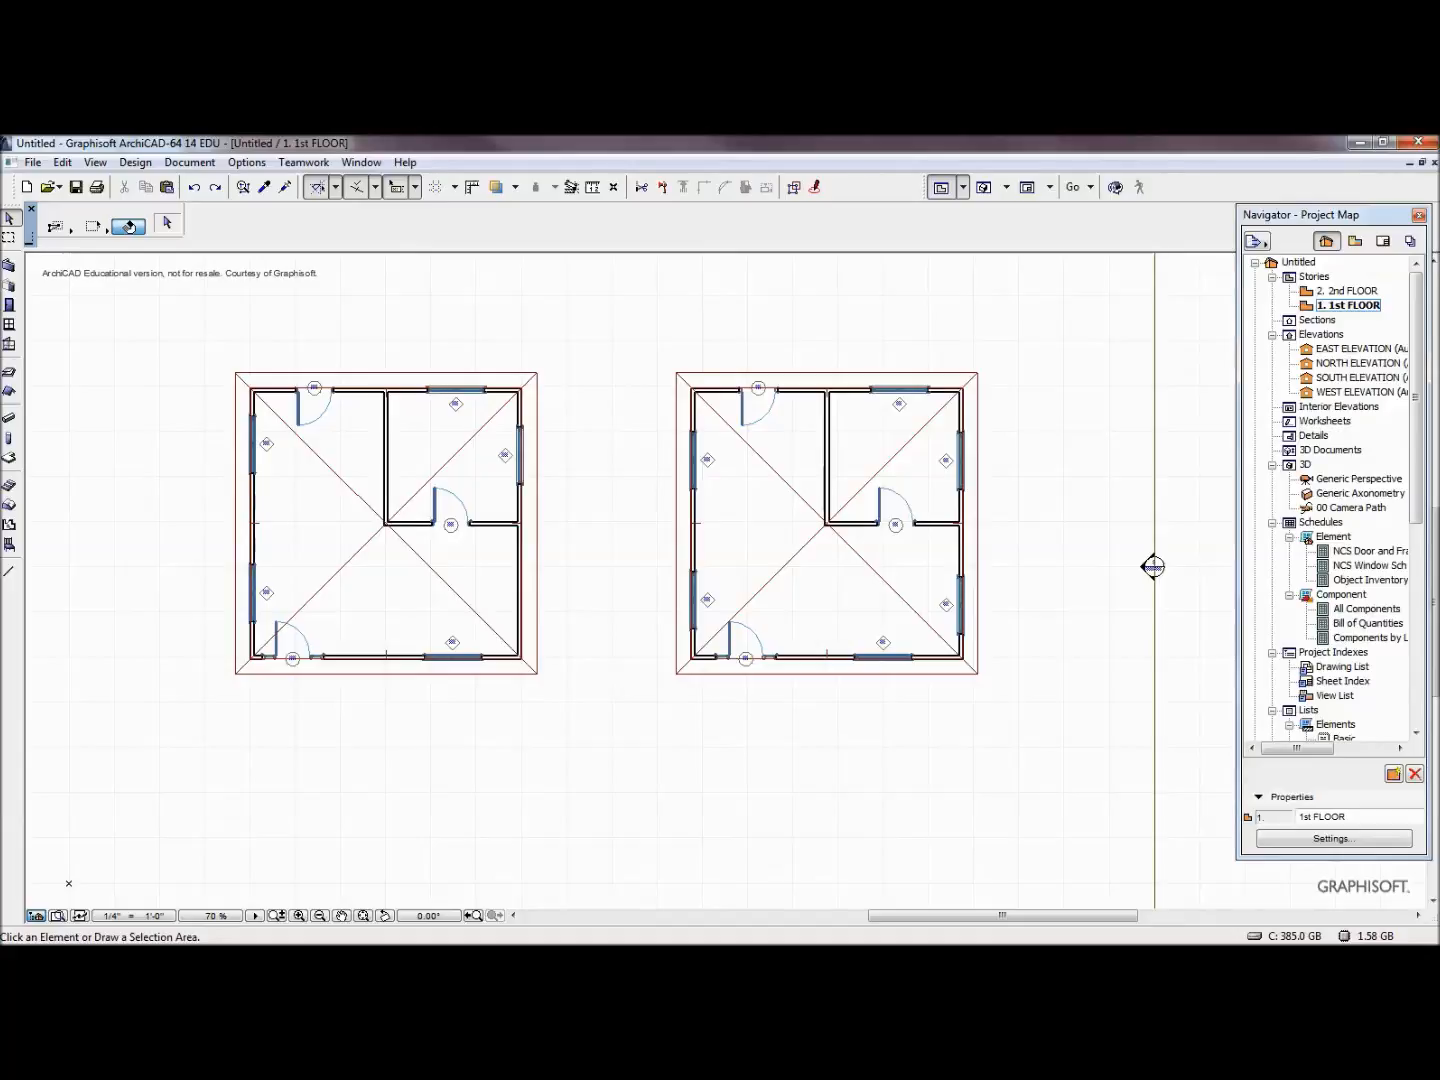
Delete all elements of both house plans at once, undo the deletion and clear the selection
{"action": "left_click", "coordinate": [12, 220]}
{"action": "left_click", "coordinate": [168, 328]}
{"action": "left_click_drag", "start_coordinate": [208, 331], "coordinate": [1013, 720]}
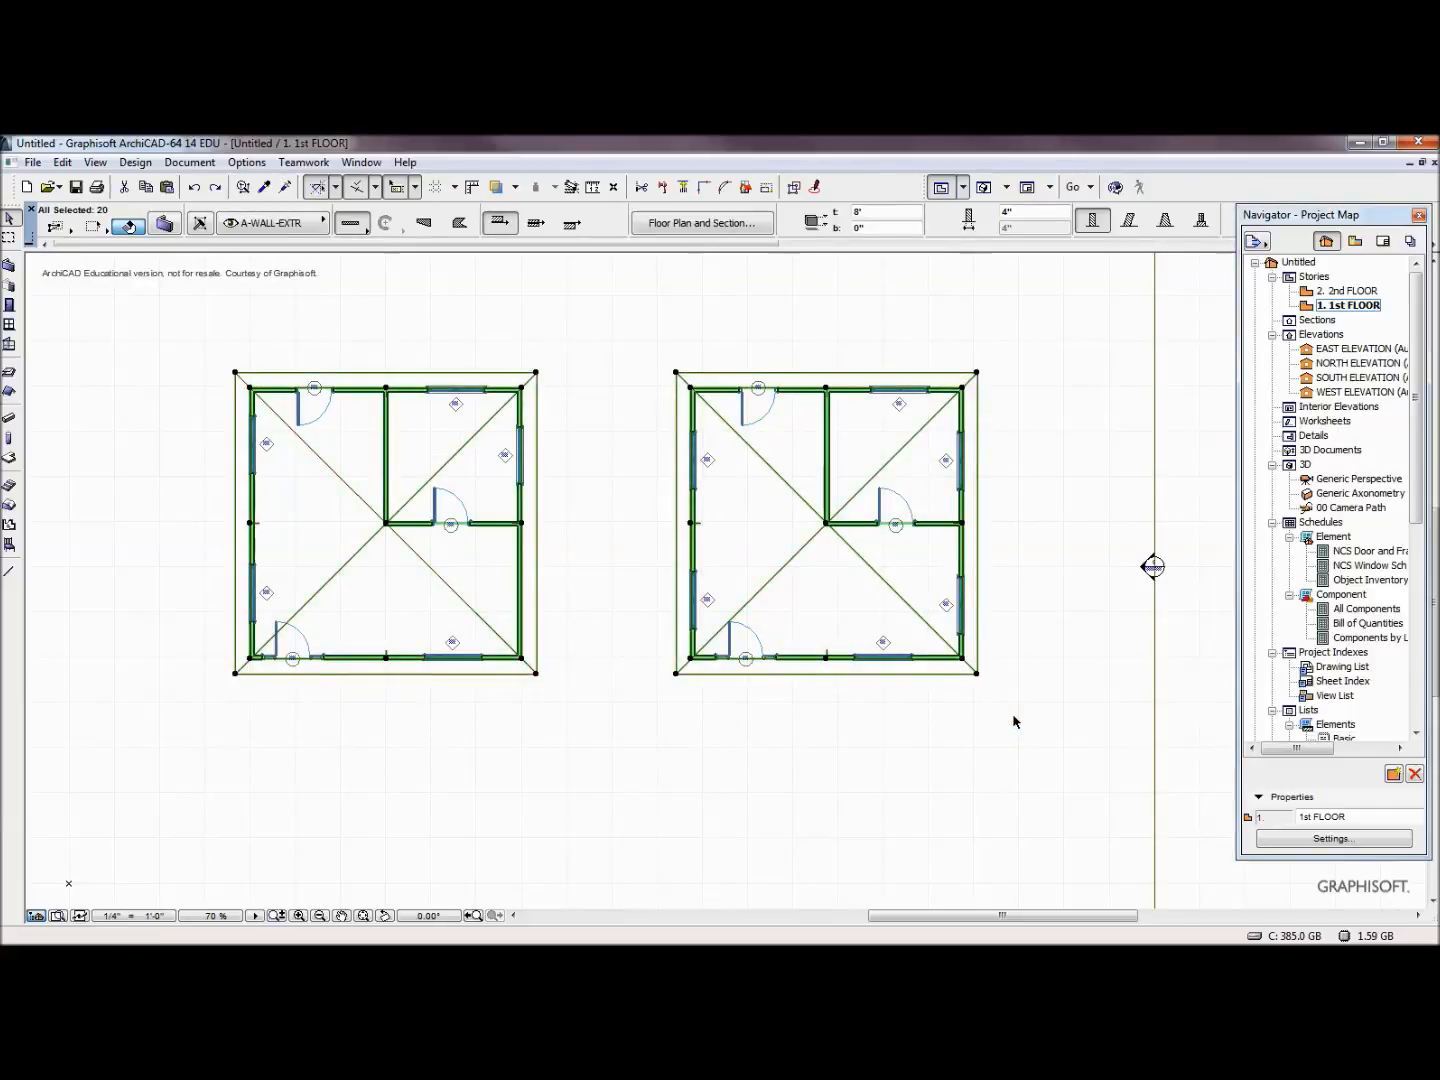
{"action": "key", "text": "Delete"}
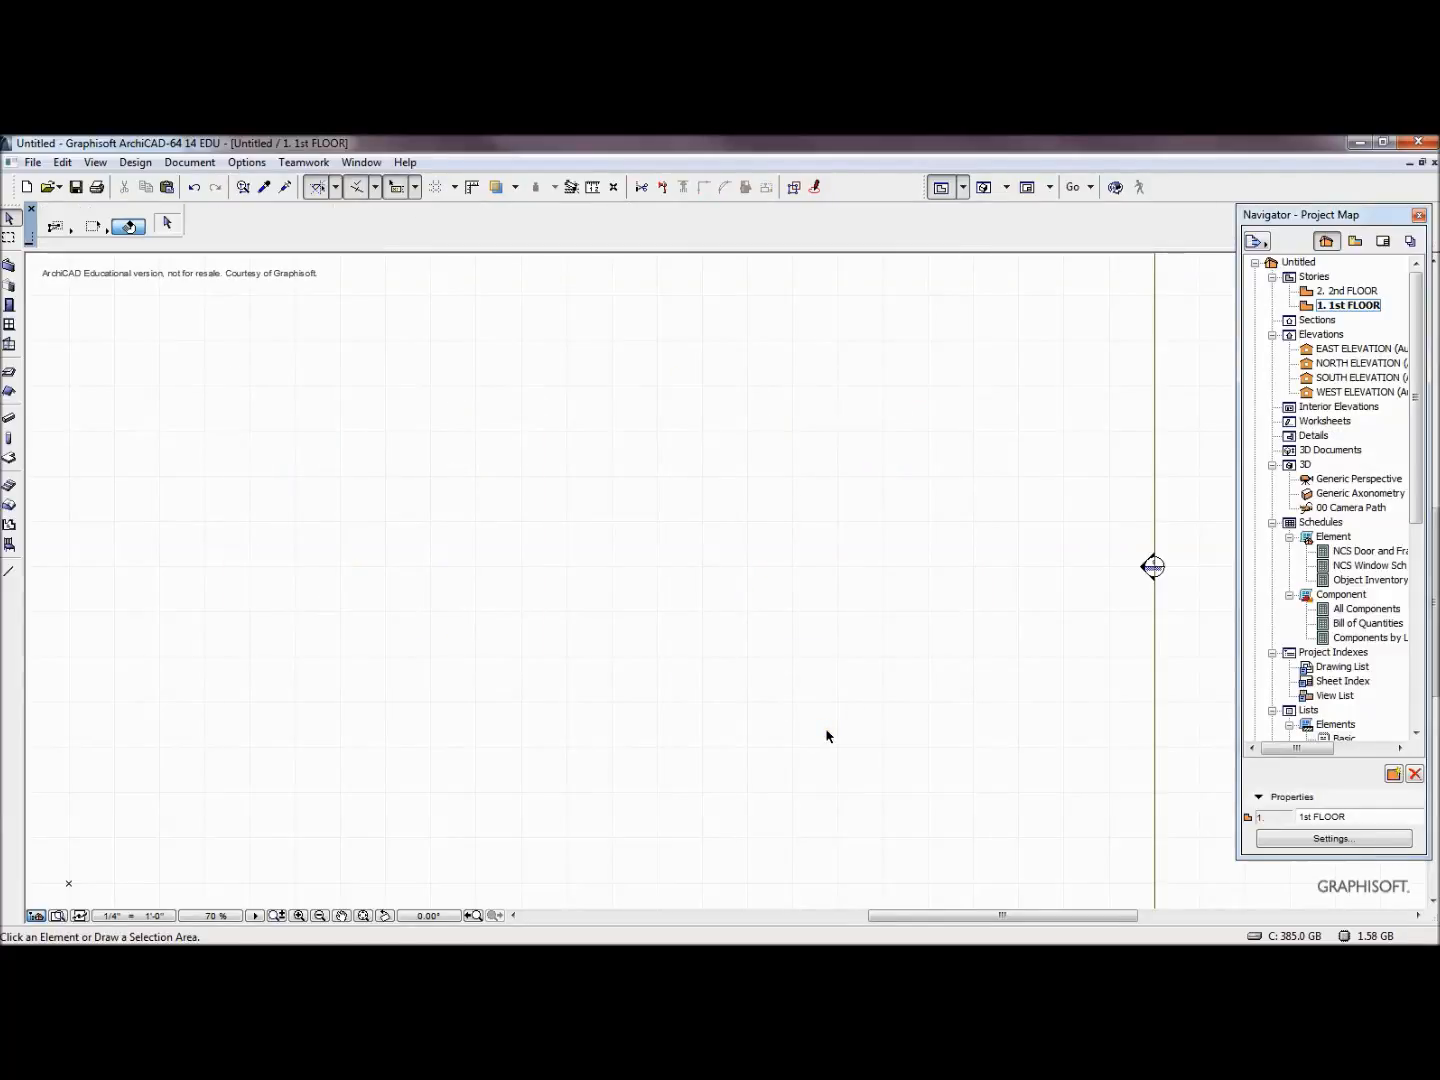
{"action": "key", "text": "ctrl+z"}
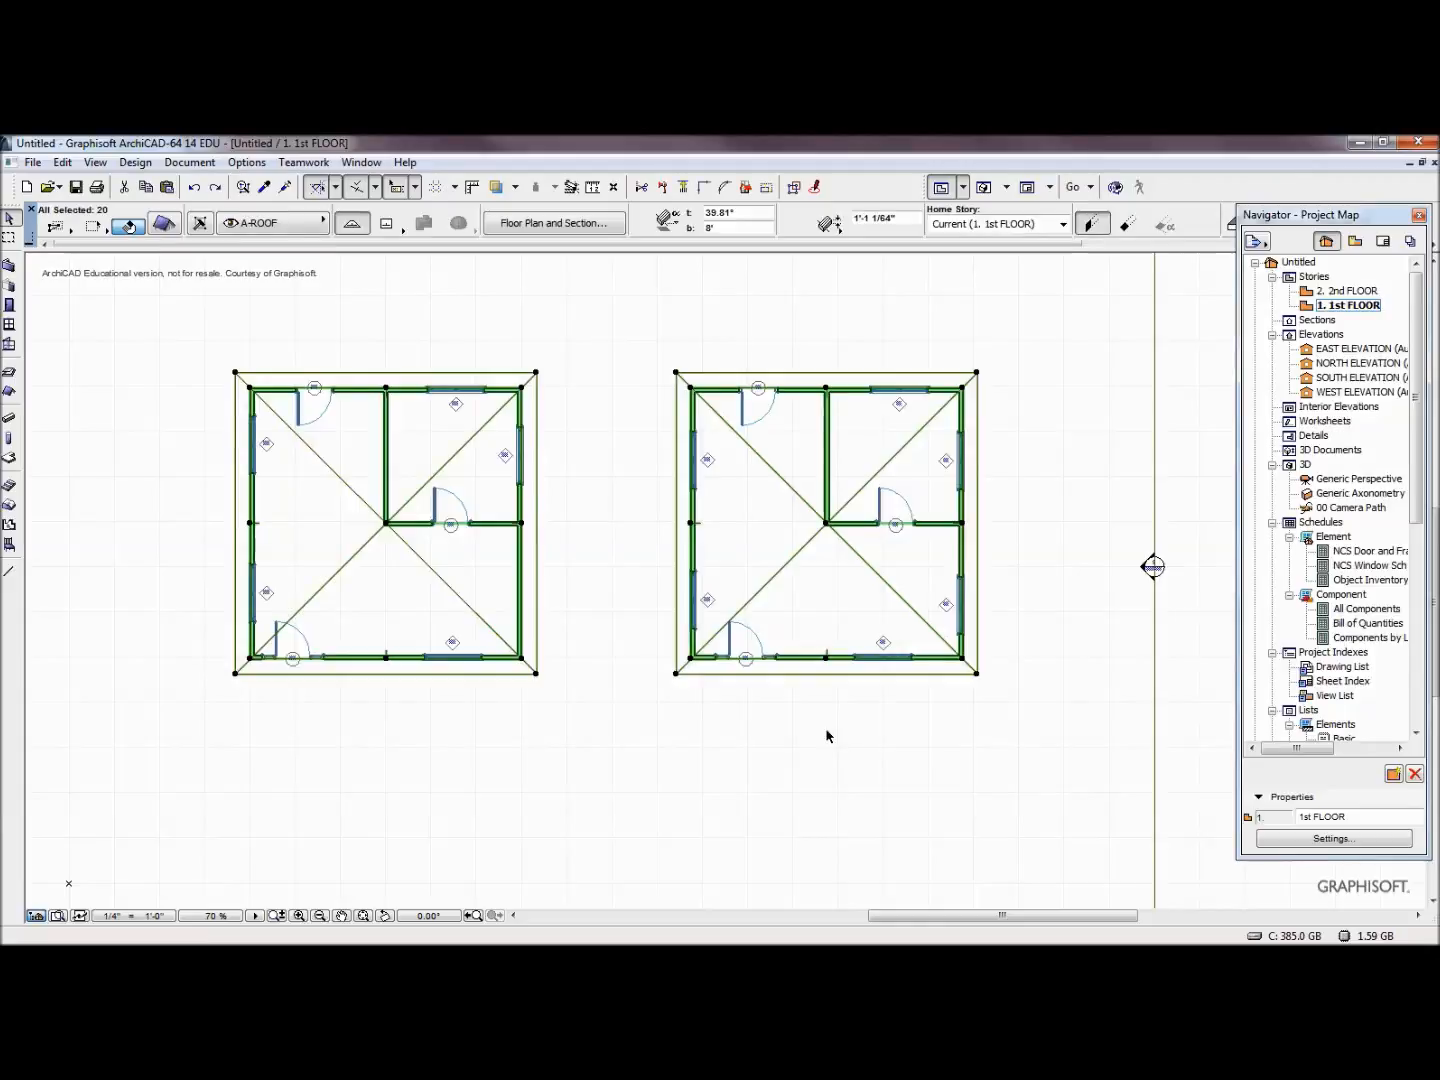
{"action": "left_click", "coordinate": [769, 712]}
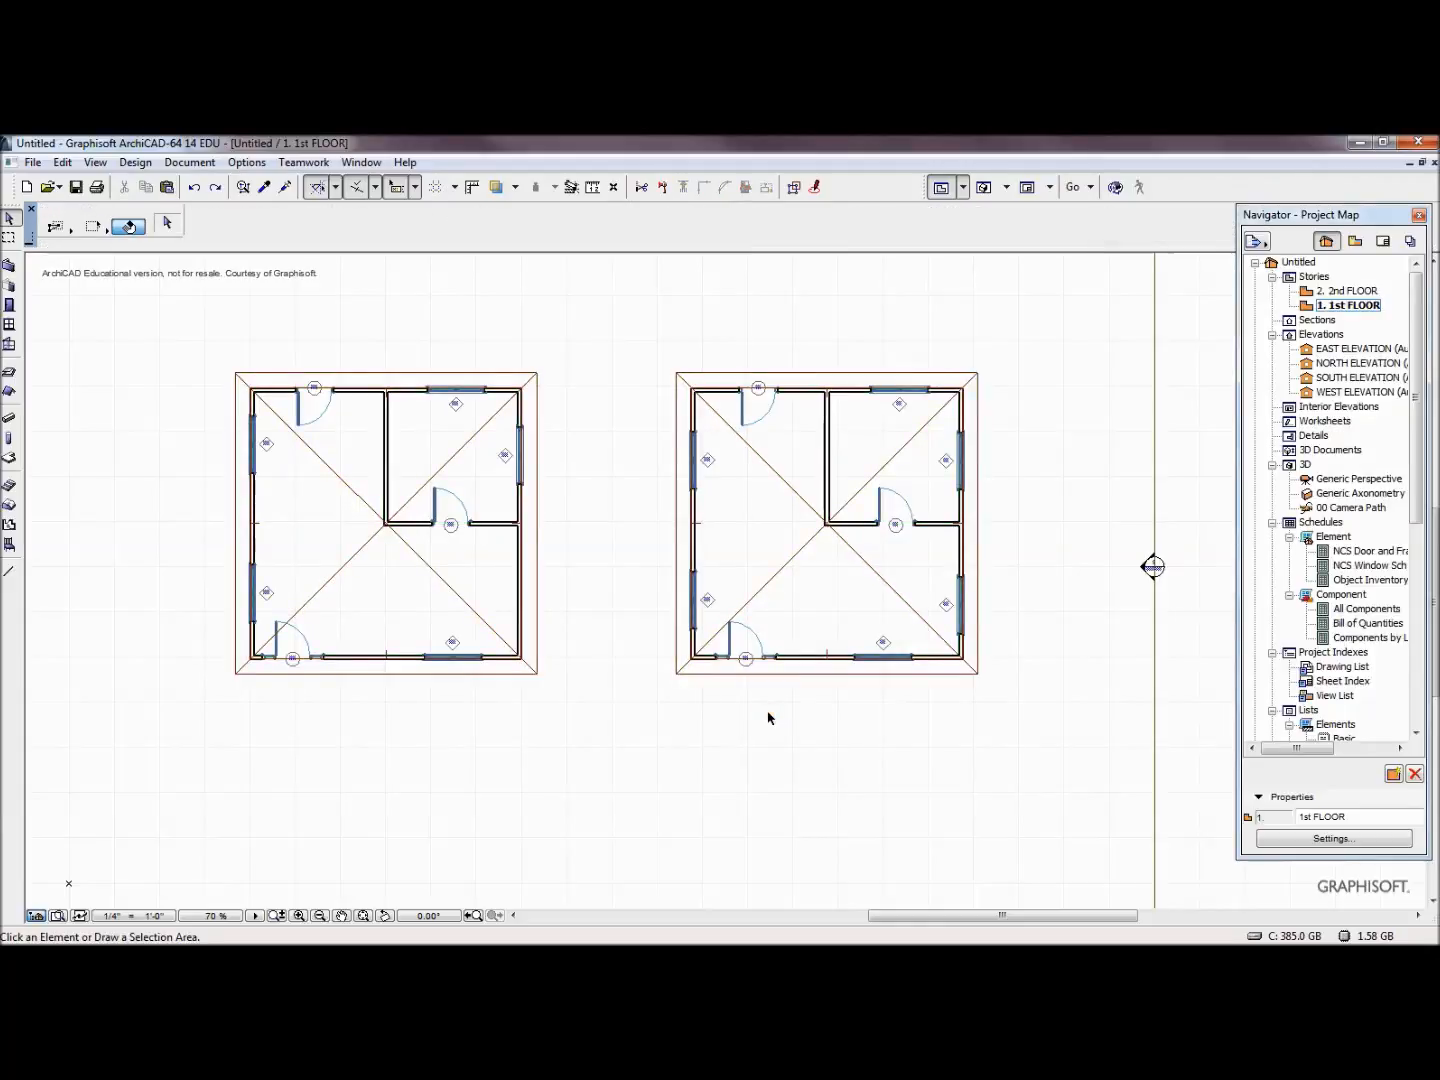
Delete the vertical interior wall and the upper roof plane of the right-hand house individually
{"action": "left_click", "coordinate": [828, 468]}
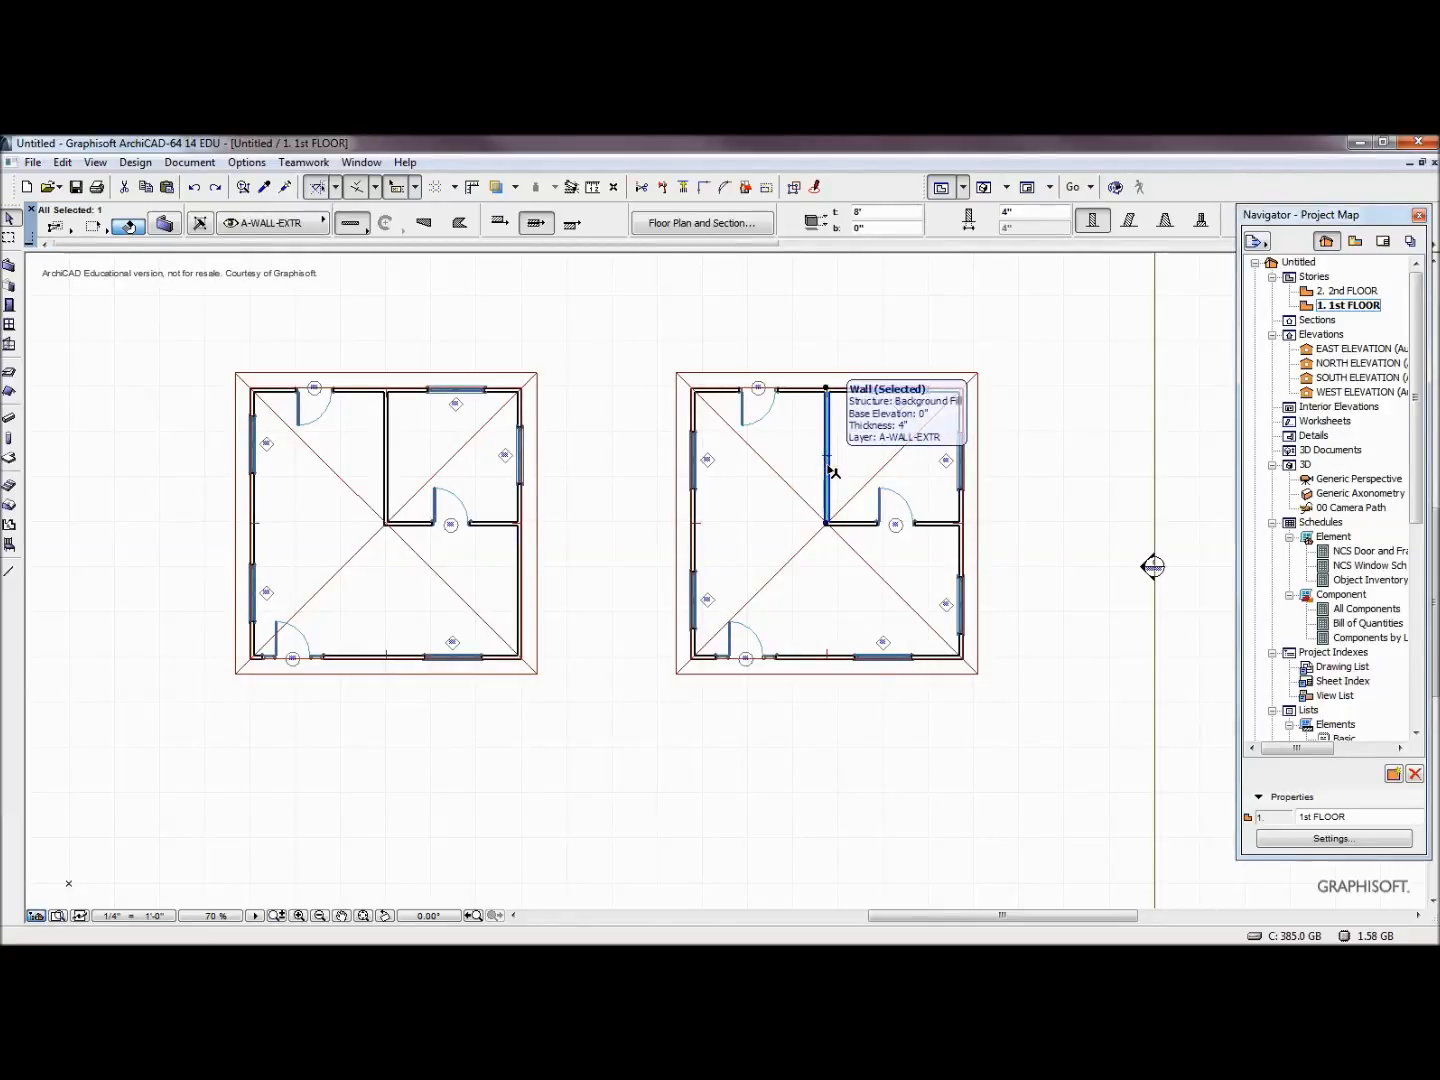
{"action": "key", "text": "Escape"}
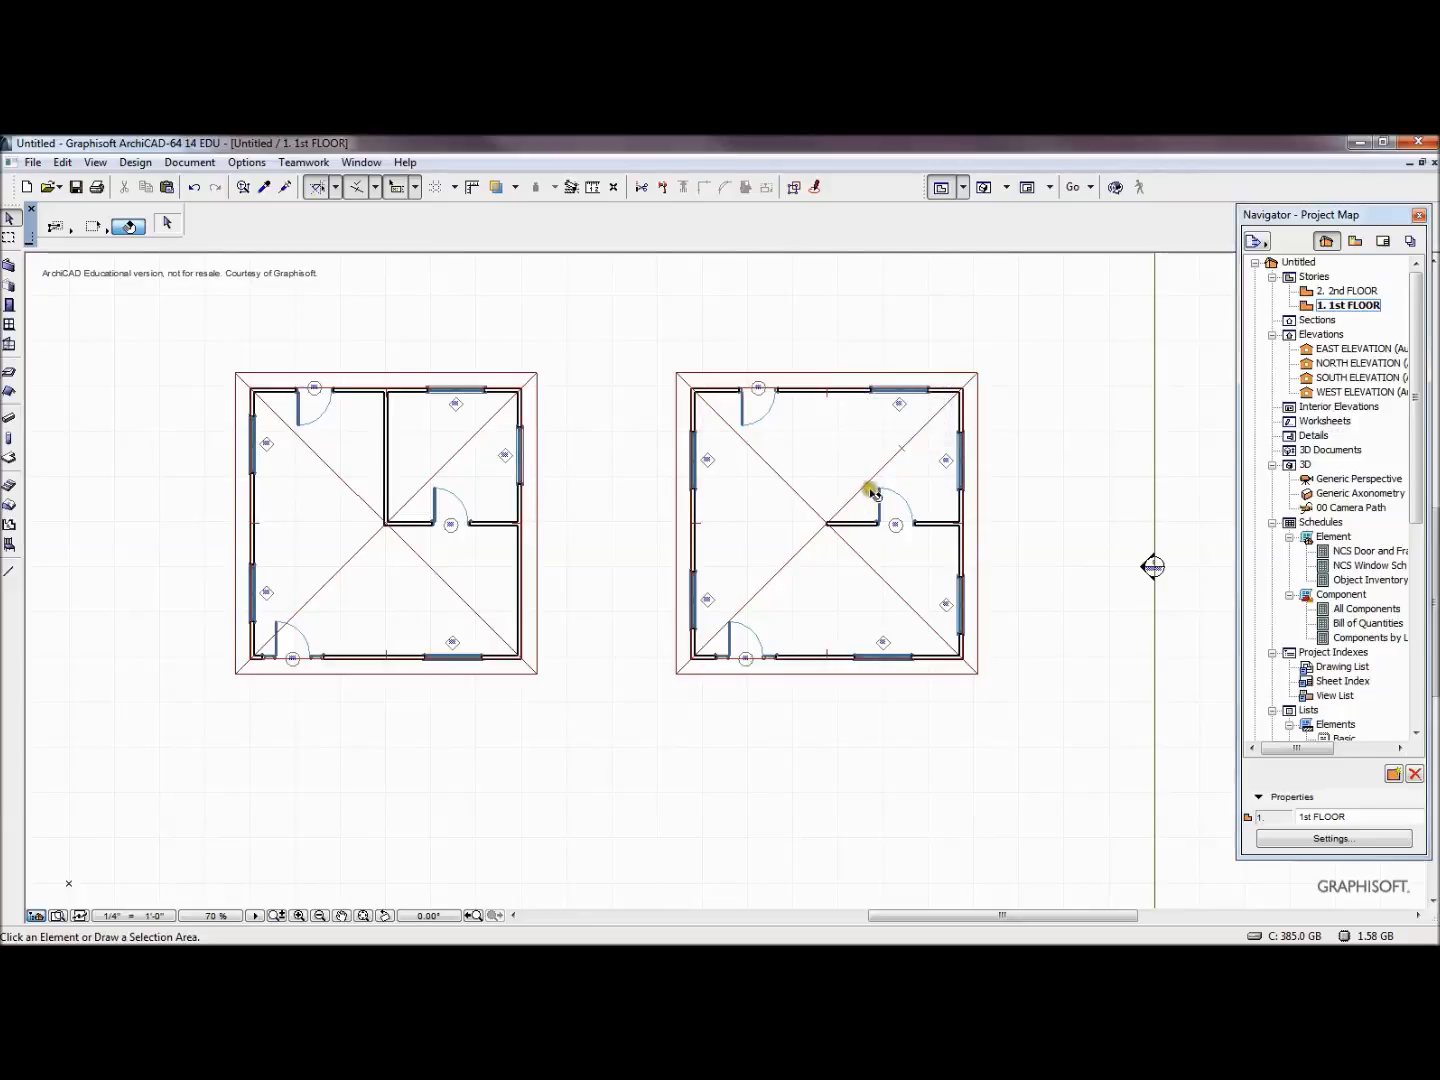
{"action": "left_click", "coordinate": [836, 424]}
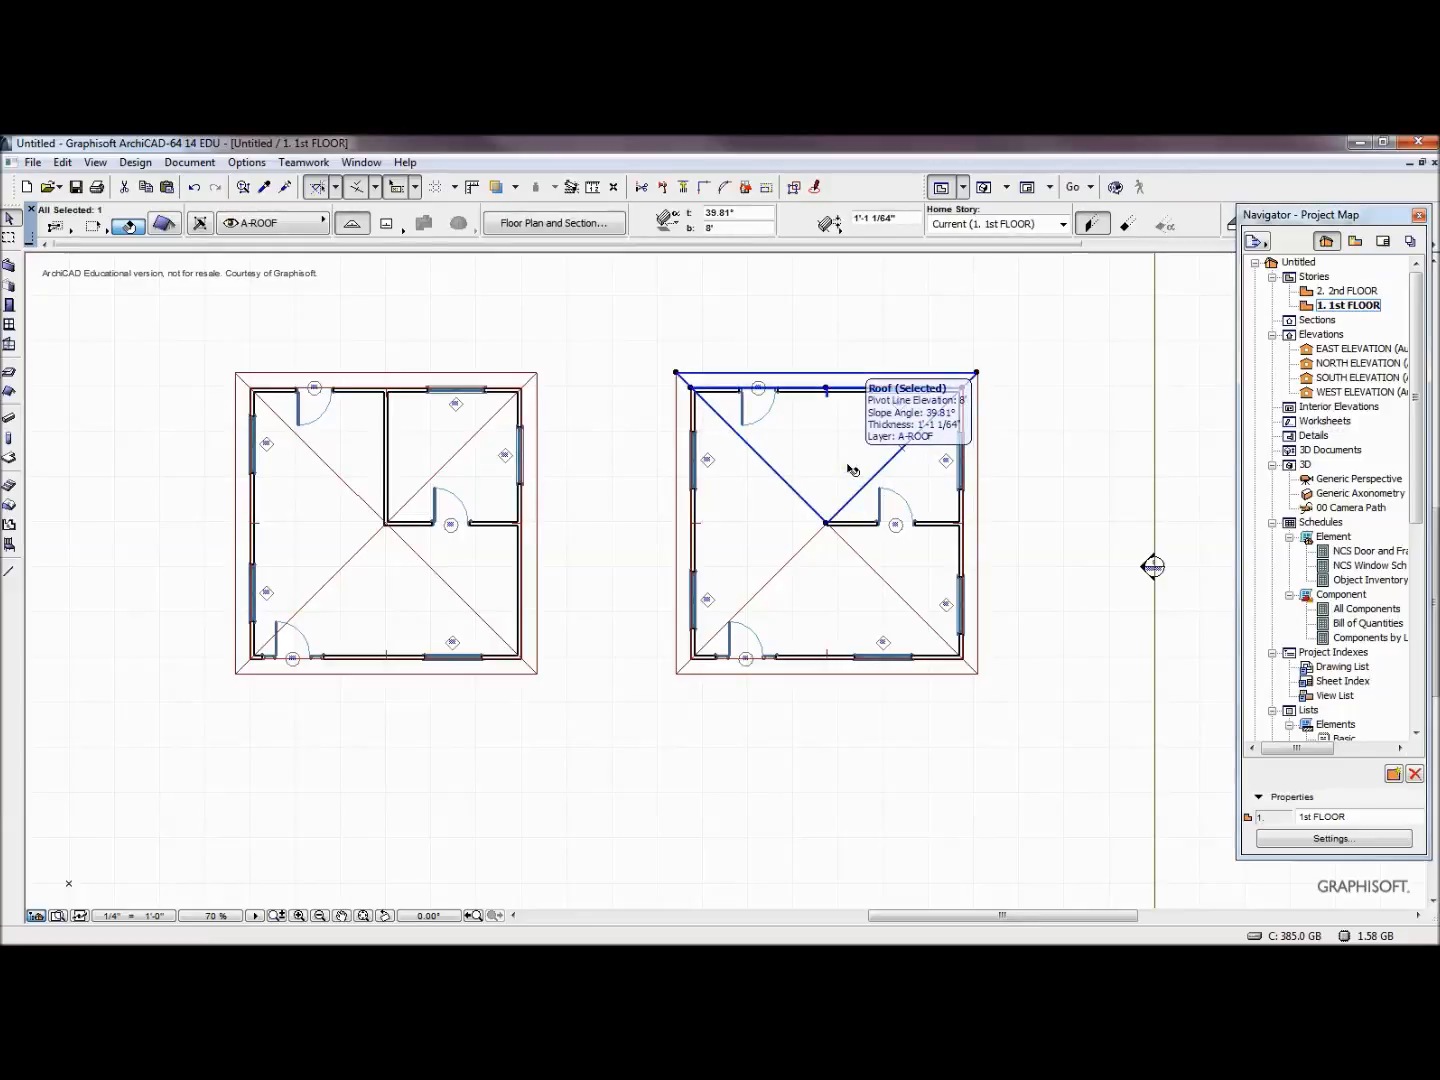
{"action": "key", "text": "Escape"}
Delete door 11 from the horizontal interior wall of the right-hand house, keeping the wall and the roof
{"action": "scroll", "coordinate": [895, 525], "scroll_direction": "up", "scroll_amount": 10}
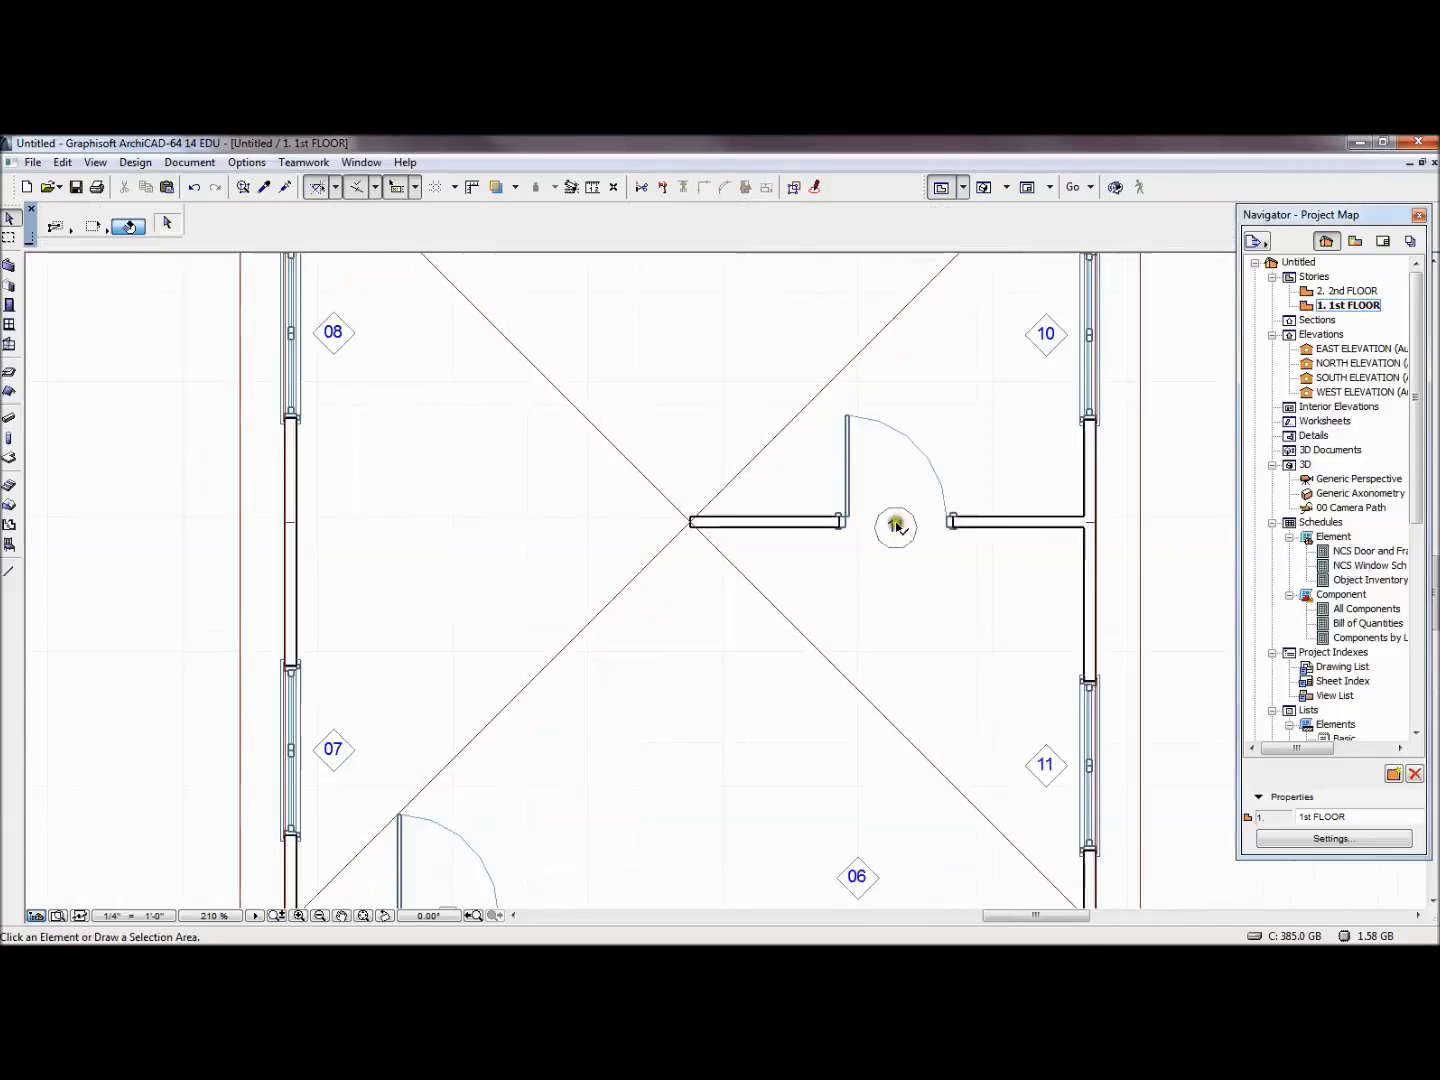
{"action": "middle_click_drag", "start_coordinate": [925, 460], "coordinate": [656, 572]}
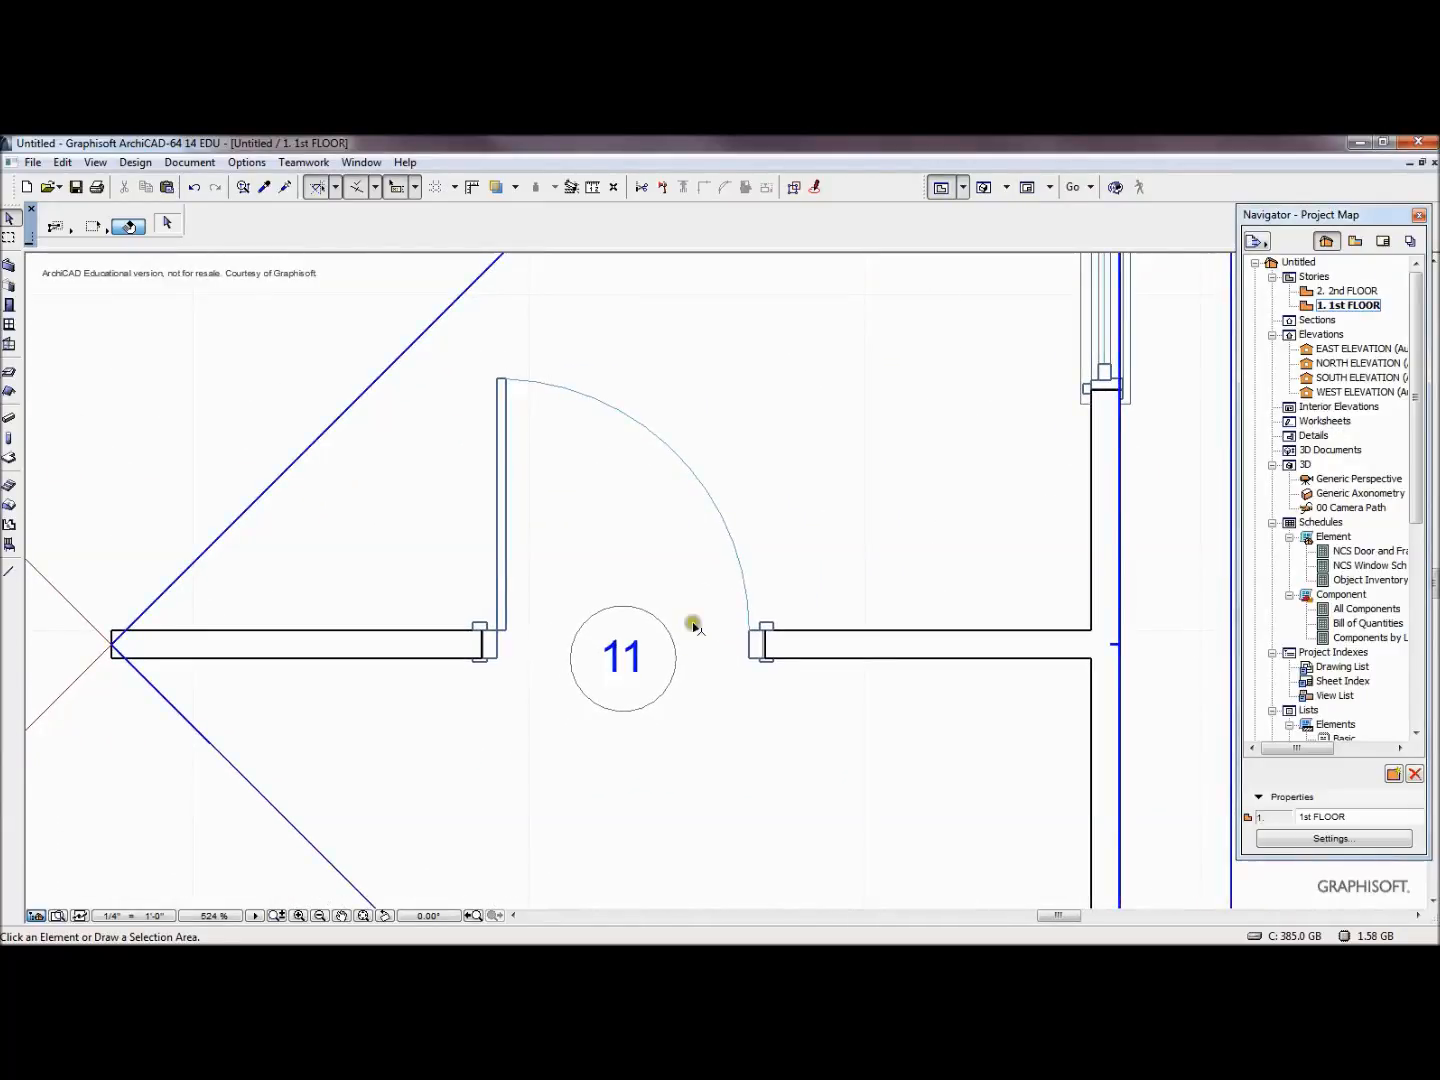
{"action": "left_click", "coordinate": [741, 566]}
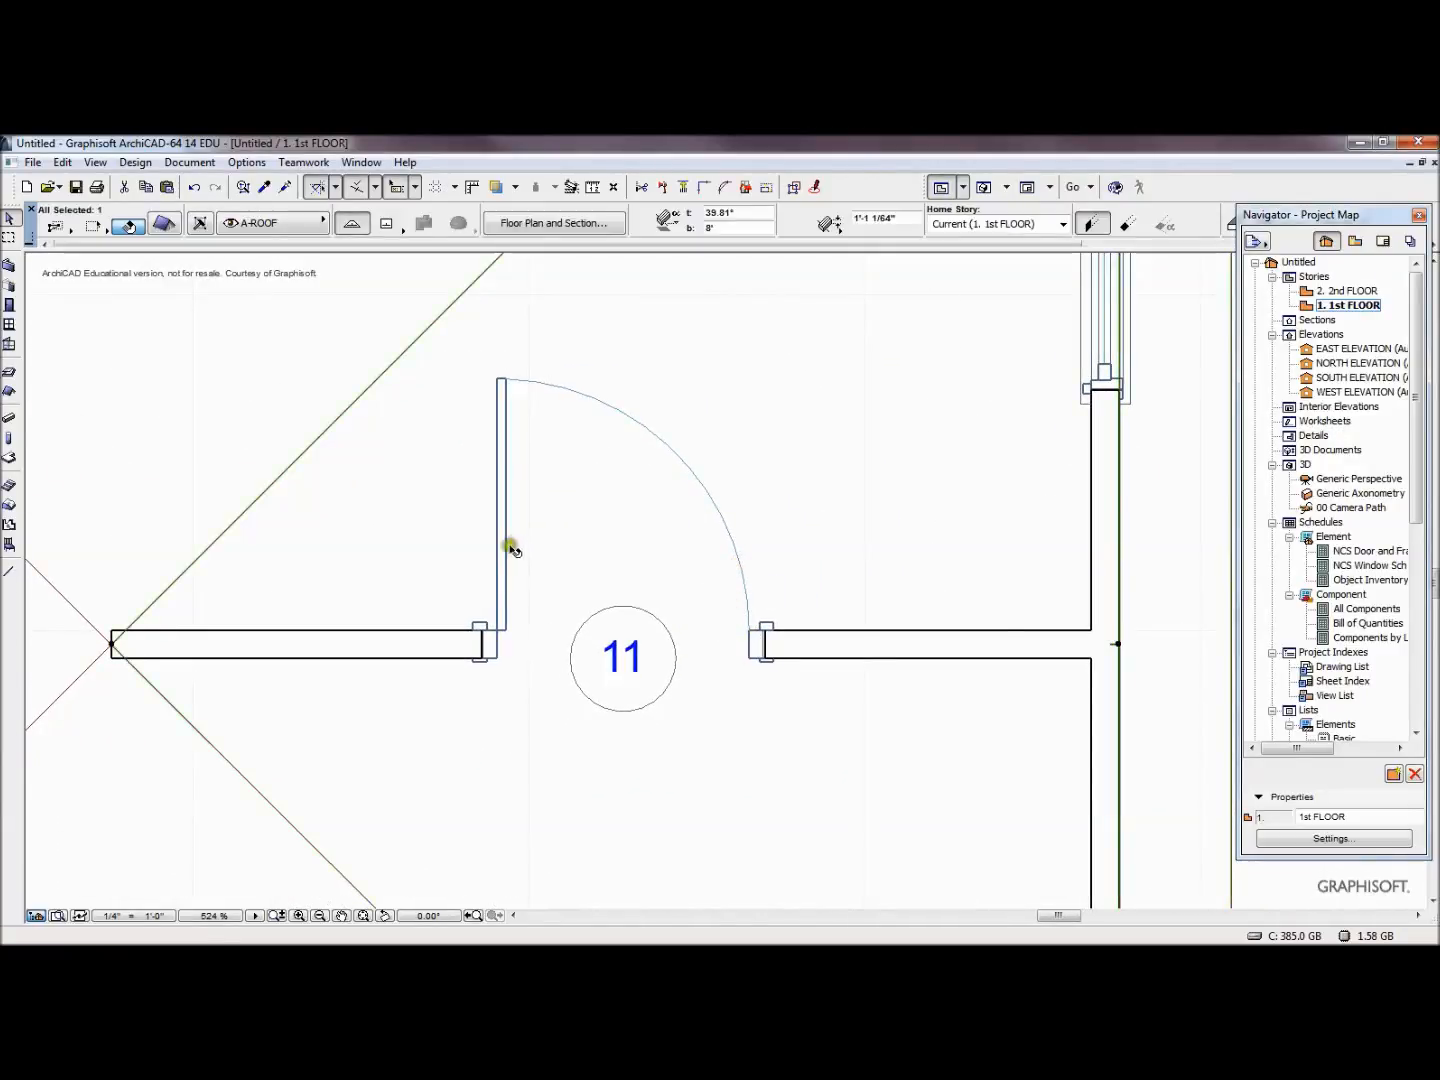
{"action": "left_click", "coordinate": [450, 648]}
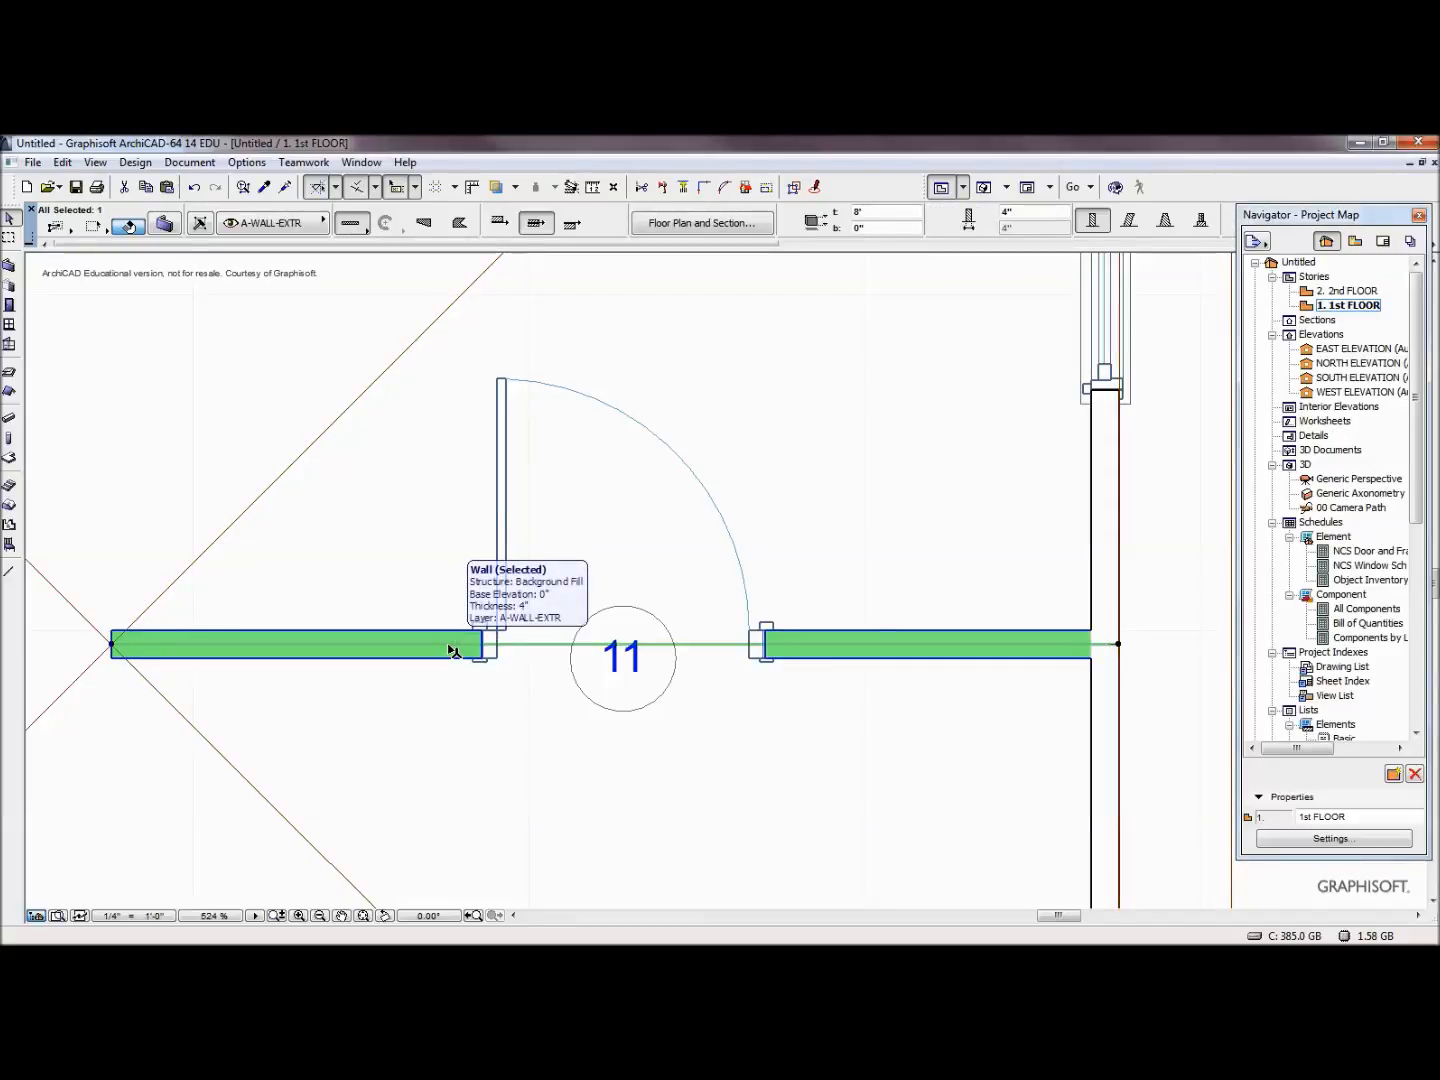
{"action": "left_click", "coordinate": [658, 706]}
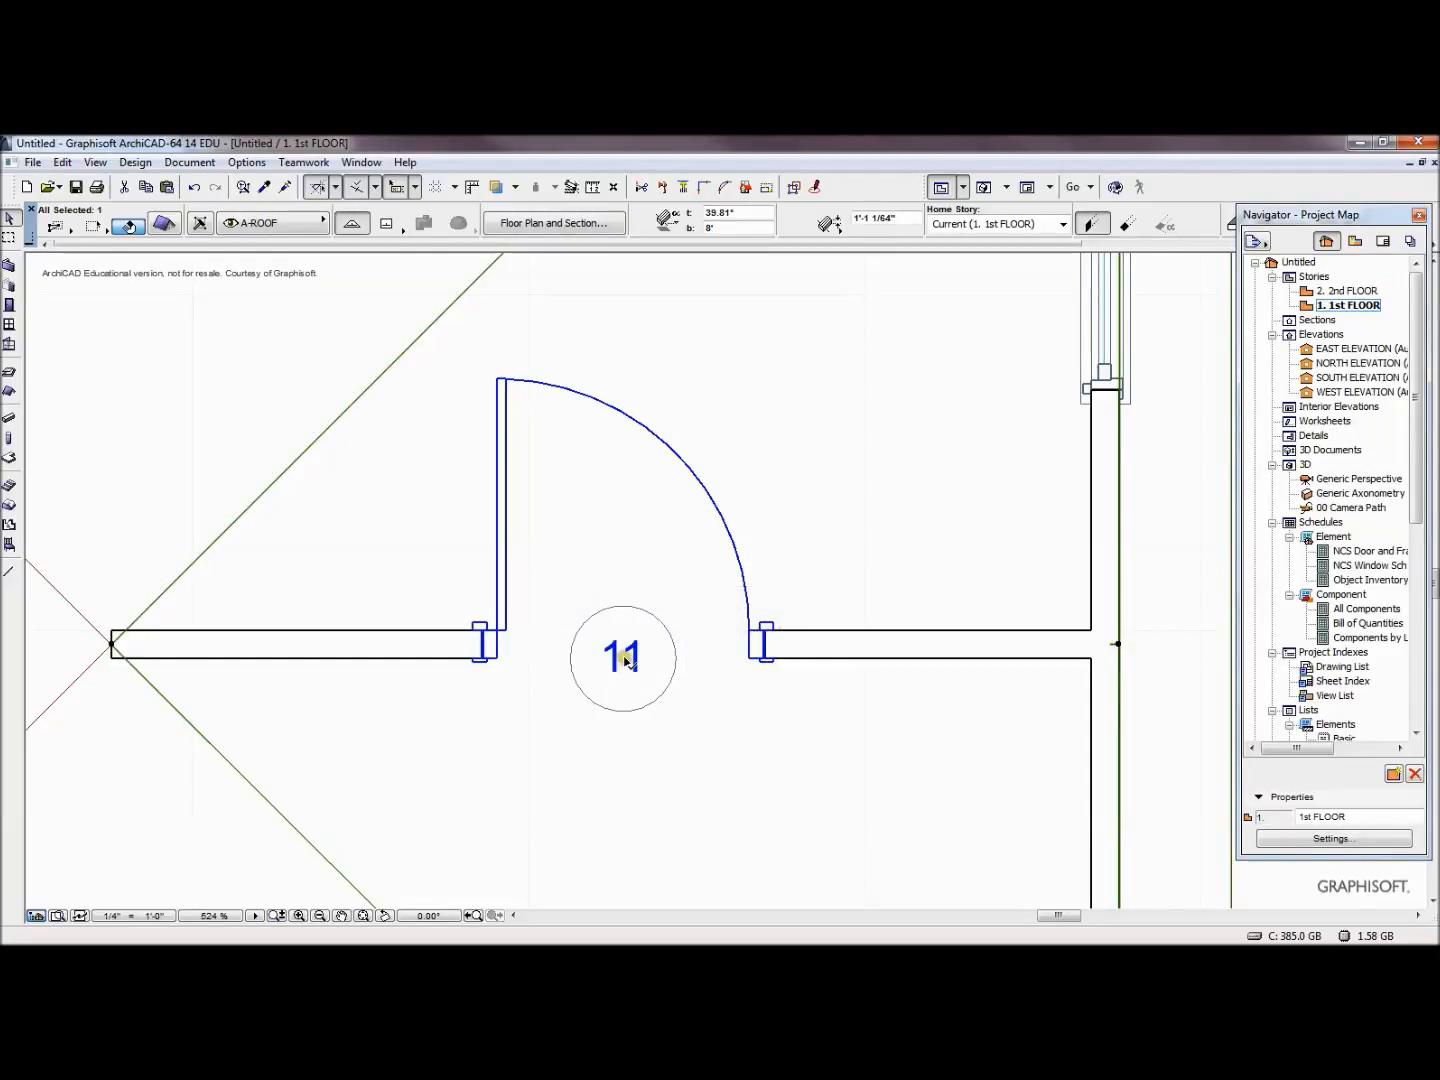
{"action": "left_click", "coordinate": [624, 660]}
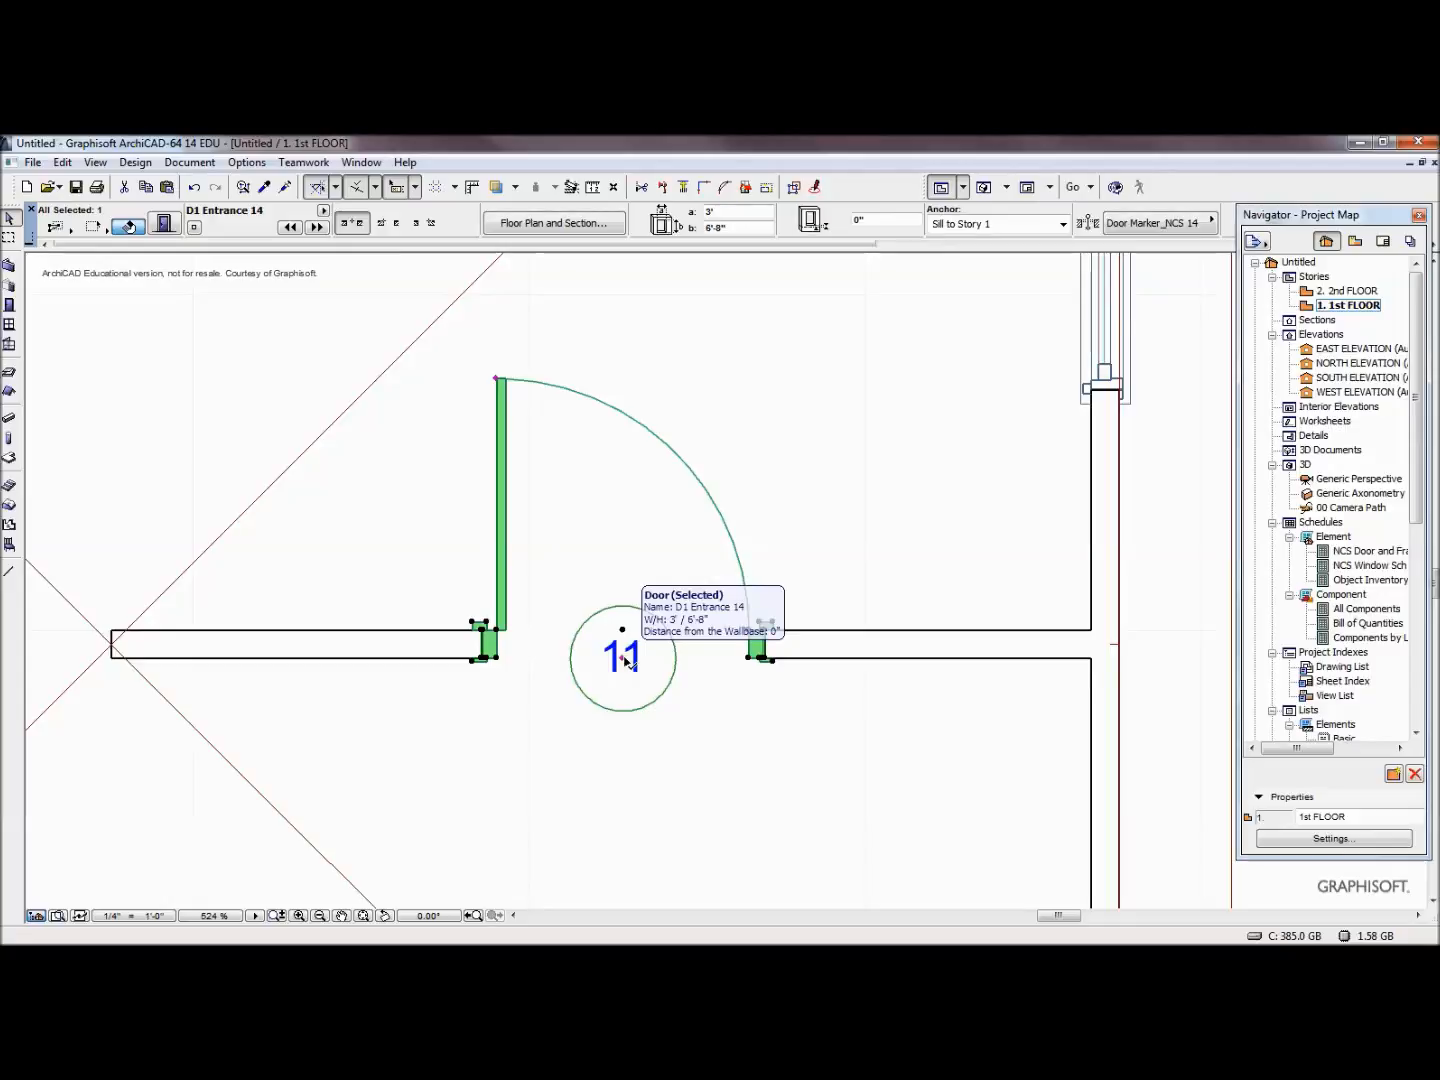
{"action": "key", "text": "Delete"}
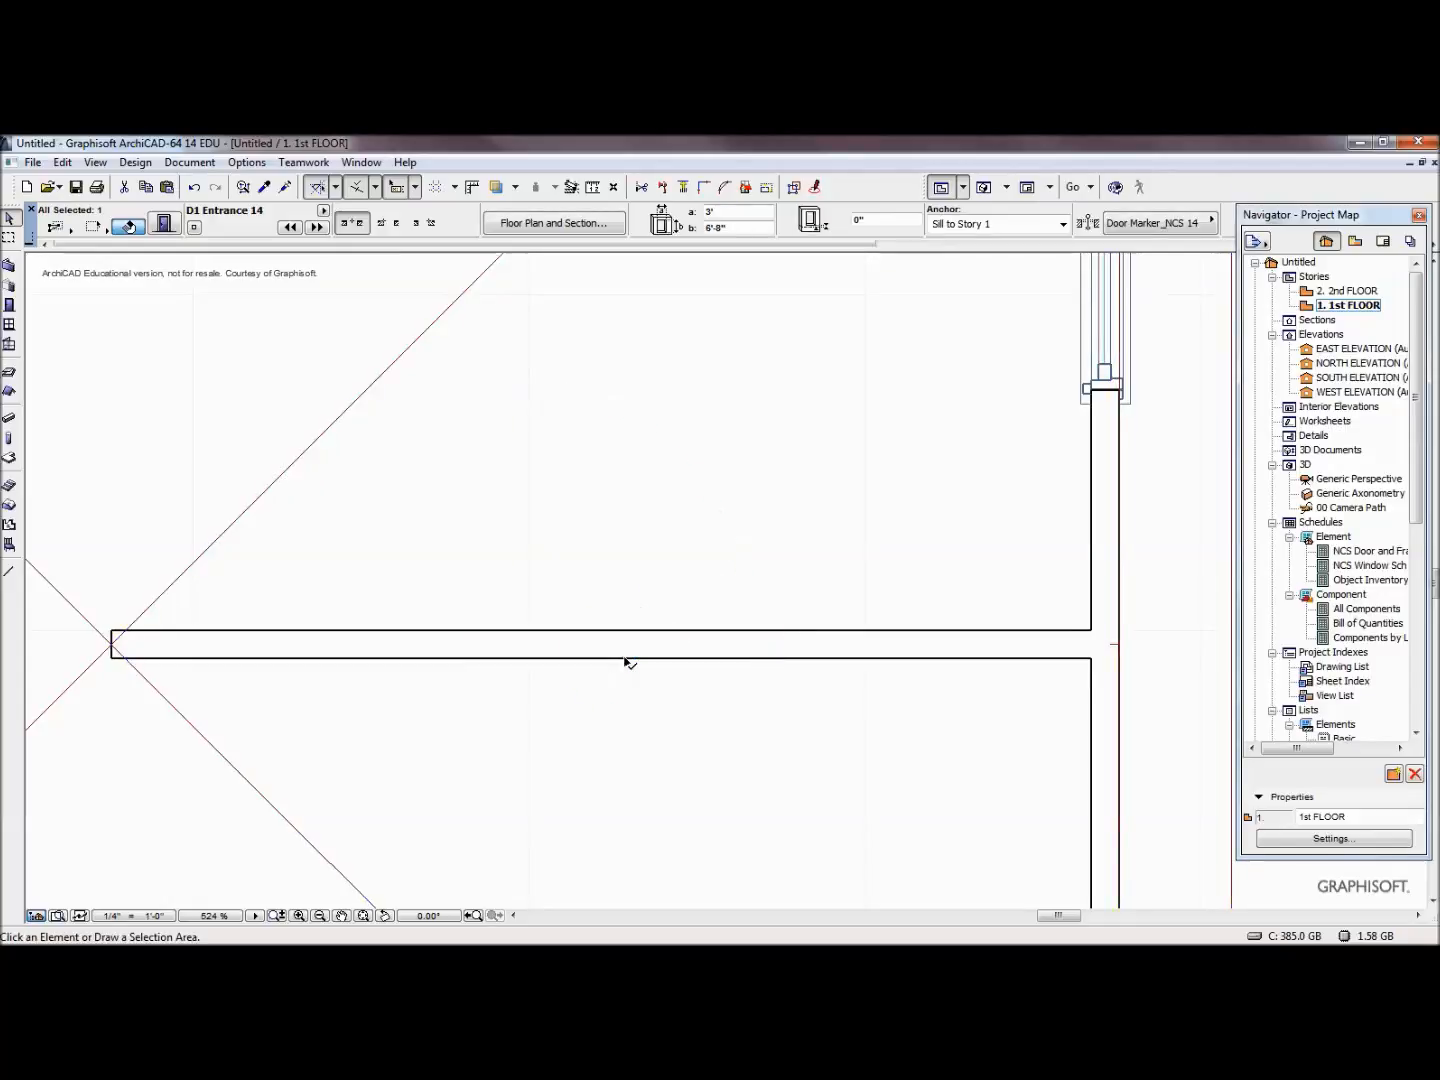
Select all remaining elements of both houses together and delete them from the 1st floor plan
{"action": "scroll", "coordinate": [626, 661], "scroll_direction": "down", "scroll_amount": 9}
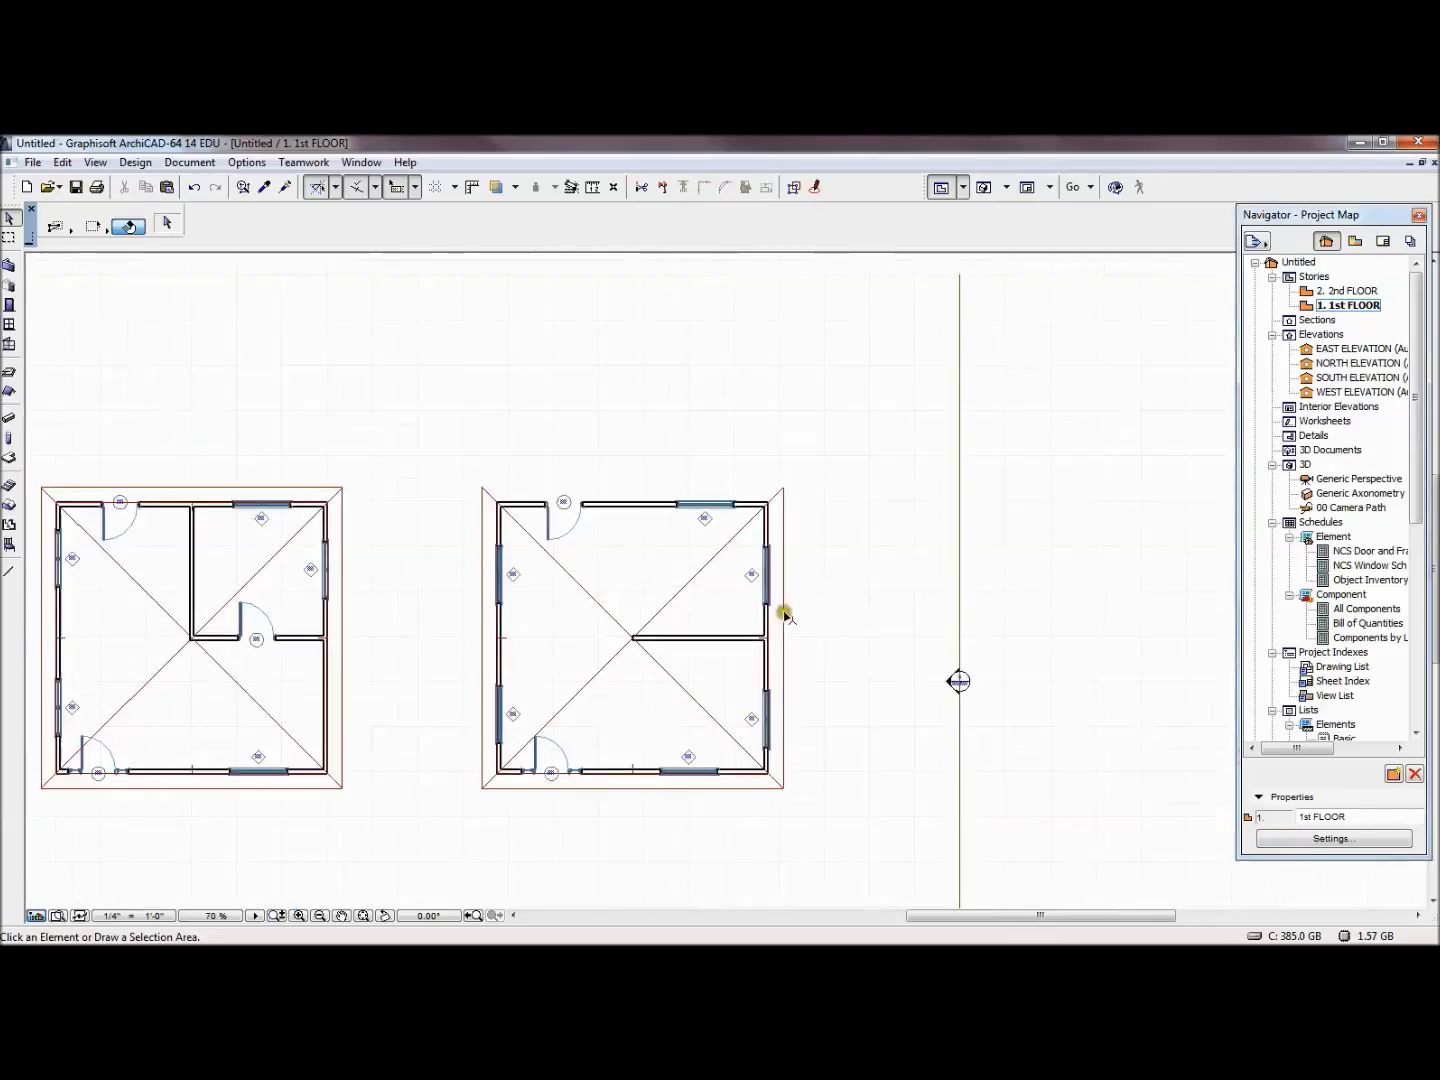
{"action": "scroll", "coordinate": [785, 615], "scroll_direction": "down", "scroll_amount": 1}
{"action": "middle_click_drag", "start_coordinate": [428, 810], "coordinate": [413, 733]}
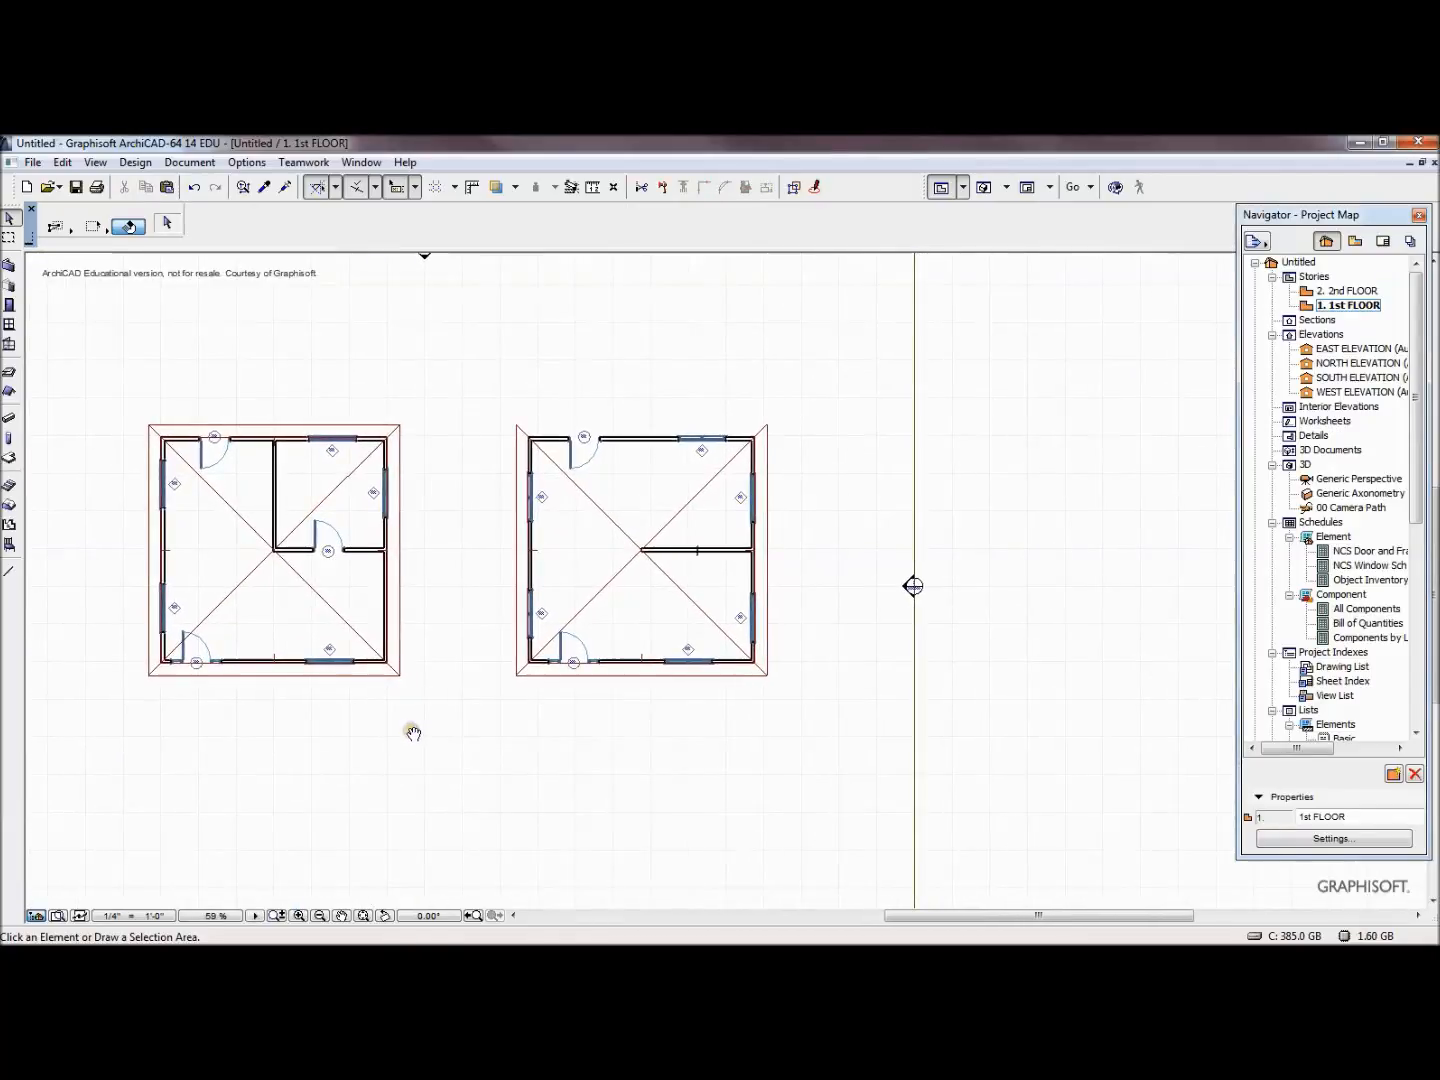
{"action": "left_click_drag", "start_coordinate": [107, 364], "coordinate": [830, 732]}
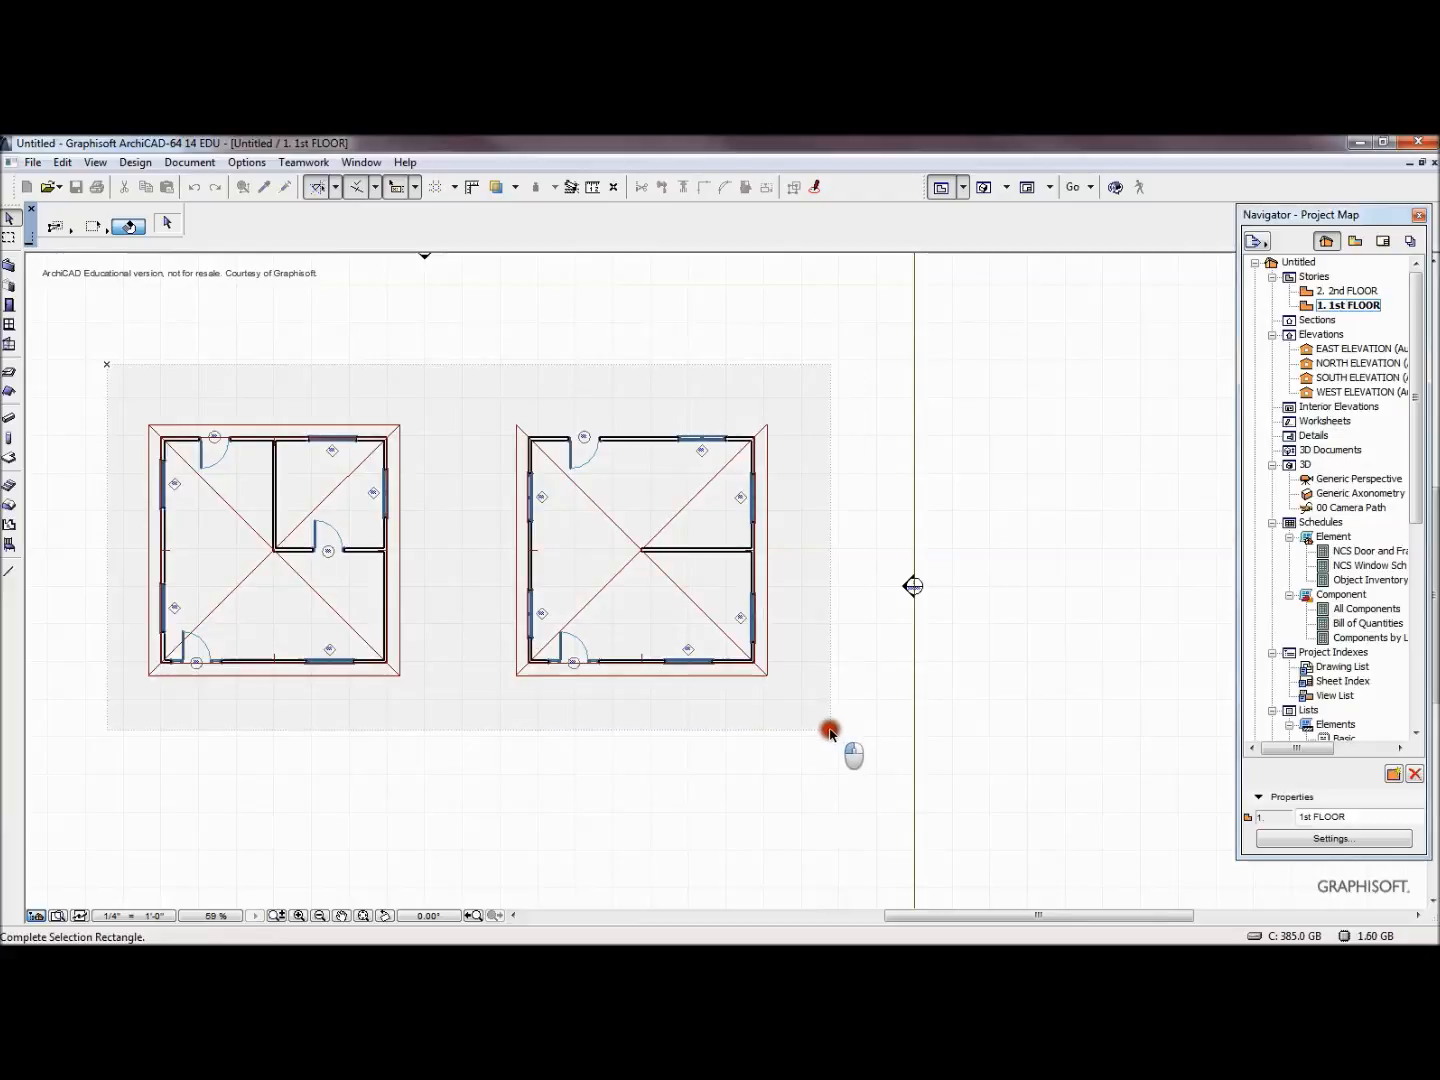
{"action": "left_click", "coordinate": [829, 734]}
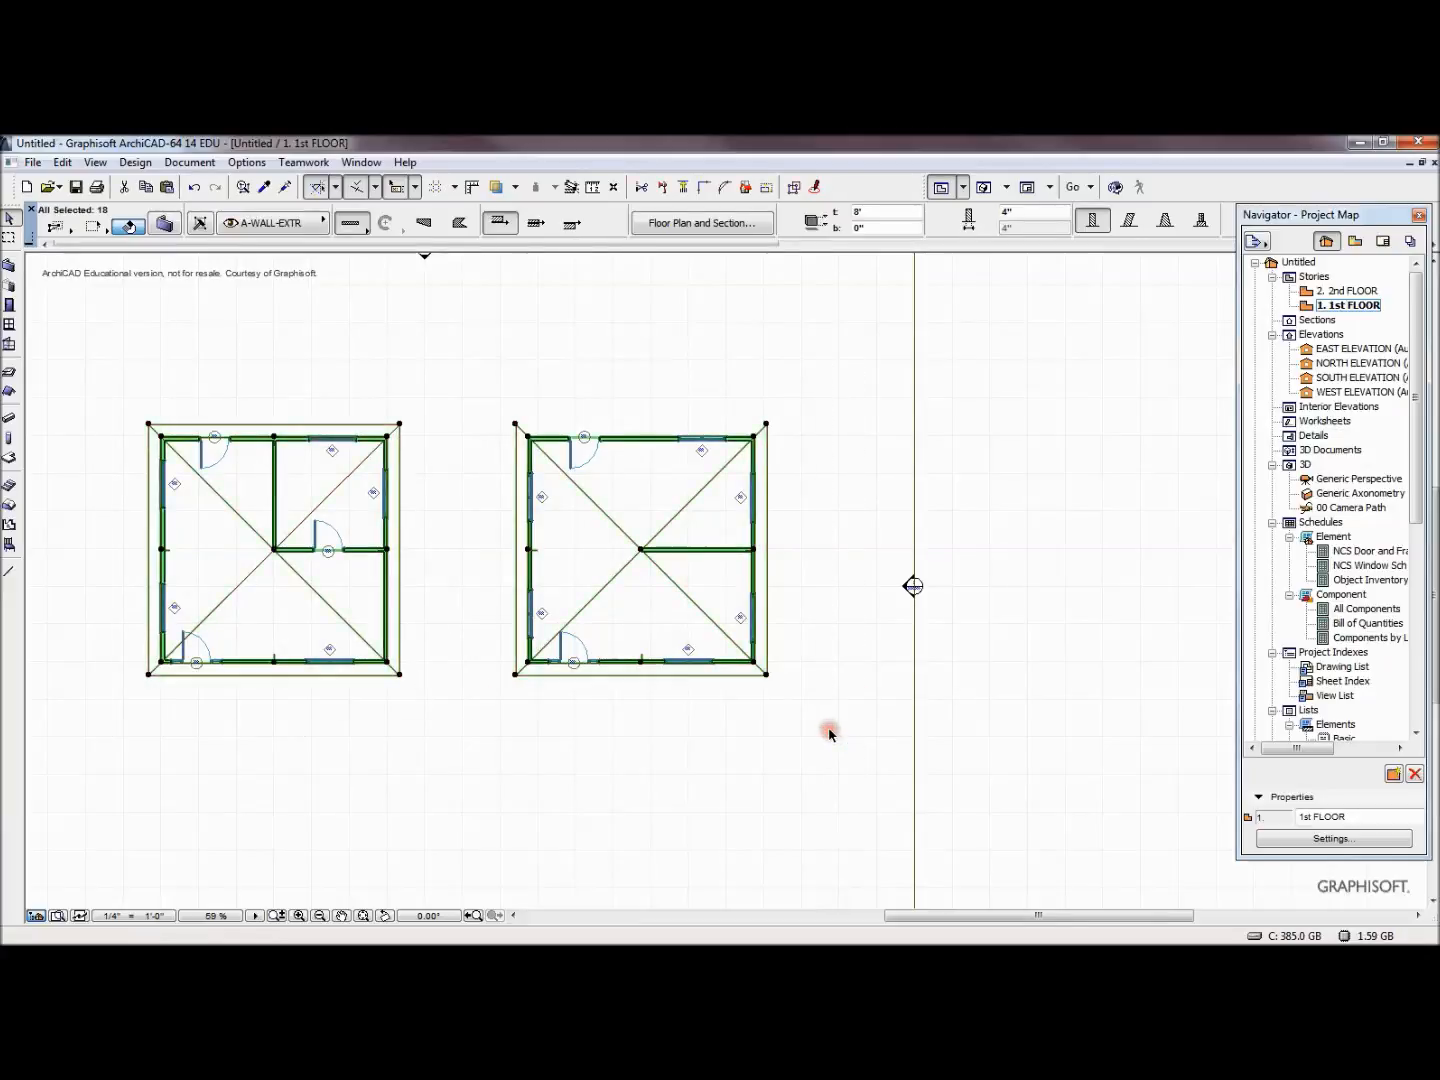
{"action": "key", "text": "Delete"}
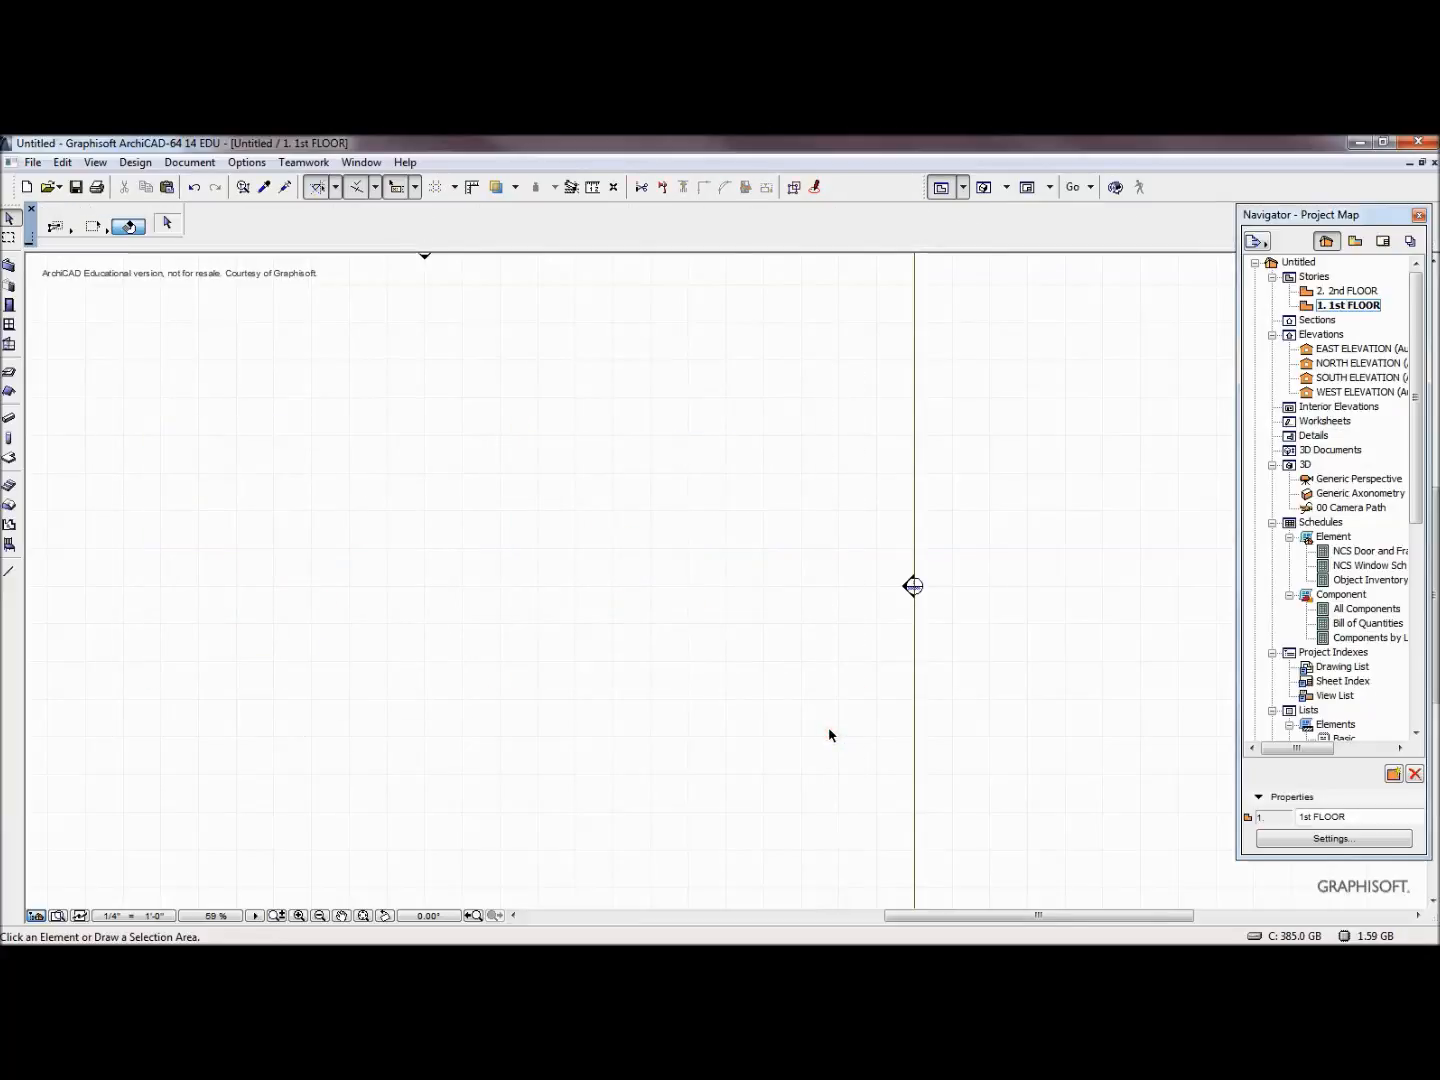
Draw a horizontal 24' wall toward the right in the empty plan, with its reference line along the lower, outer edge
{"action": "left_click", "coordinate": [10, 265]}
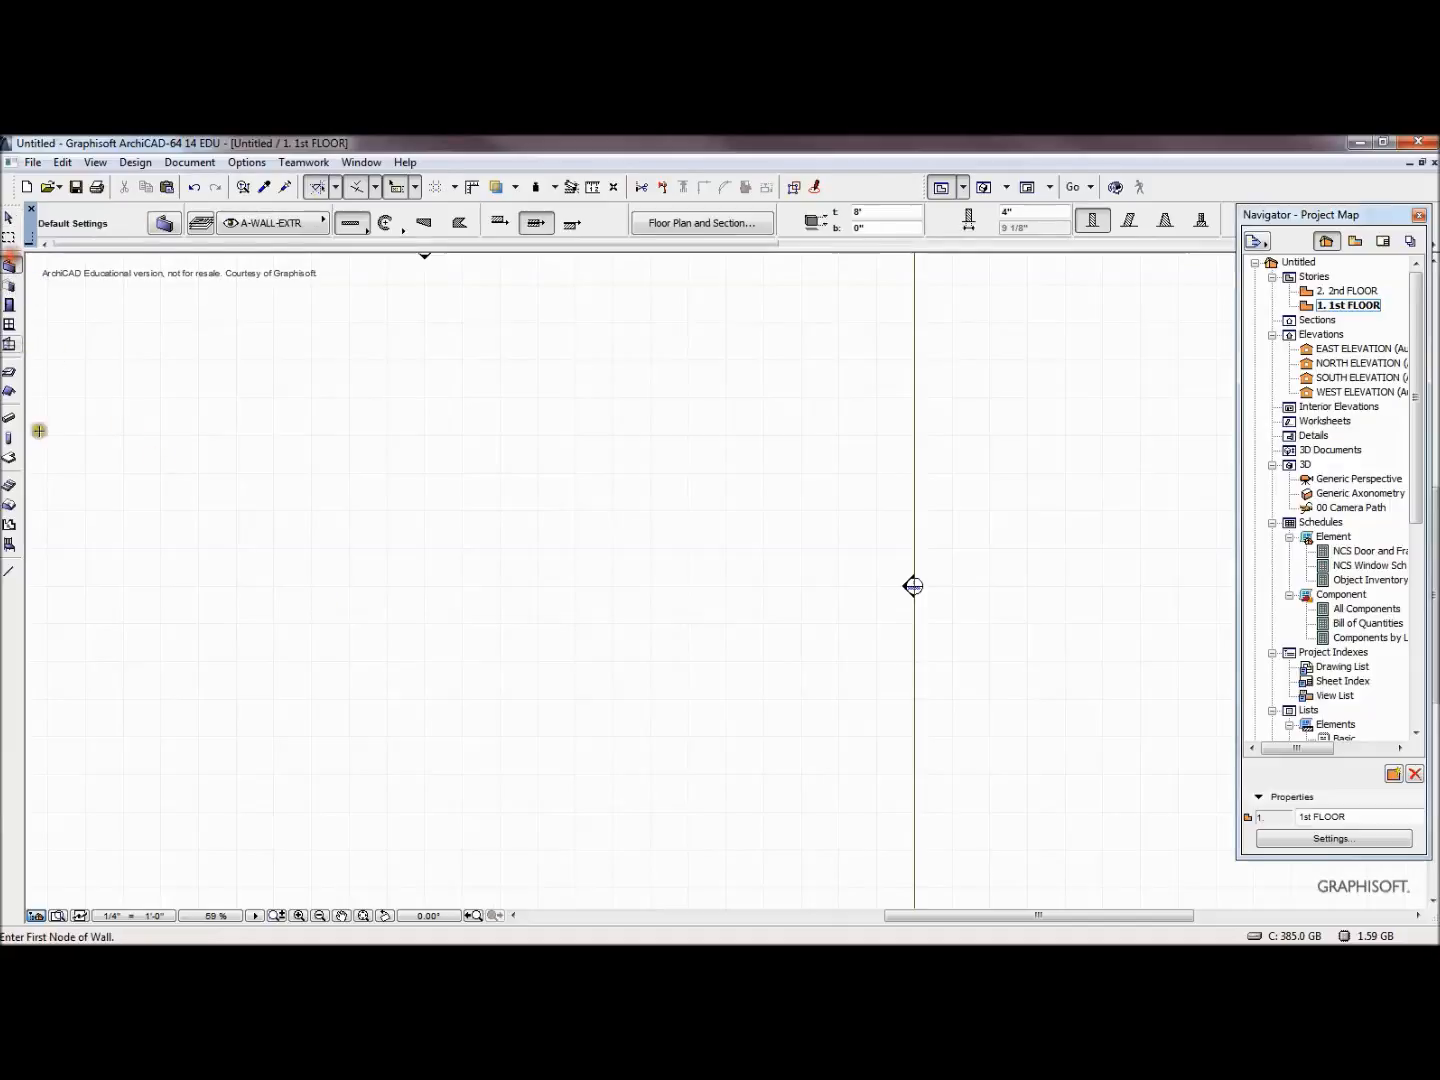
{"action": "left_click", "coordinate": [198, 699]}
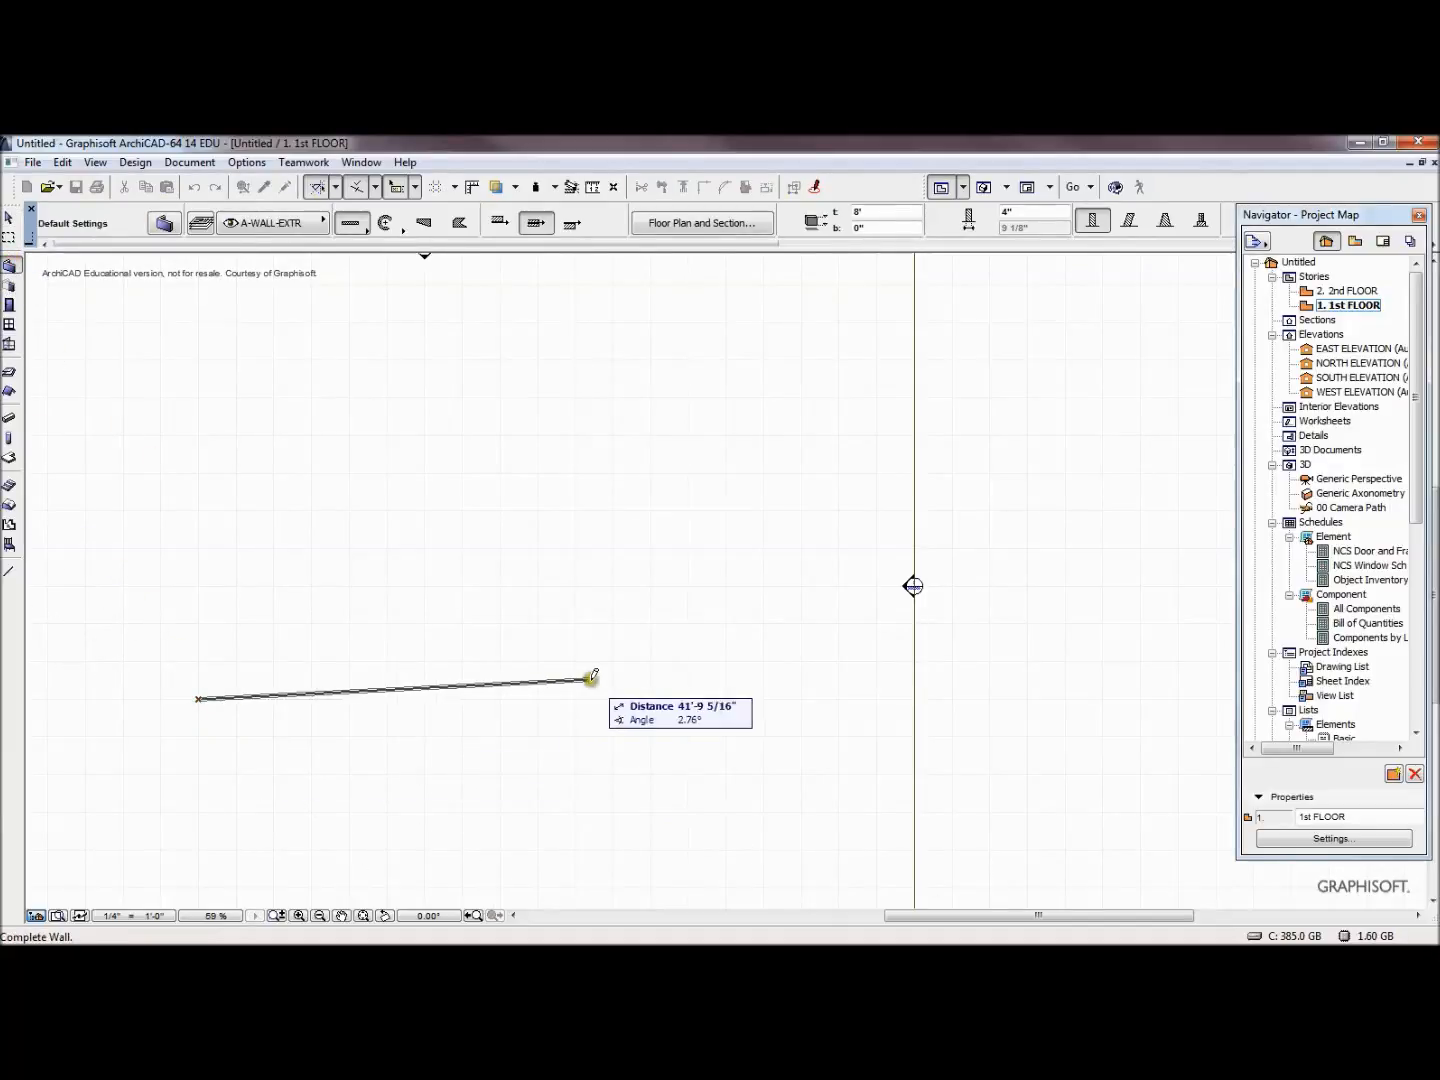
{"action": "left_click", "coordinate": [498, 222]}
{"action": "scroll", "coordinate": [510, 672], "scroll_direction": "down", "scroll_amount": 1}
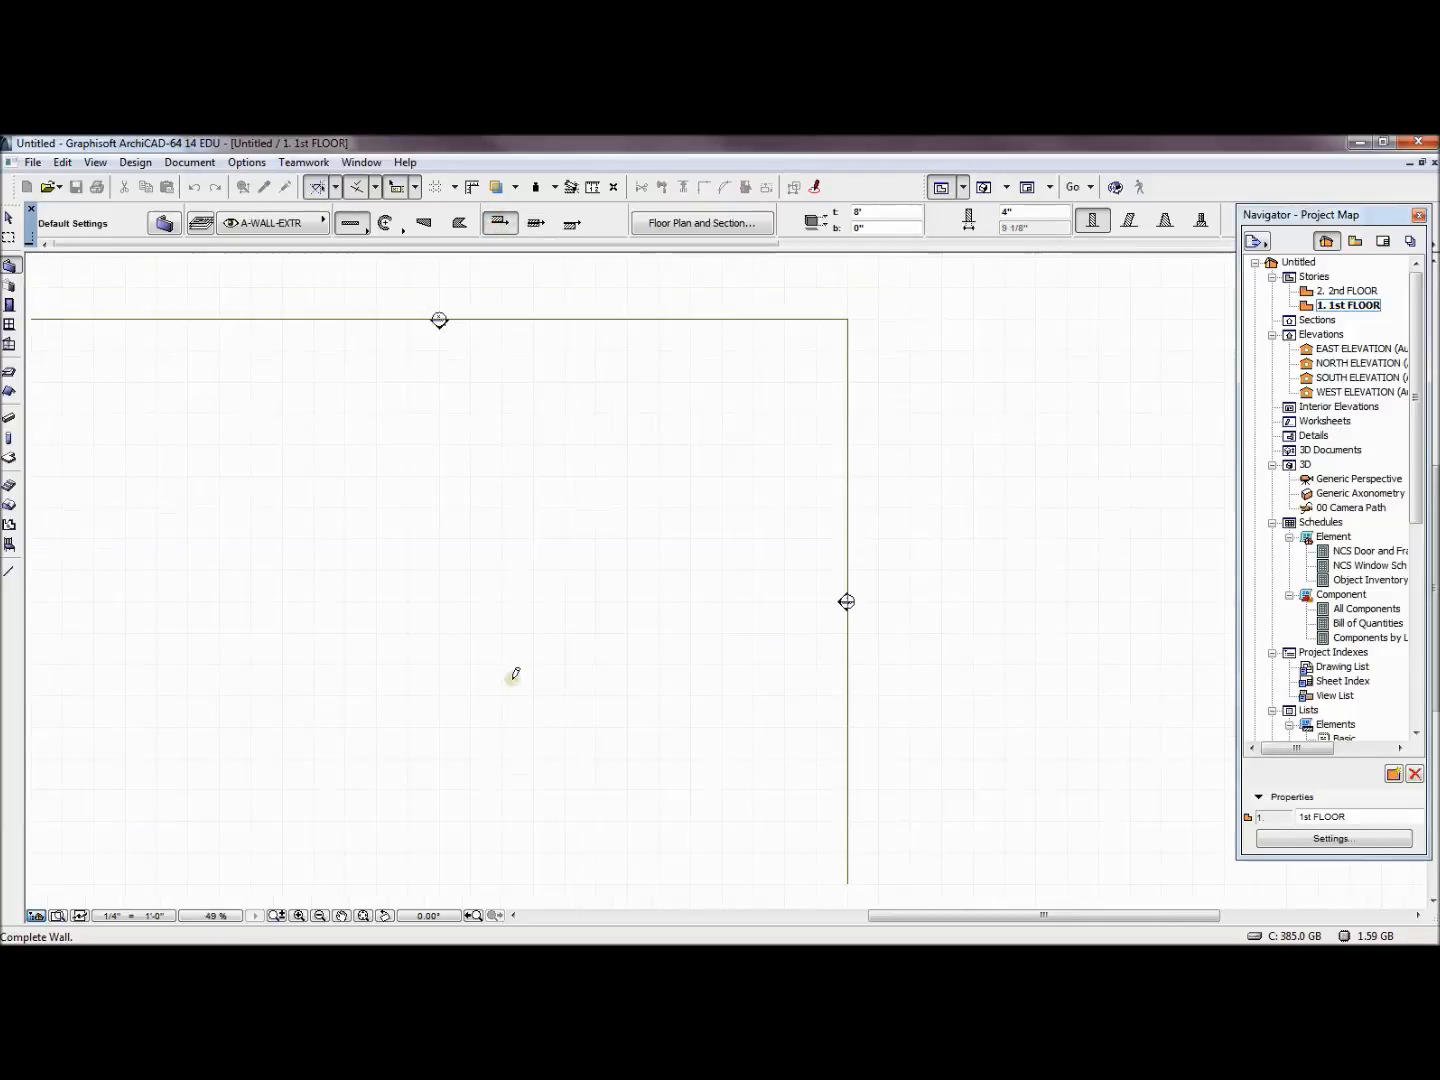
{"action": "scroll", "coordinate": [503, 694], "scroll_direction": "up", "scroll_amount": 1}
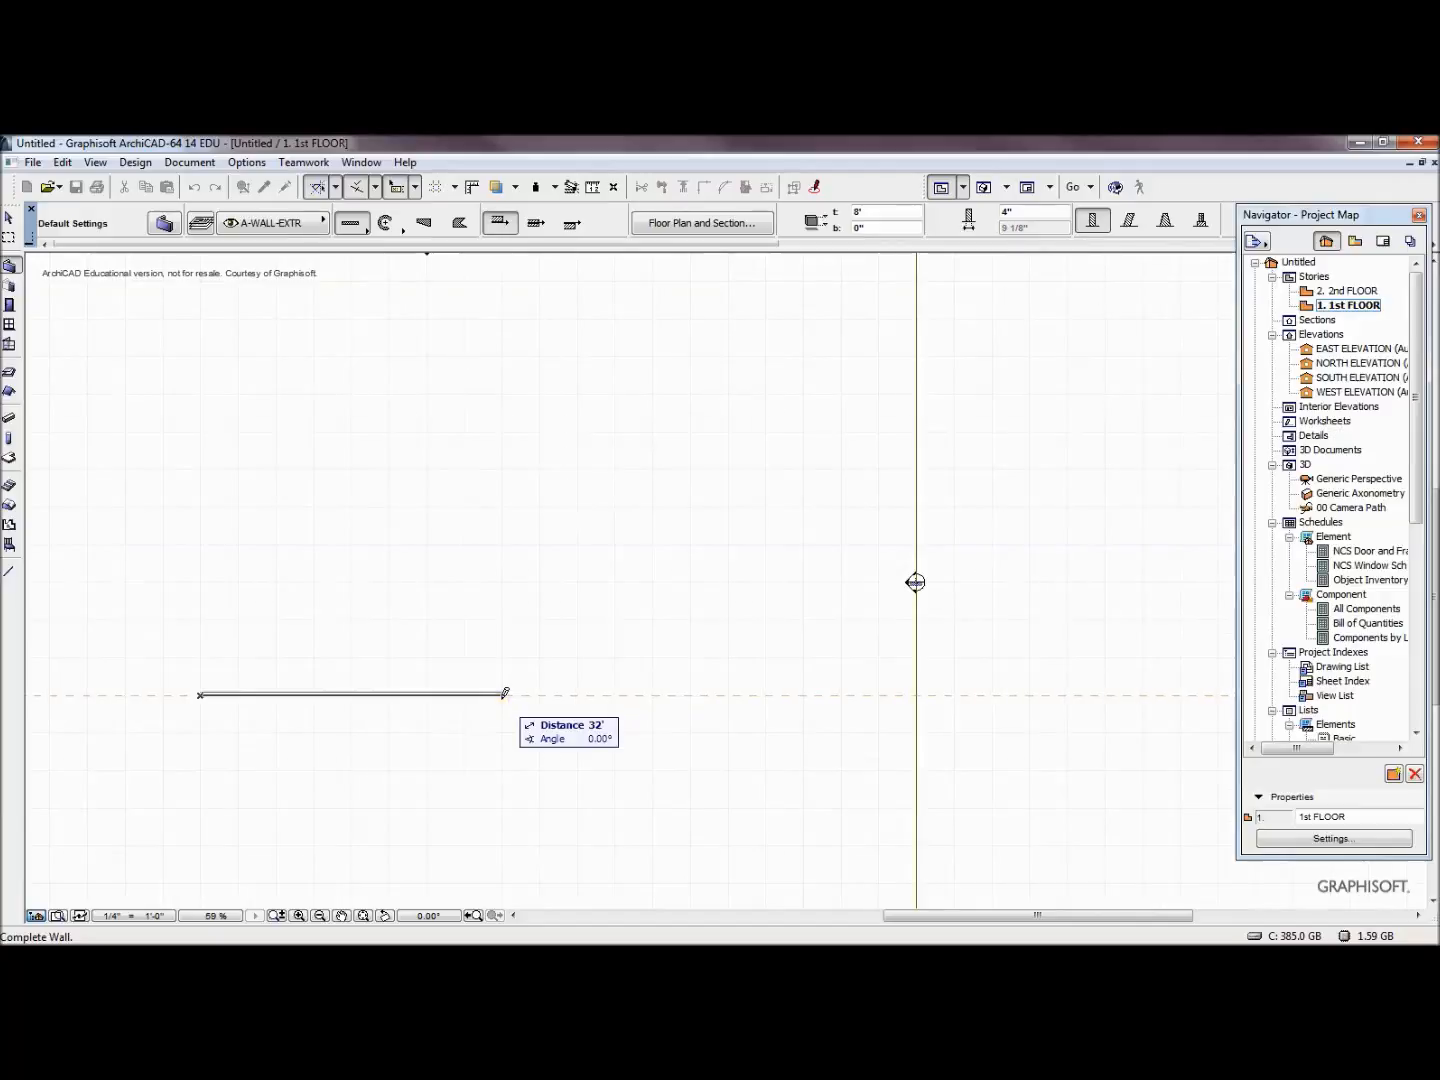
{"action": "scroll", "coordinate": [503, 694], "scroll_direction": "down", "scroll_amount": 1}
{"action": "middle_click_drag", "start_coordinate": [503, 694], "coordinate": [633, 672]}
{"action": "scroll", "coordinate": [634, 674], "scroll_direction": "down", "scroll_amount": 2}
{"action": "scroll", "coordinate": [636, 676], "scroll_direction": "up", "scroll_amount": 4}
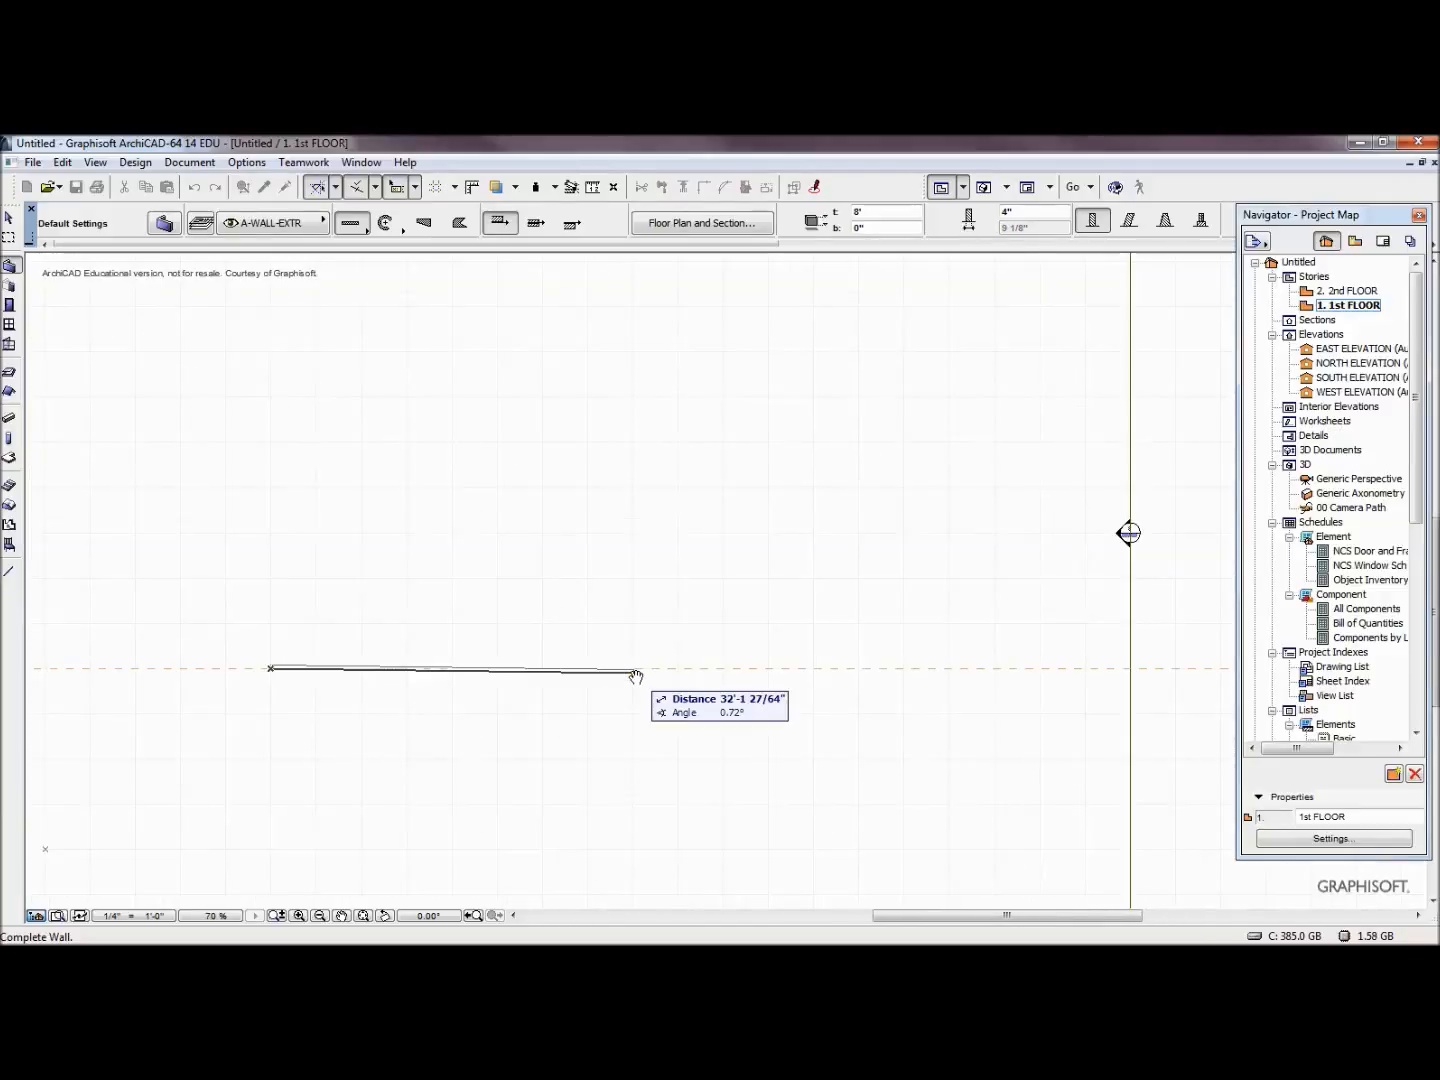
{"action": "scroll", "coordinate": [640, 662], "scroll_direction": "down", "scroll_amount": 1}
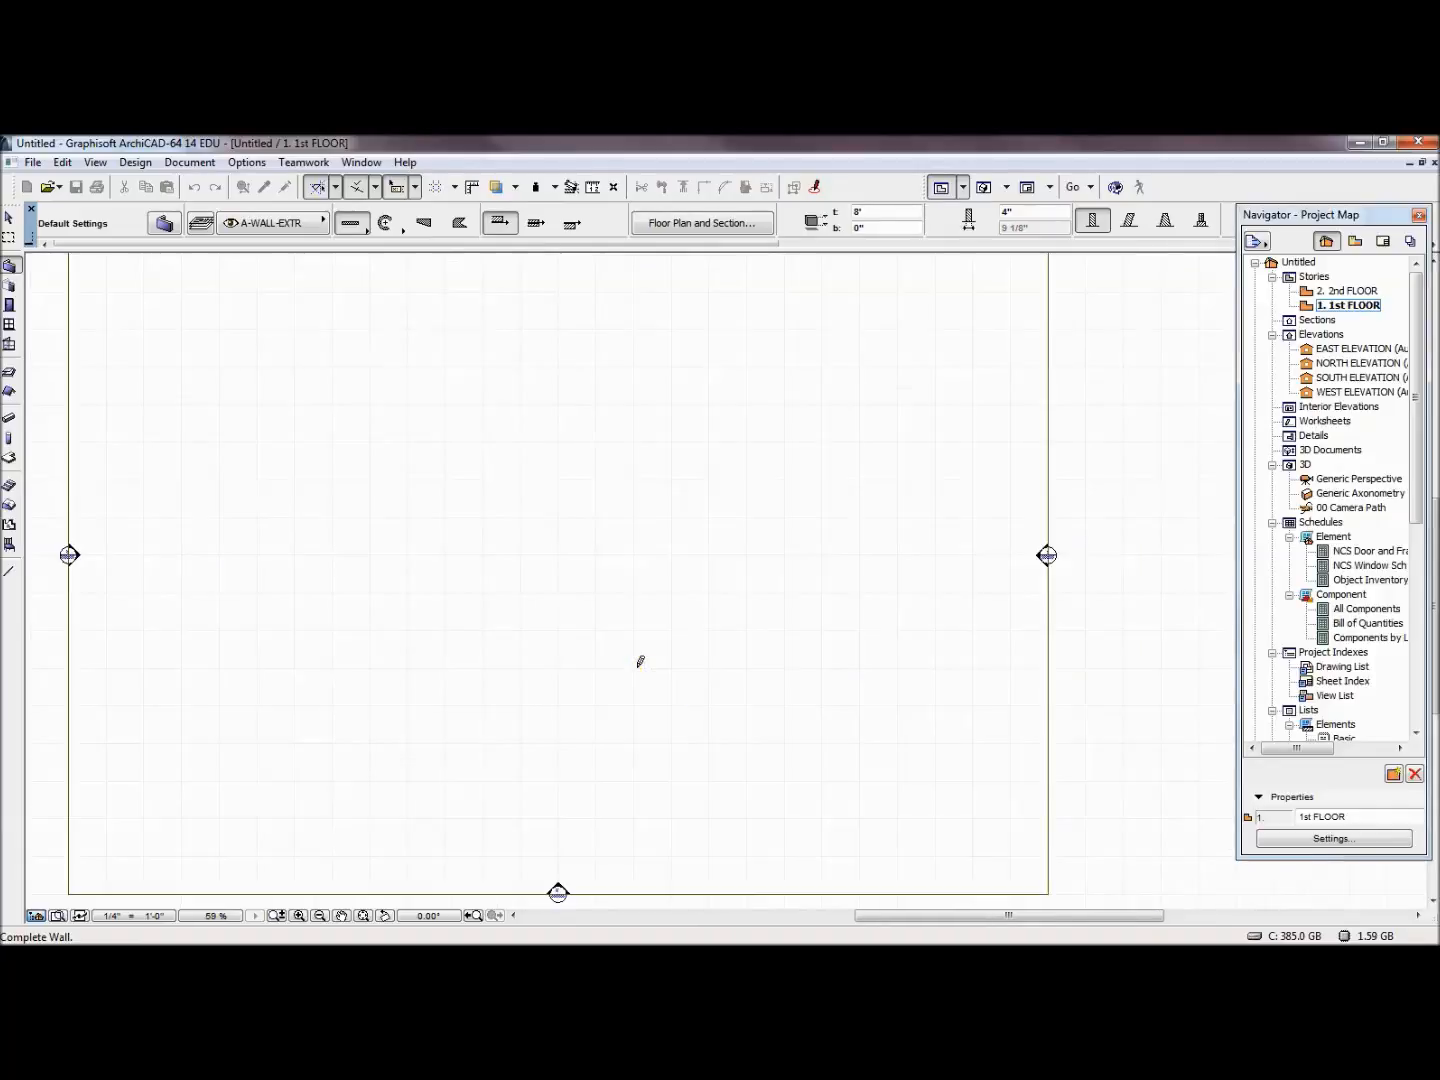
{"action": "scroll", "coordinate": [640, 662], "scroll_direction": "down", "scroll_amount": 1}
{"action": "scroll", "coordinate": [640, 662], "scroll_direction": "up", "scroll_amount": 4}
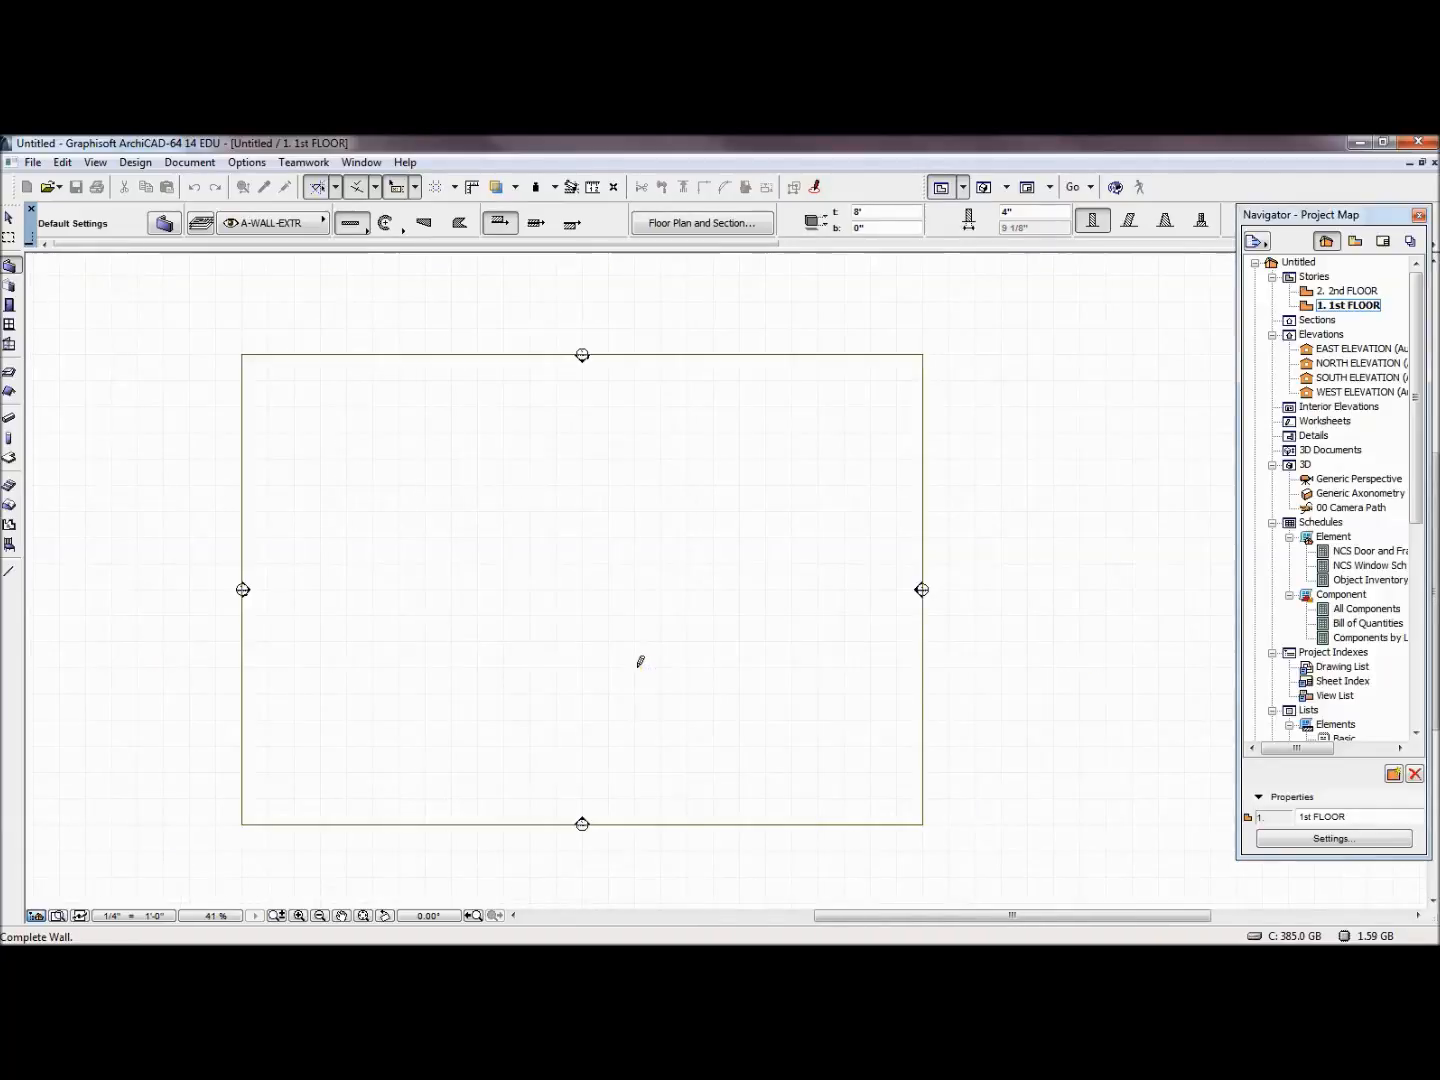
{"action": "scroll", "coordinate": [640, 662], "scroll_direction": "up", "scroll_amount": 1}
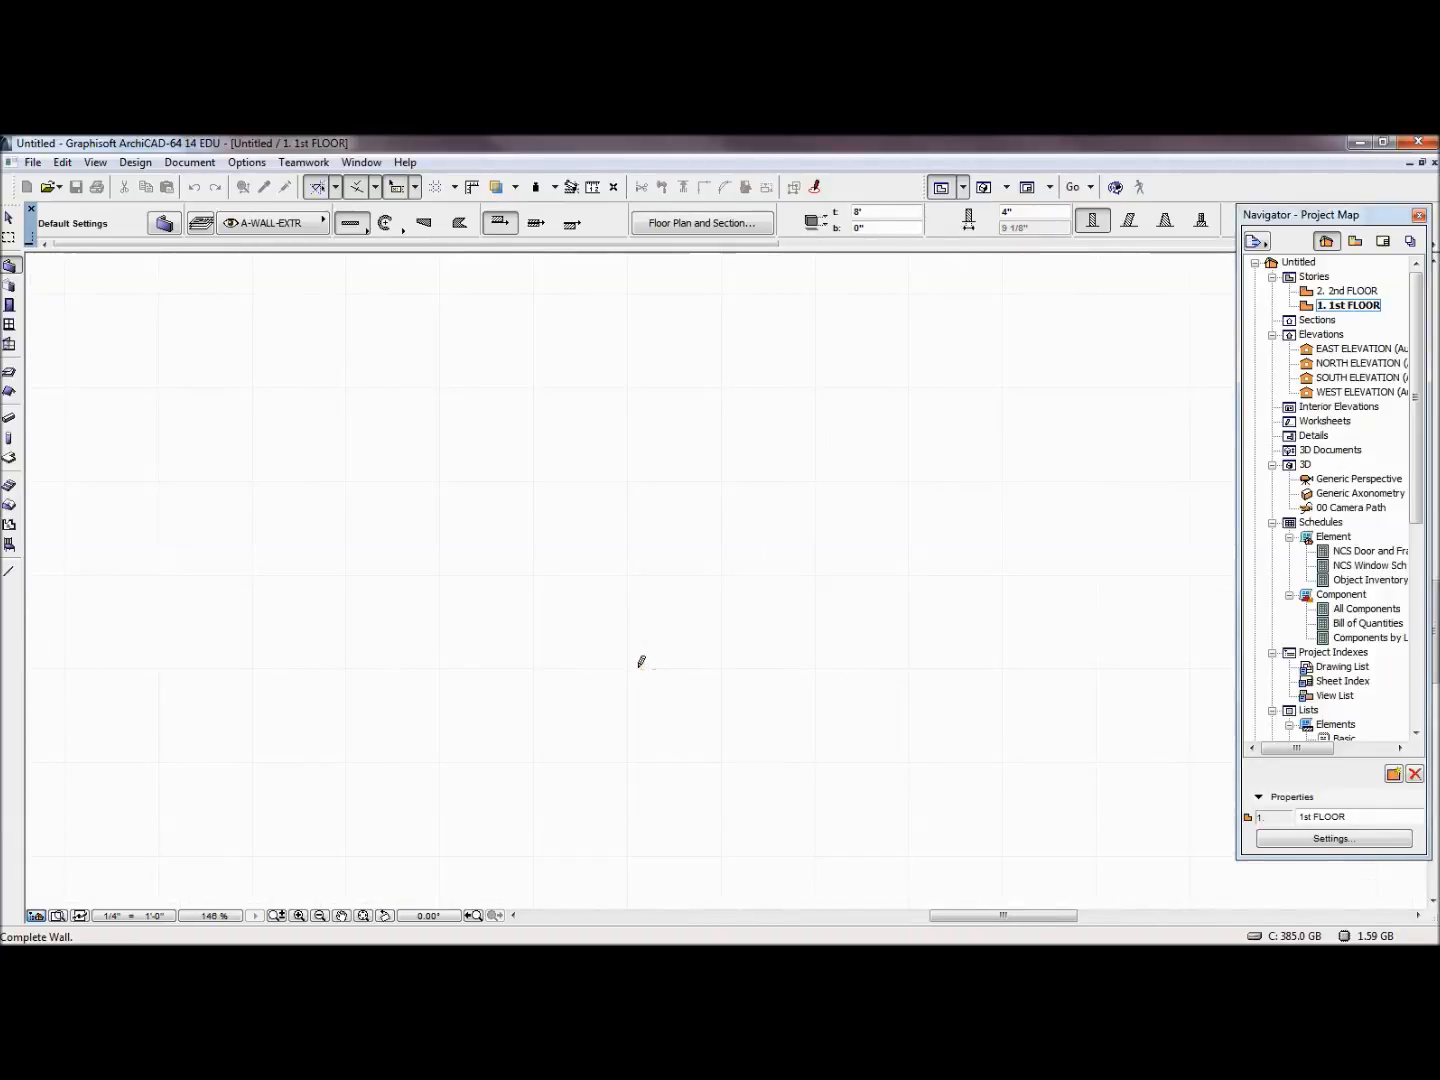
{"action": "middle_click_drag", "start_coordinate": [640, 662], "coordinate": [972, 646]}
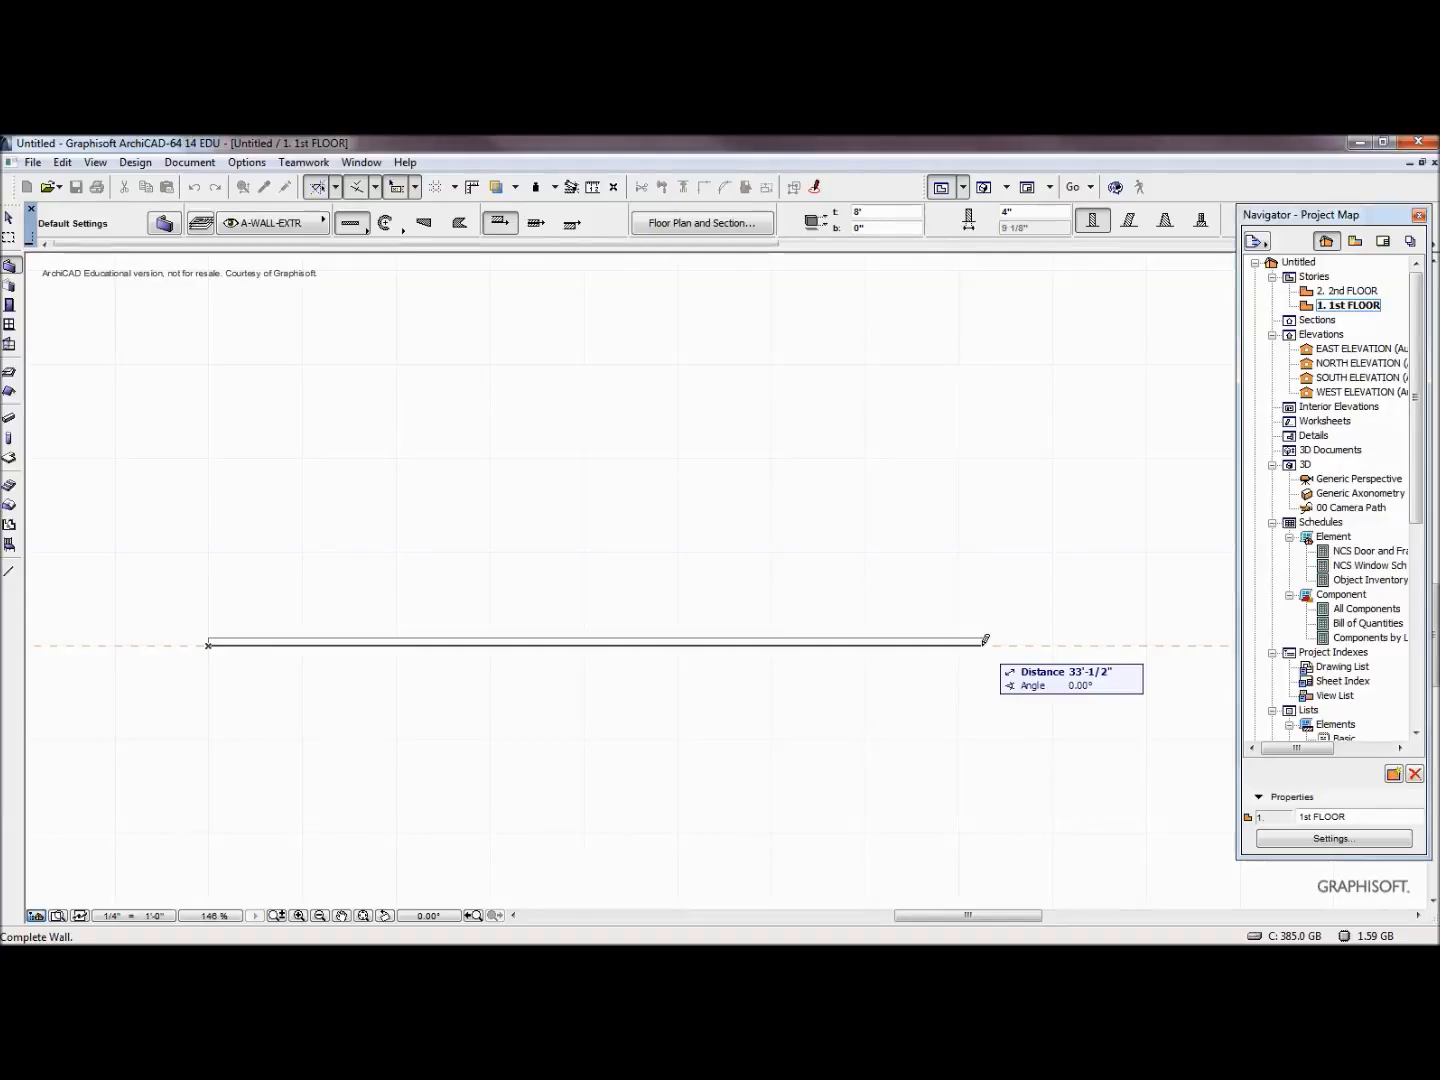
{"action": "type", "text": "2"}
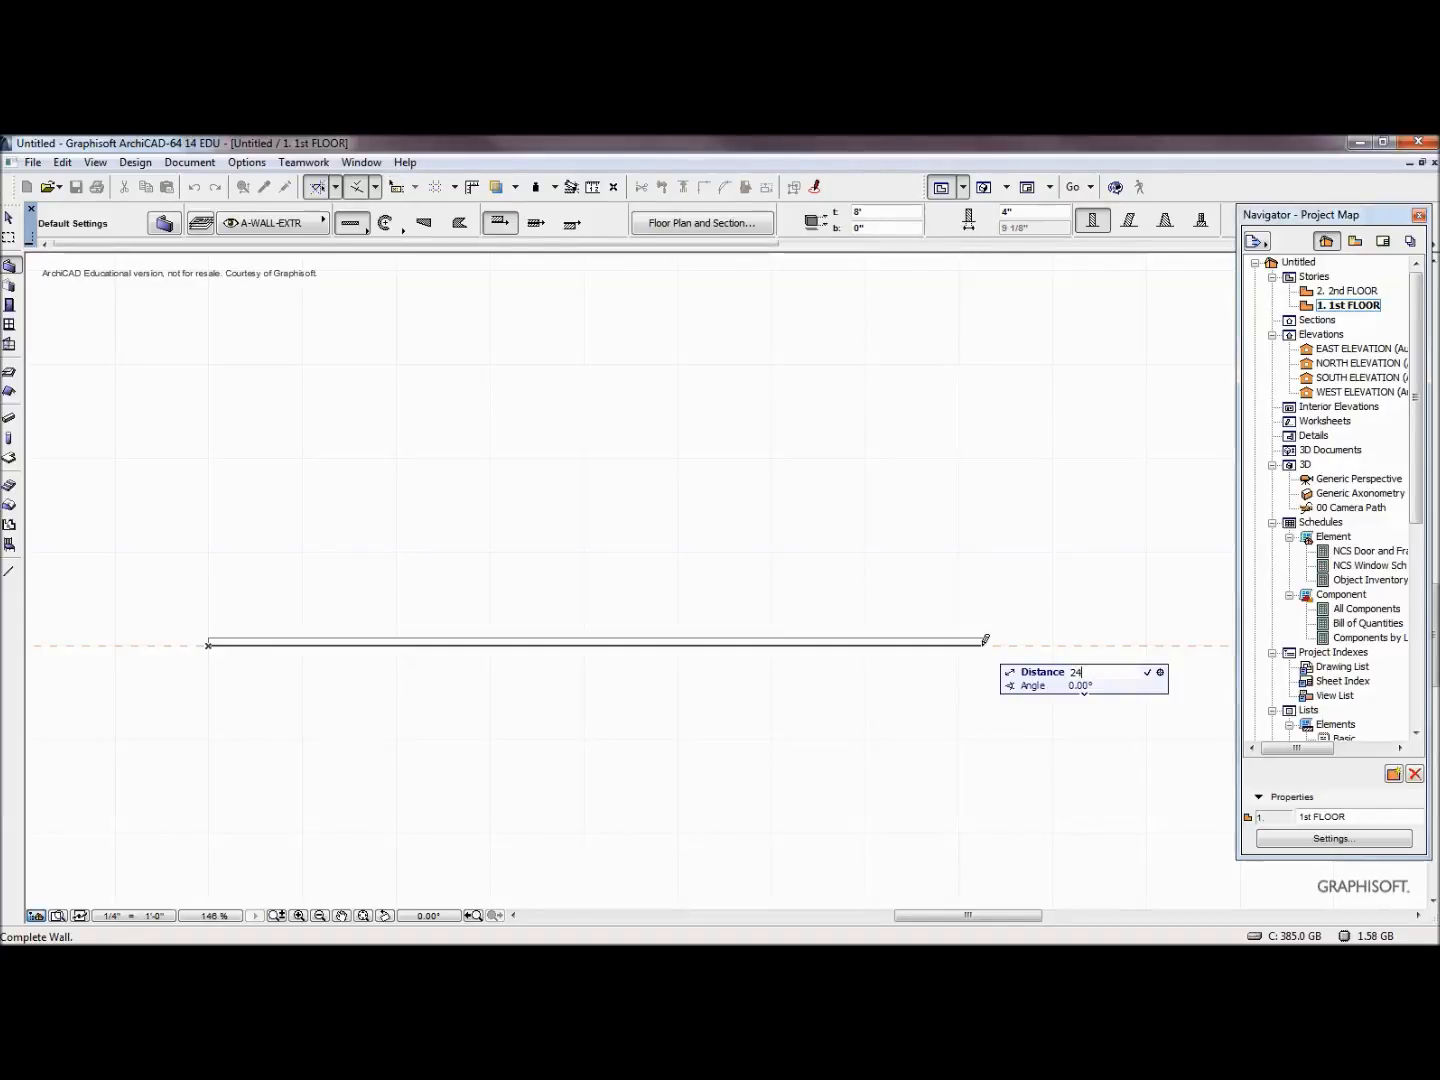
{"action": "type", "text": "4"}
{"action": "key", "text": "Return"}
Draw a vertical 24' wall upward from the right end of the horizontal wall
{"action": "left_click", "coordinate": [772, 641]}
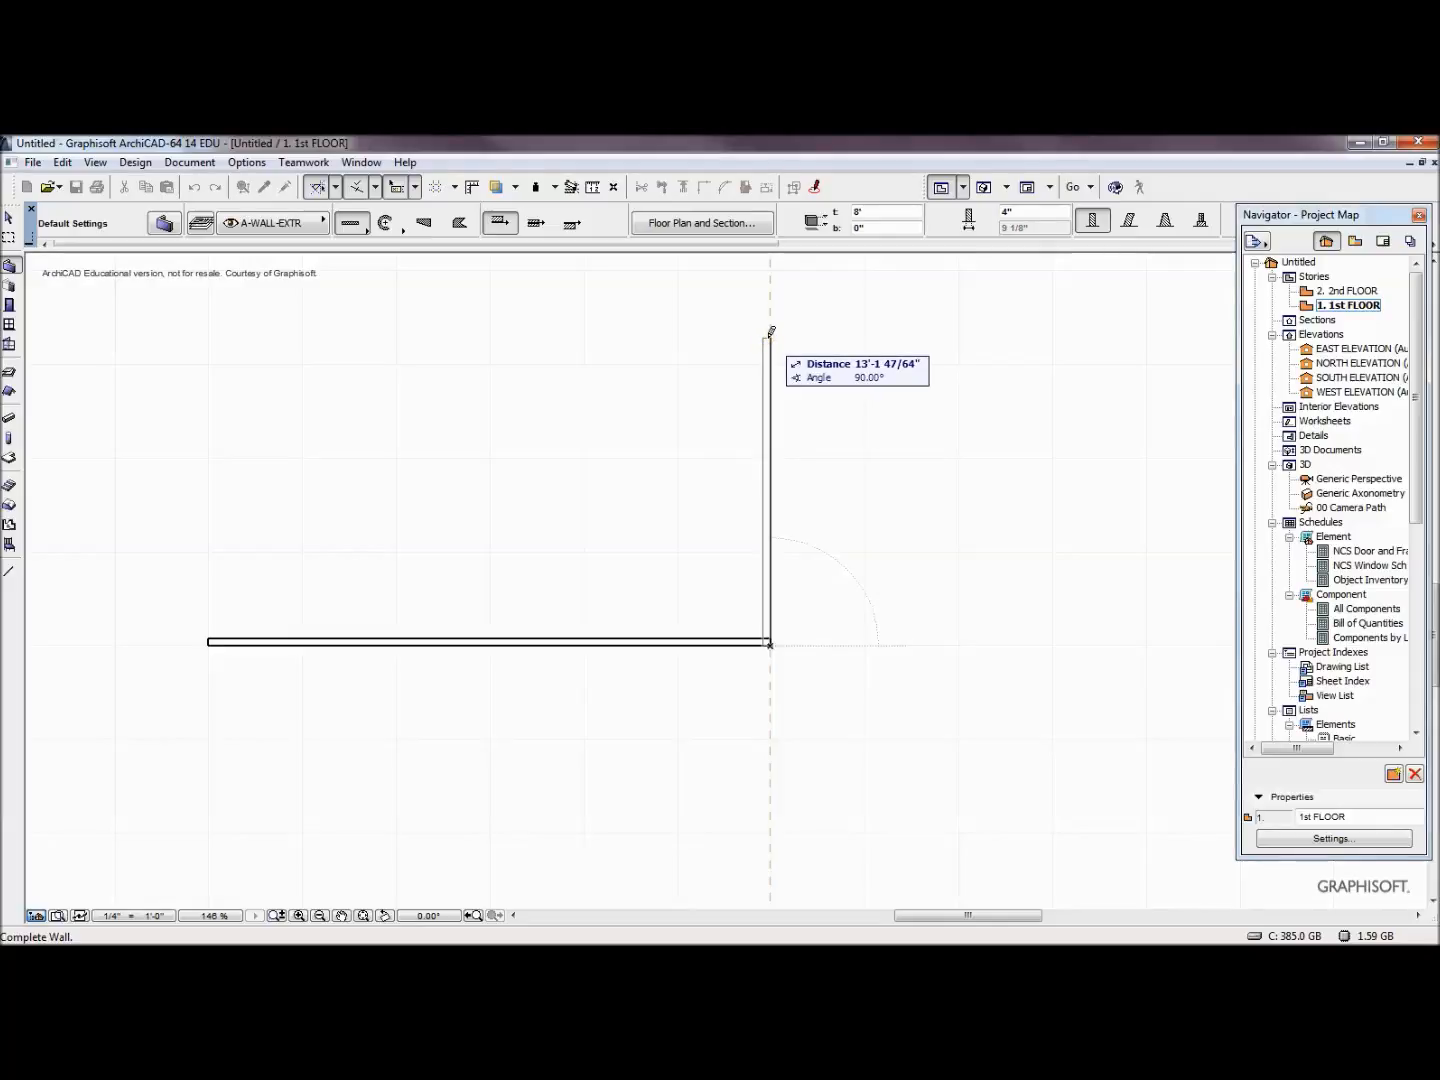
{"action": "type", "text": "14"}
{"action": "key", "text": "Return"}
Draw a horizontal wall leftward from the vertical wall's upper end, stopping slightly short of the lower wall's left end
{"action": "scroll", "coordinate": [821, 500], "scroll_direction": "down", "scroll_amount": 2}
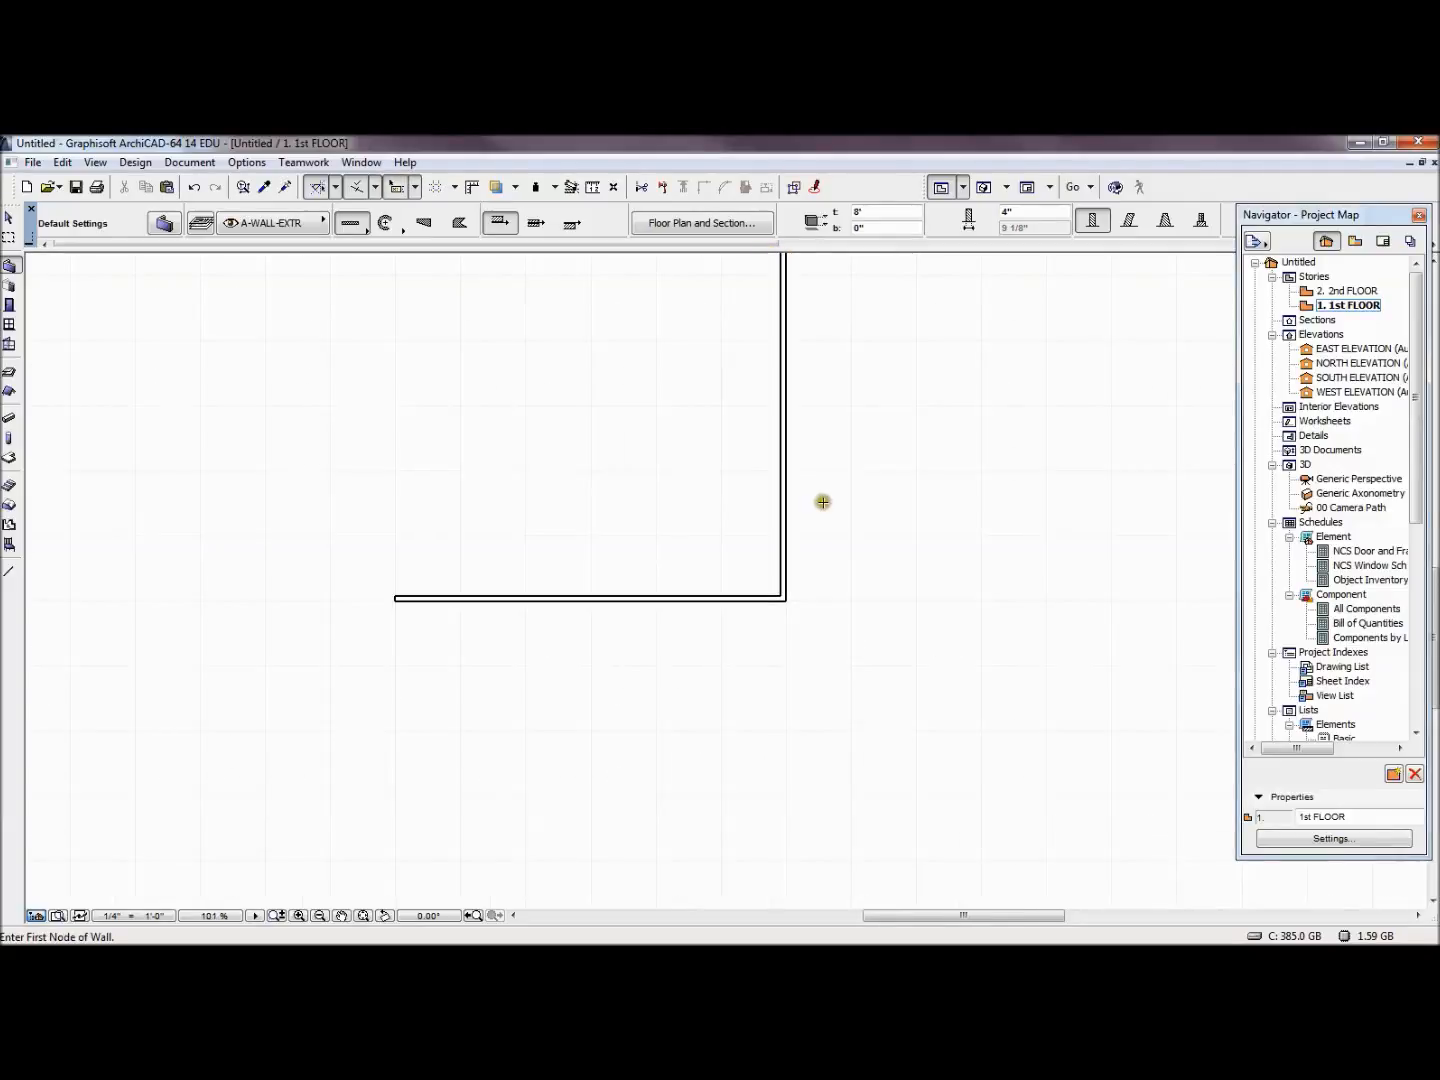
{"action": "middle_click_drag", "start_coordinate": [672, 309], "coordinate": [685, 514]}
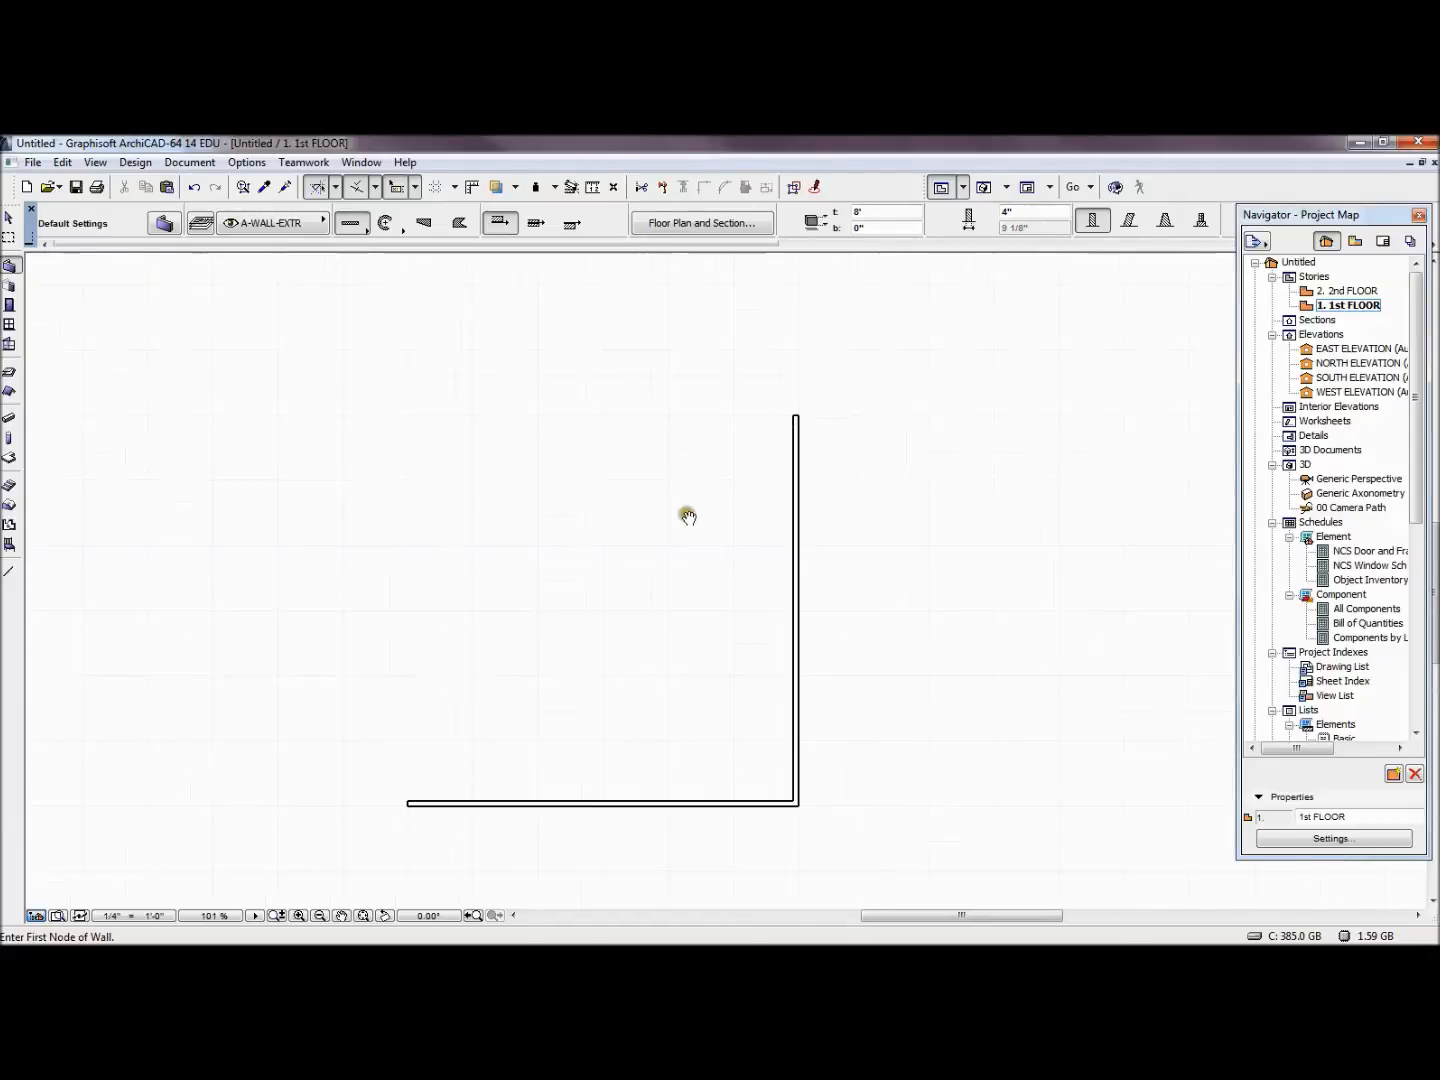
{"action": "left_click", "coordinate": [798, 413]}
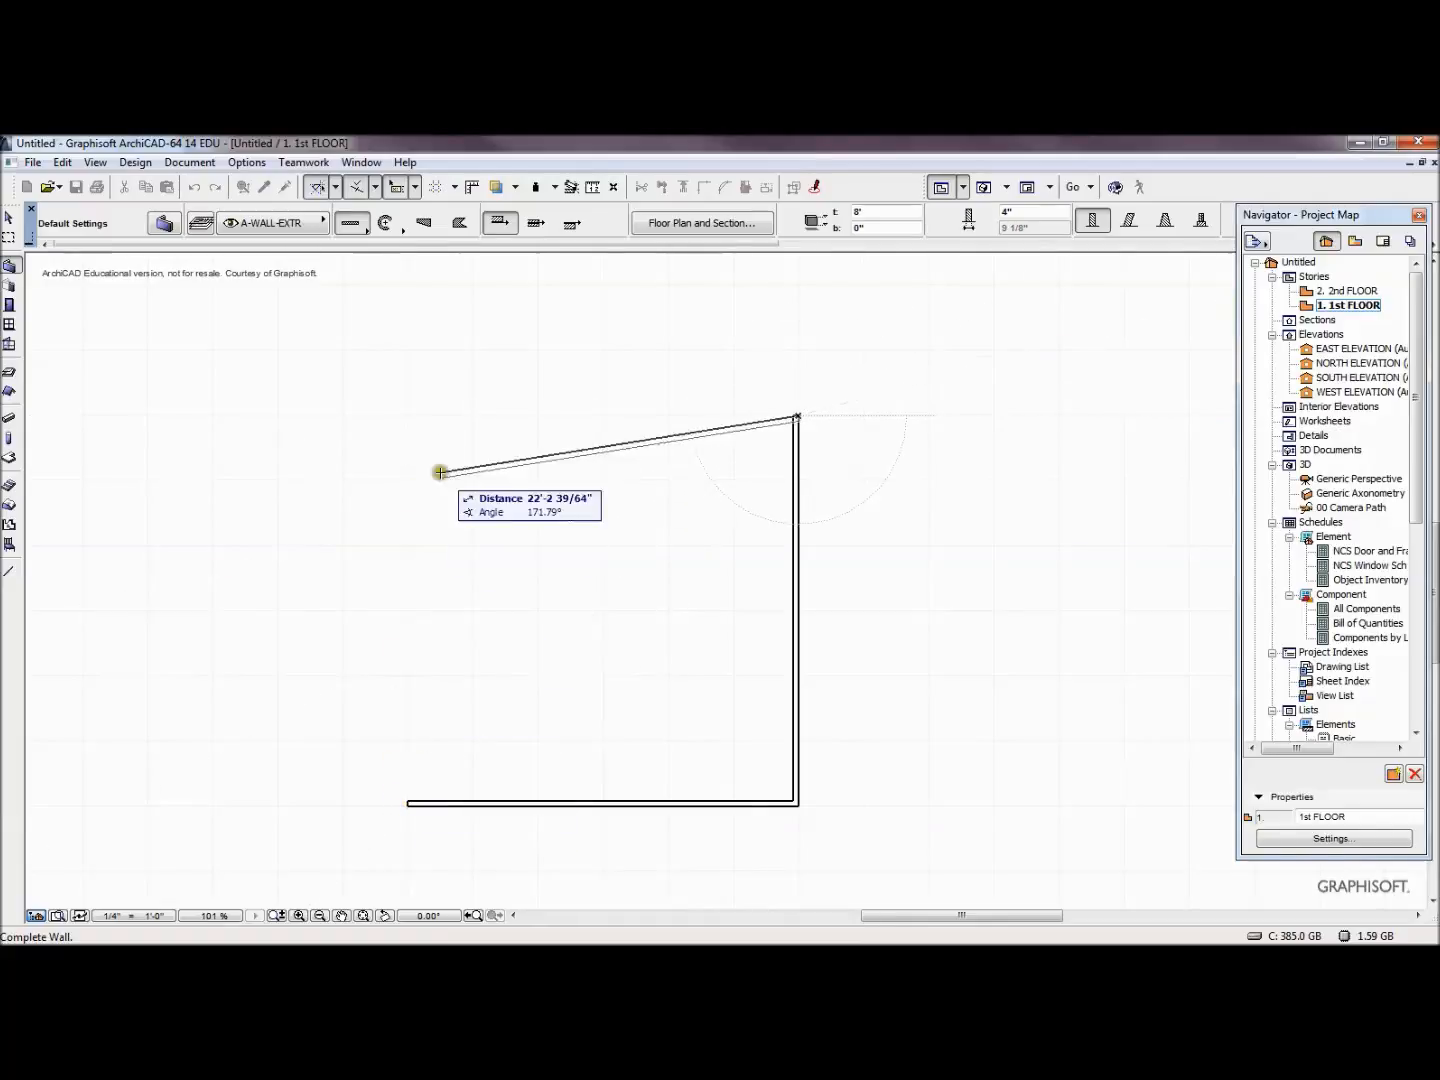
{"action": "left_click", "coordinate": [448, 414]}
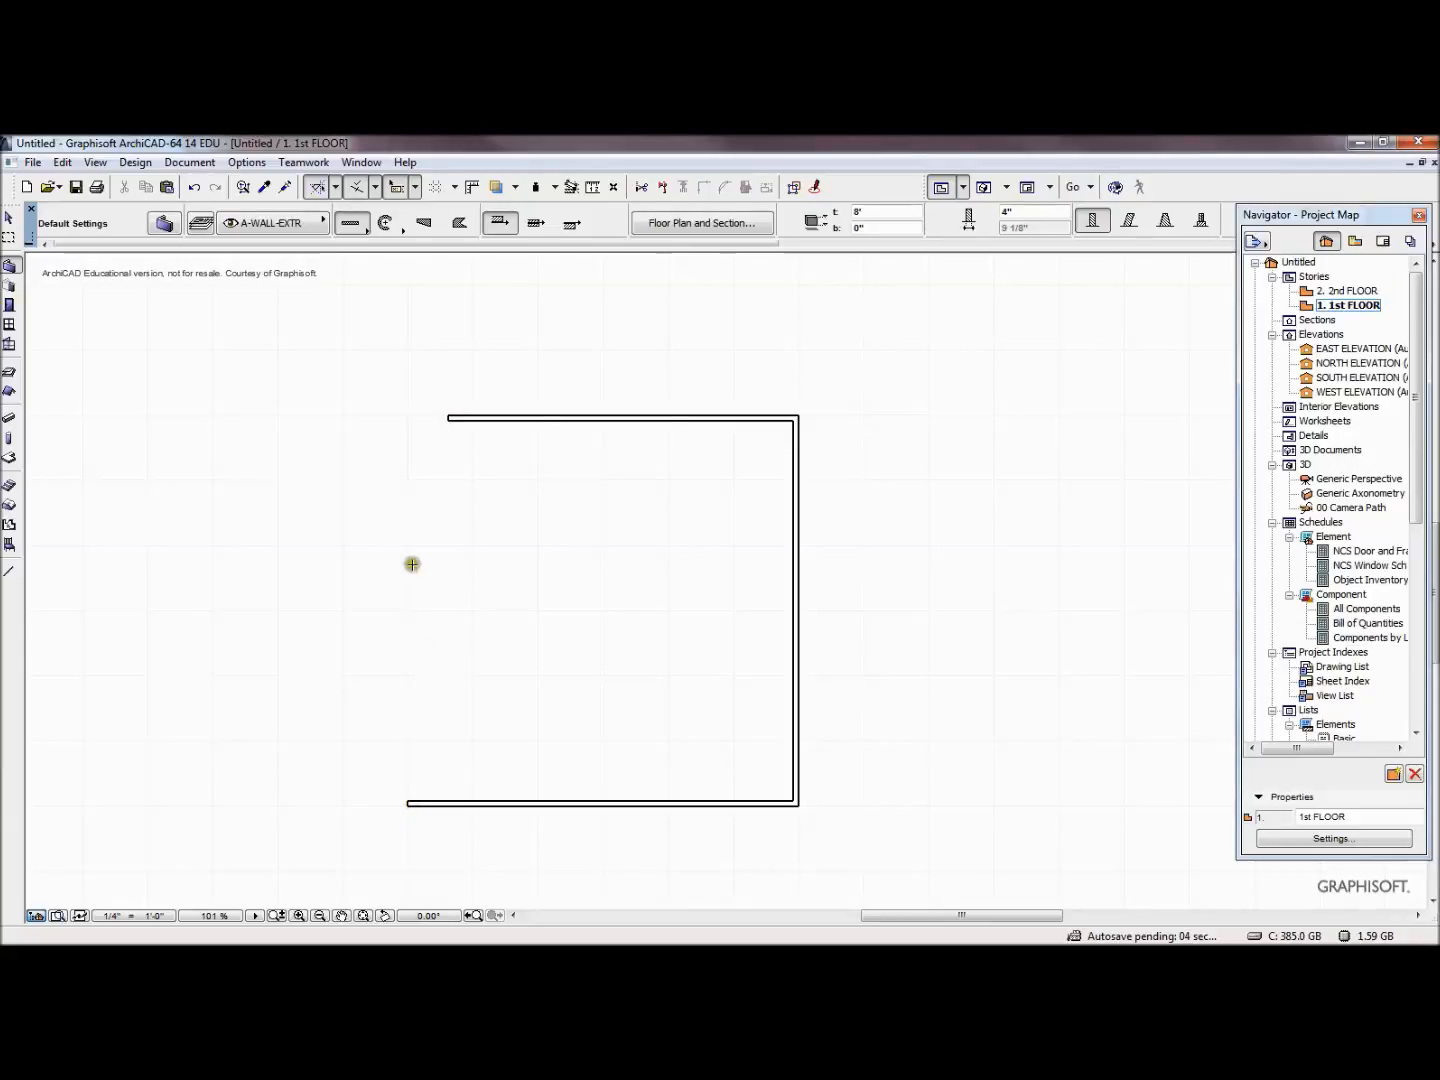
Draw a vertical wall upward from the lower wall's left end to the upper wall's level, with its body flipped inward from the reference line
{"action": "left_click", "coordinate": [409, 804]}
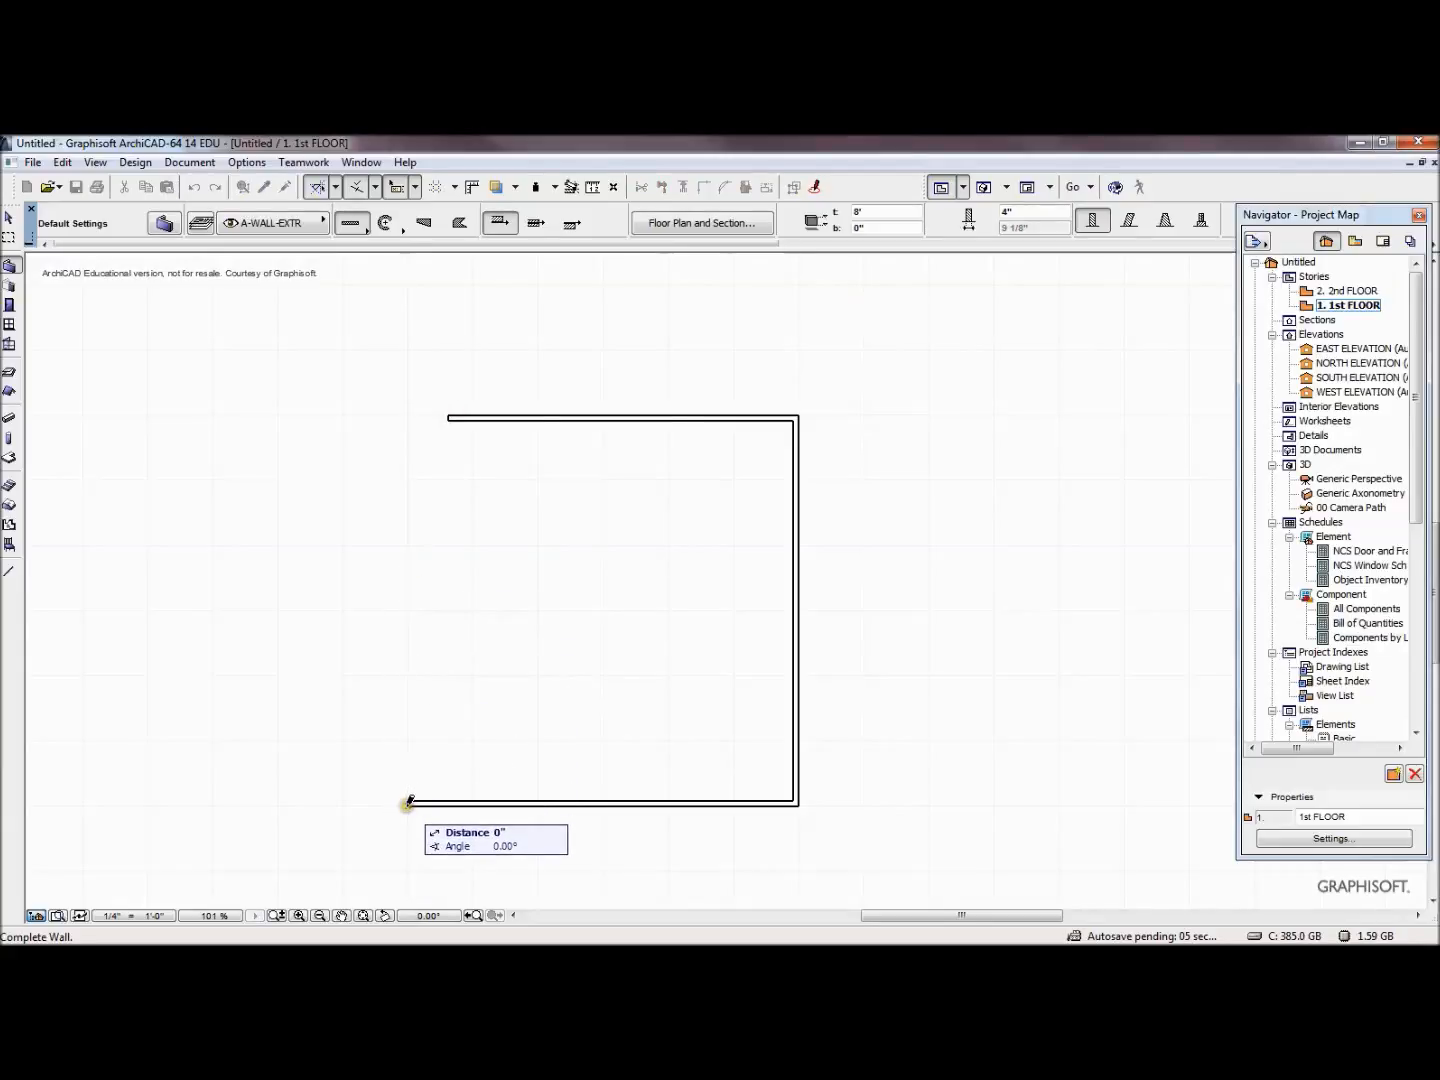
{"action": "scroll", "coordinate": [409, 800], "scroll_direction": "up", "scroll_amount": 4}
{"action": "scroll", "coordinate": [409, 800], "scroll_direction": "up", "scroll_amount": 5}
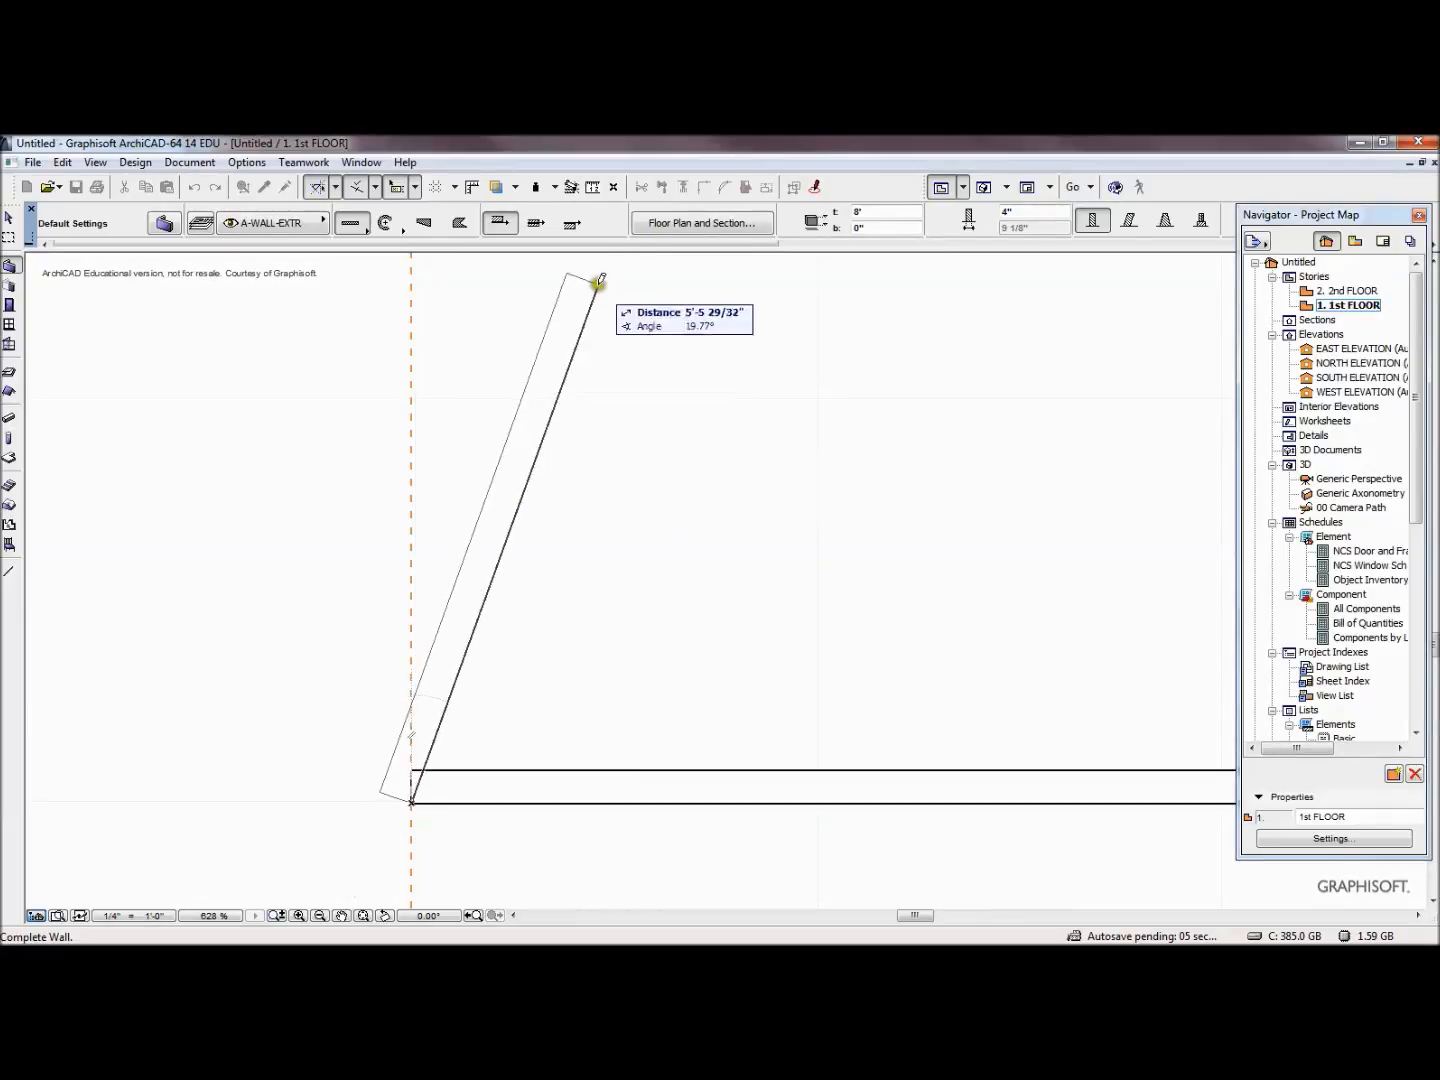
{"action": "left_click", "coordinate": [577, 227]}
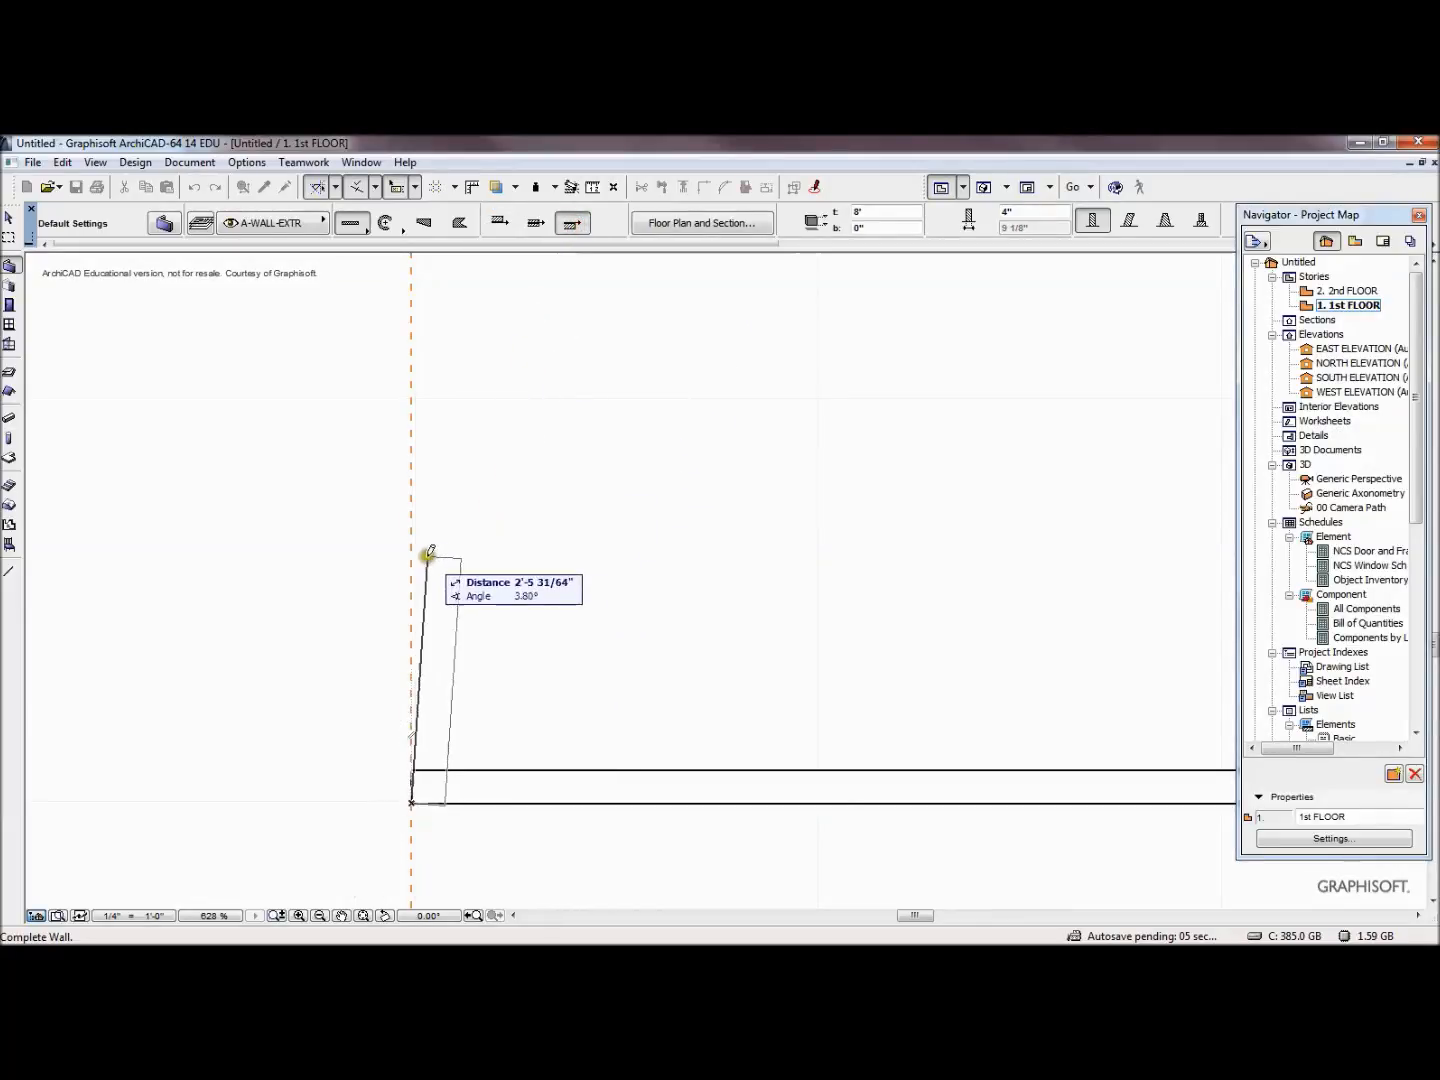
{"action": "key", "text": "Escape"}
{"action": "scroll", "coordinate": [430, 580], "scroll_direction": "down", "scroll_amount": 1}
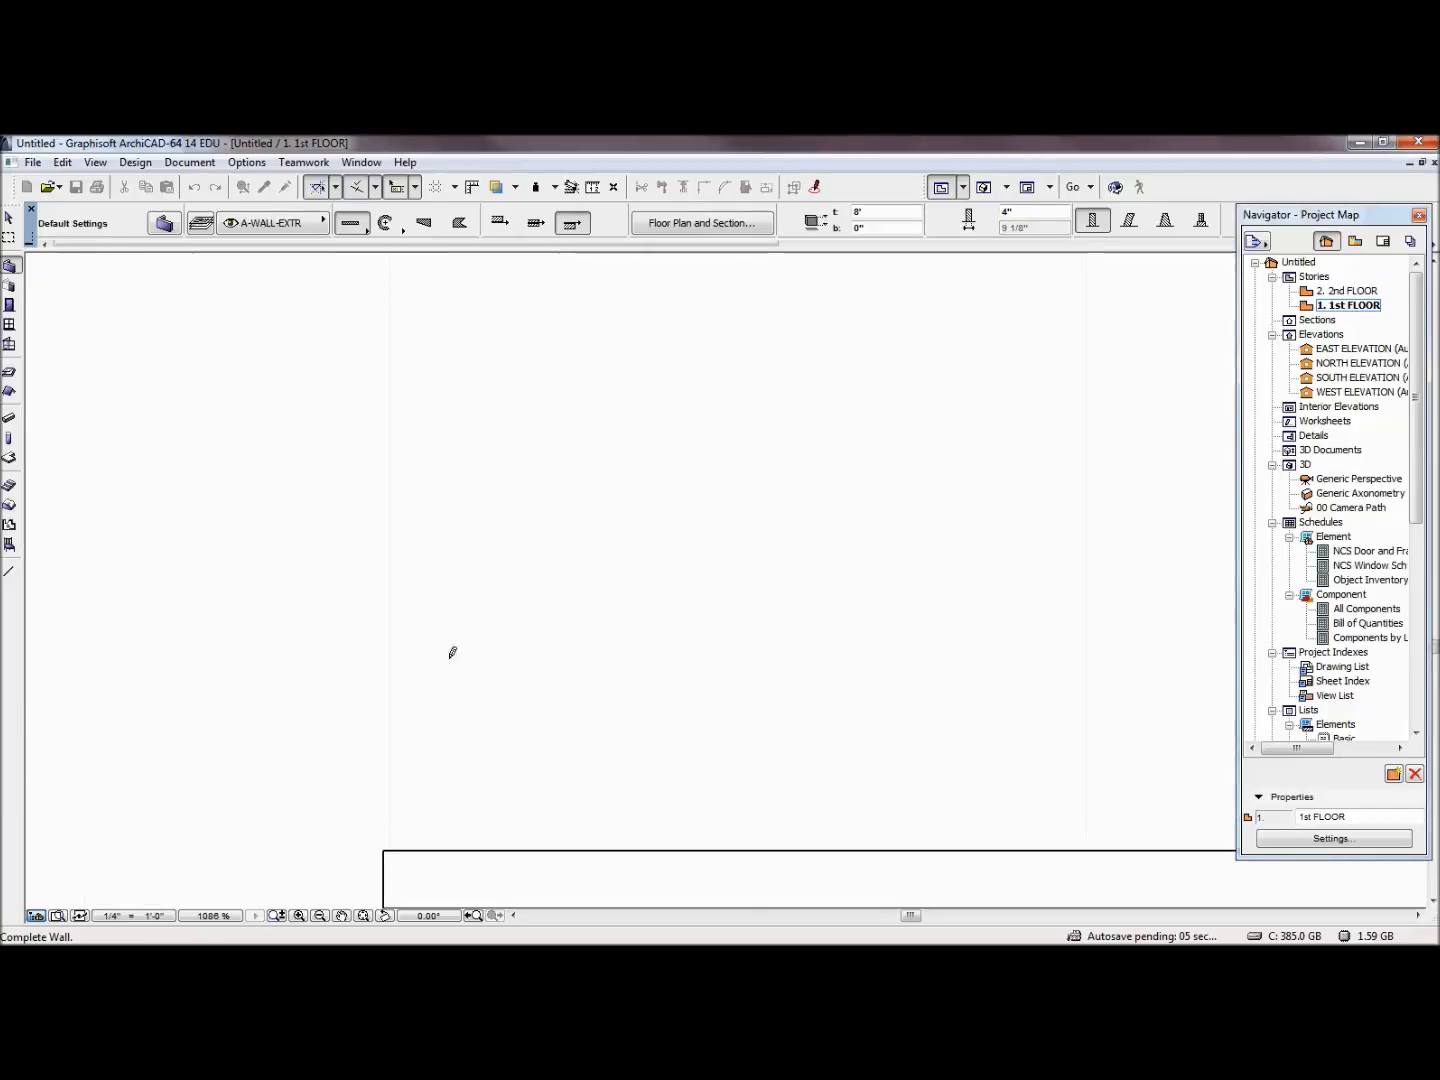
{"action": "scroll", "coordinate": [452, 652], "scroll_direction": "down", "scroll_amount": 10}
{"action": "left_click", "coordinate": [445, 670]}
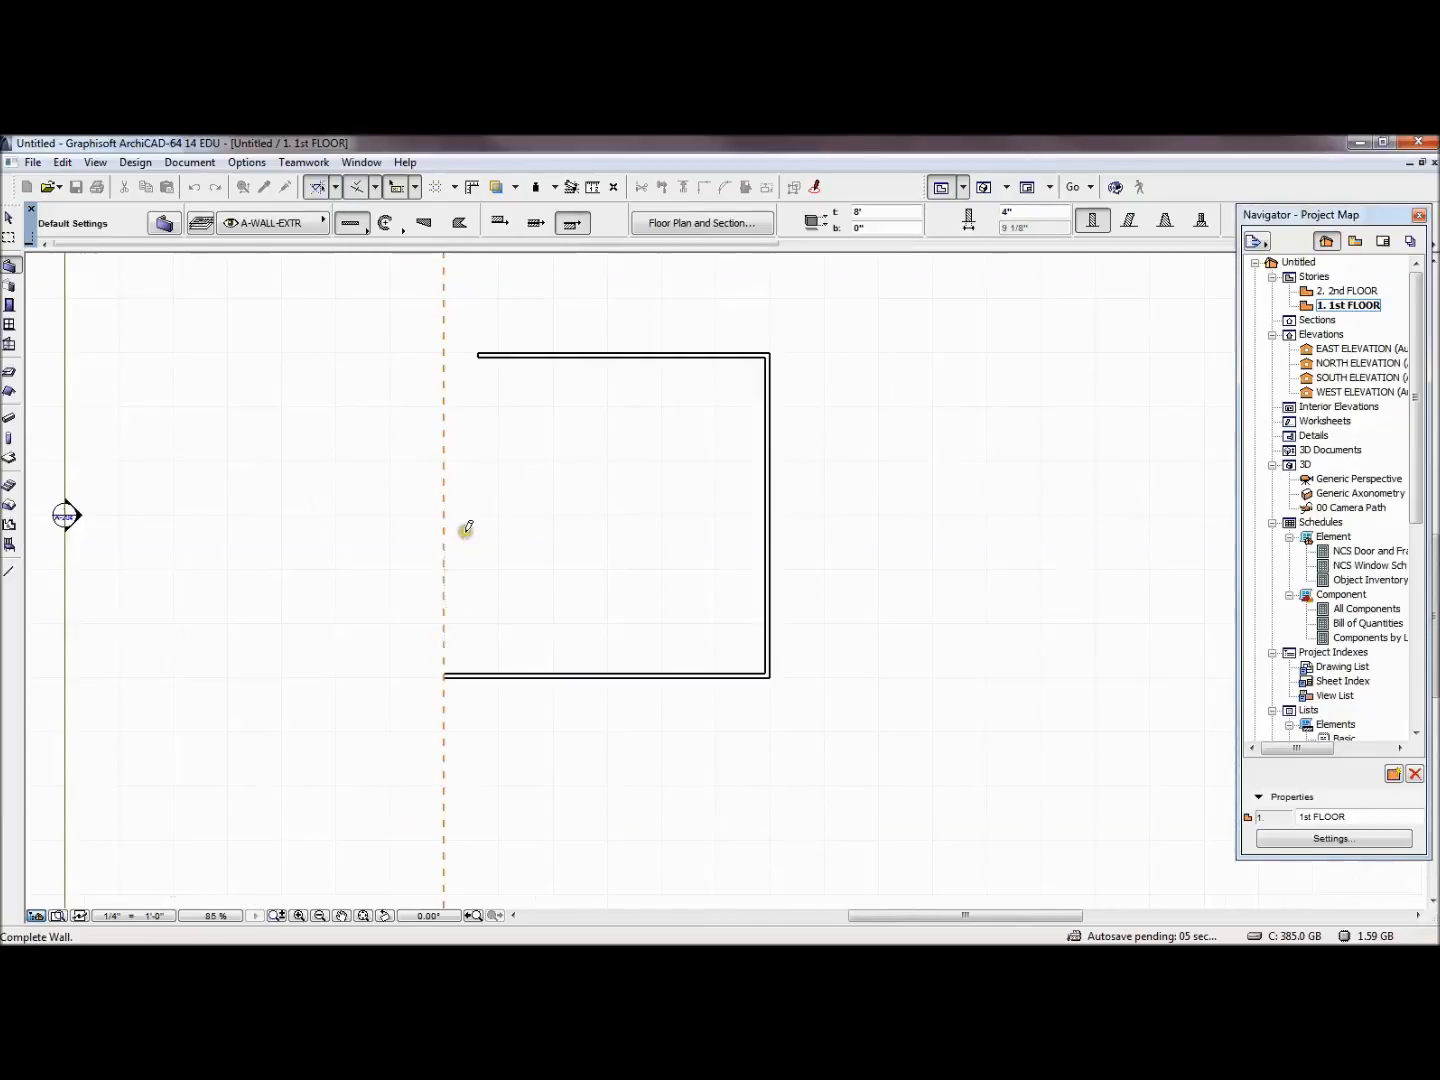
{"action": "middle_click_drag", "start_coordinate": [466, 524], "coordinate": [442, 632]}
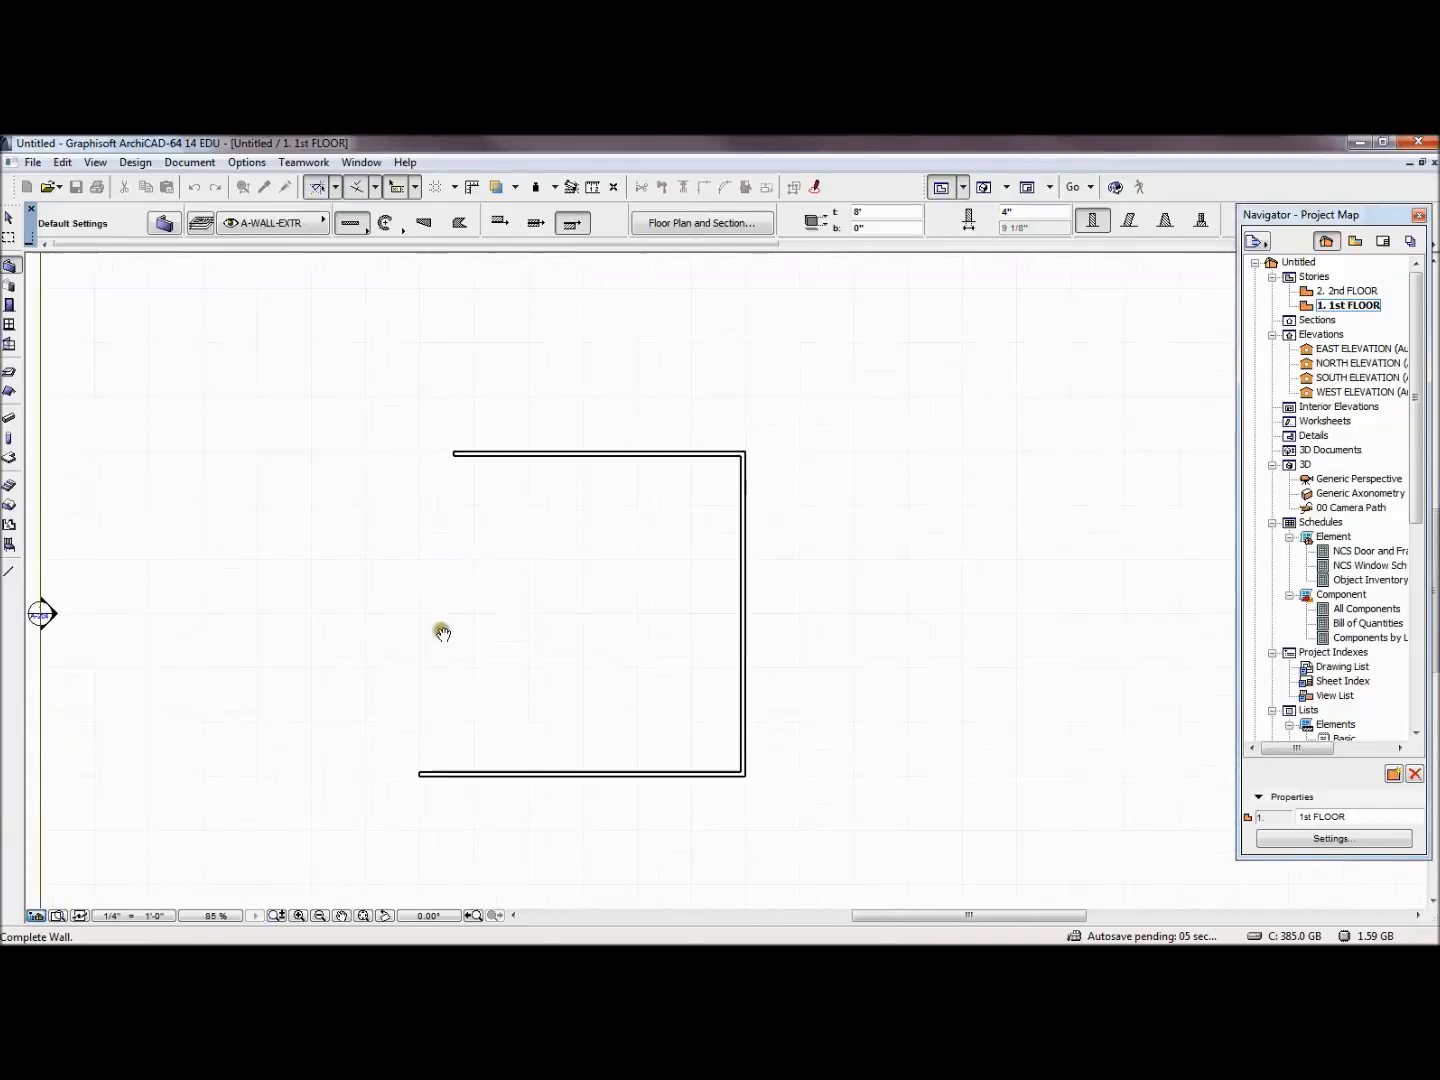
{"action": "left_click", "coordinate": [421, 449]}
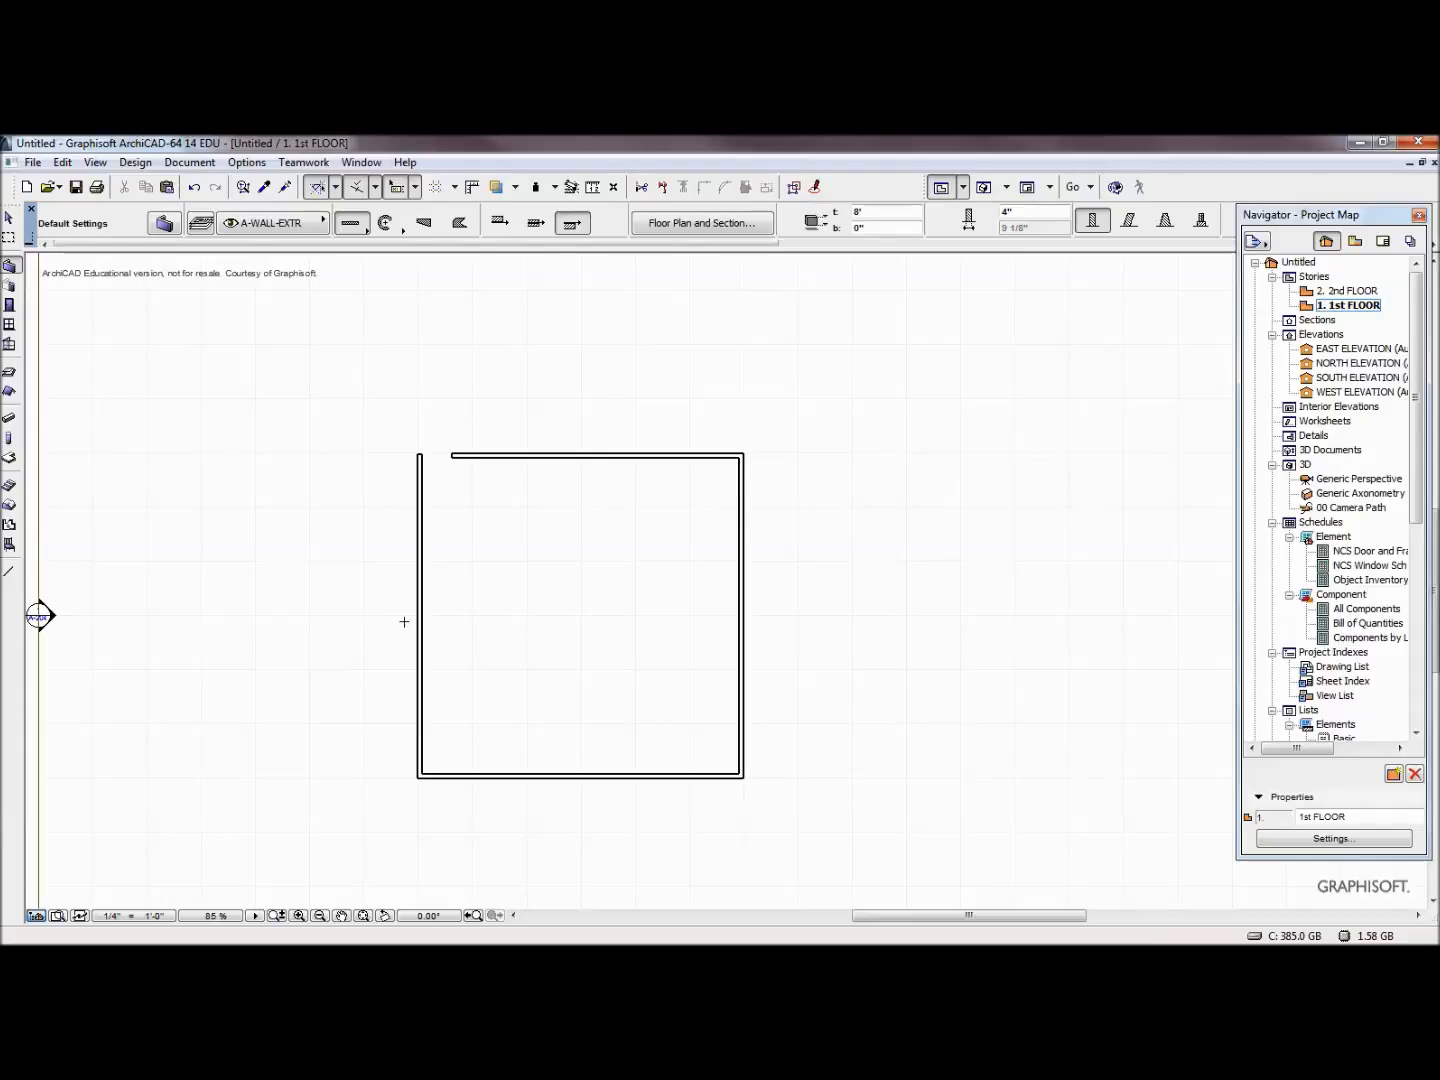
{"action": "key", "text": "Escape"}
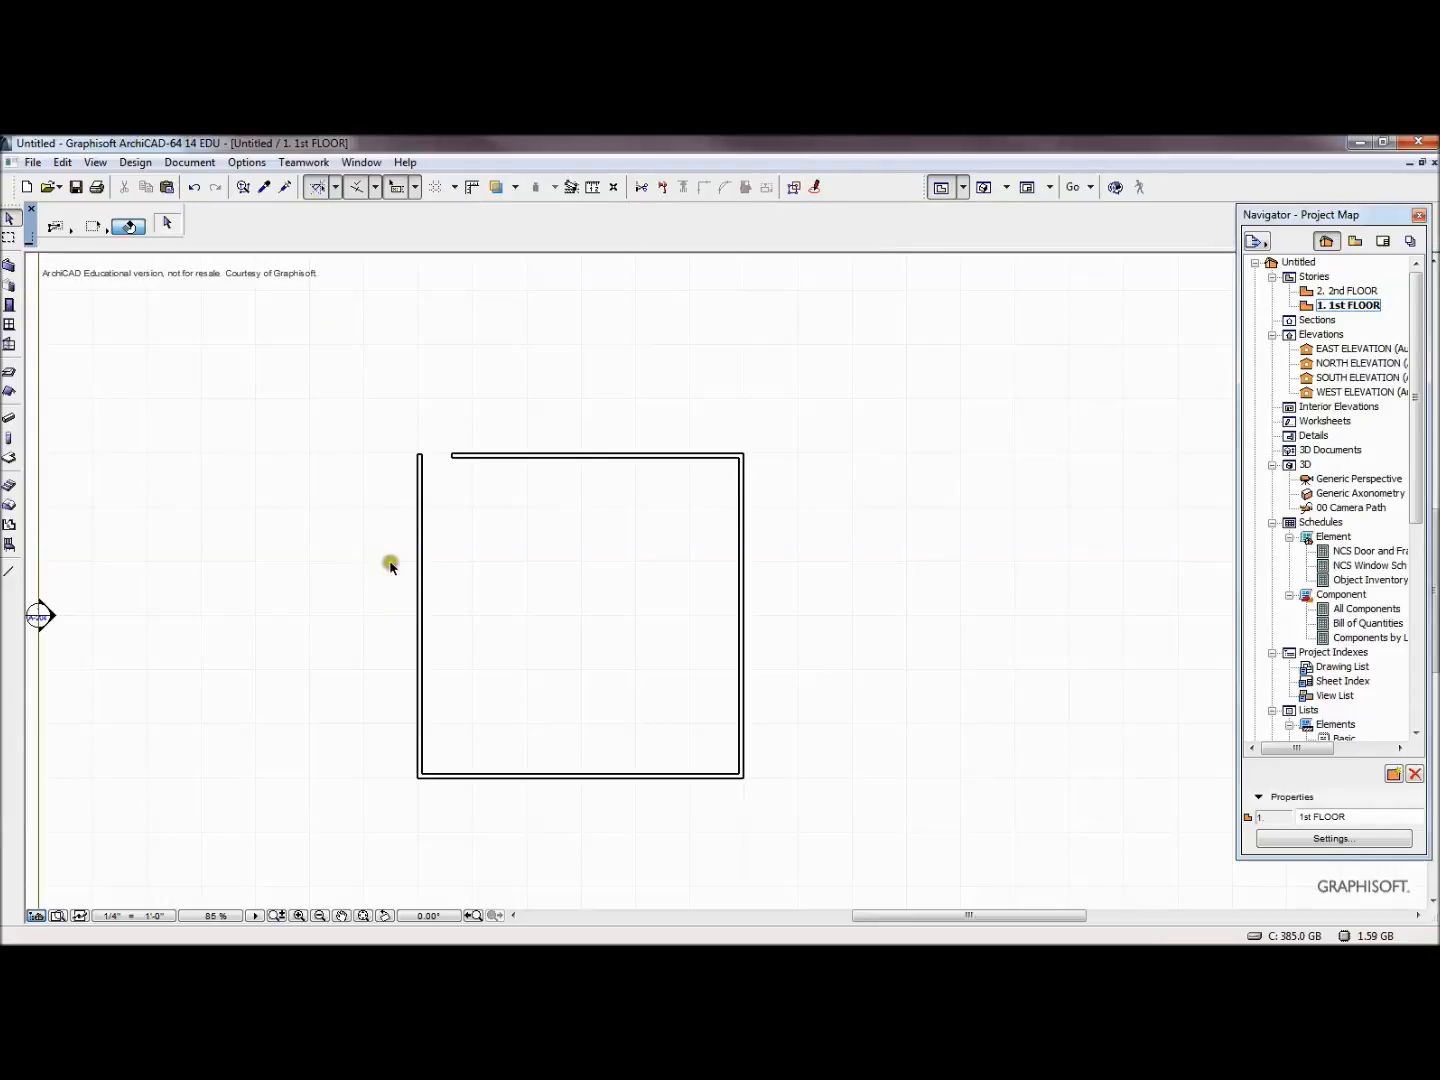
Select the left and upper walls and intersect them to close the open corner
{"action": "left_click", "coordinate": [421, 562]}
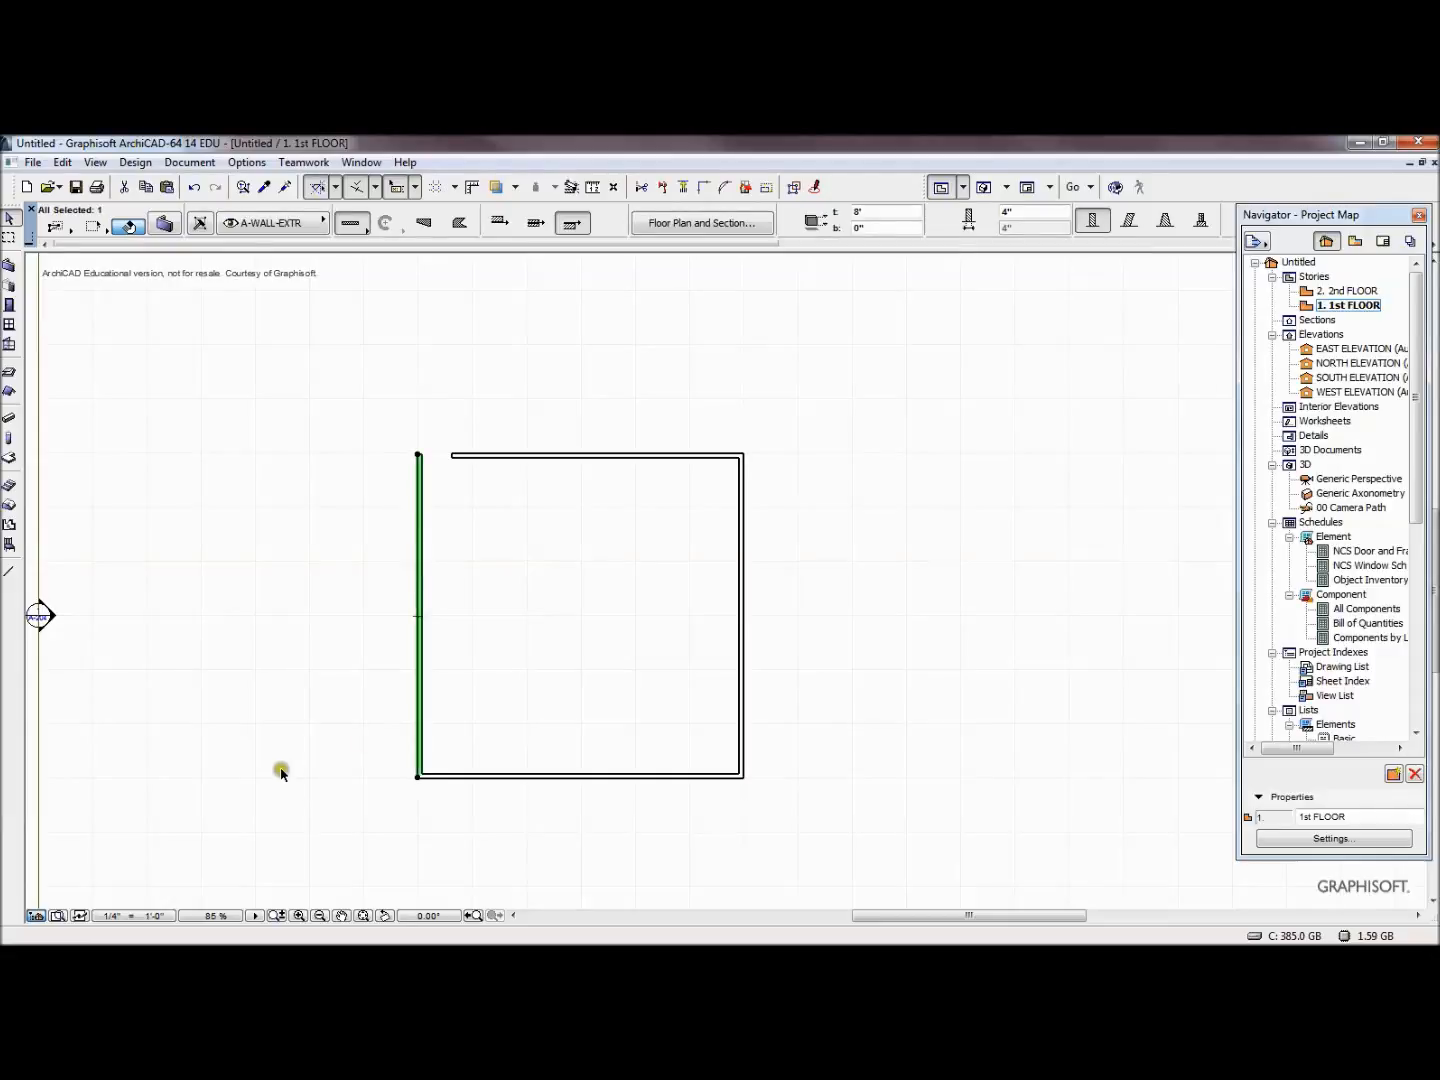
{"action": "left_click", "coordinate": [497, 457], "text": "shift"}
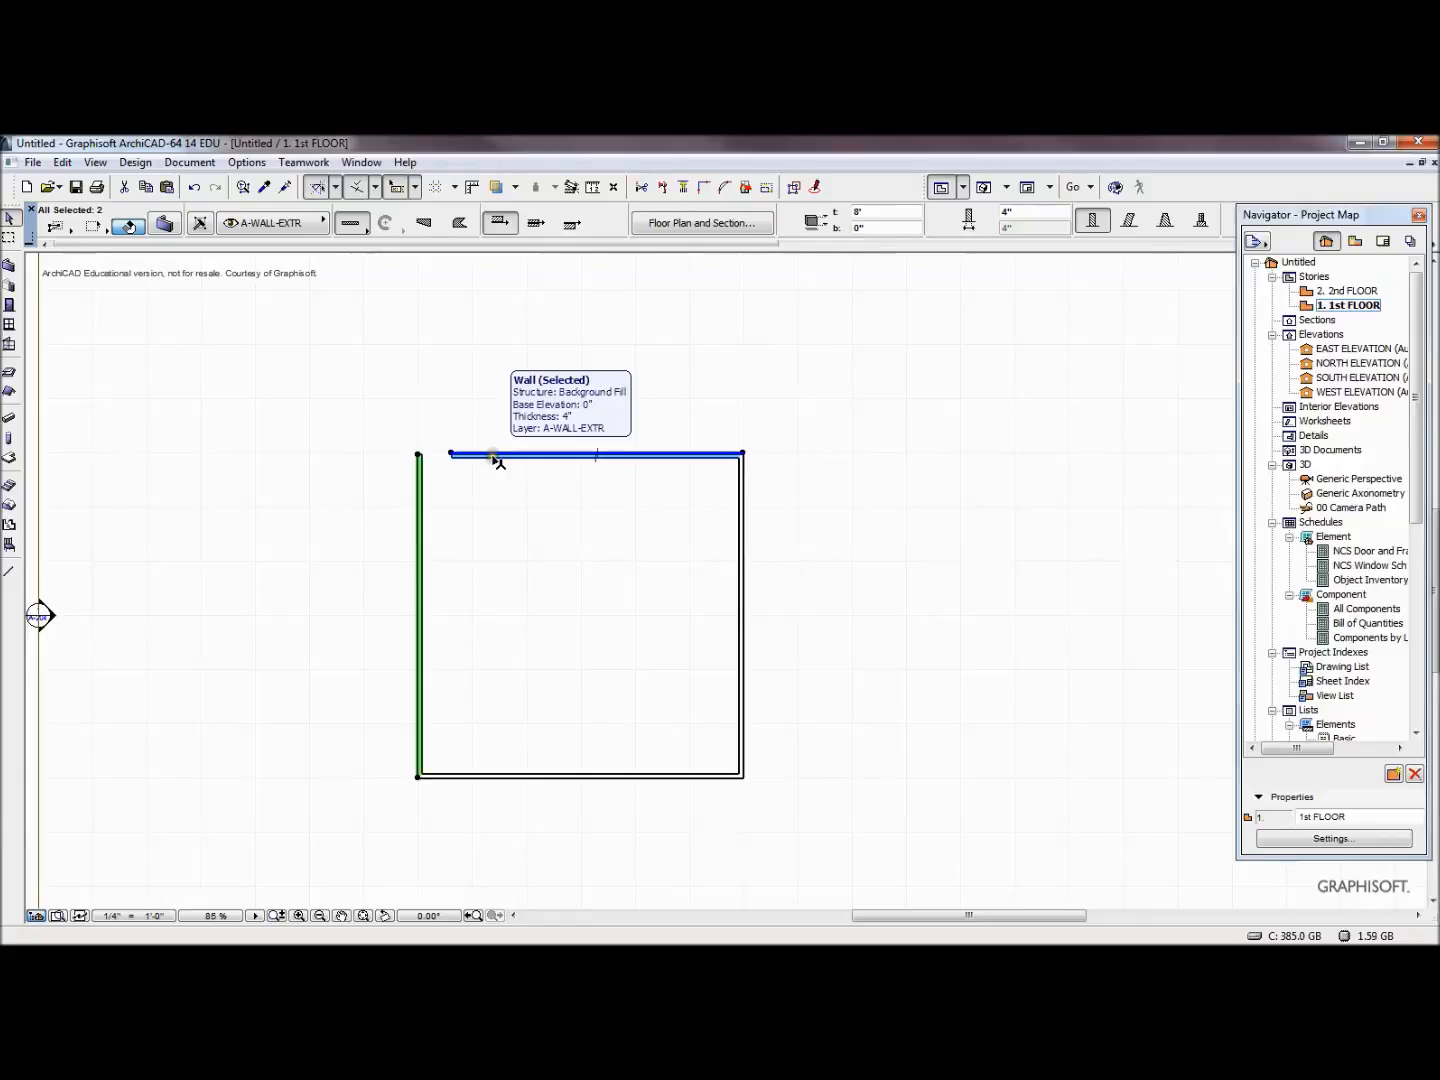
{"action": "left_click", "coordinate": [701, 190]}
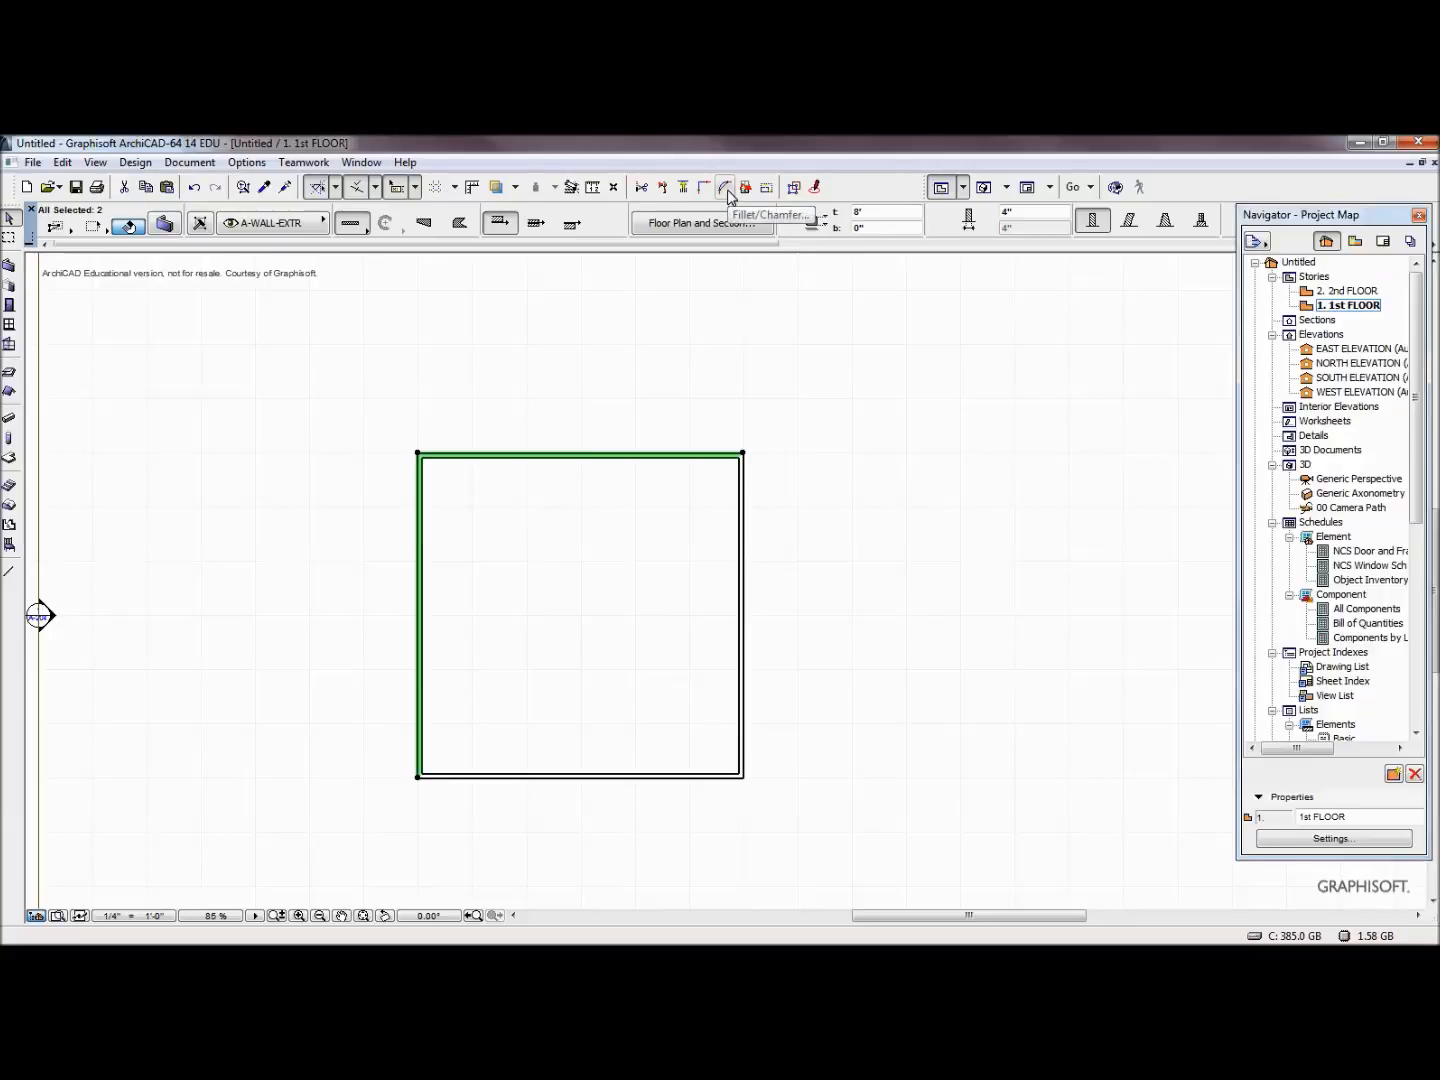
Fillet the corner between the left and upper walls with a 4' radius
{"action": "left_click", "coordinate": [725, 189]}
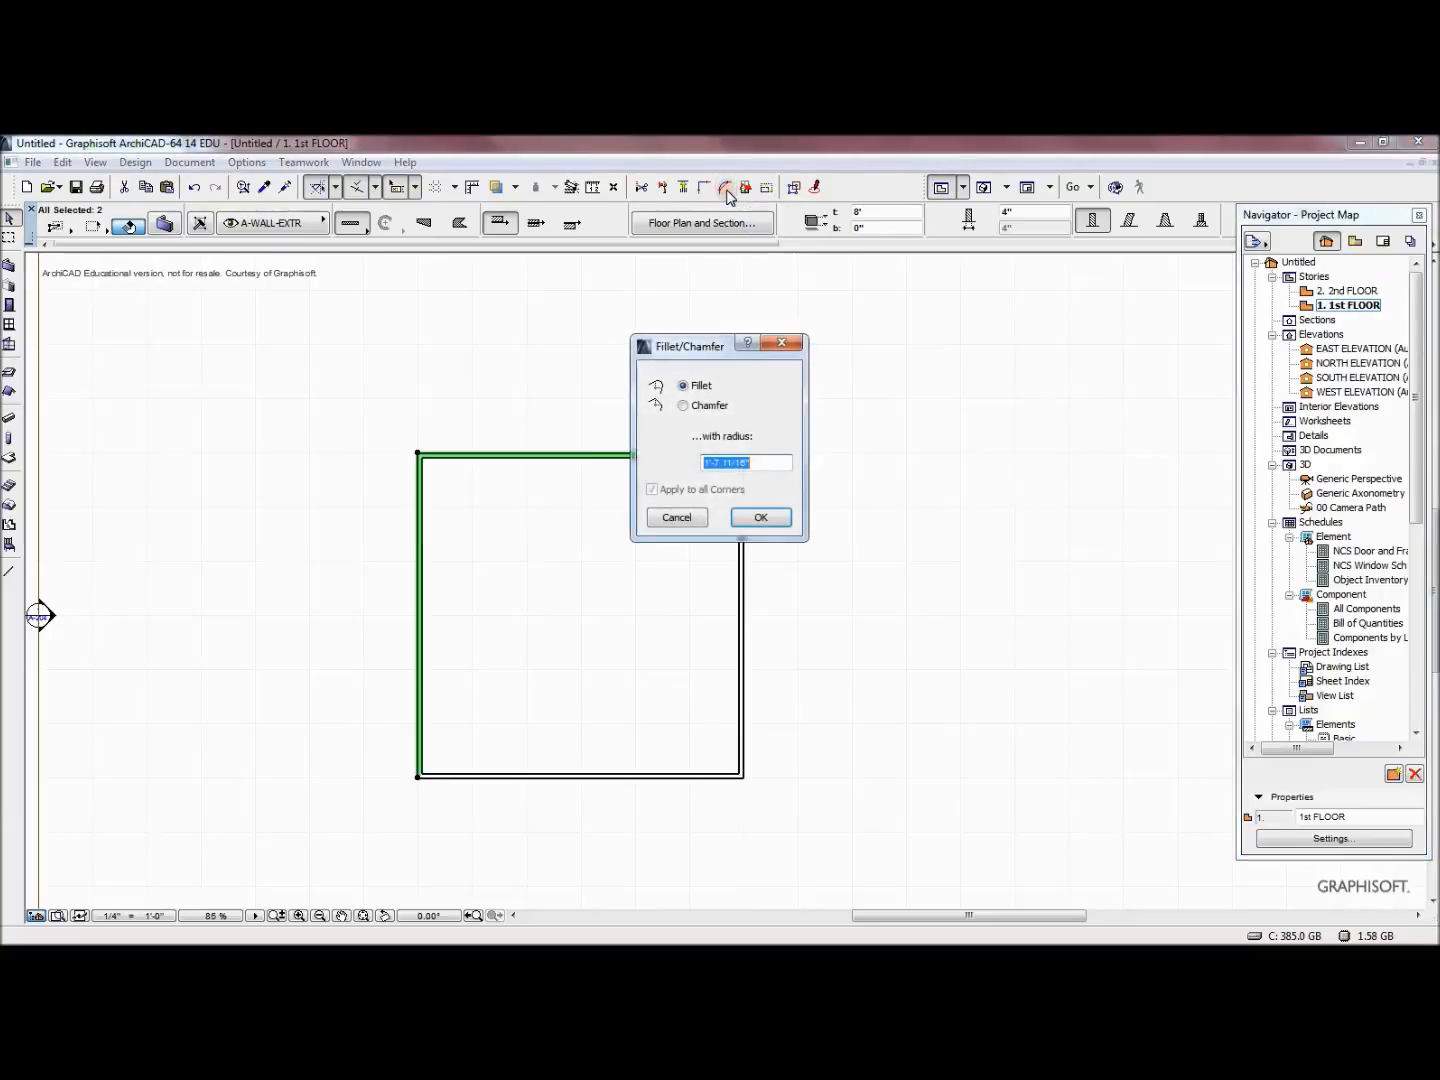
{"action": "left_click_drag", "start_coordinate": [752, 462], "coordinate": [691, 472]}
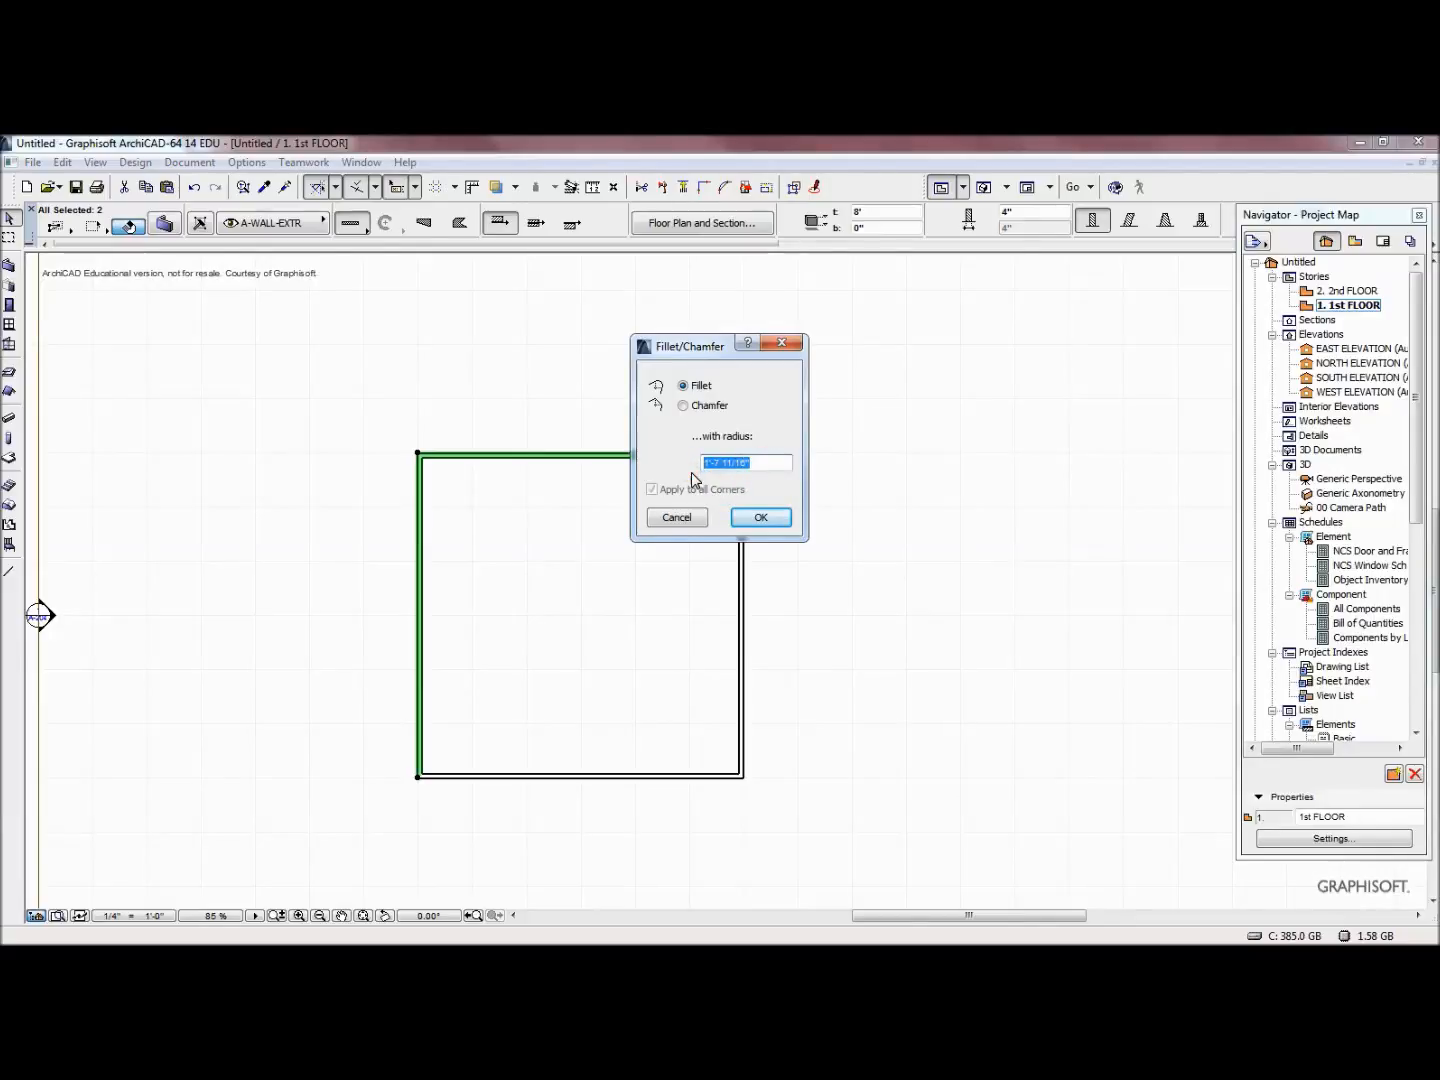
{"action": "type", "text": "4"}
{"action": "left_click", "coordinate": [750, 517]}
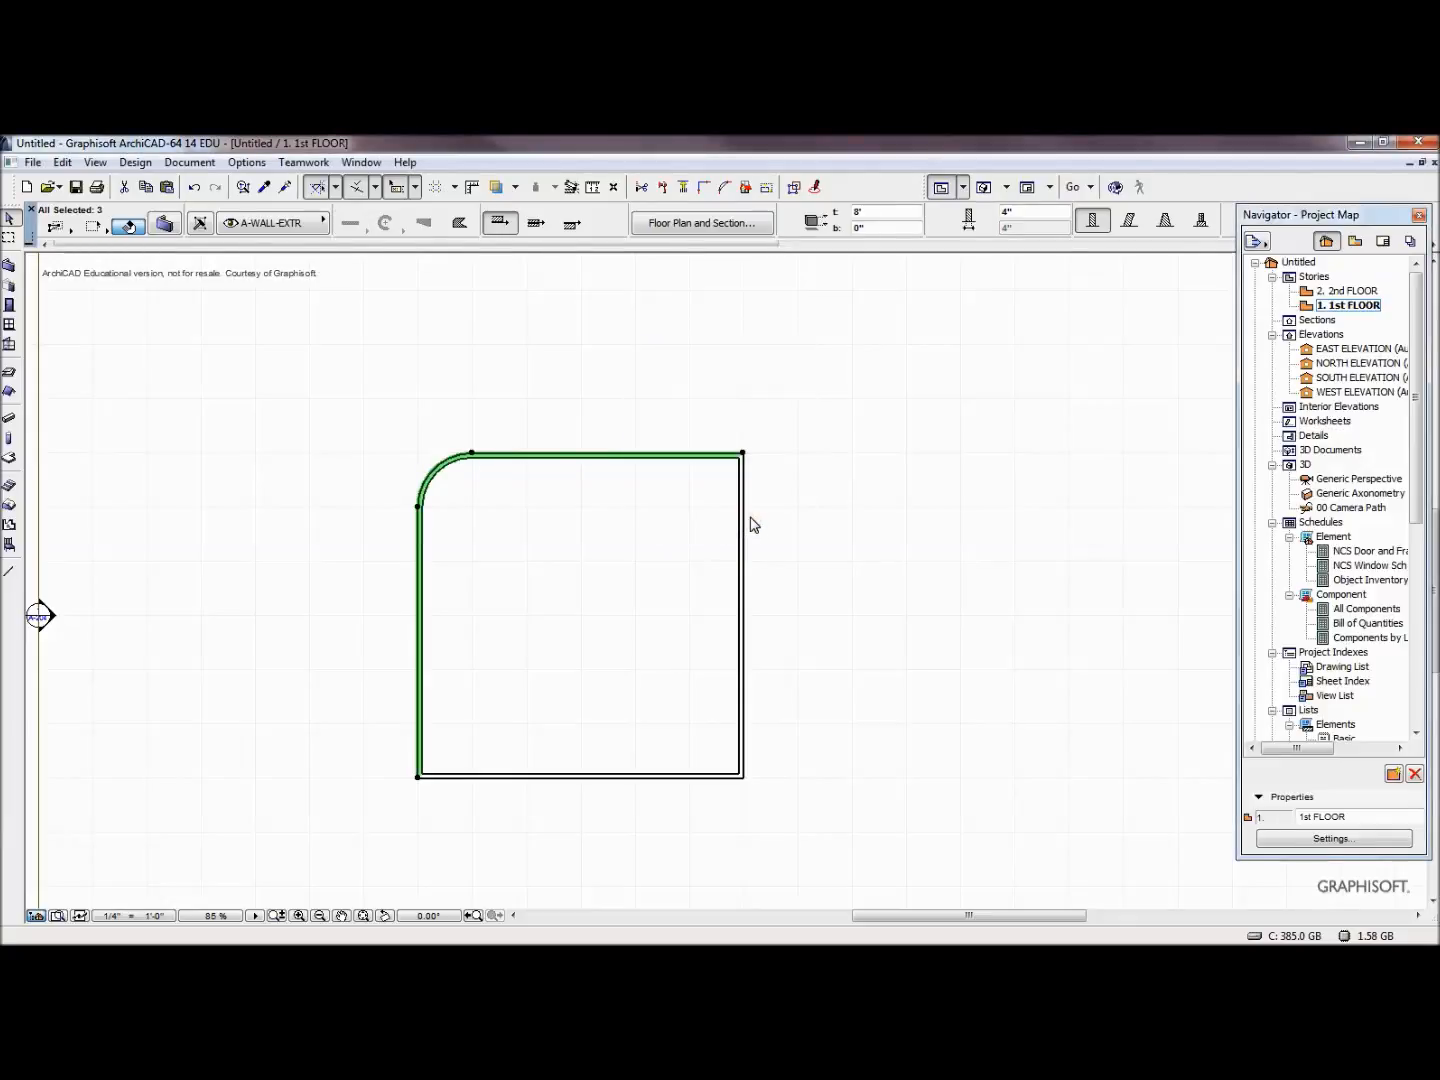
Try to chamfer the rounded corner at 4', and undo the fillet on the left and upper walls
{"action": "left_click", "coordinate": [724, 187]}
{"action": "left_click", "coordinate": [683, 405]}
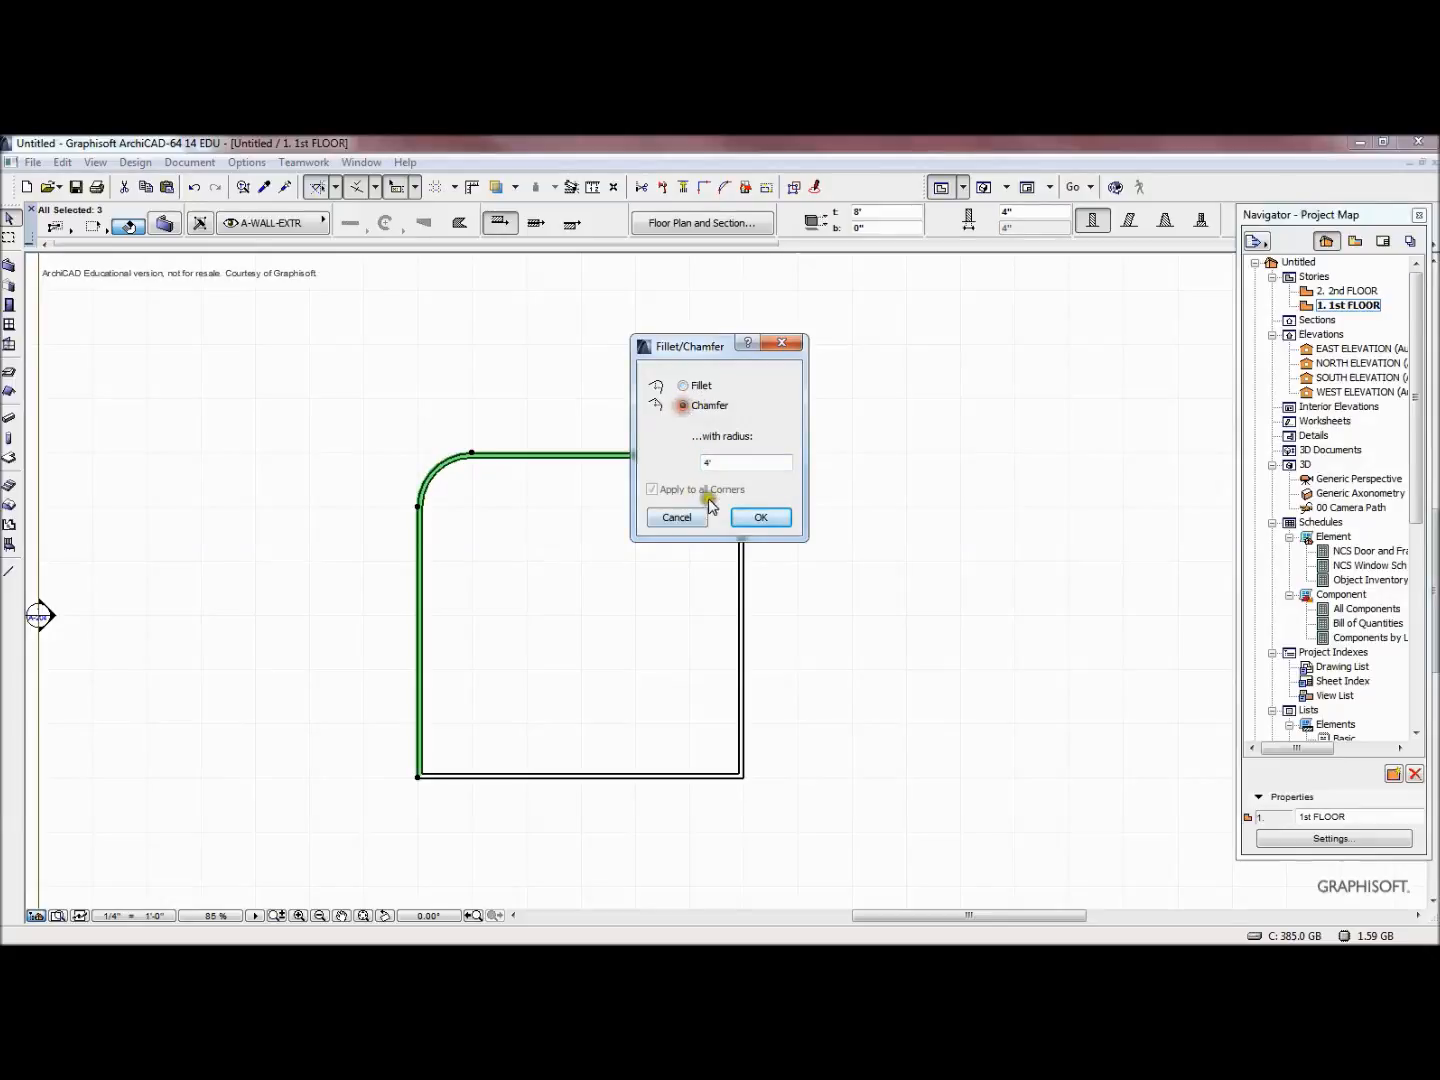
{"action": "left_click", "coordinate": [757, 517]}
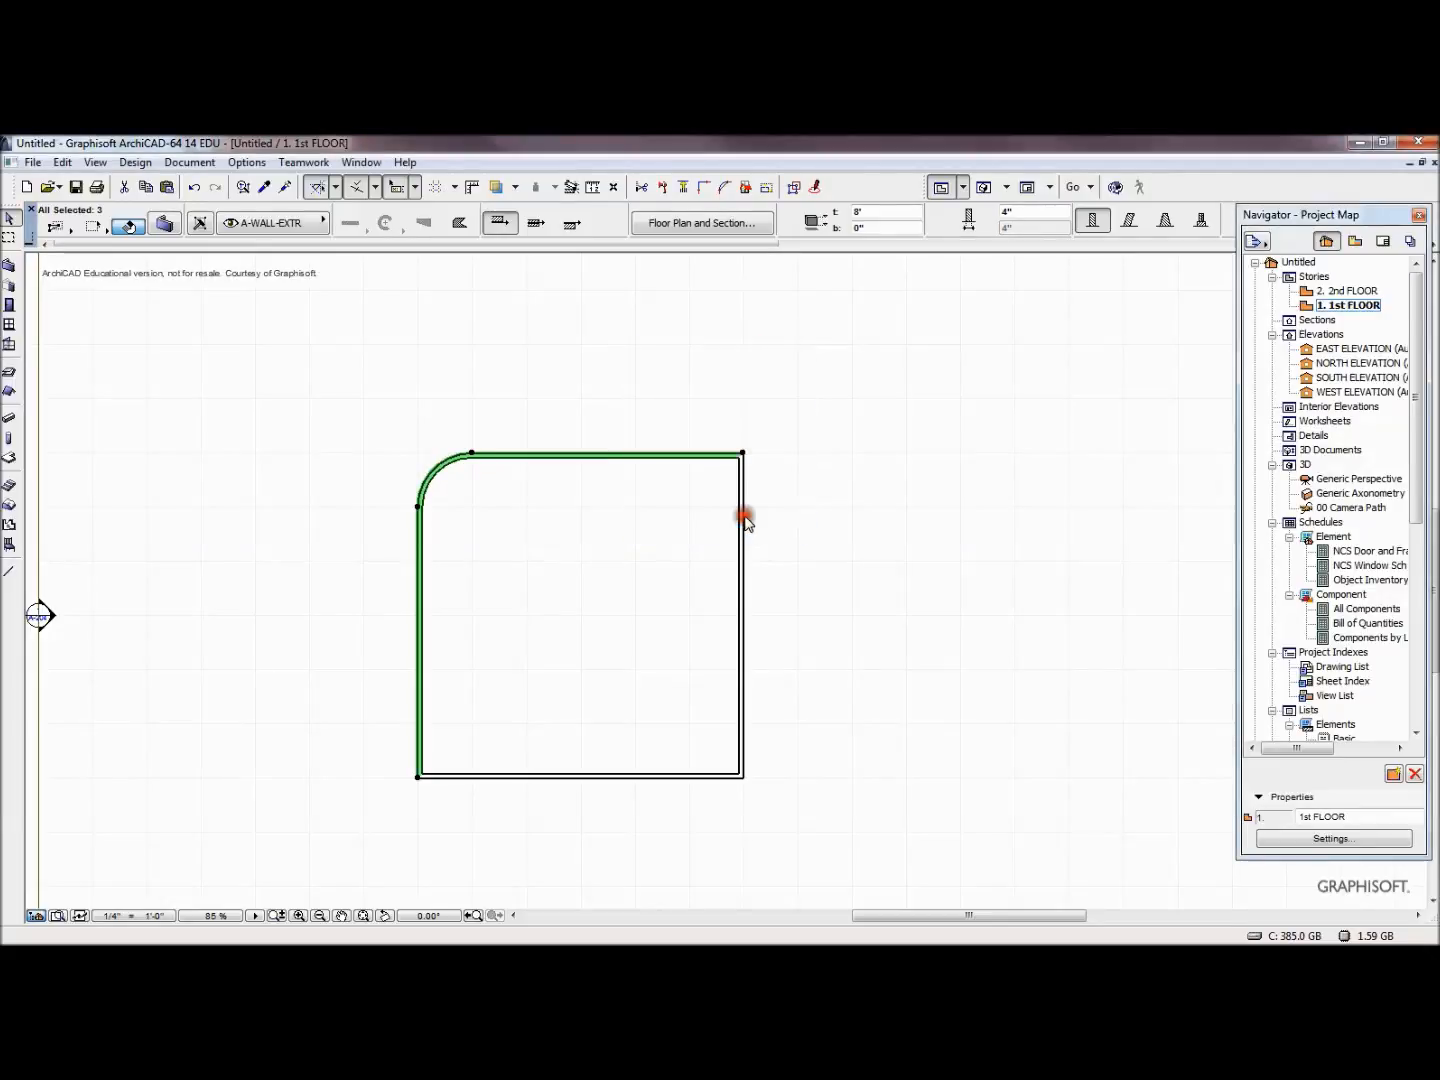
{"action": "left_click", "coordinate": [724, 187]}
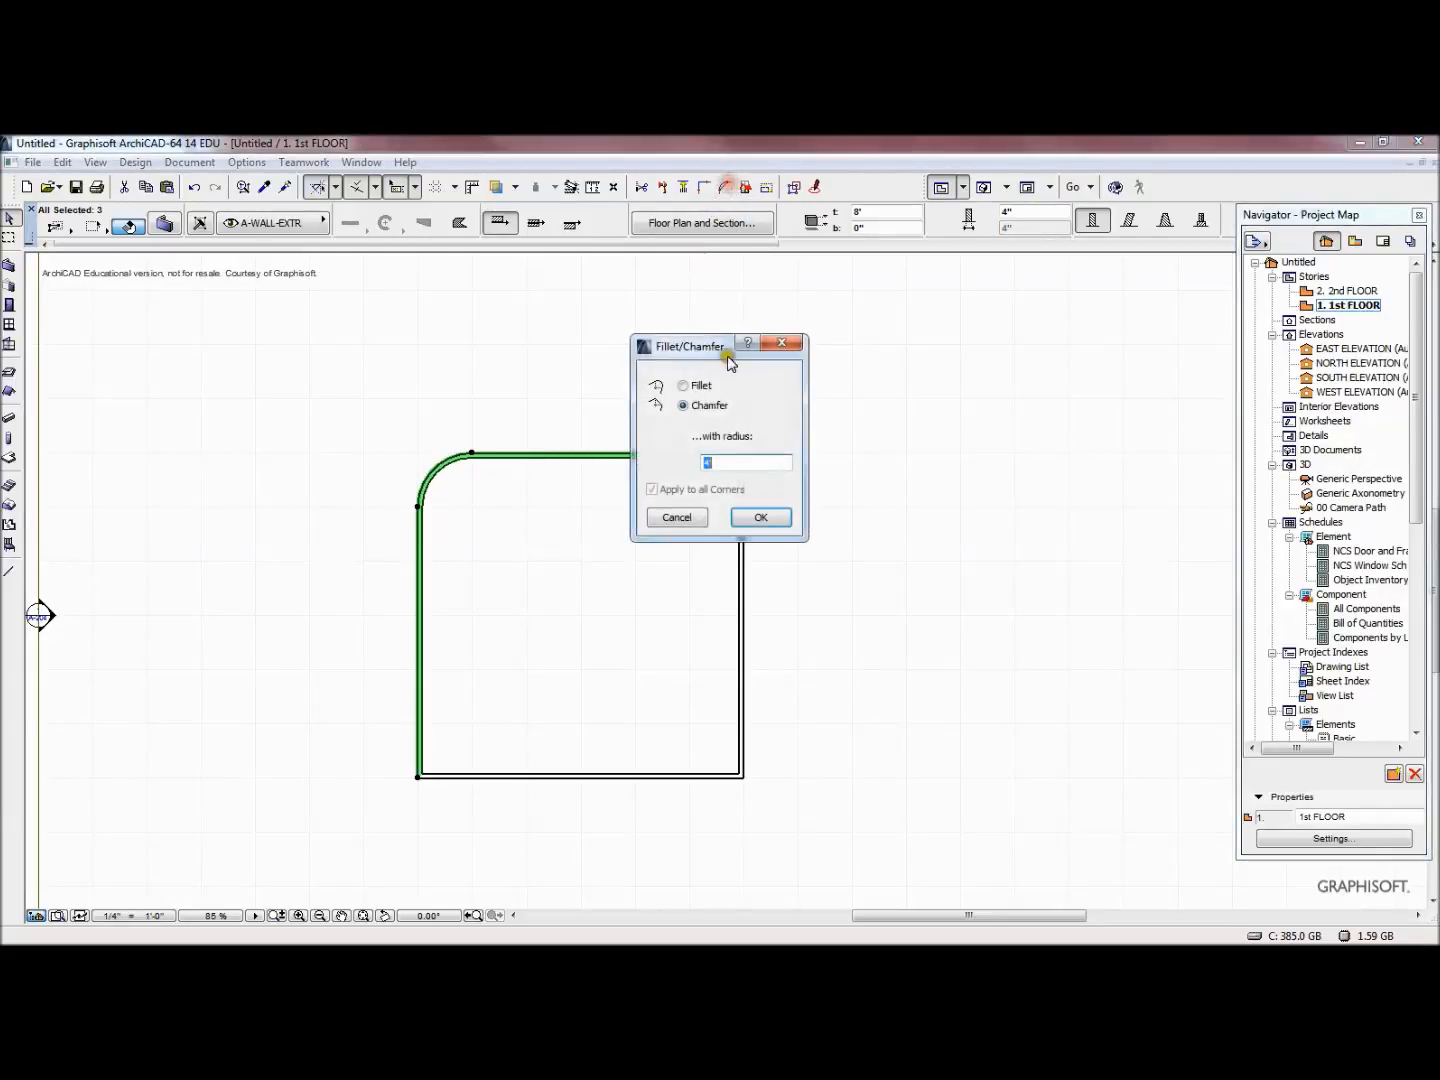
{"action": "left_click", "coordinate": [682, 405]}
{"action": "left_click", "coordinate": [755, 517]}
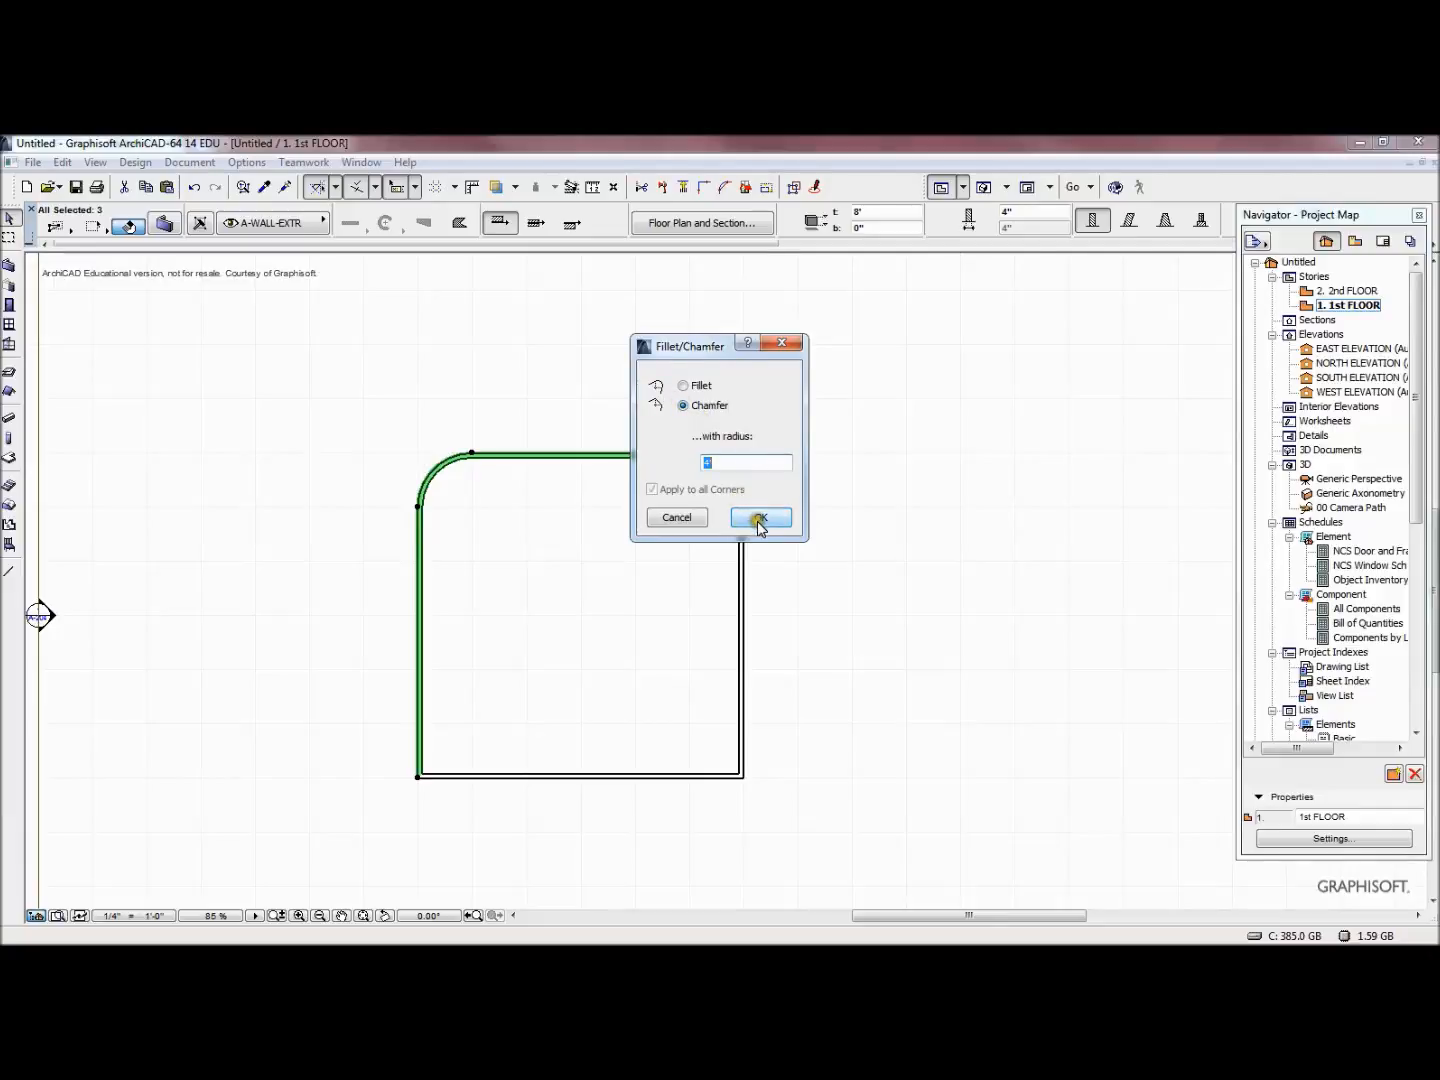
{"action": "left_click", "coordinate": [559, 527]}
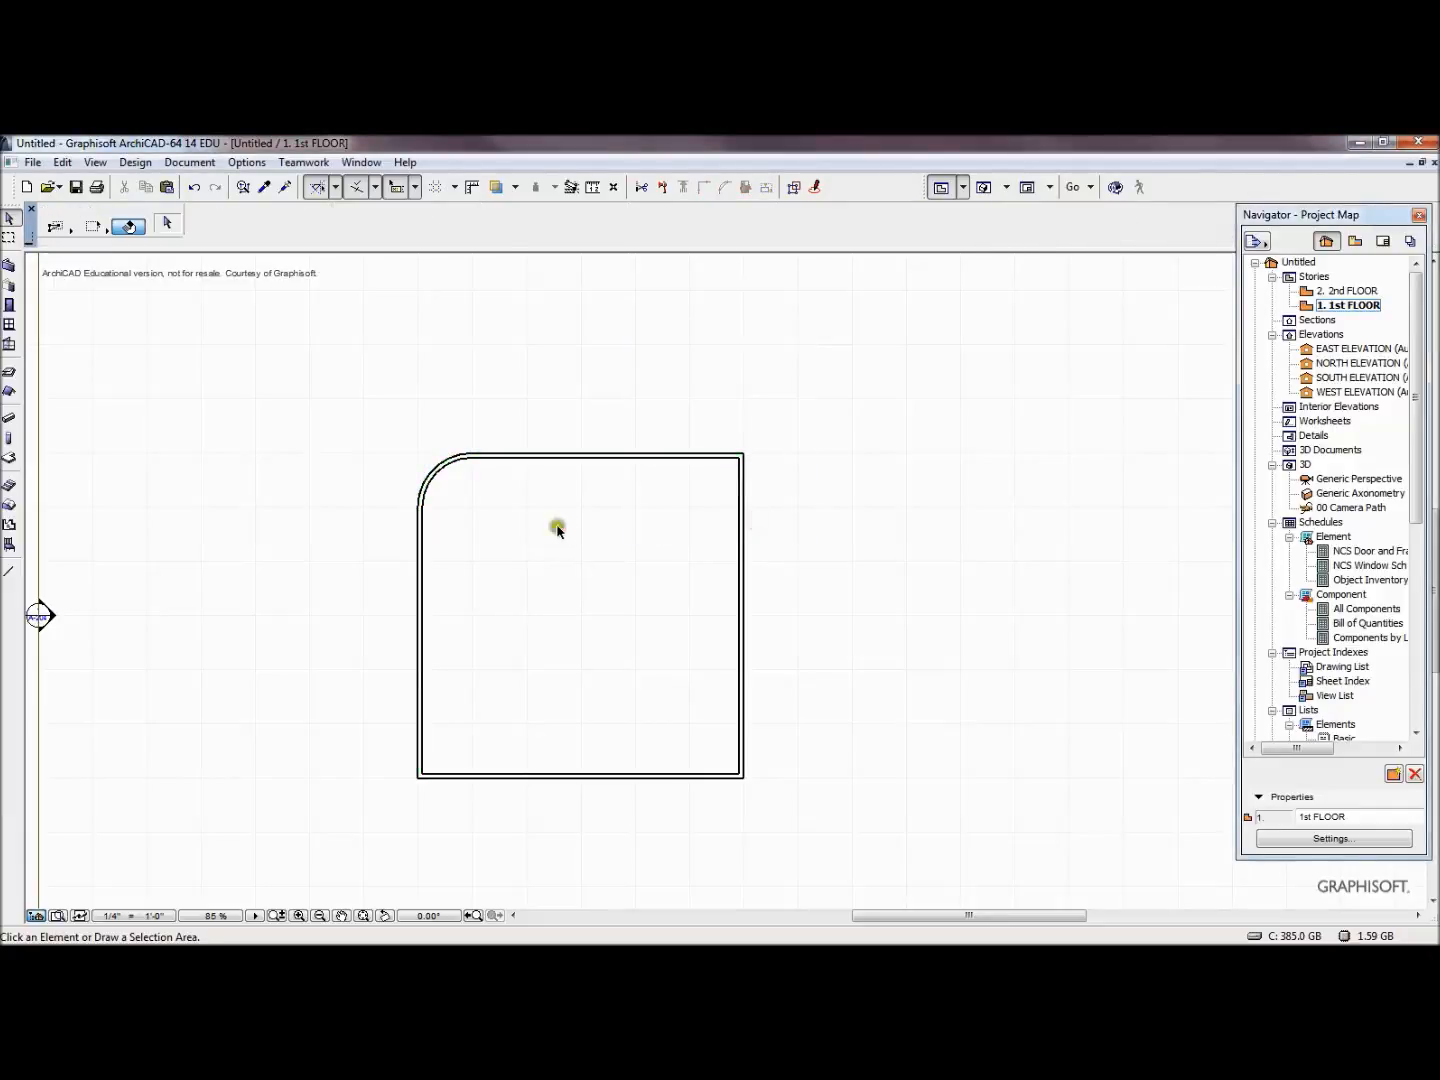
{"action": "key", "text": "ctrl+z"}
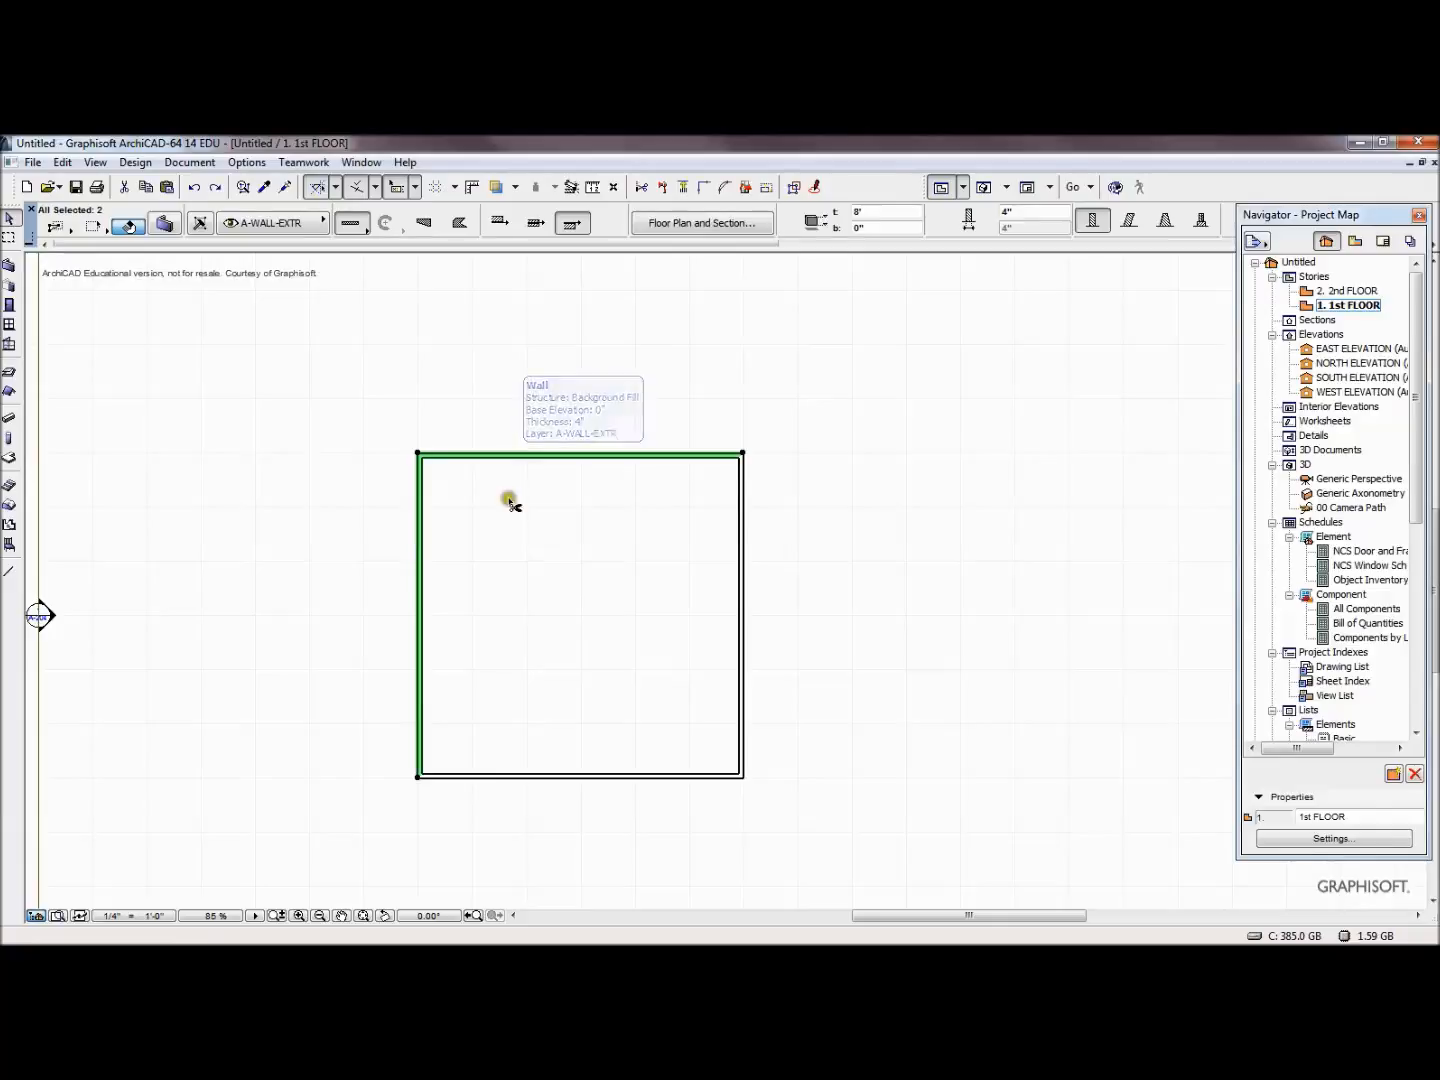
Chamfer the corner between the left and upper walls at 4' and clear the selection
{"action": "left_click", "coordinate": [726, 187]}
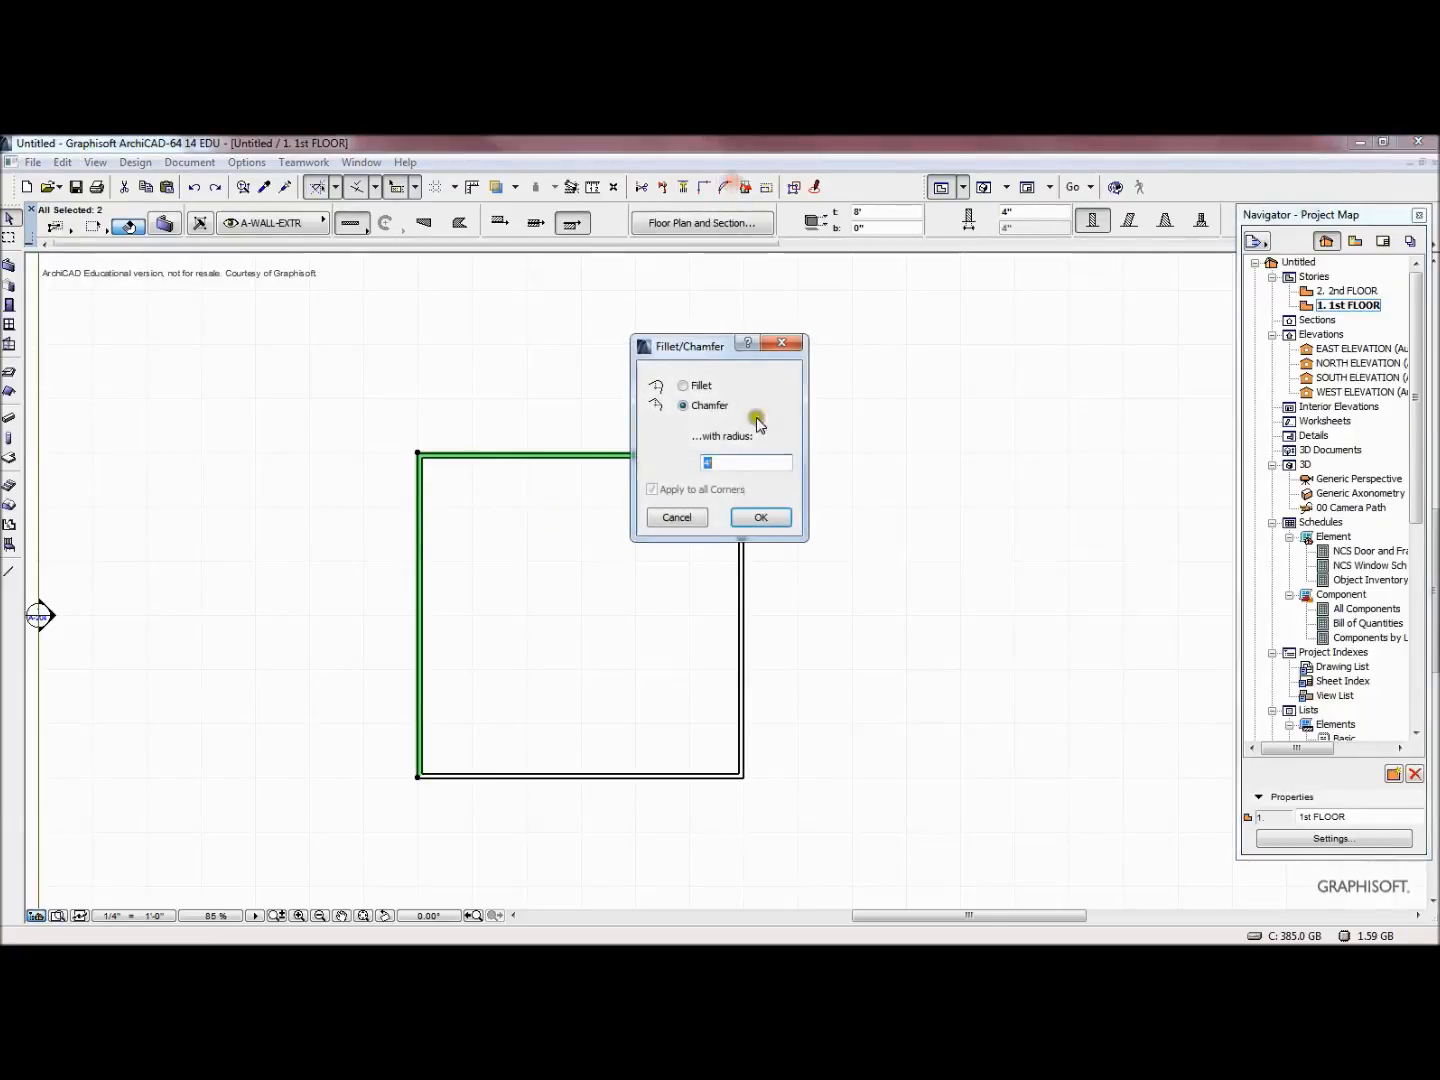
{"action": "left_click", "coordinate": [760, 517]}
{"action": "left_click", "coordinate": [598, 597]}
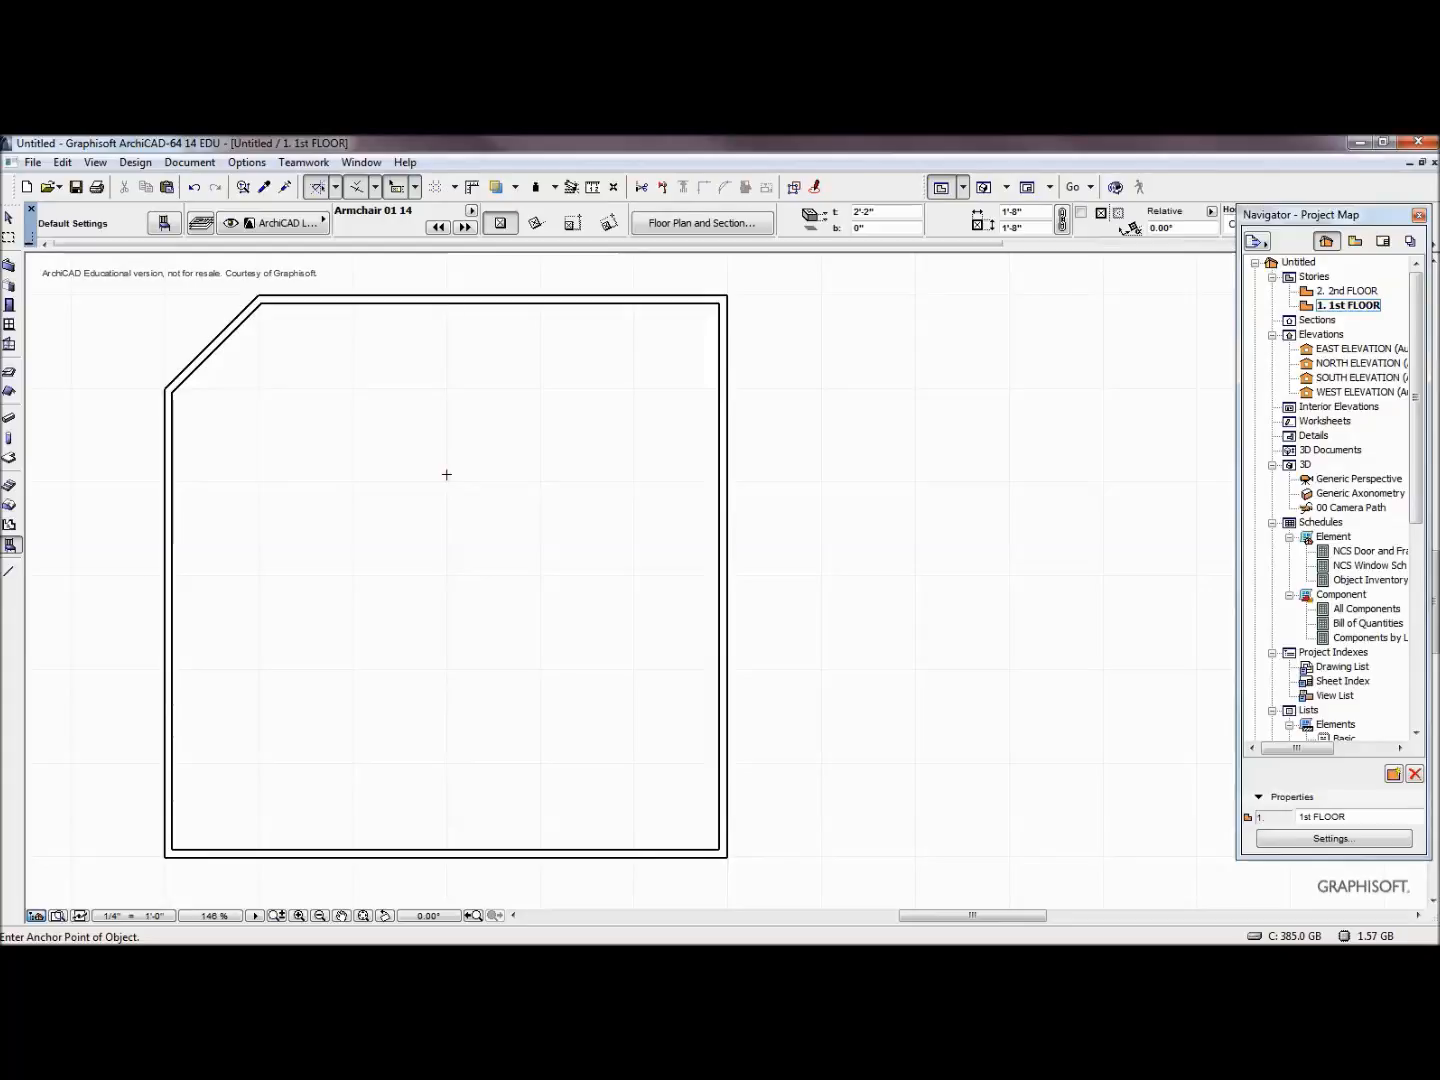
Open the Object tool's default settings and widen both the dialog and its library browser
{"action": "double_click", "coordinate": [12, 546]}
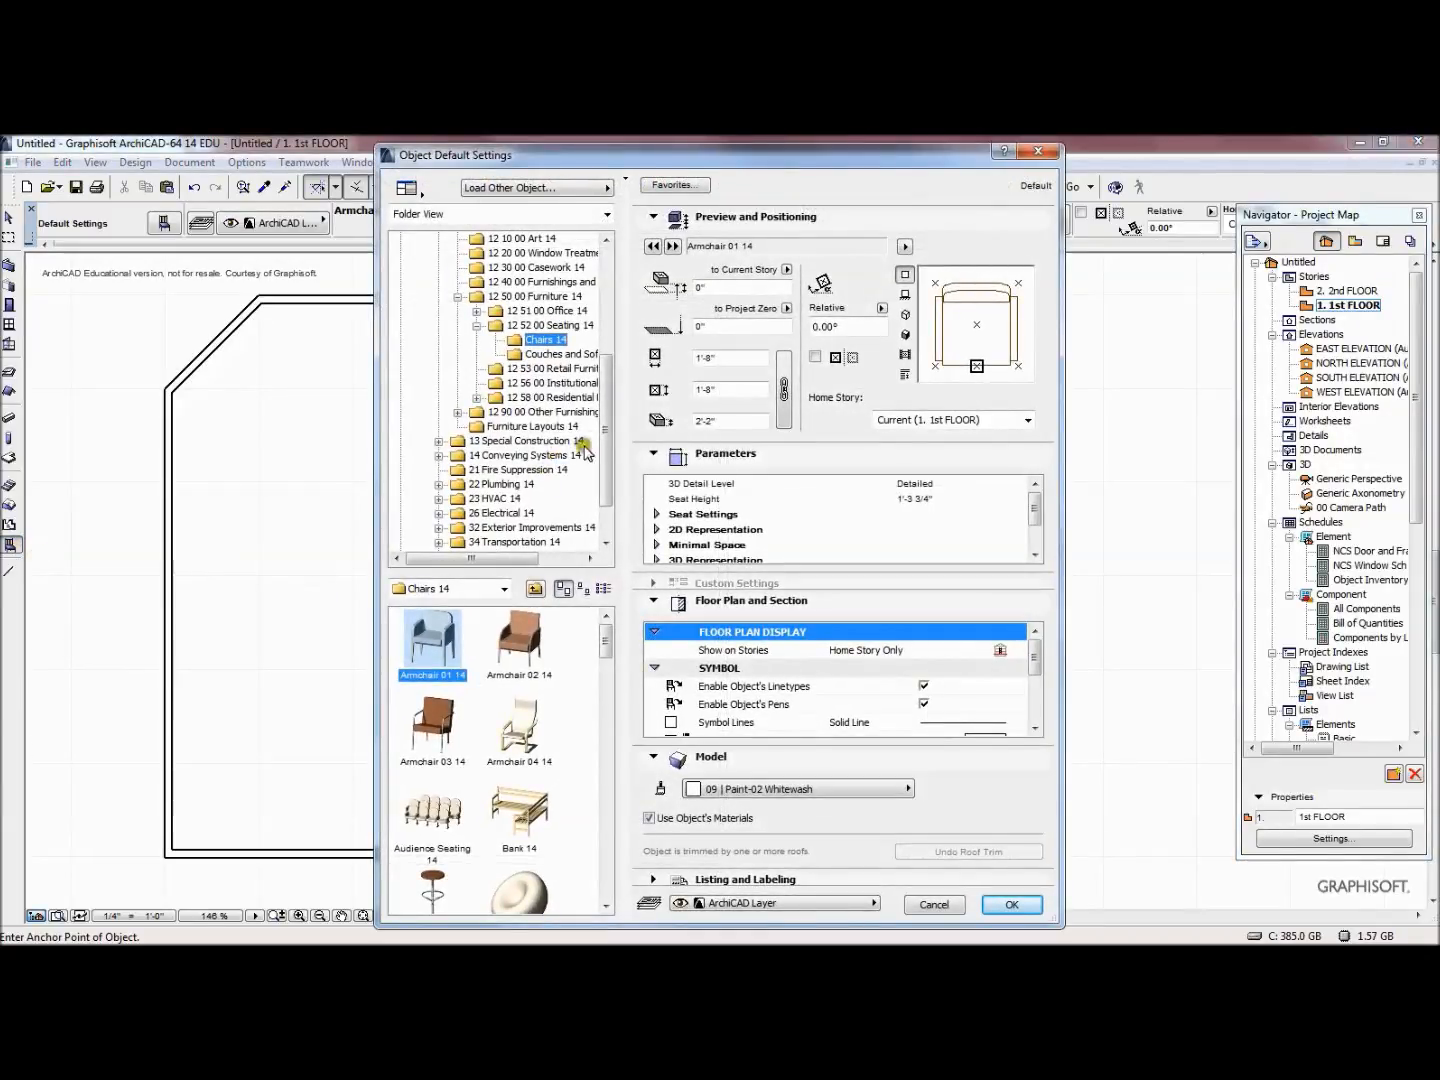
{"action": "left_click_drag", "start_coordinate": [1063, 477], "coordinate": [1279, 458]}
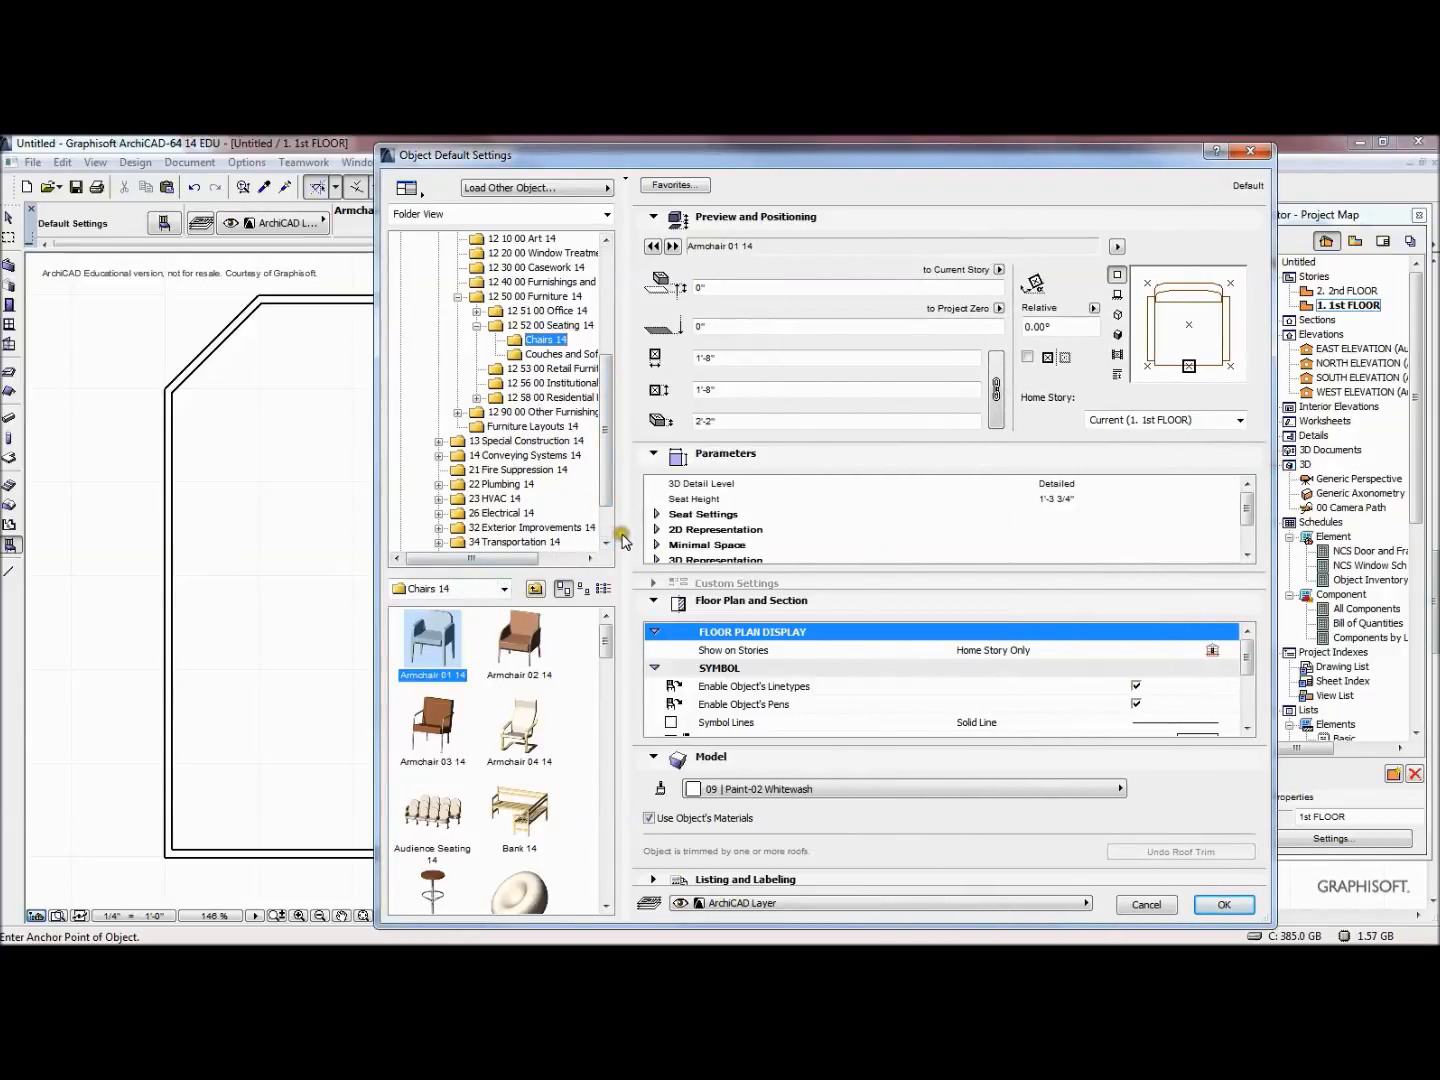
{"action": "left_click_drag", "start_coordinate": [625, 533], "coordinate": [797, 536]}
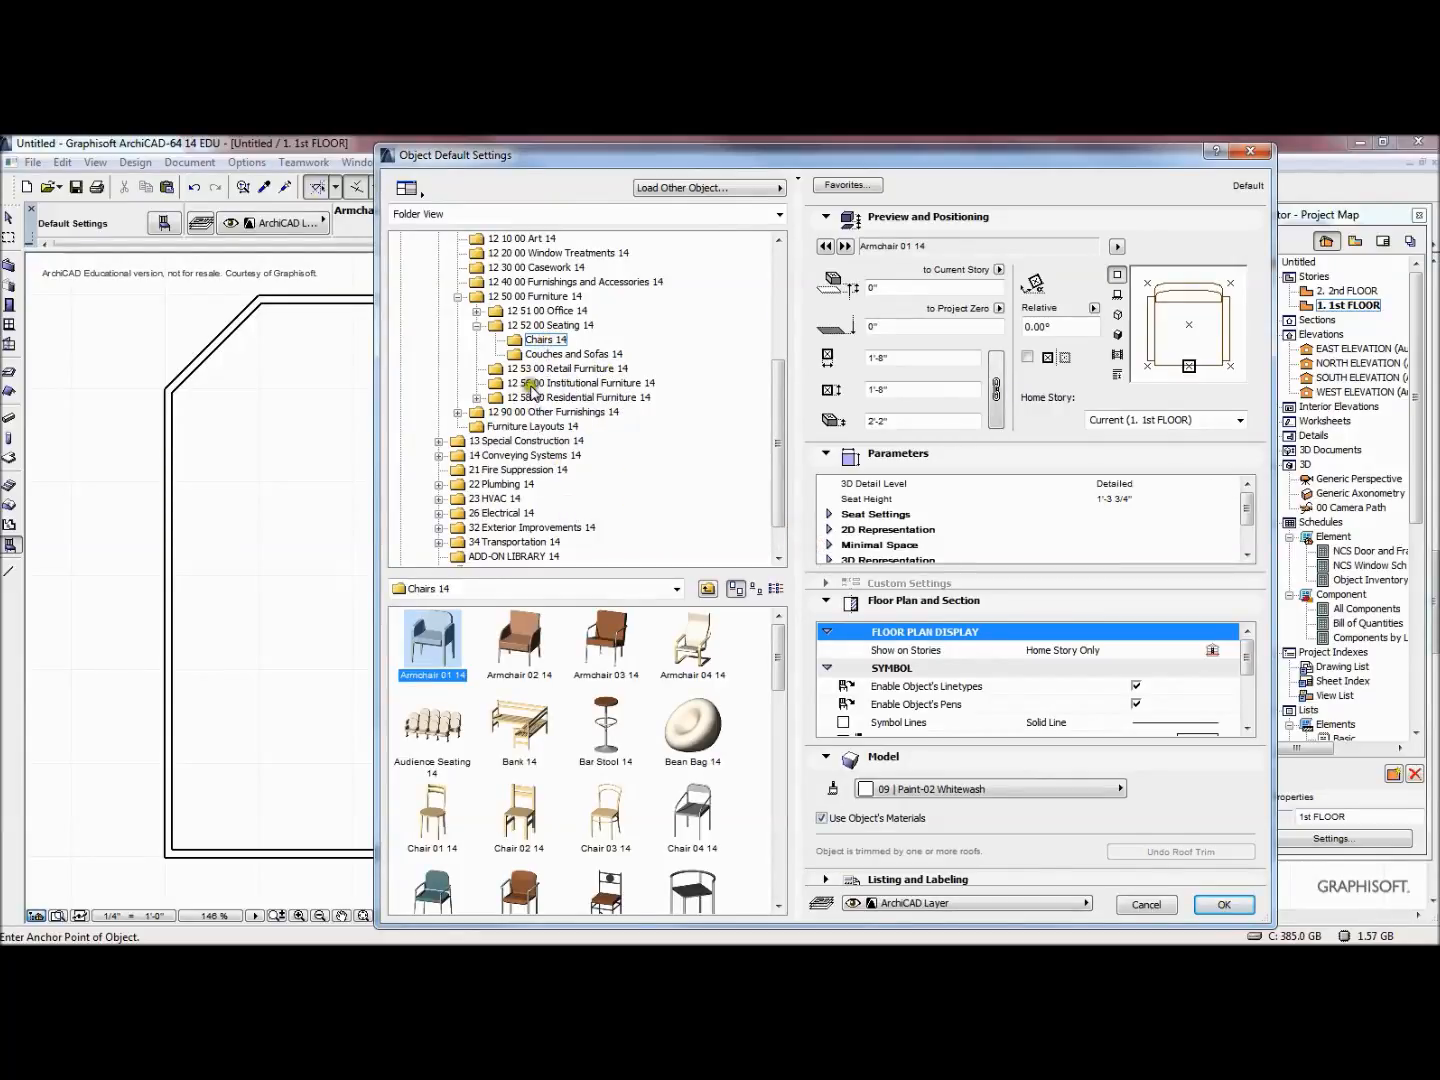
Browse the Couches and Sofas 14 and office Case Goods 14 folders of the object library
{"action": "left_click", "coordinate": [560, 355]}
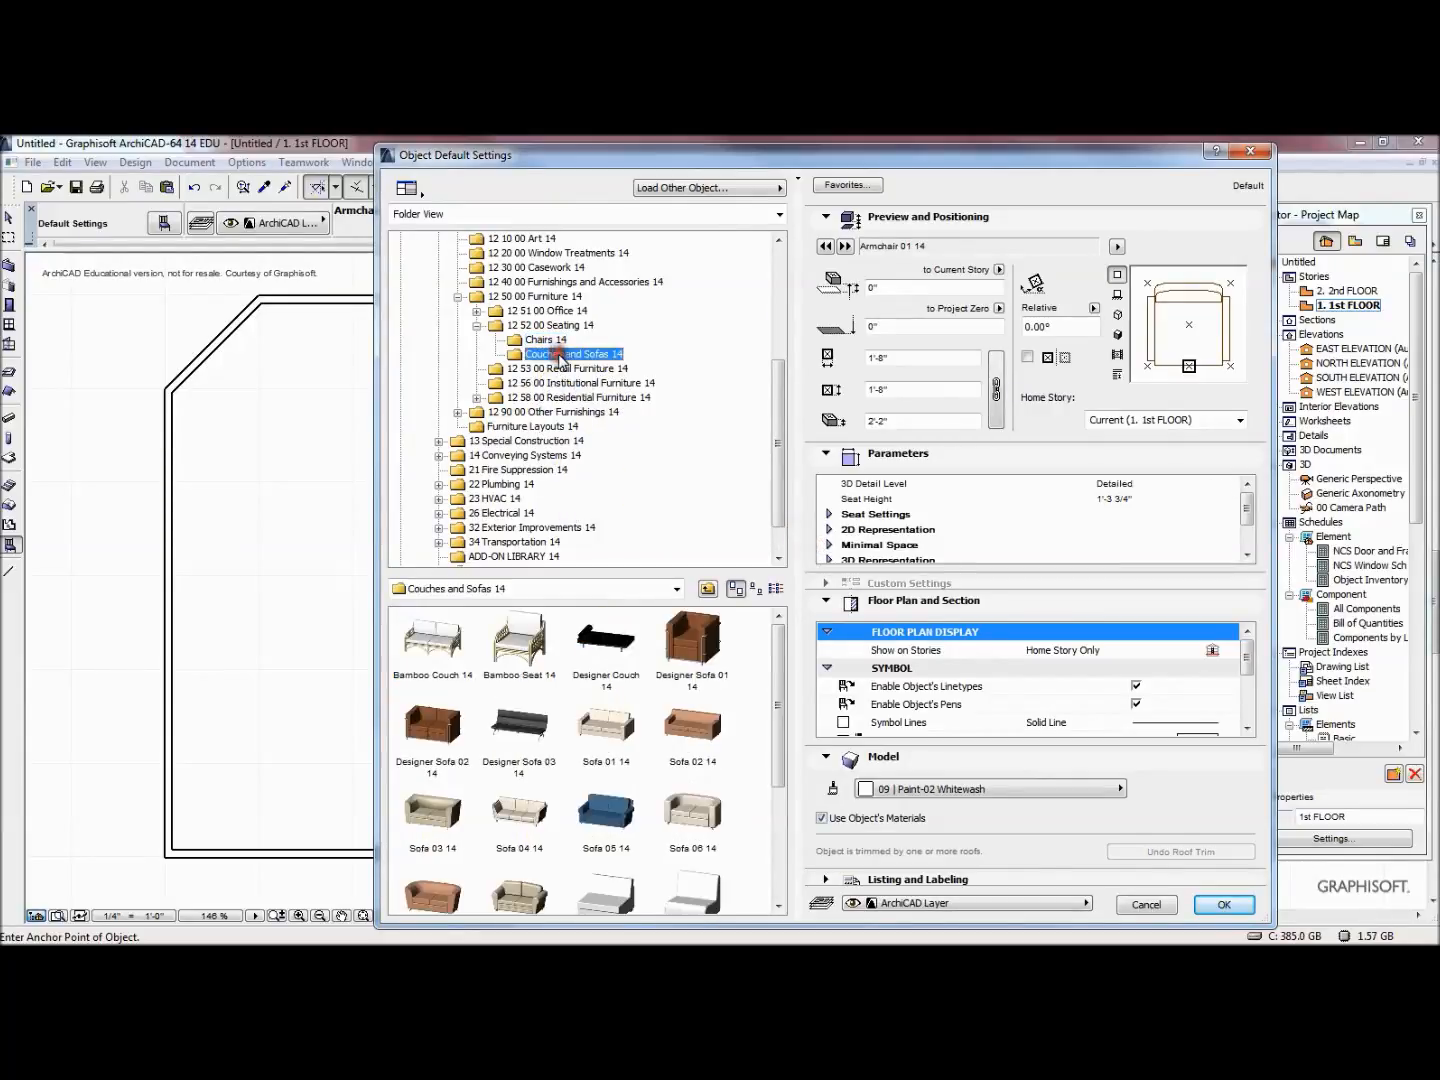
{"action": "left_click", "coordinate": [550, 311]}
{"action": "double_click", "coordinate": [552, 312]}
{"action": "left_click", "coordinate": [560, 326]}
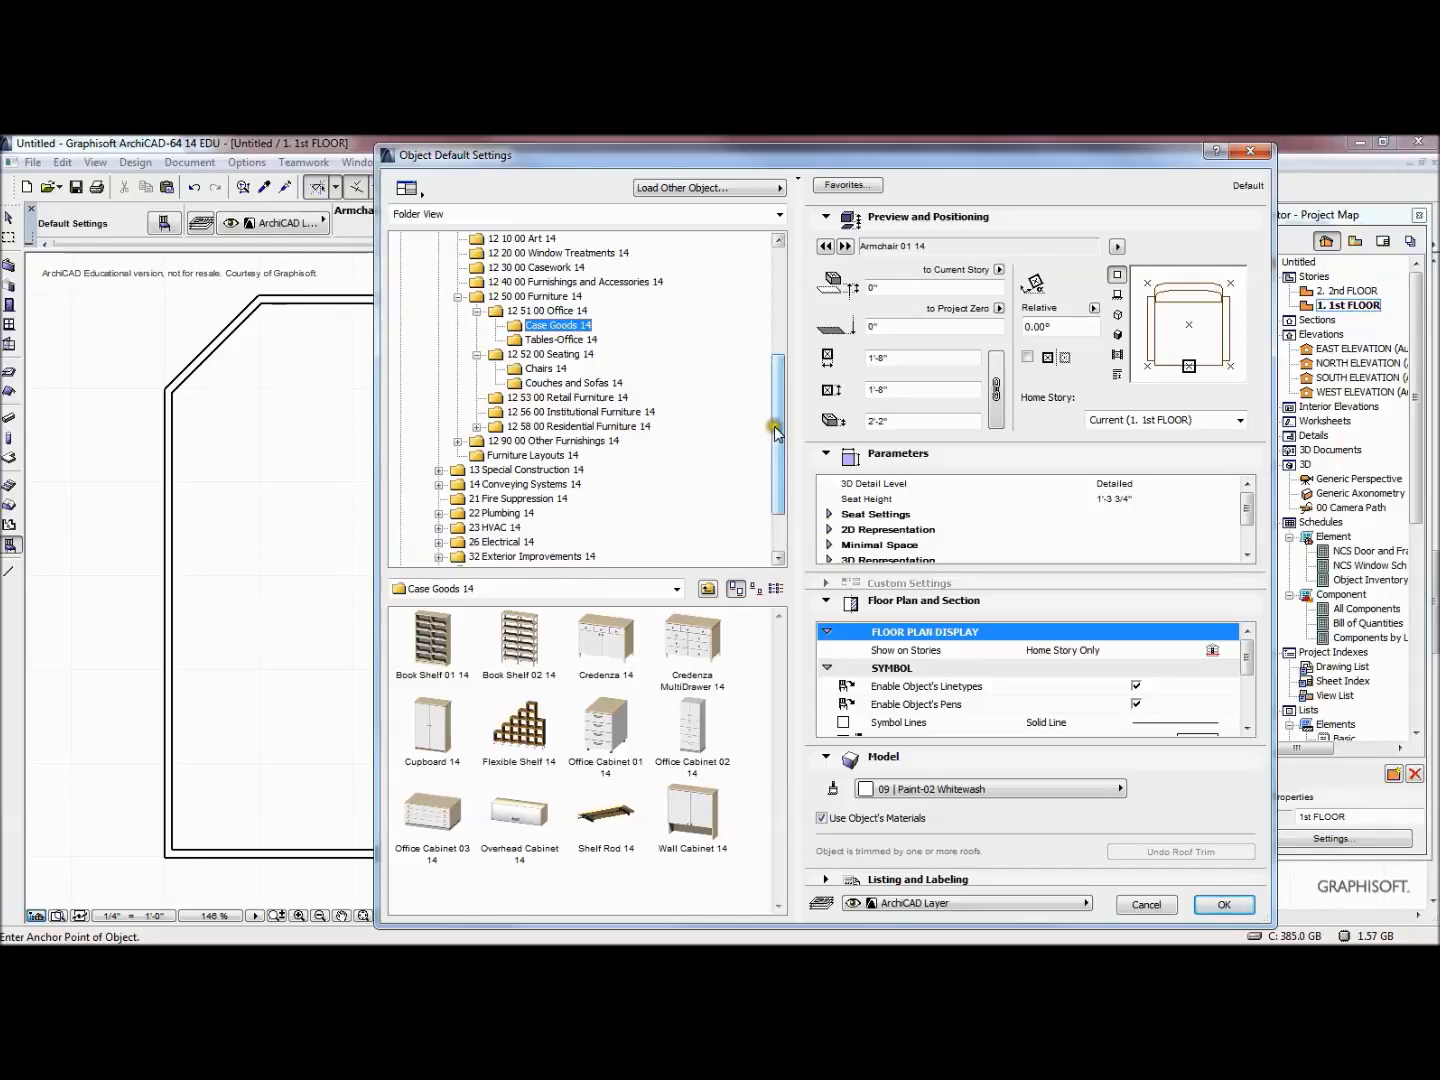
{"action": "scroll", "coordinate": [778, 415], "scroll_direction": "up", "scroll_amount": 3}
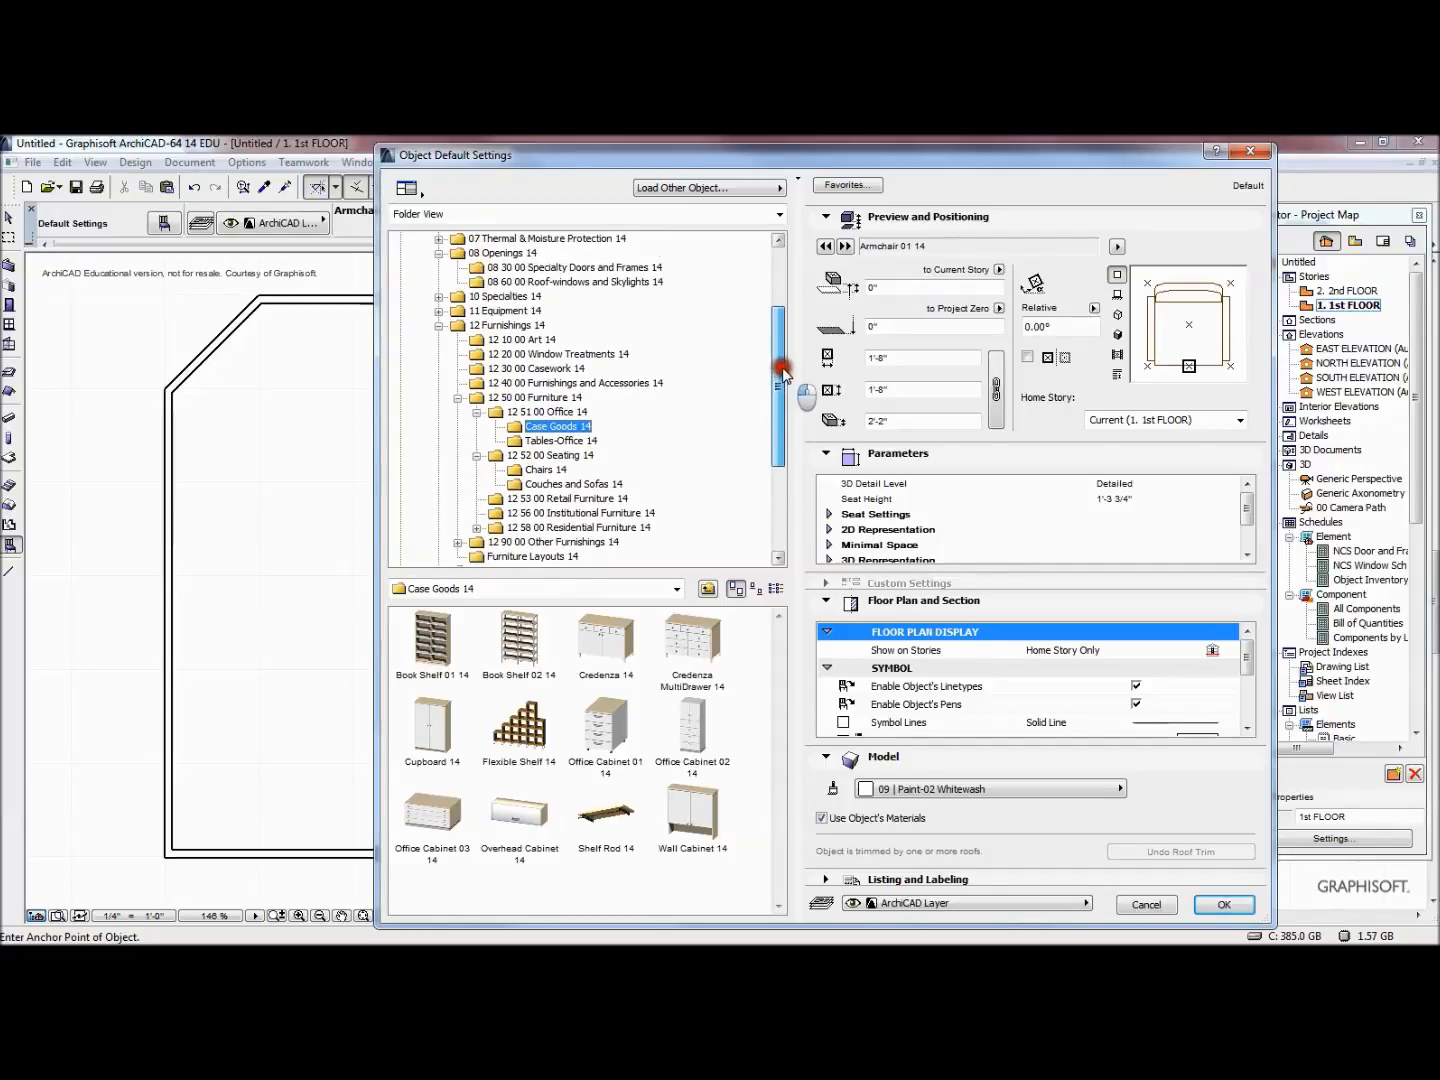
{"action": "scroll", "coordinate": [787, 352], "scroll_direction": "up", "scroll_amount": 1}
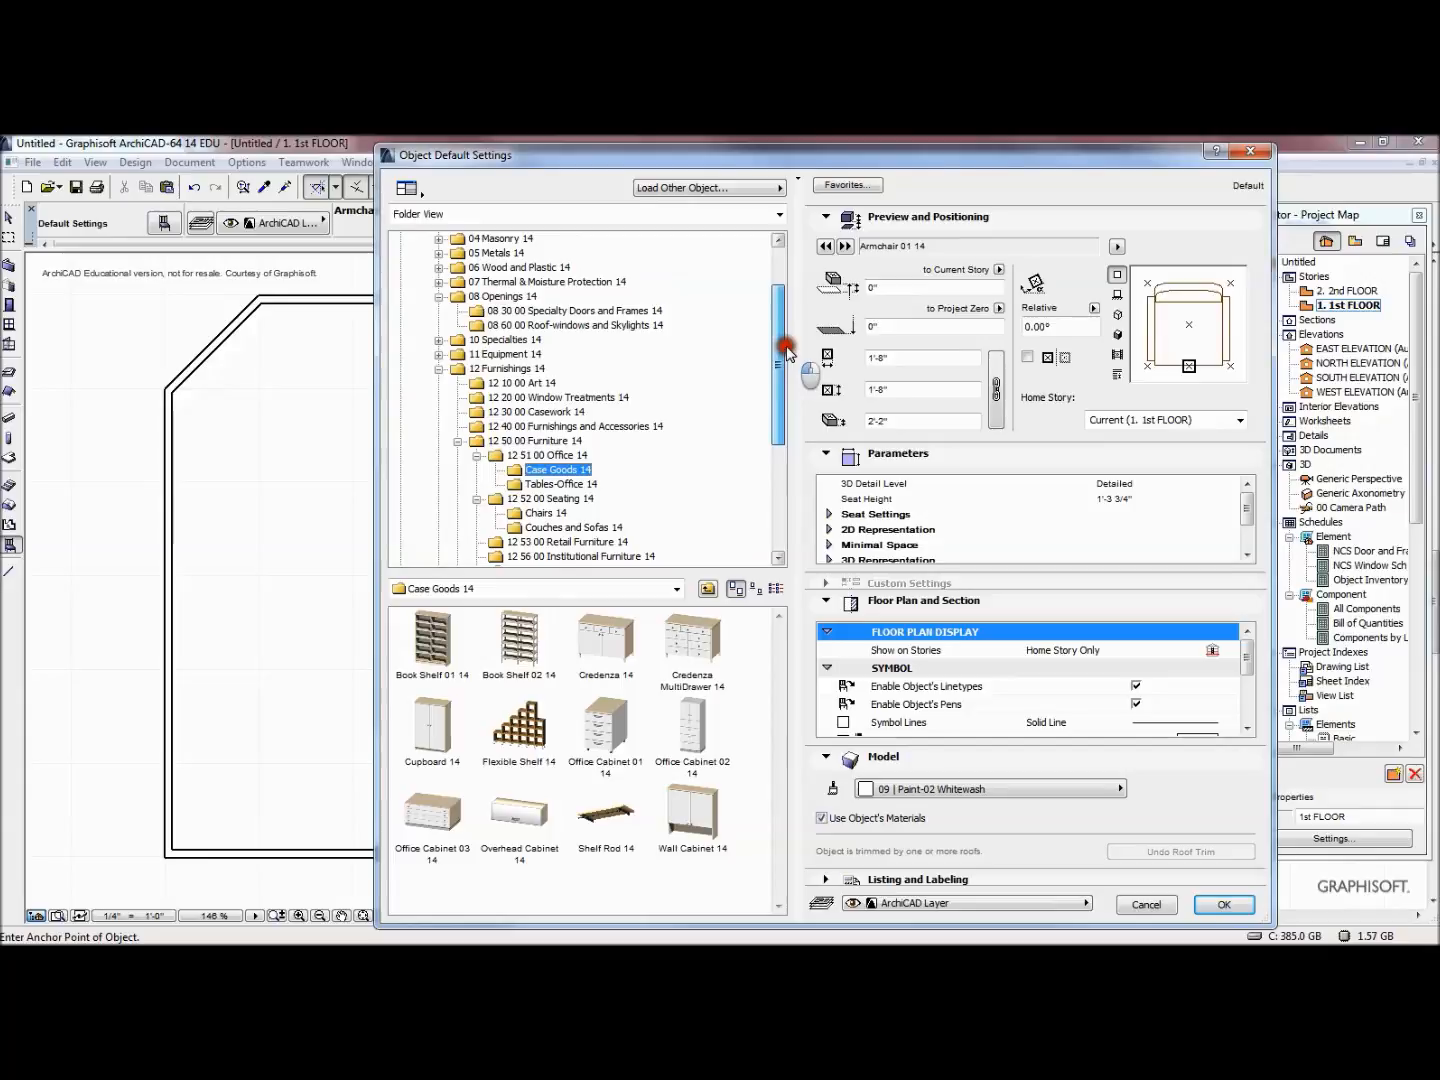
Set Cabinet Base Corn-C Sink 14 from the 12 30 00 Casework 14 folder as the default object
{"action": "left_click", "coordinate": [566, 412]}
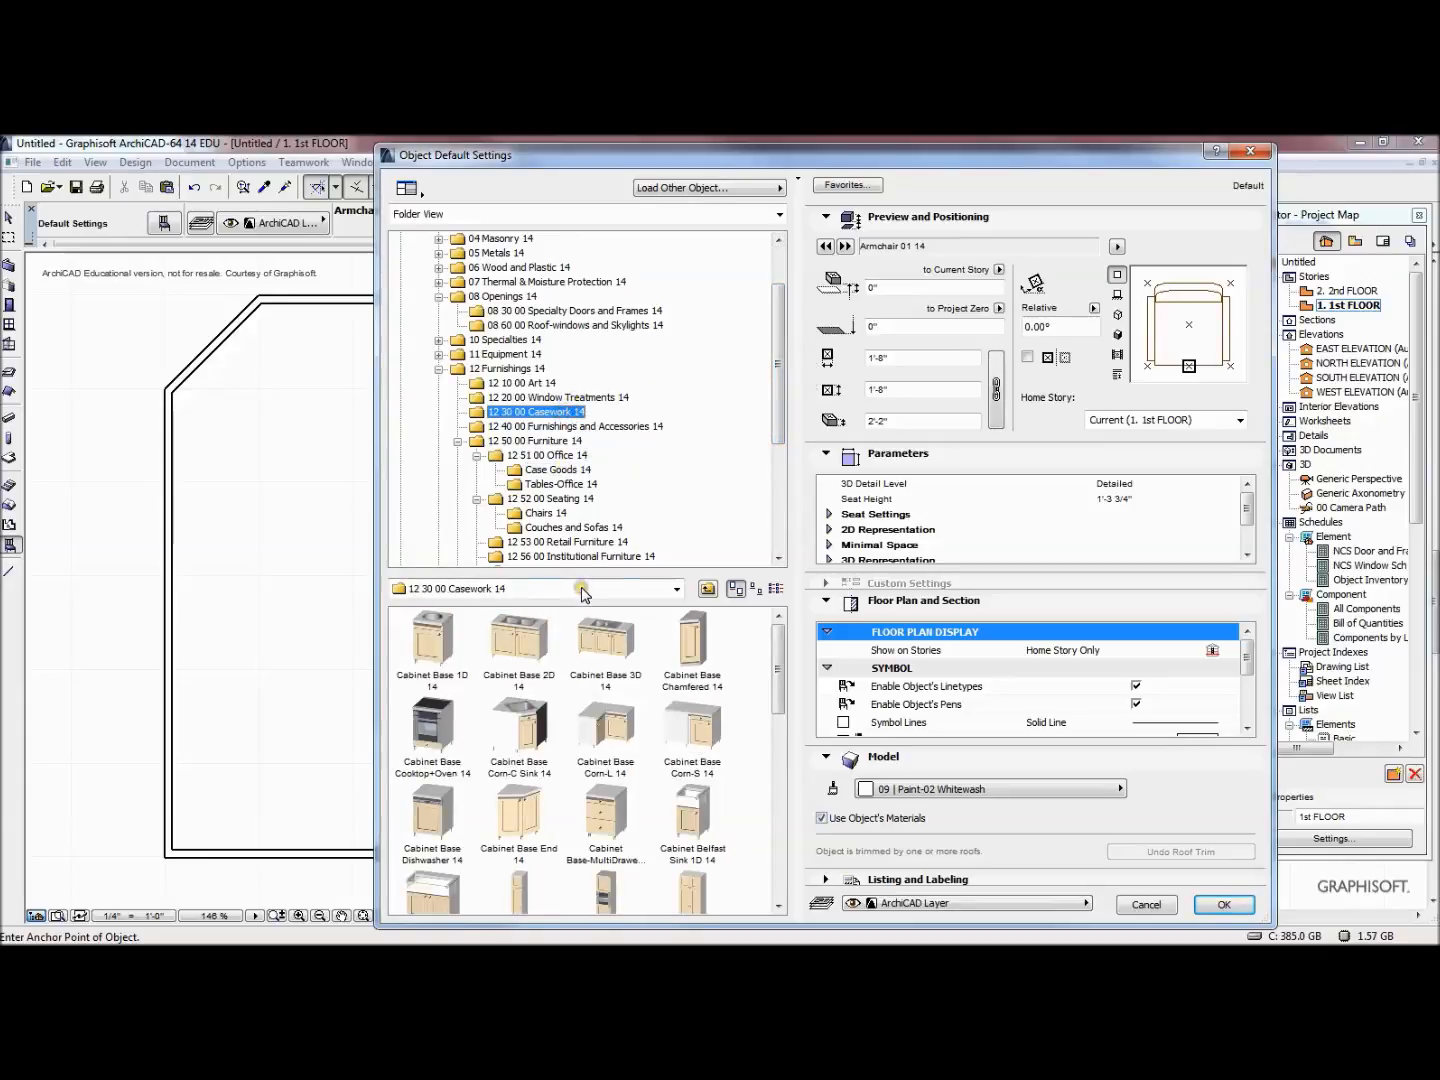
{"action": "left_click", "coordinate": [530, 737]}
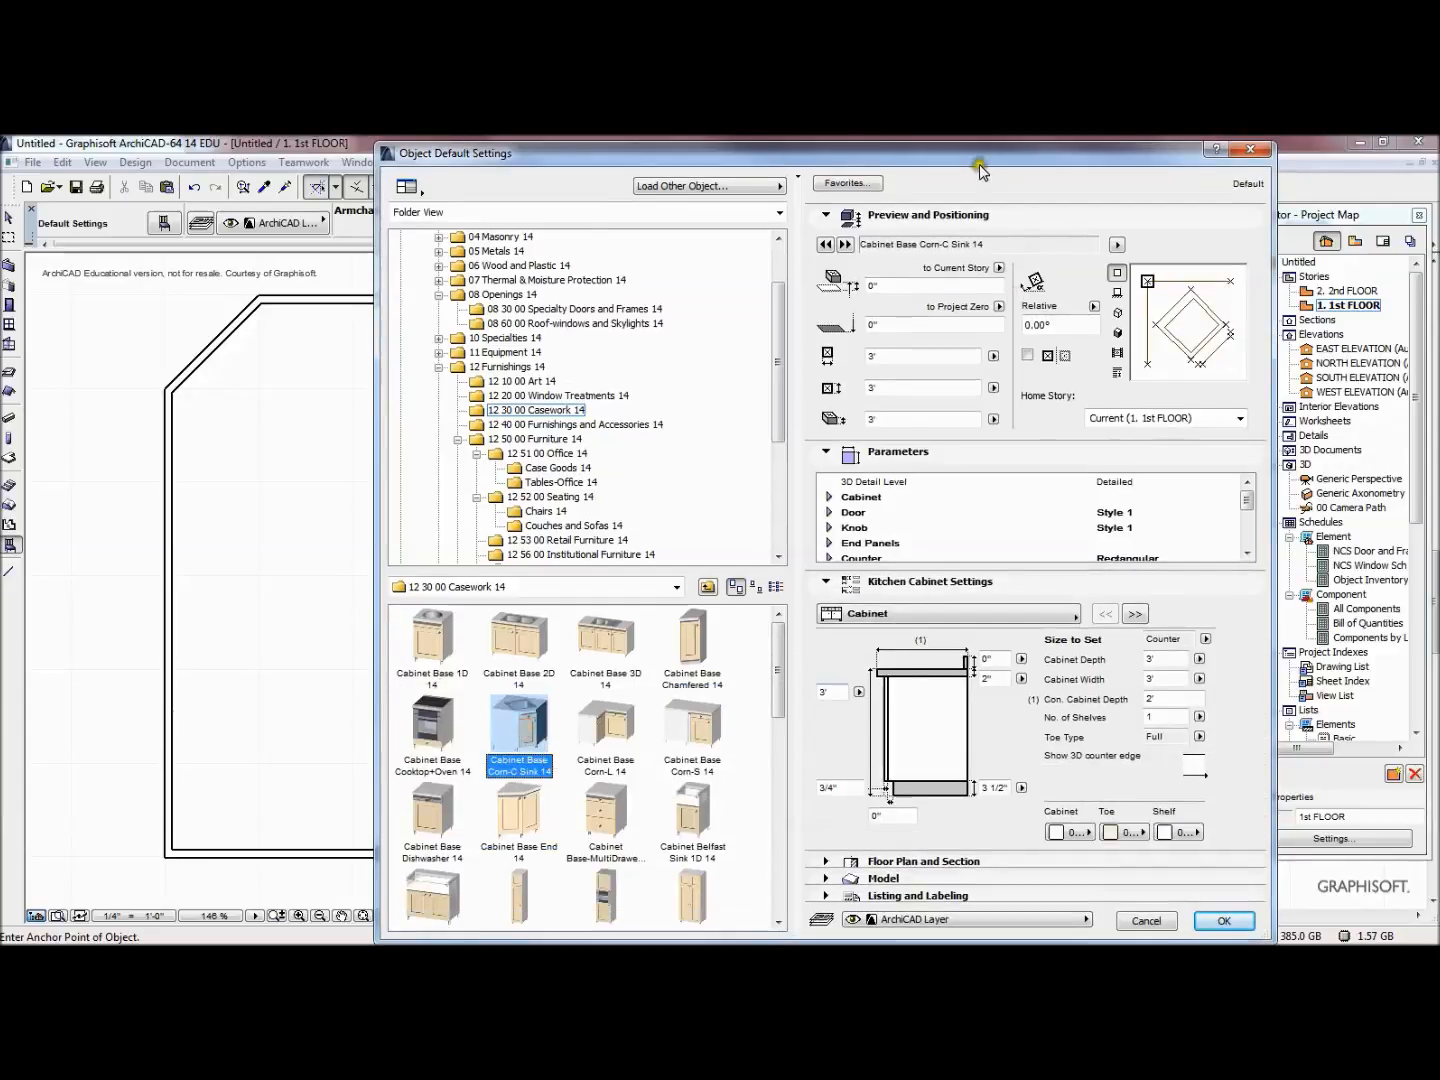
{"action": "left_click_drag", "start_coordinate": [979, 166], "coordinate": [867, 161]}
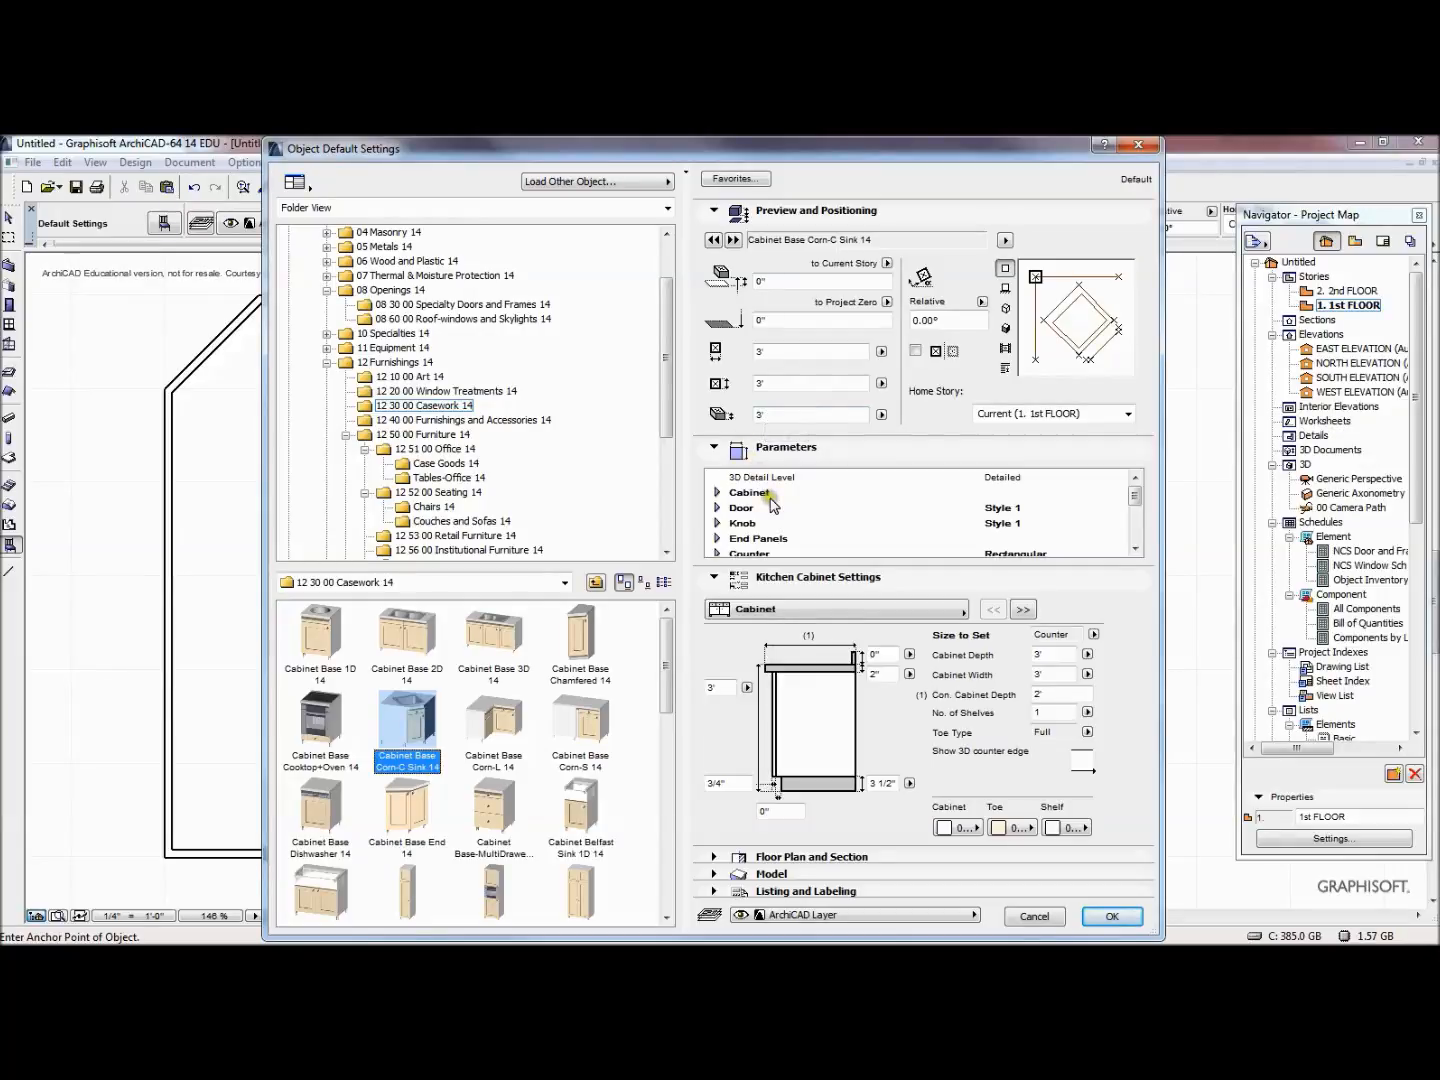
{"action": "left_click", "coordinate": [1110, 920]}
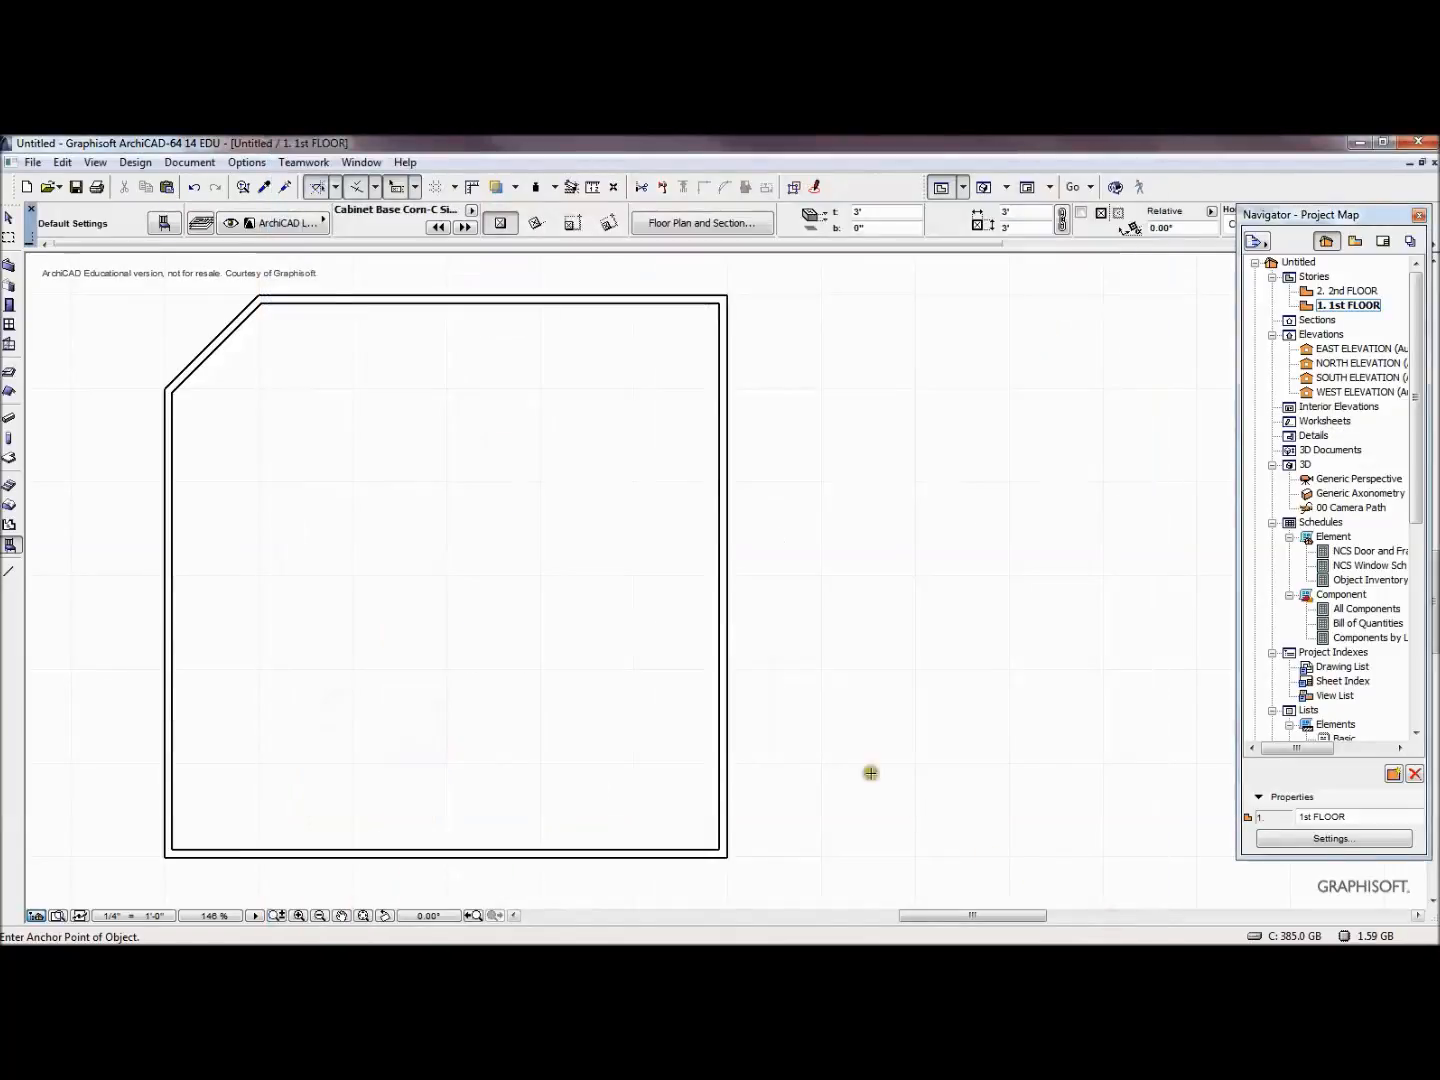
Place the corner sink cabinet inside the room near its upper-right corner and show the model in 3D
{"action": "left_click", "coordinate": [578, 371]}
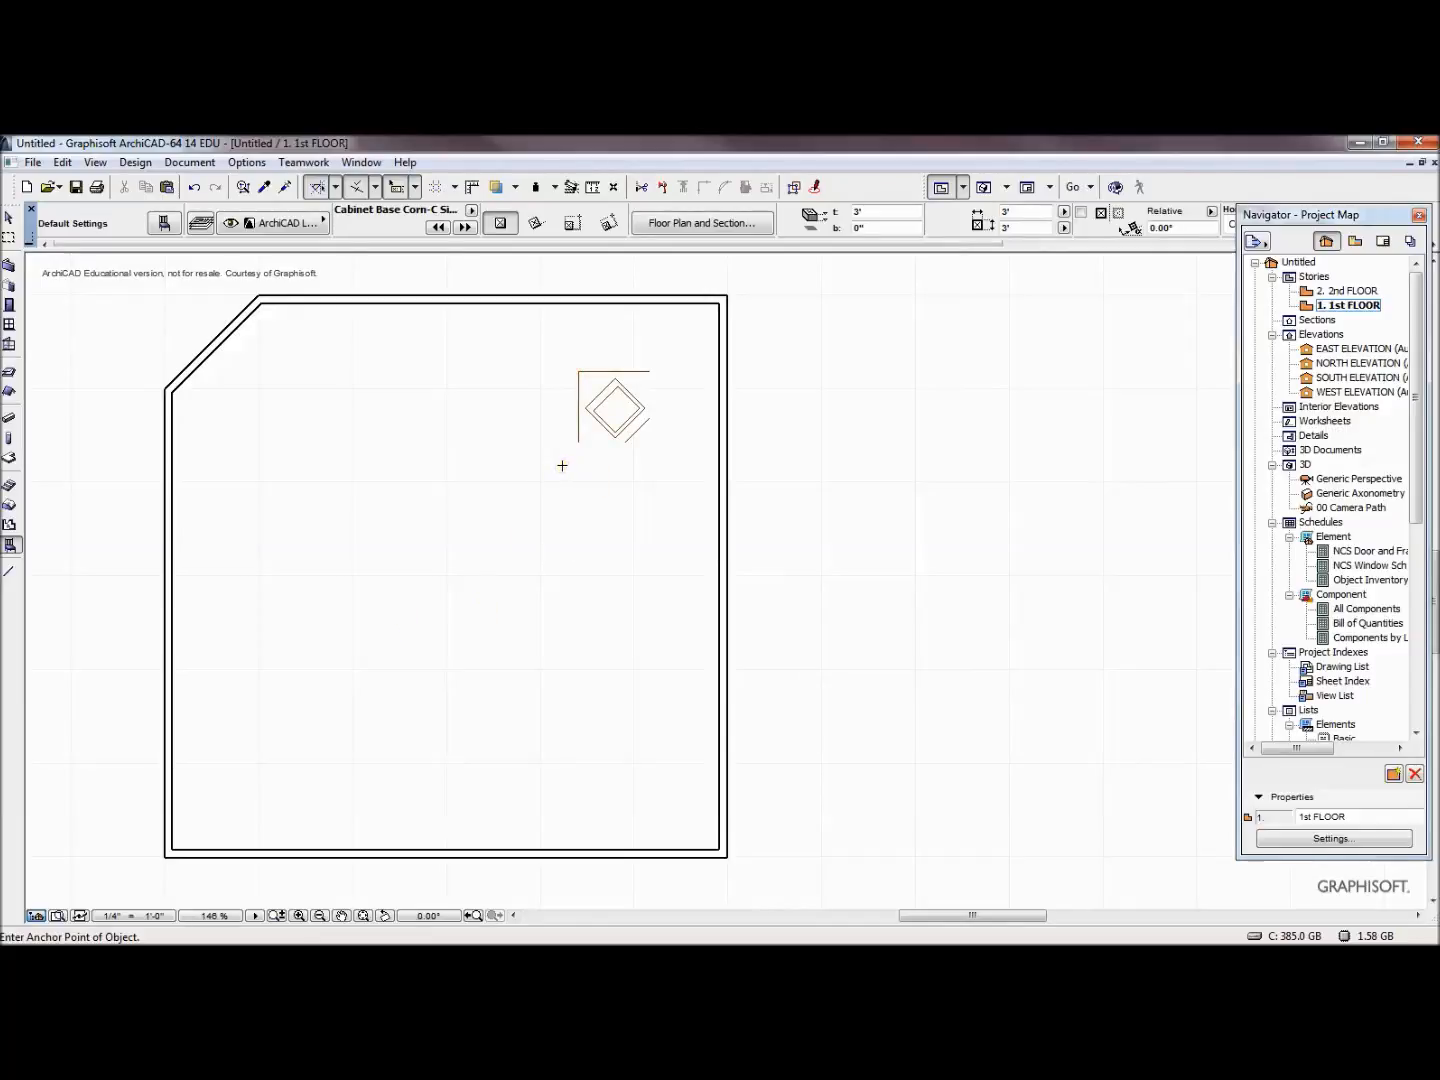
{"action": "key", "text": "F3"}
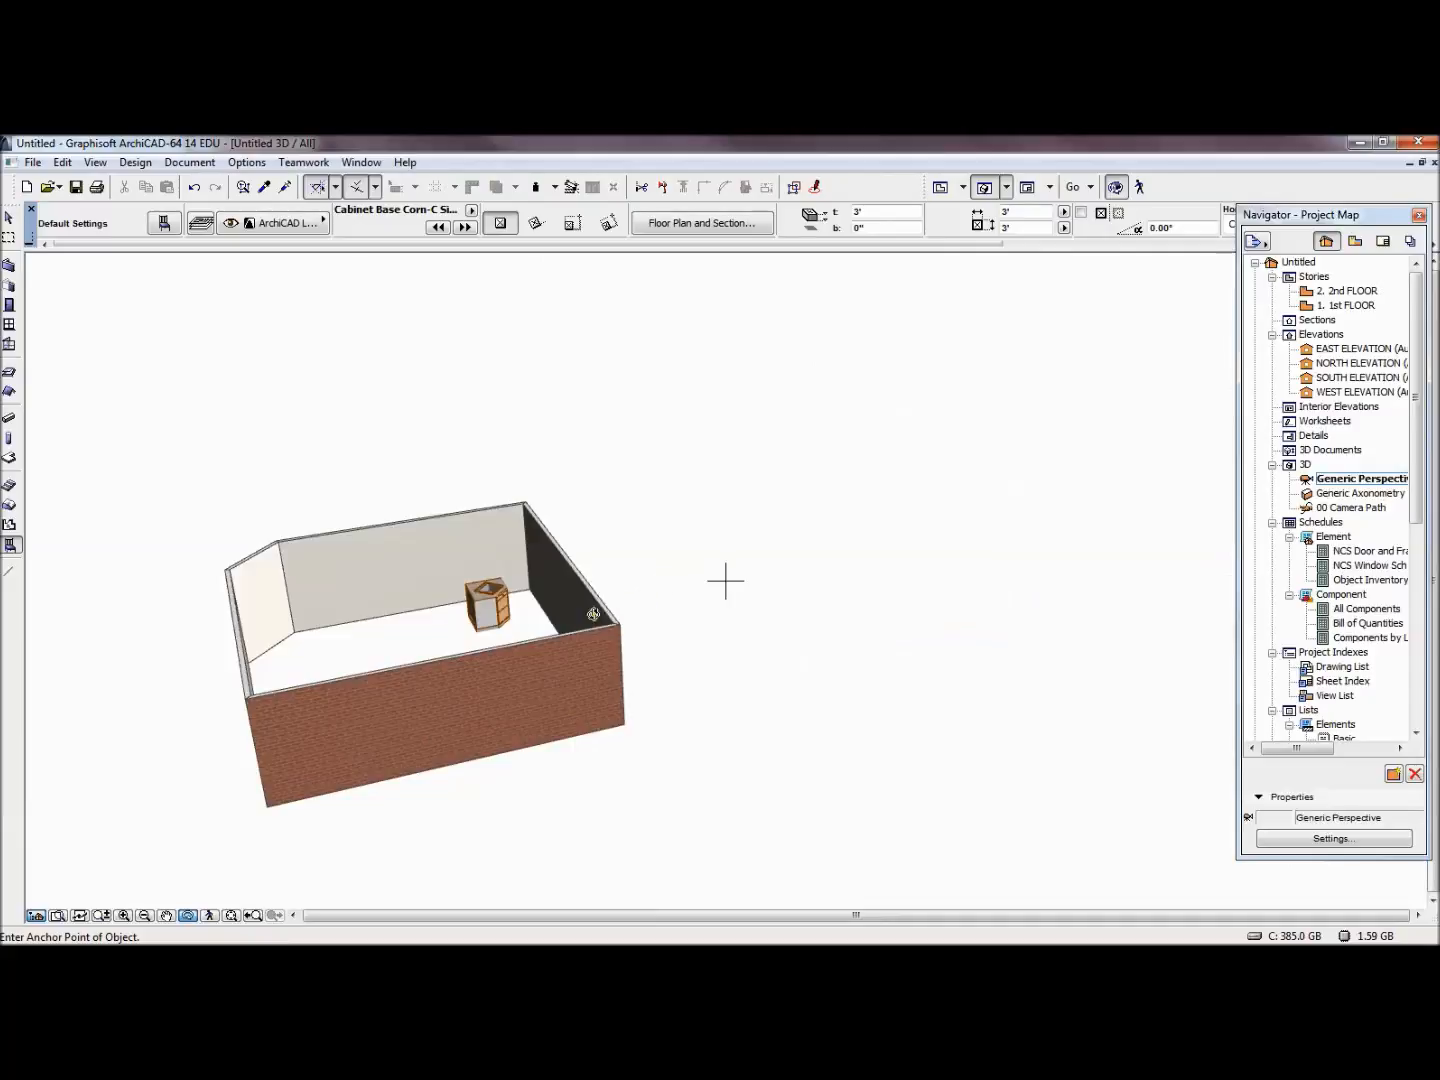
On the floor plan, move the corner sink cabinet near the angled wall and back close to the room's upper-right corner
{"action": "scroll", "coordinate": [497, 628], "scroll_direction": "up", "scroll_amount": 10}
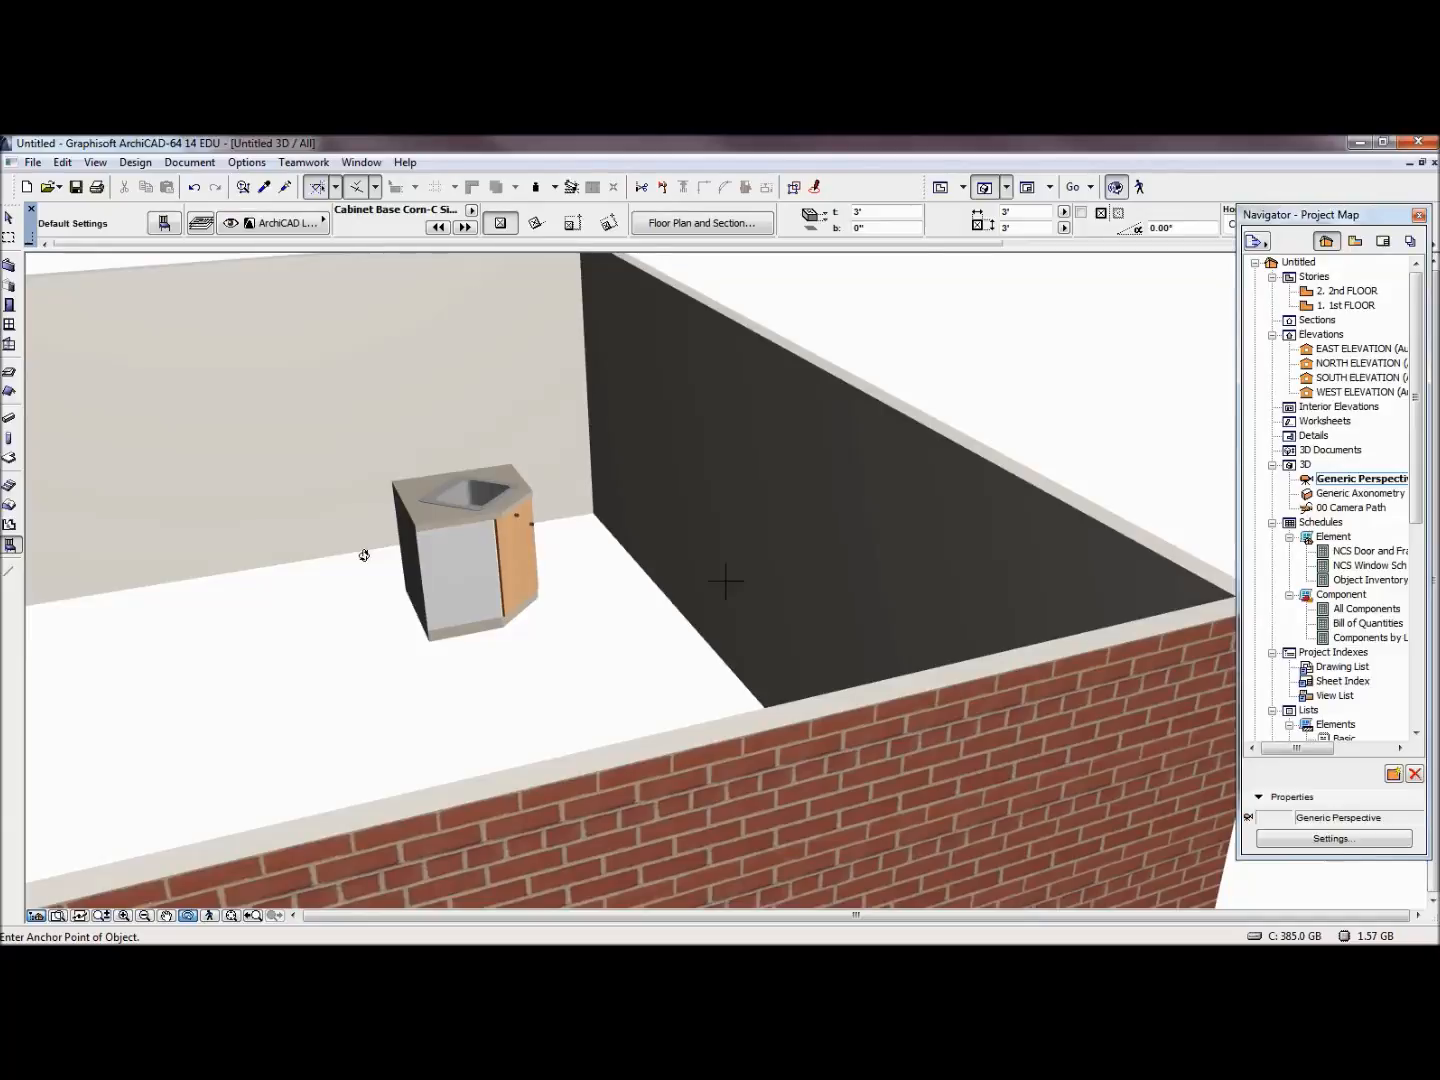
{"action": "key", "text": "F2"}
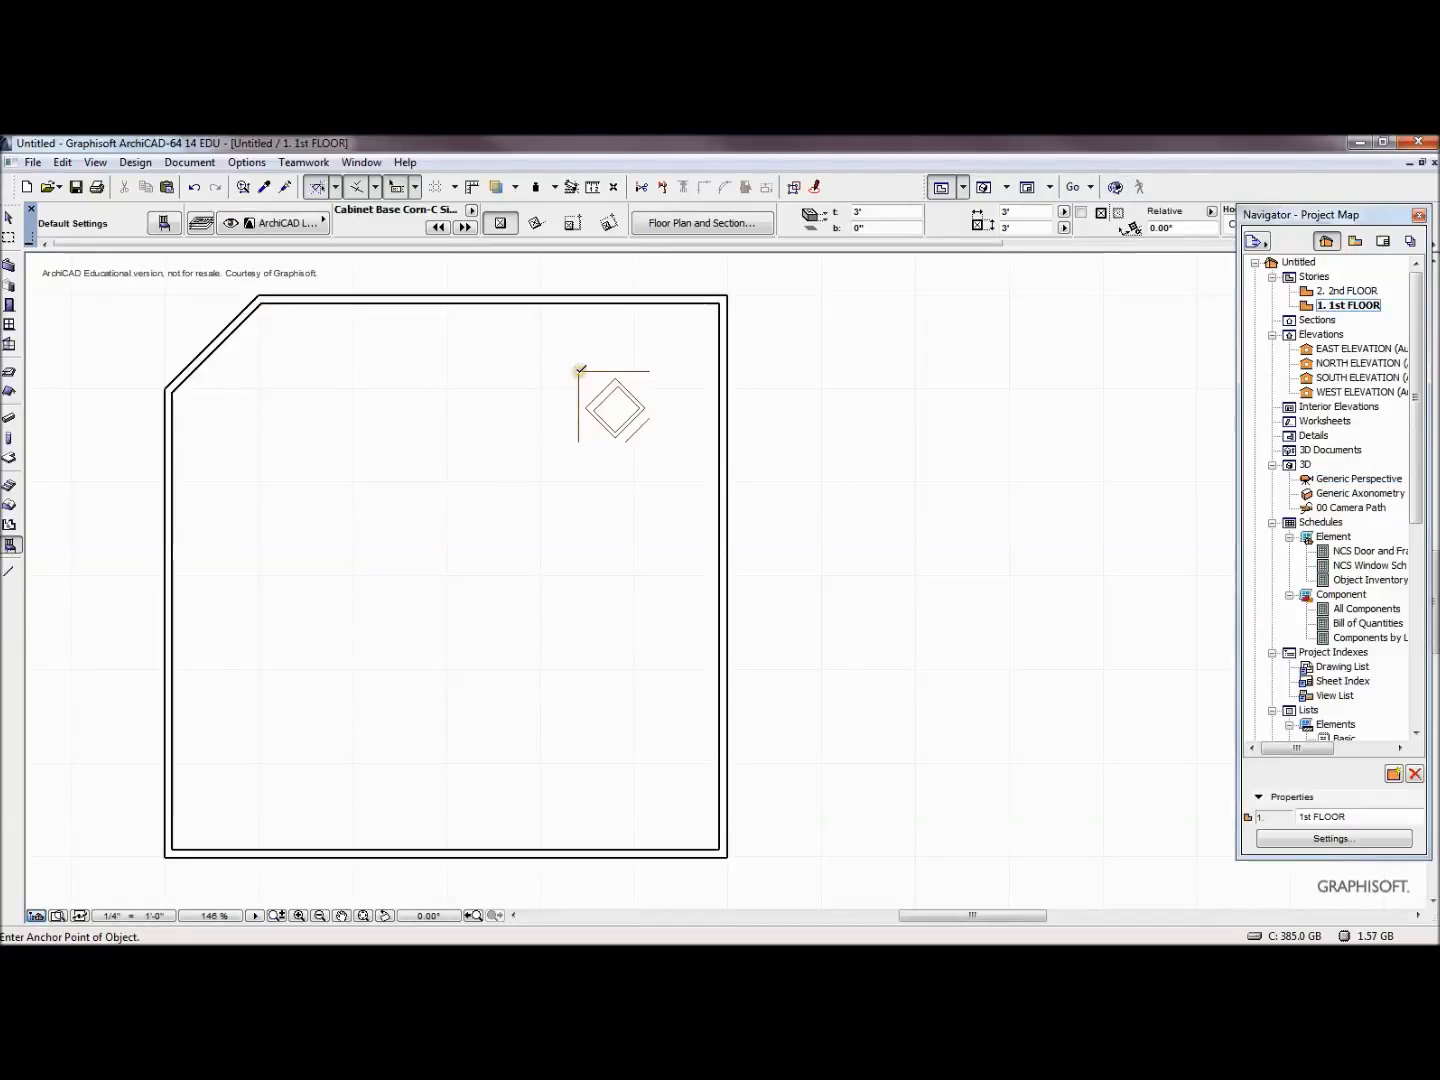
{"action": "left_click", "coordinate": [9, 217]}
{"action": "left_click", "coordinate": [617, 410]}
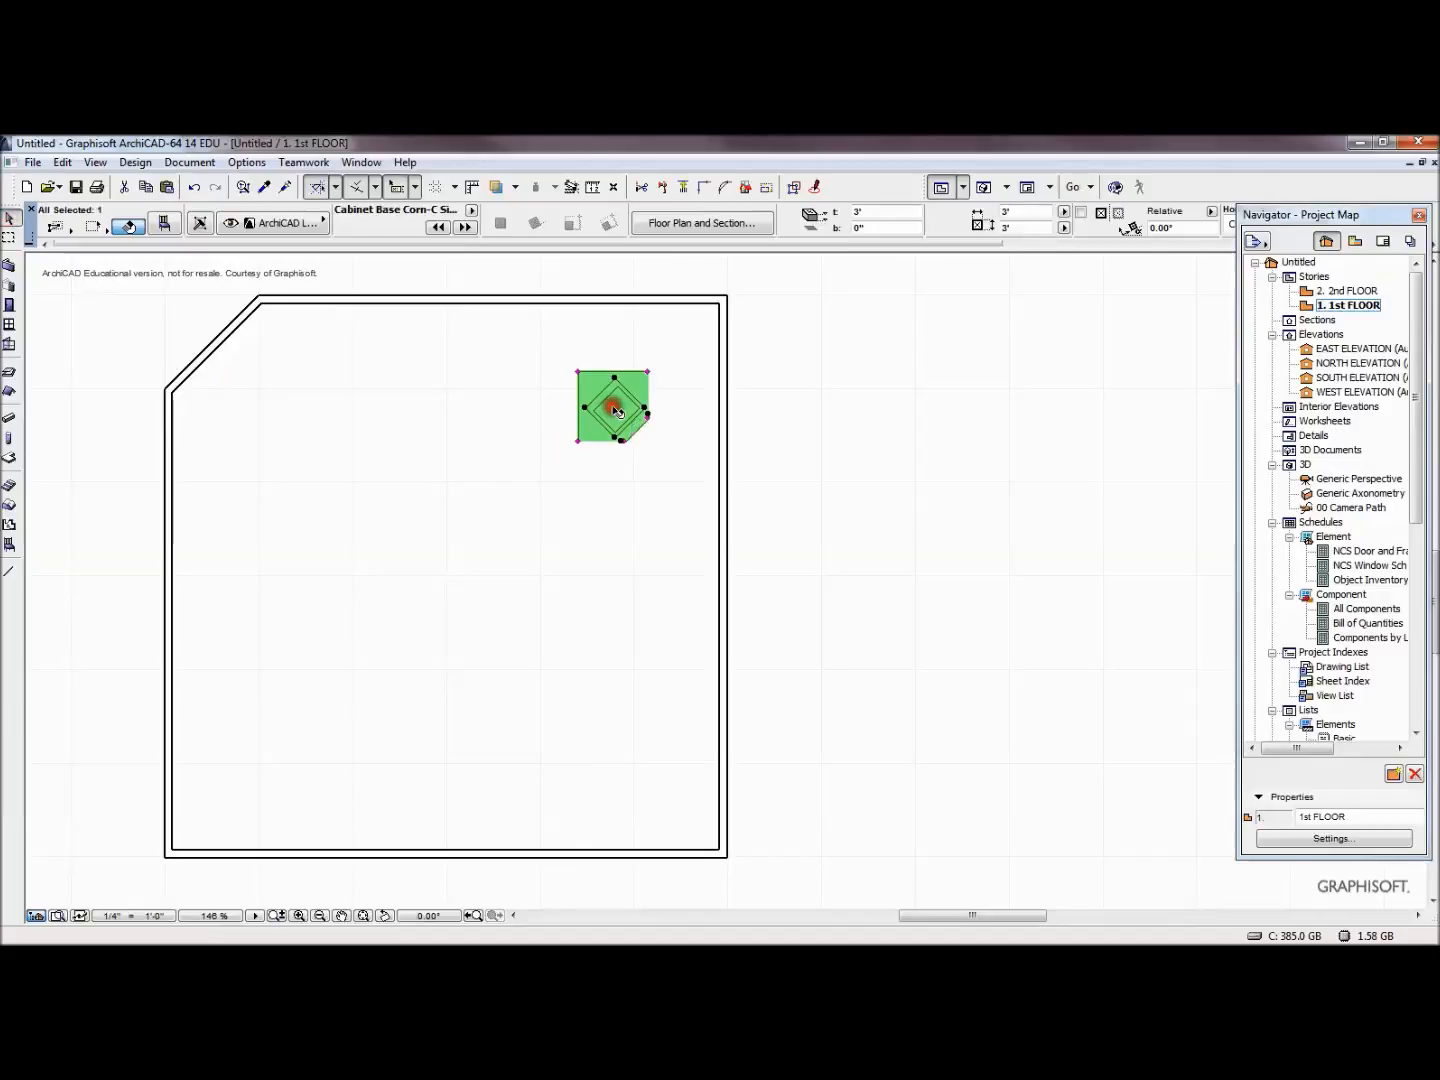
{"action": "left_click", "coordinate": [578, 371]}
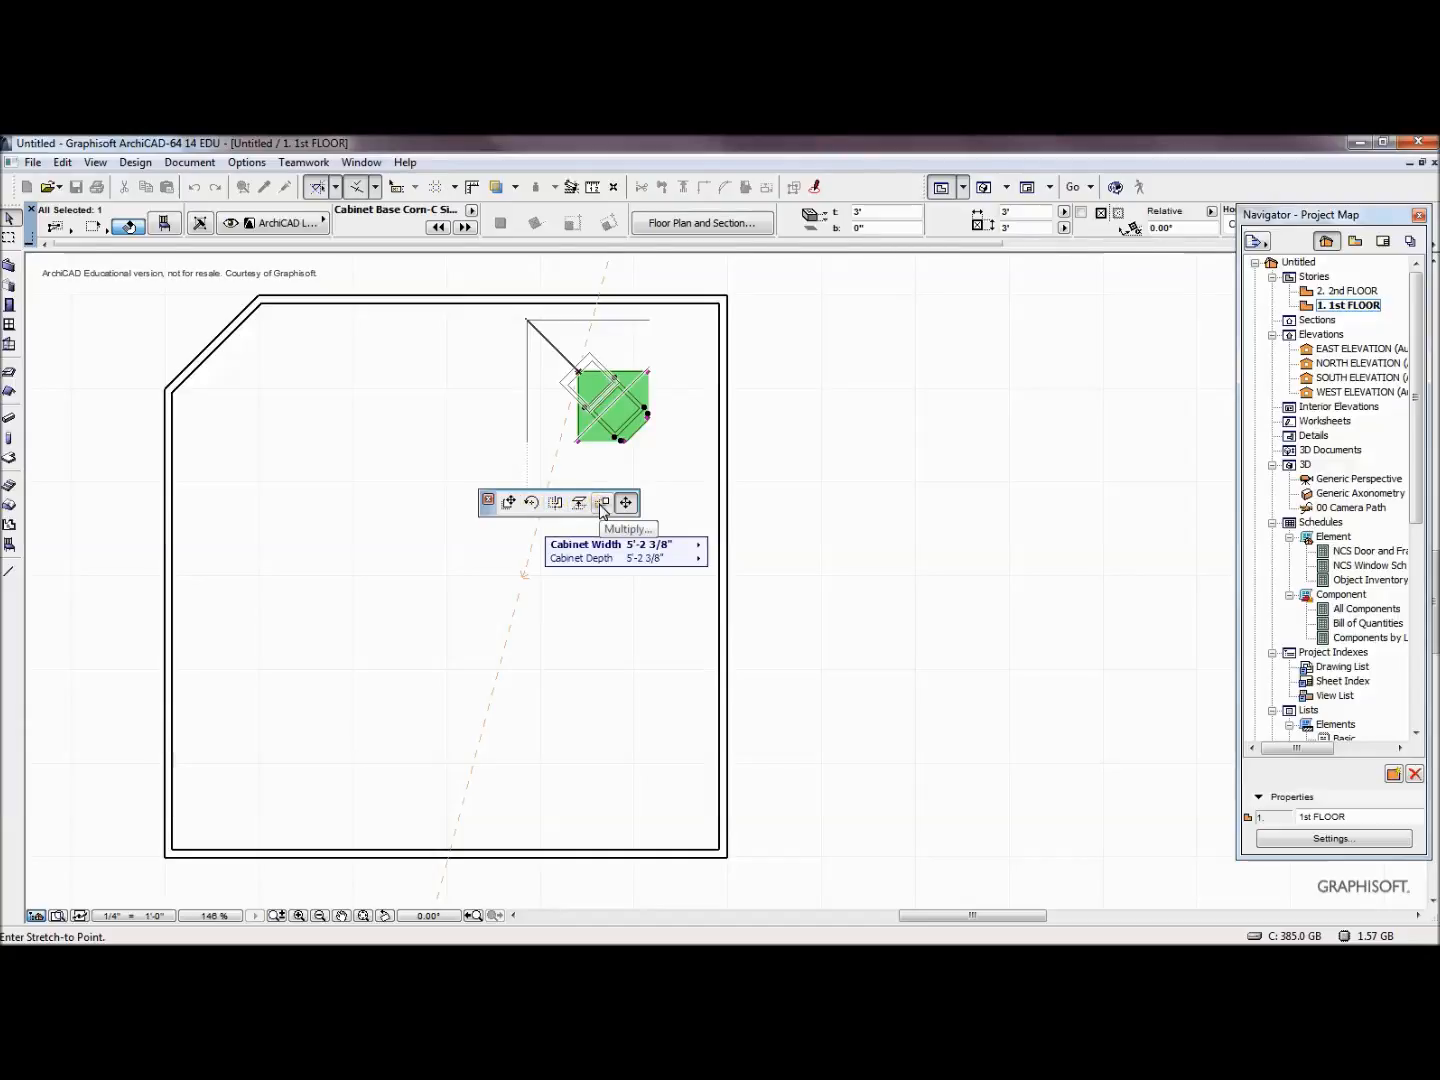
{"action": "left_click", "coordinate": [512, 504]}
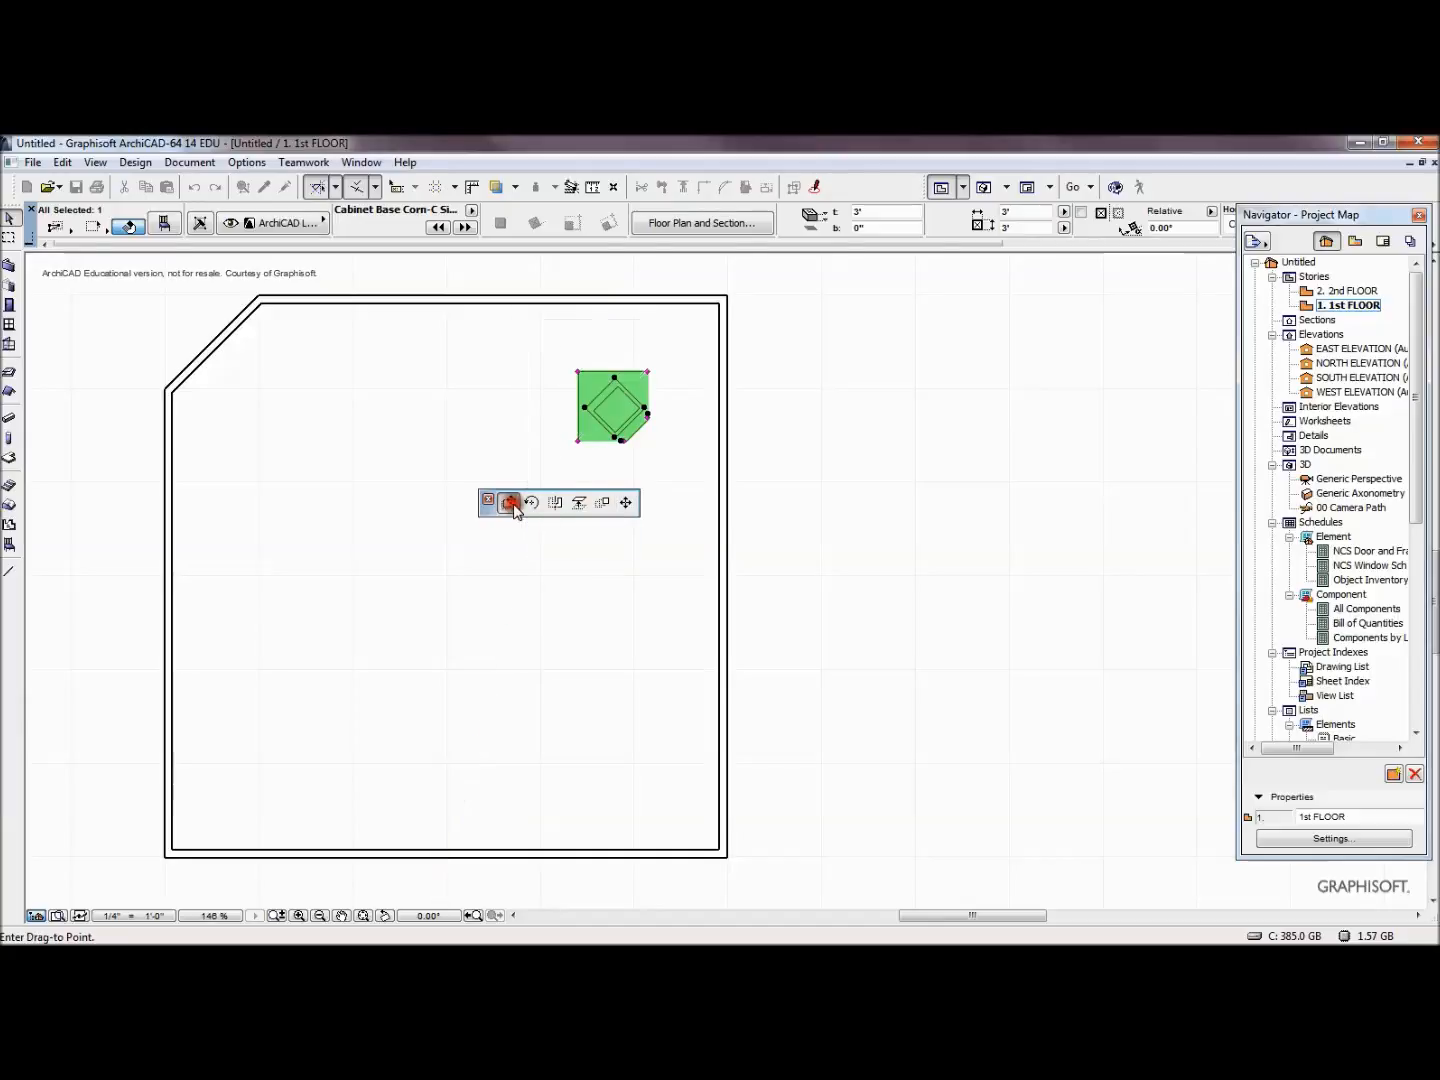
{"action": "left_click", "coordinate": [281, 334]}
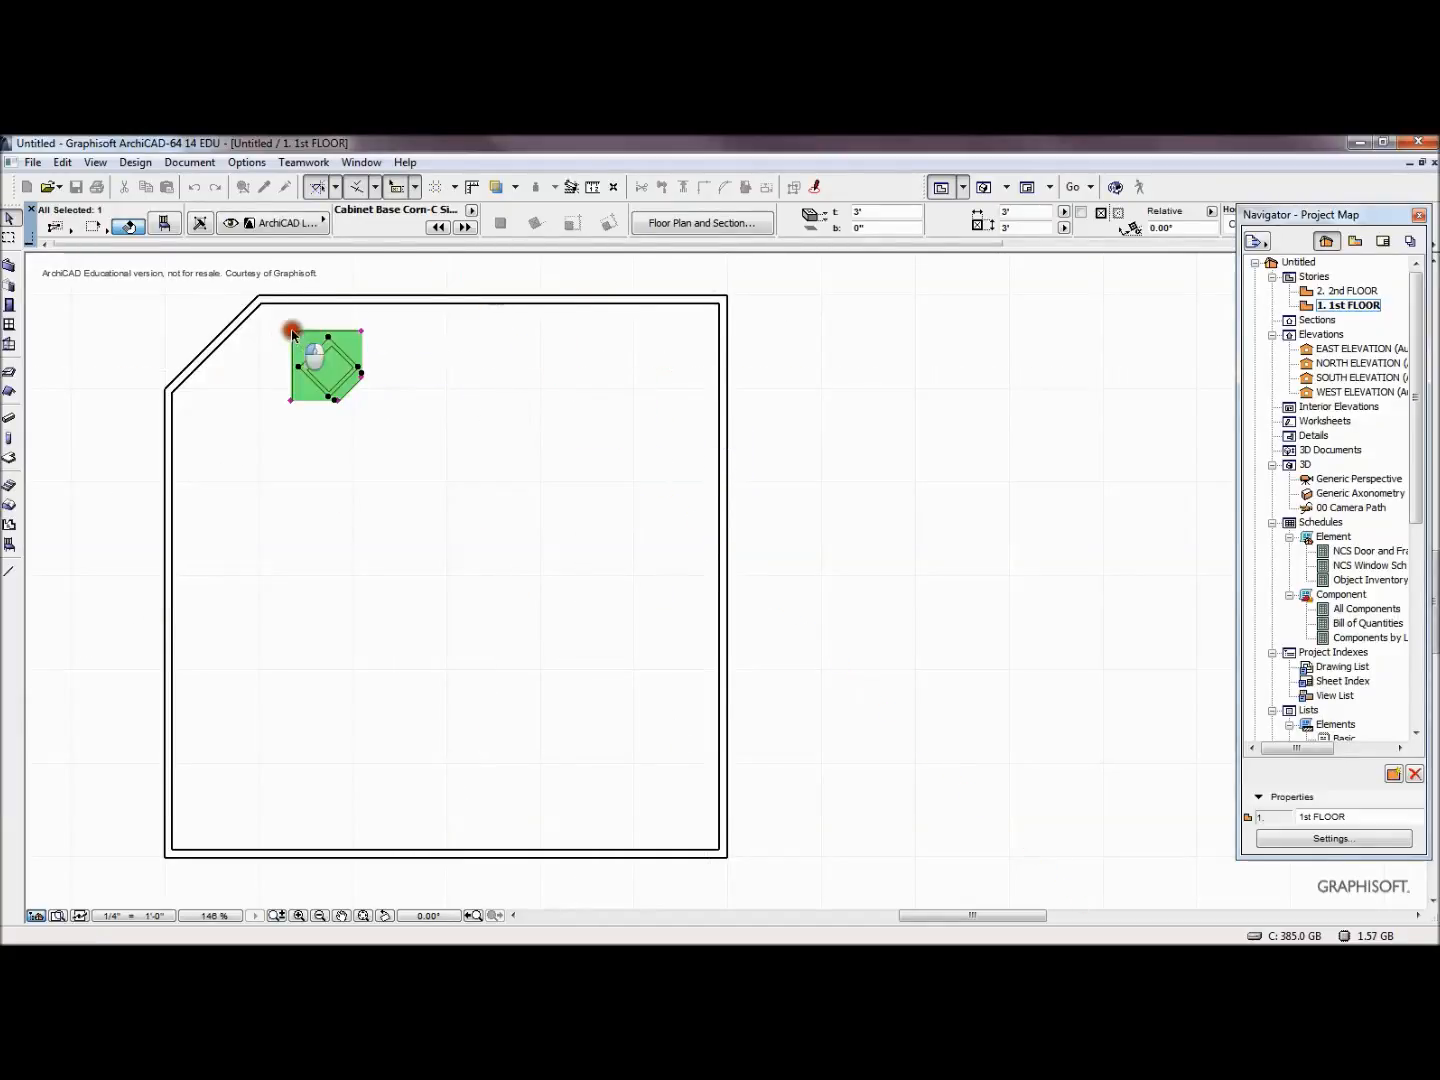
{"action": "left_click", "coordinate": [362, 331]}
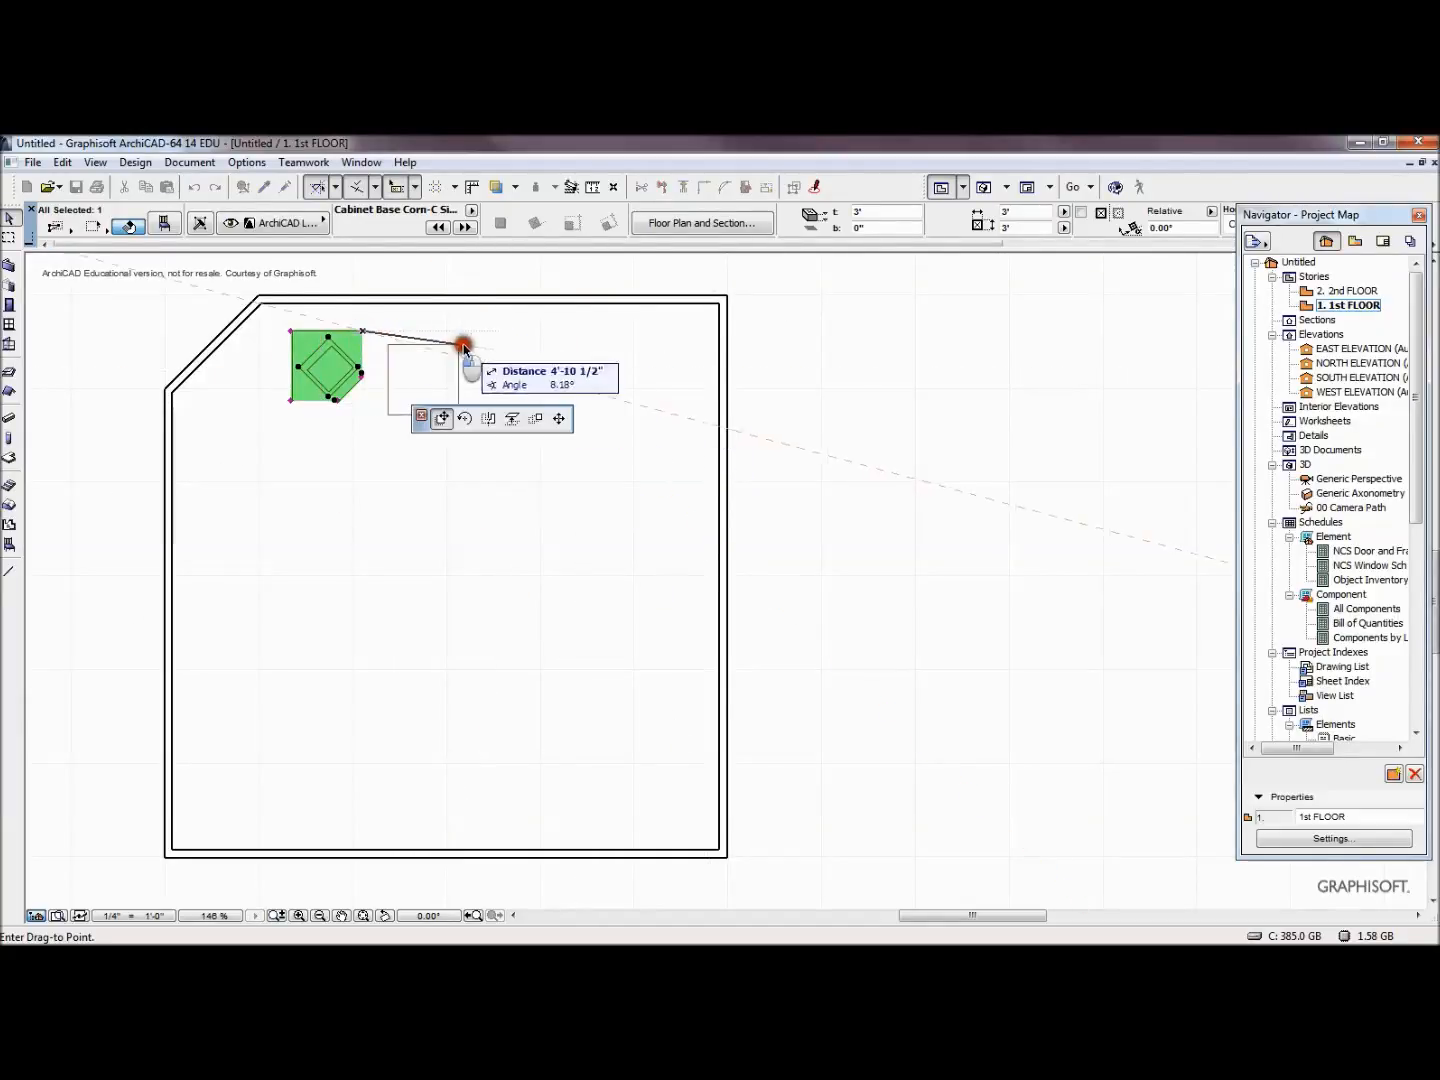
{"action": "left_click", "coordinate": [696, 330]}
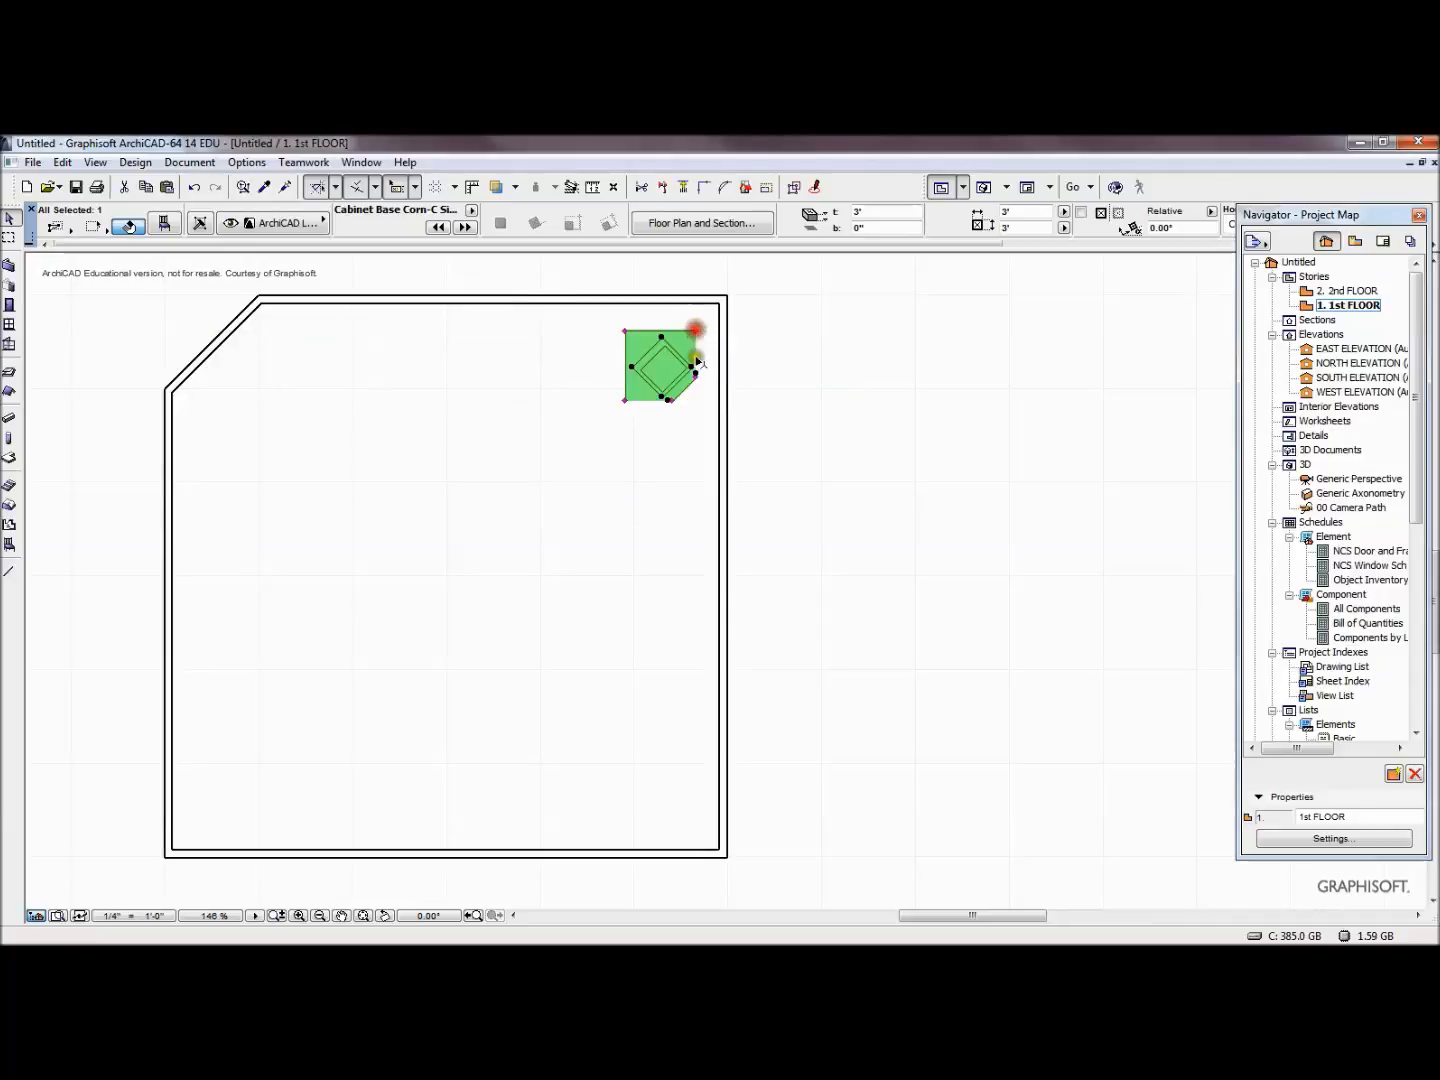
Rotate the sink cabinet by -90° about its own upper-right corner point
{"action": "left_click", "coordinate": [624, 331]}
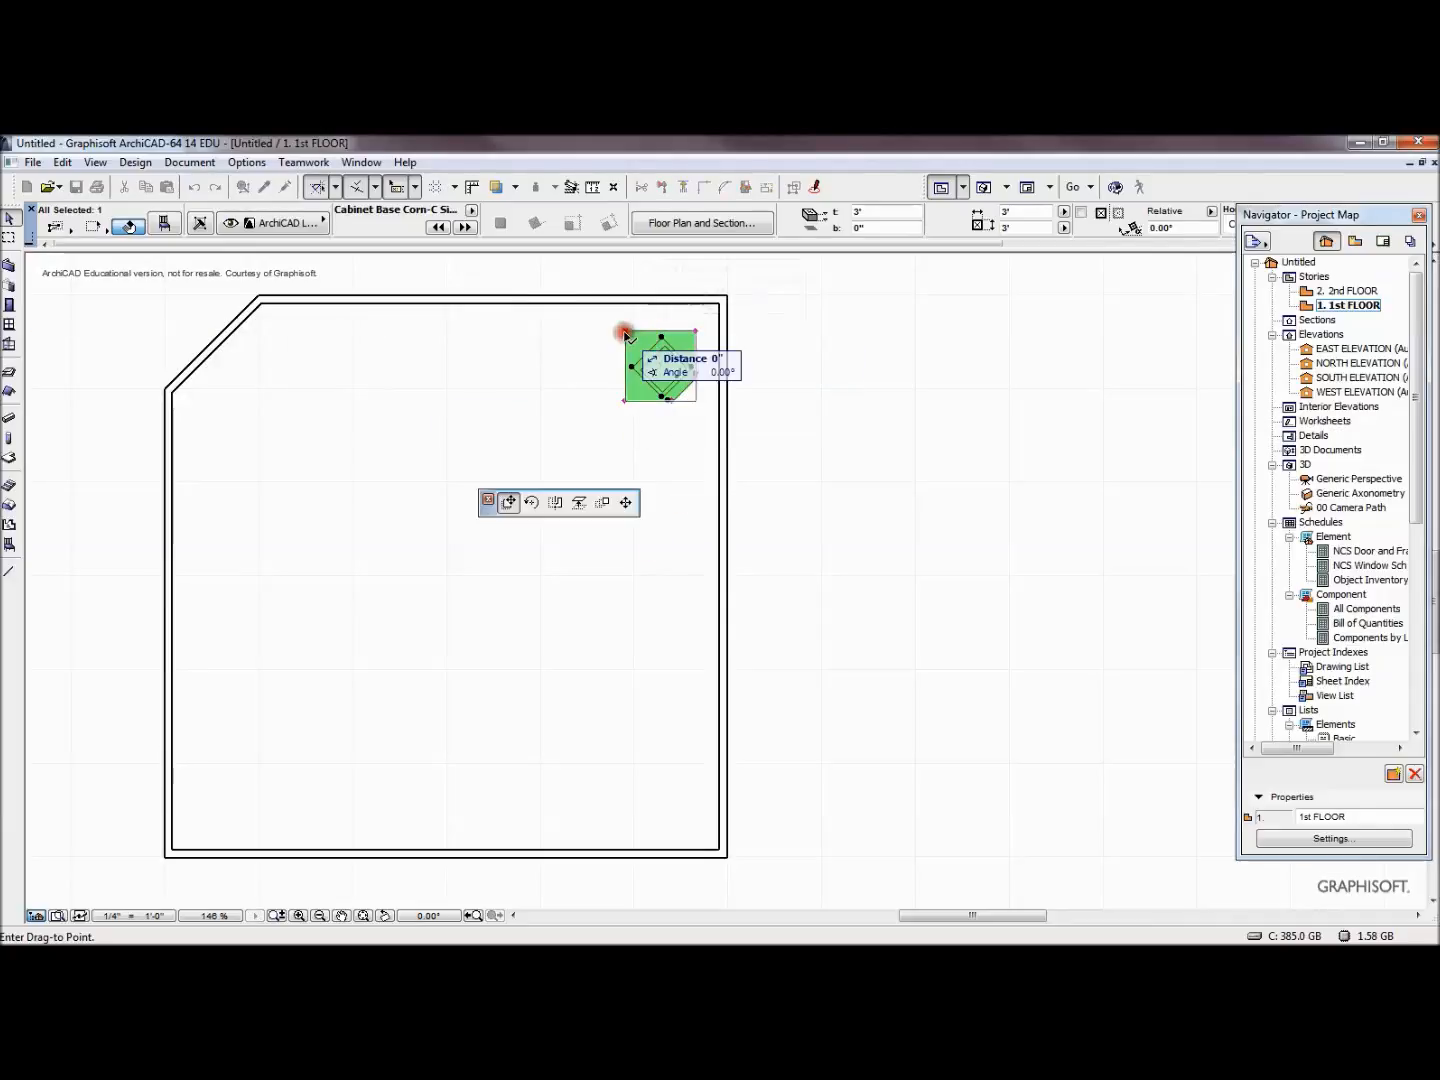
{"action": "left_click", "coordinate": [536, 505]}
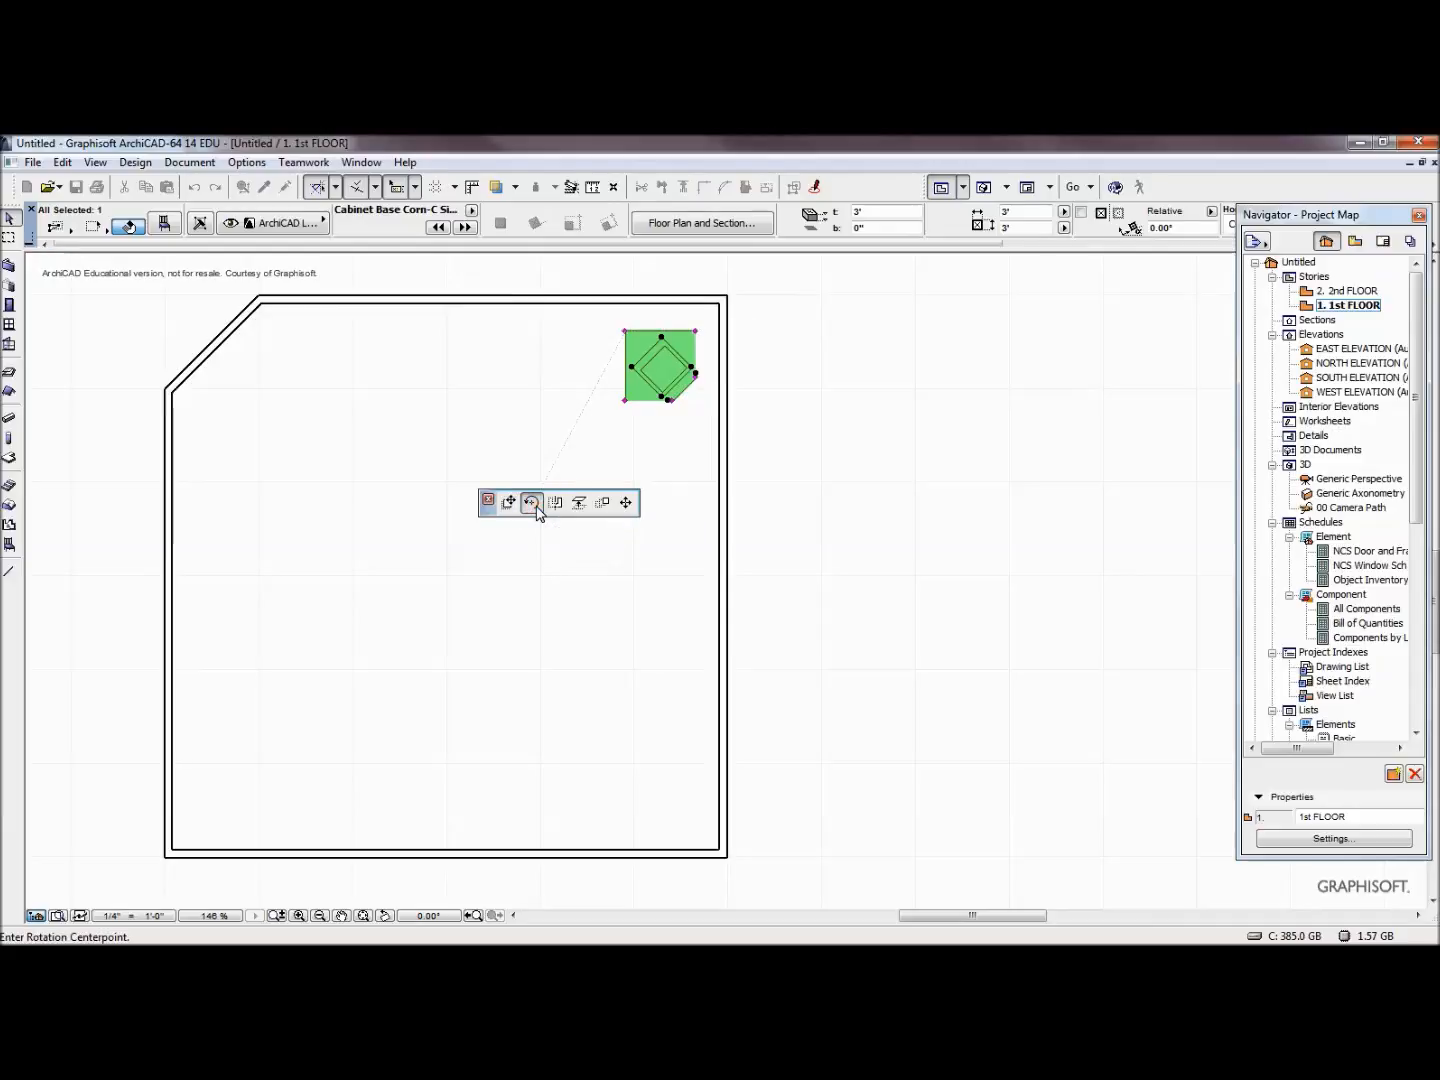
{"action": "left_click", "coordinate": [696, 332]}
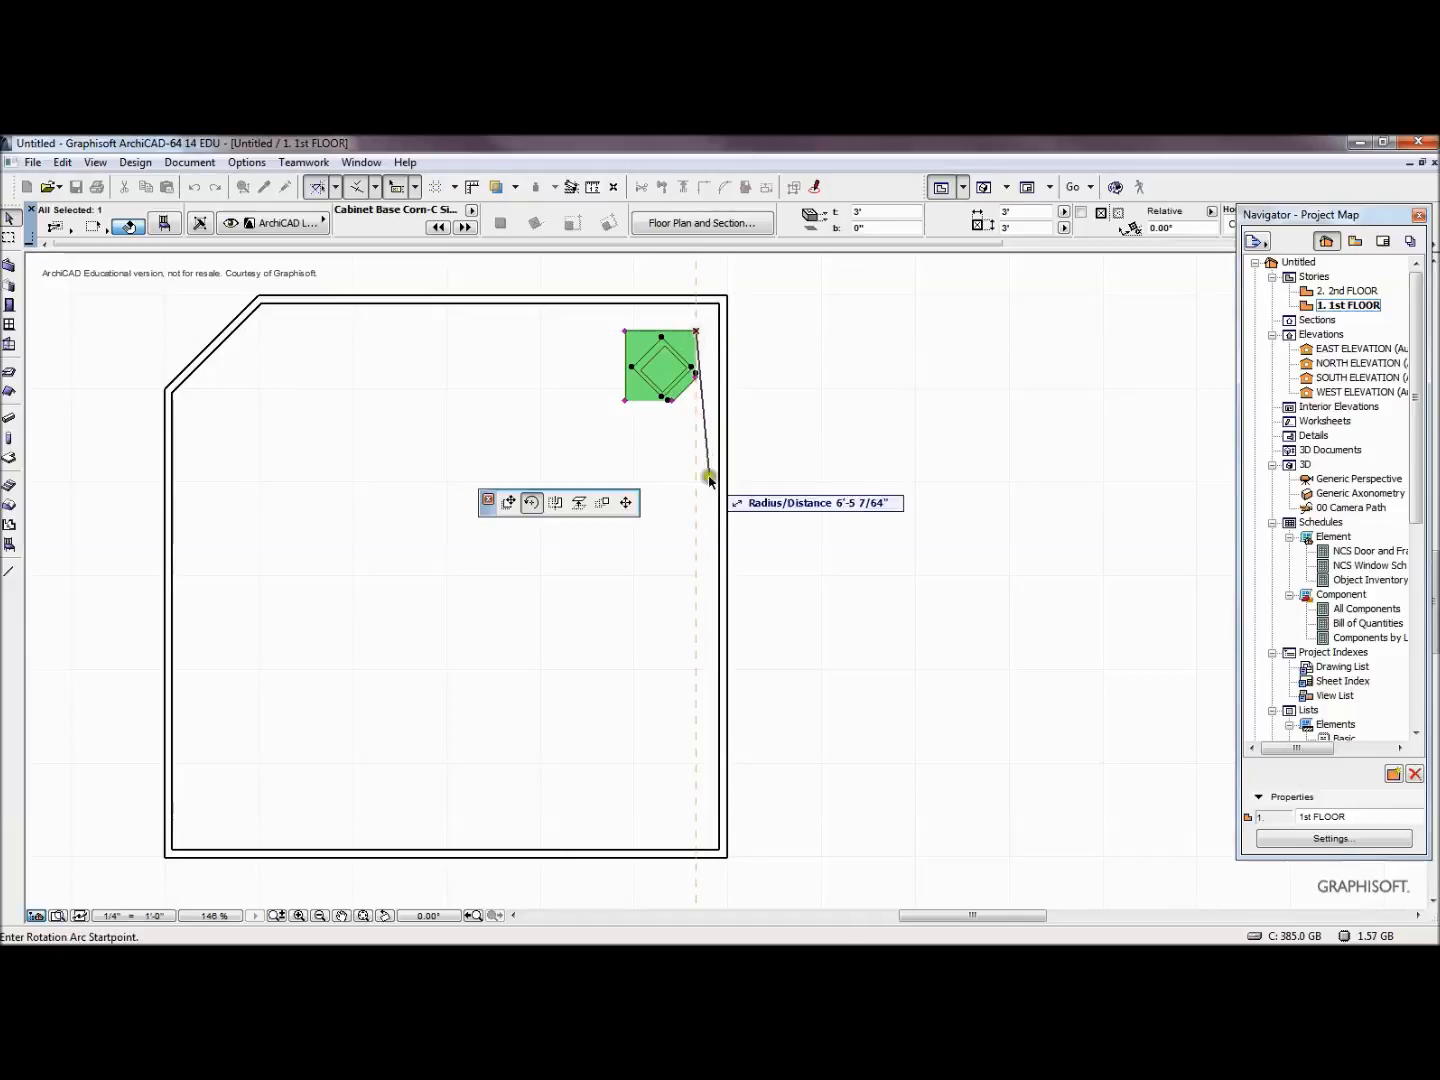
{"action": "left_click", "coordinate": [697, 548]}
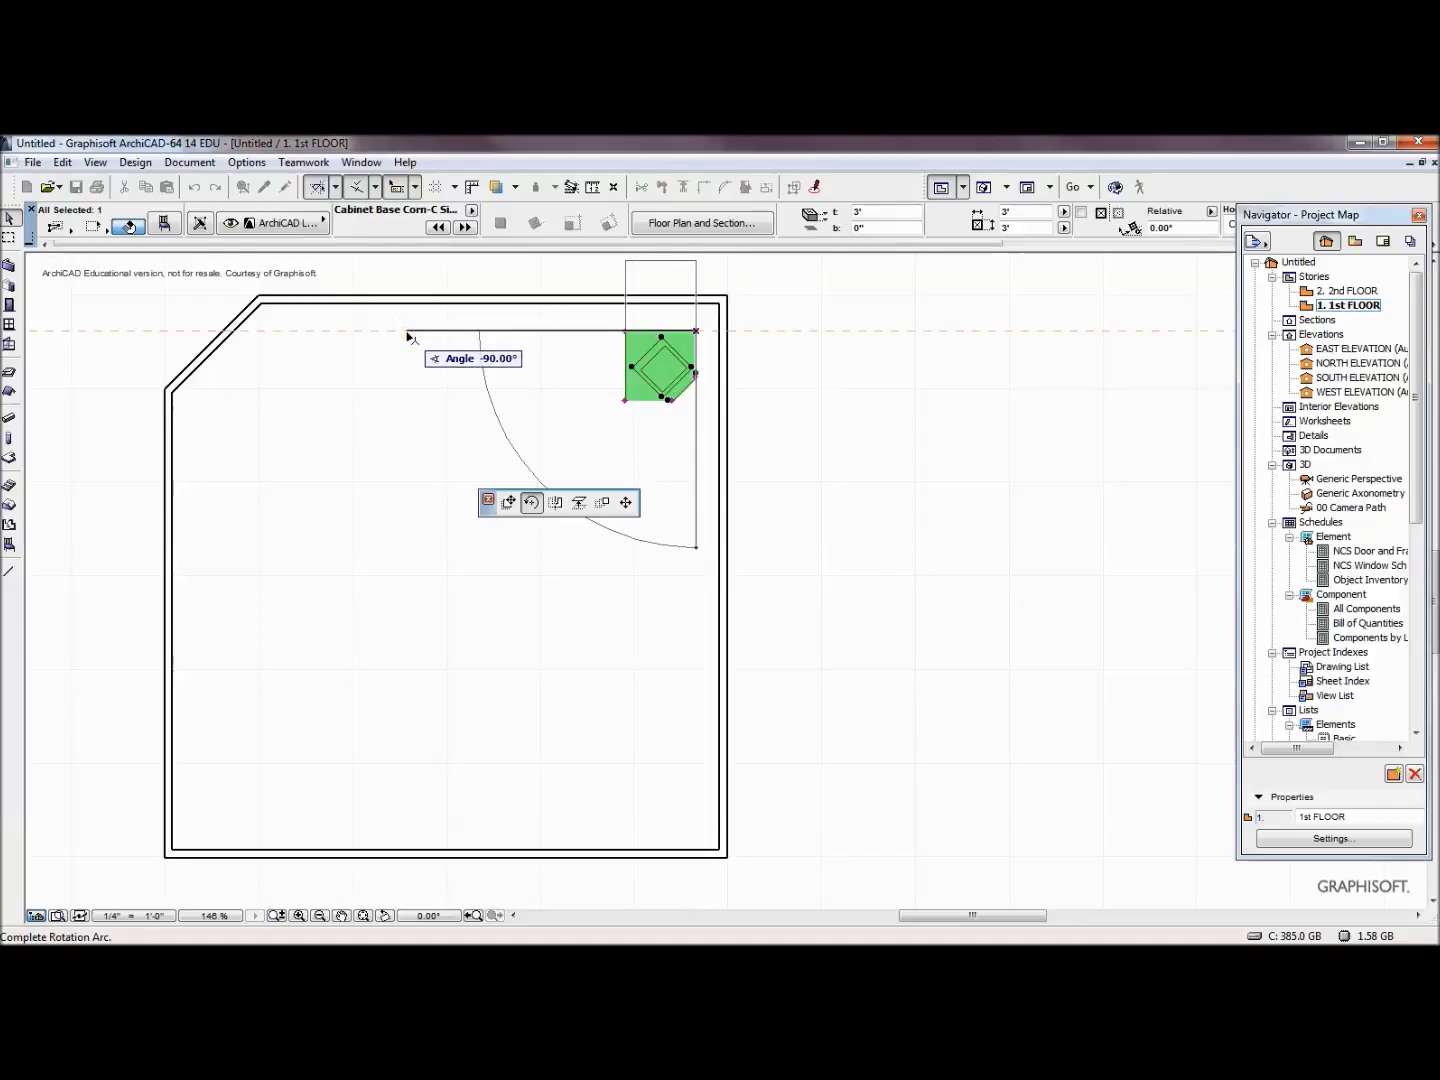
{"action": "left_click", "coordinate": [408, 337]}
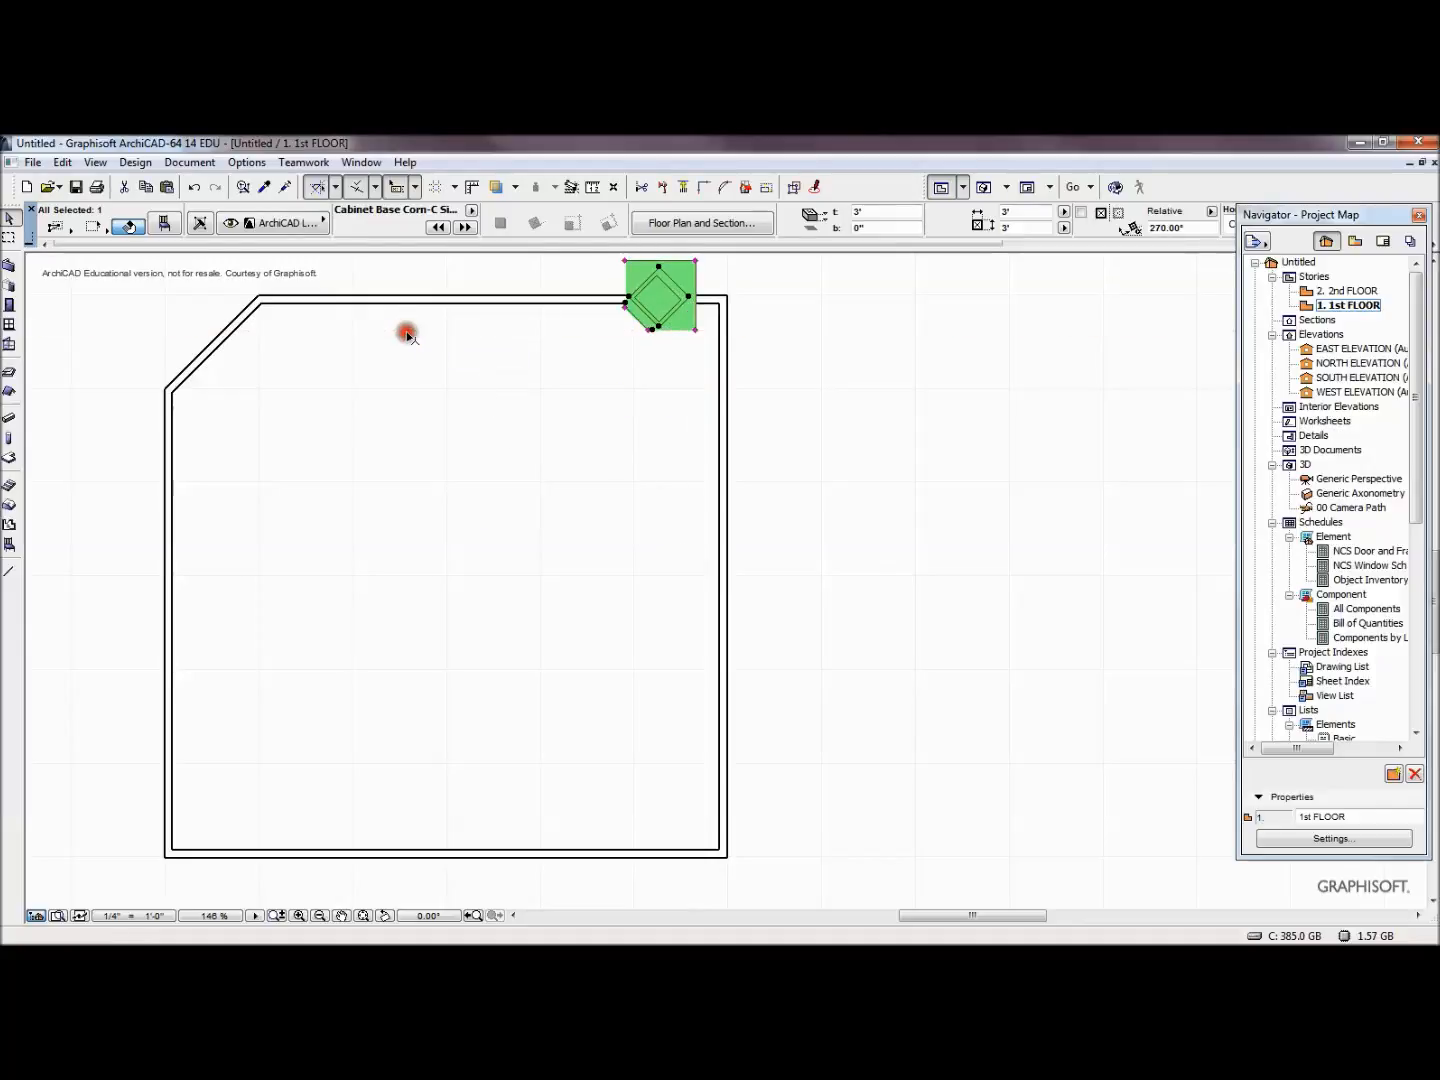
Move the rotated sink cabinet so its back corner snaps into the room's inner upper-right corner, and check it in 3D
{"action": "left_click", "coordinate": [695, 261]}
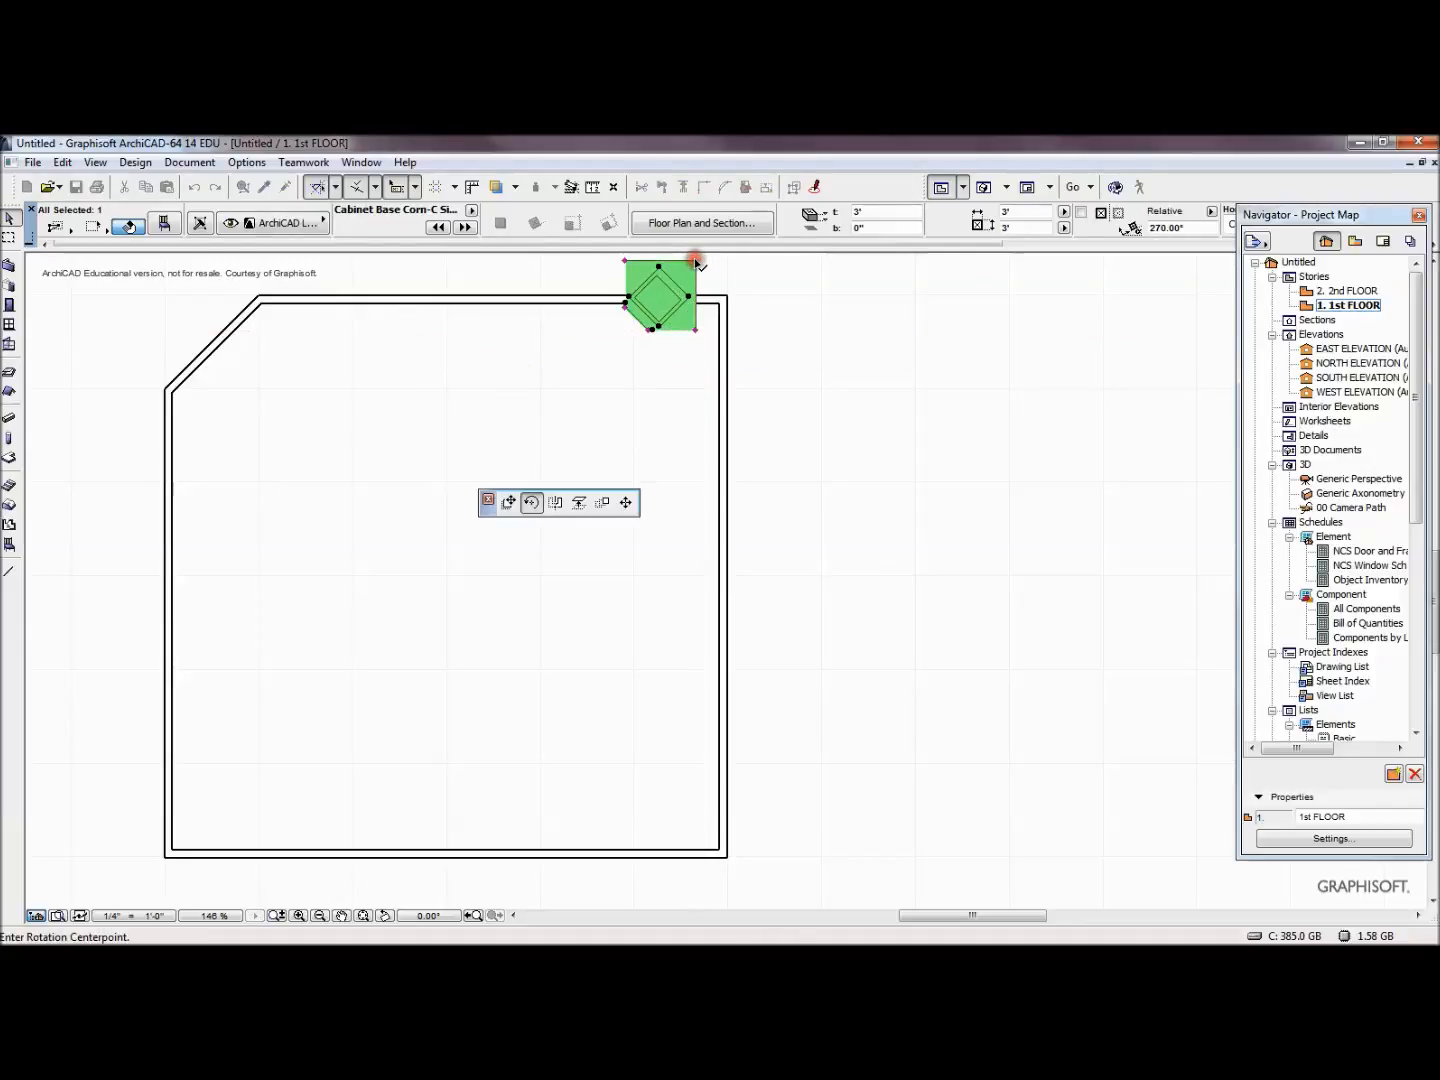
{"action": "left_click", "coordinate": [508, 503]}
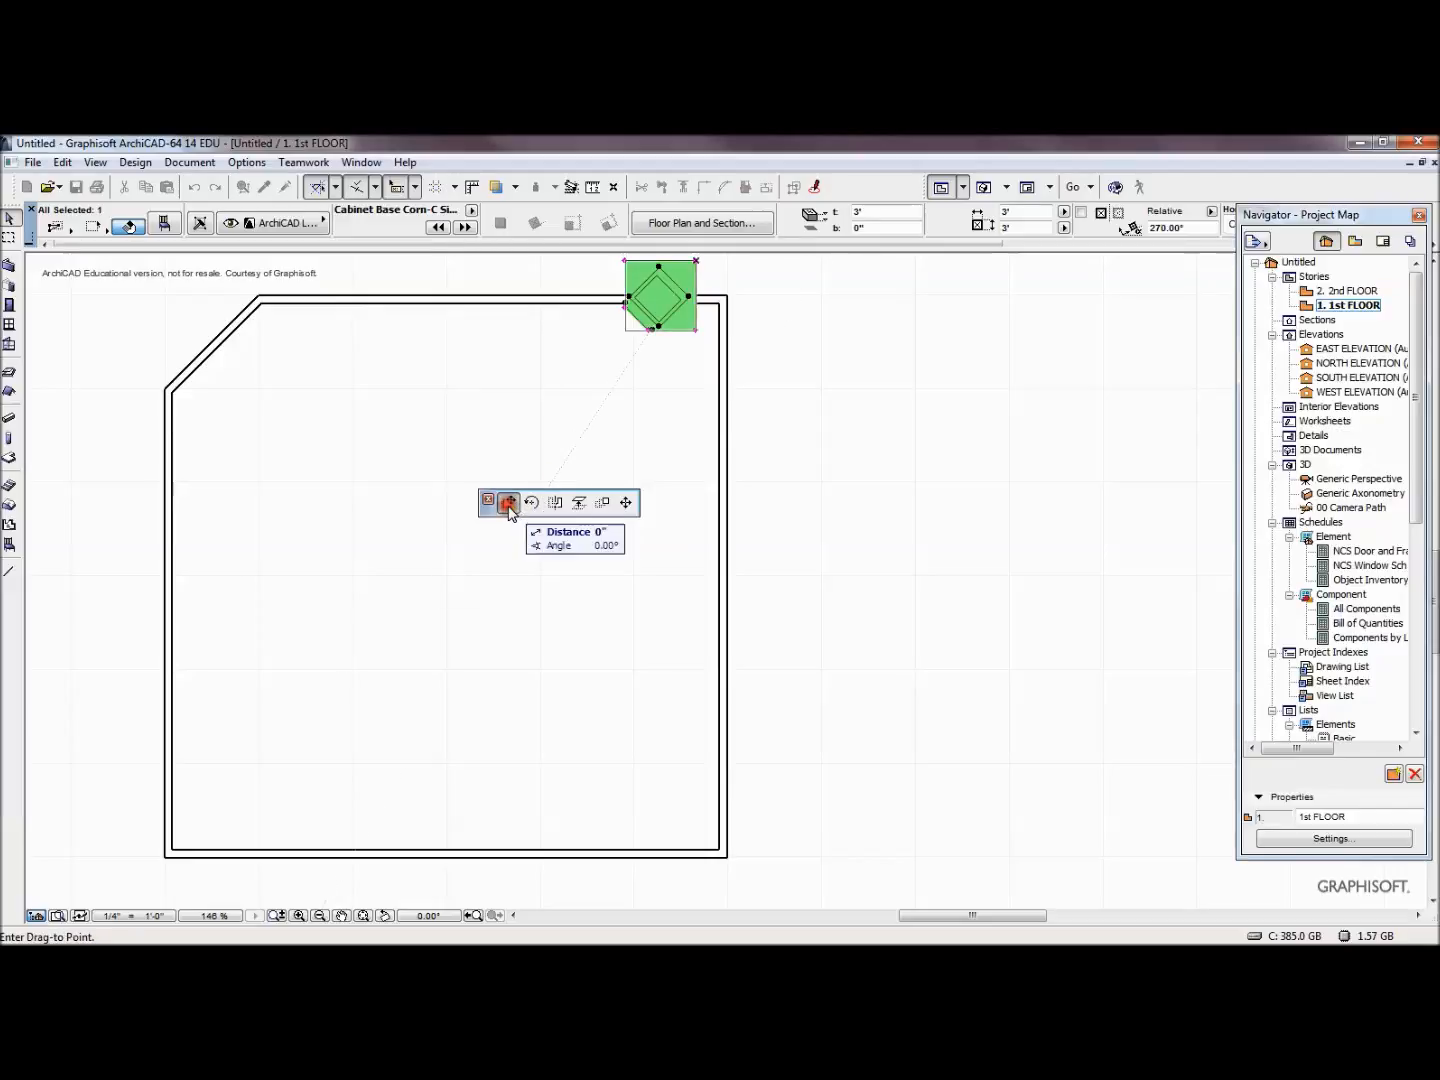
{"action": "left_click", "coordinate": [717, 305]}
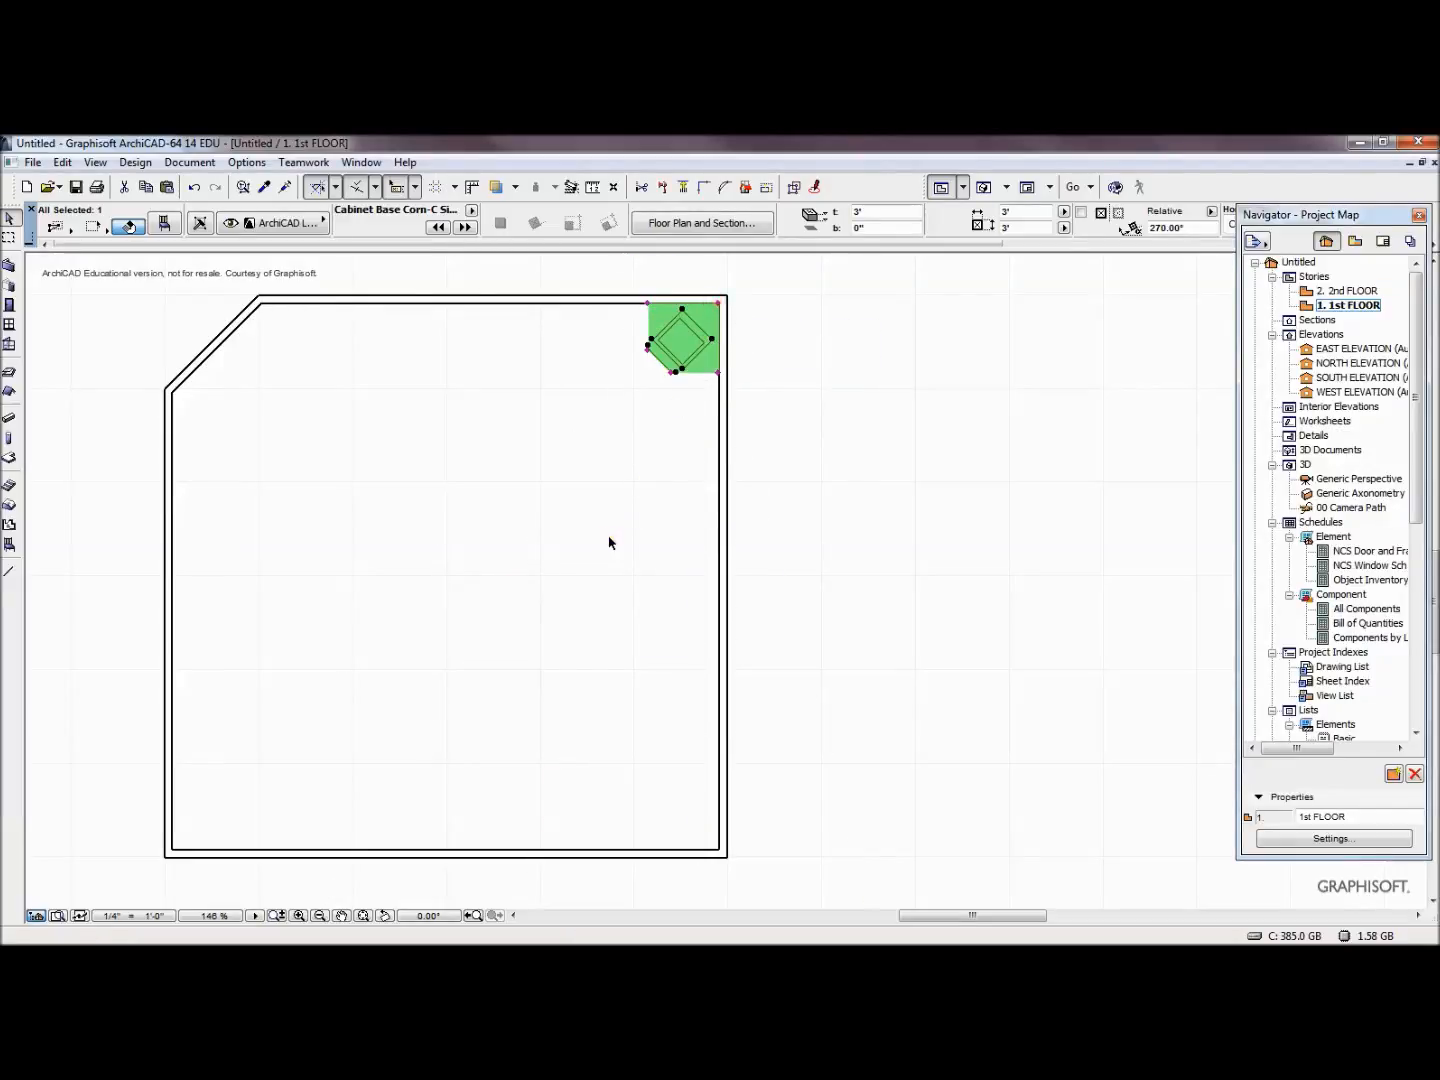
{"action": "left_click", "coordinate": [660, 524]}
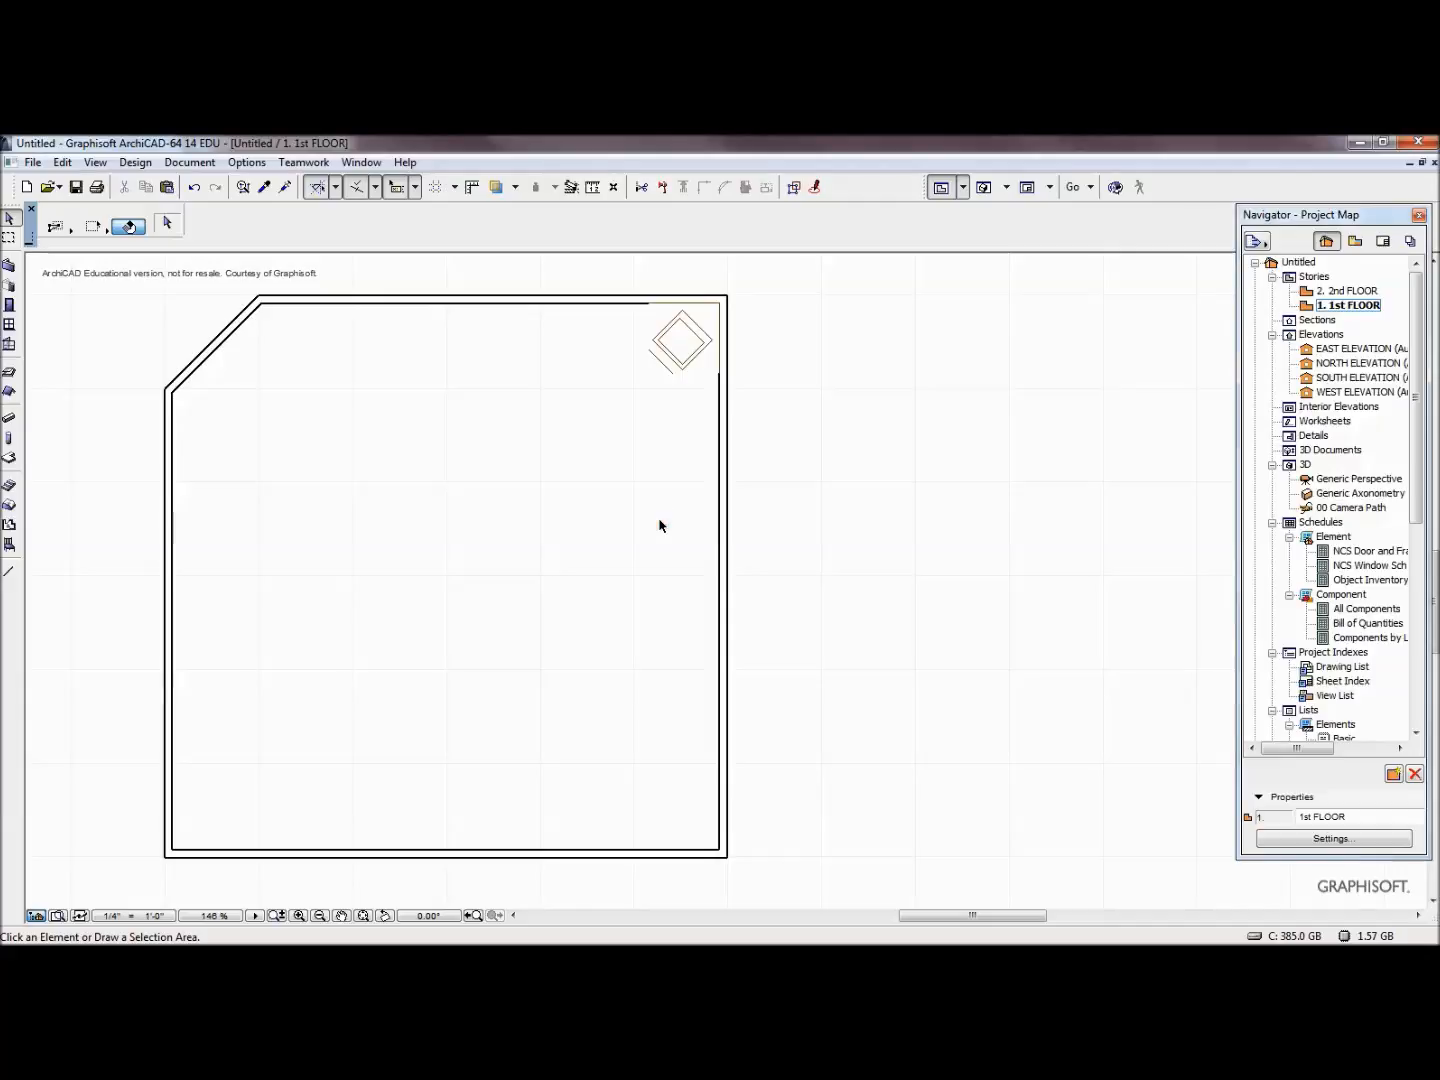
{"action": "key", "text": "F3"}
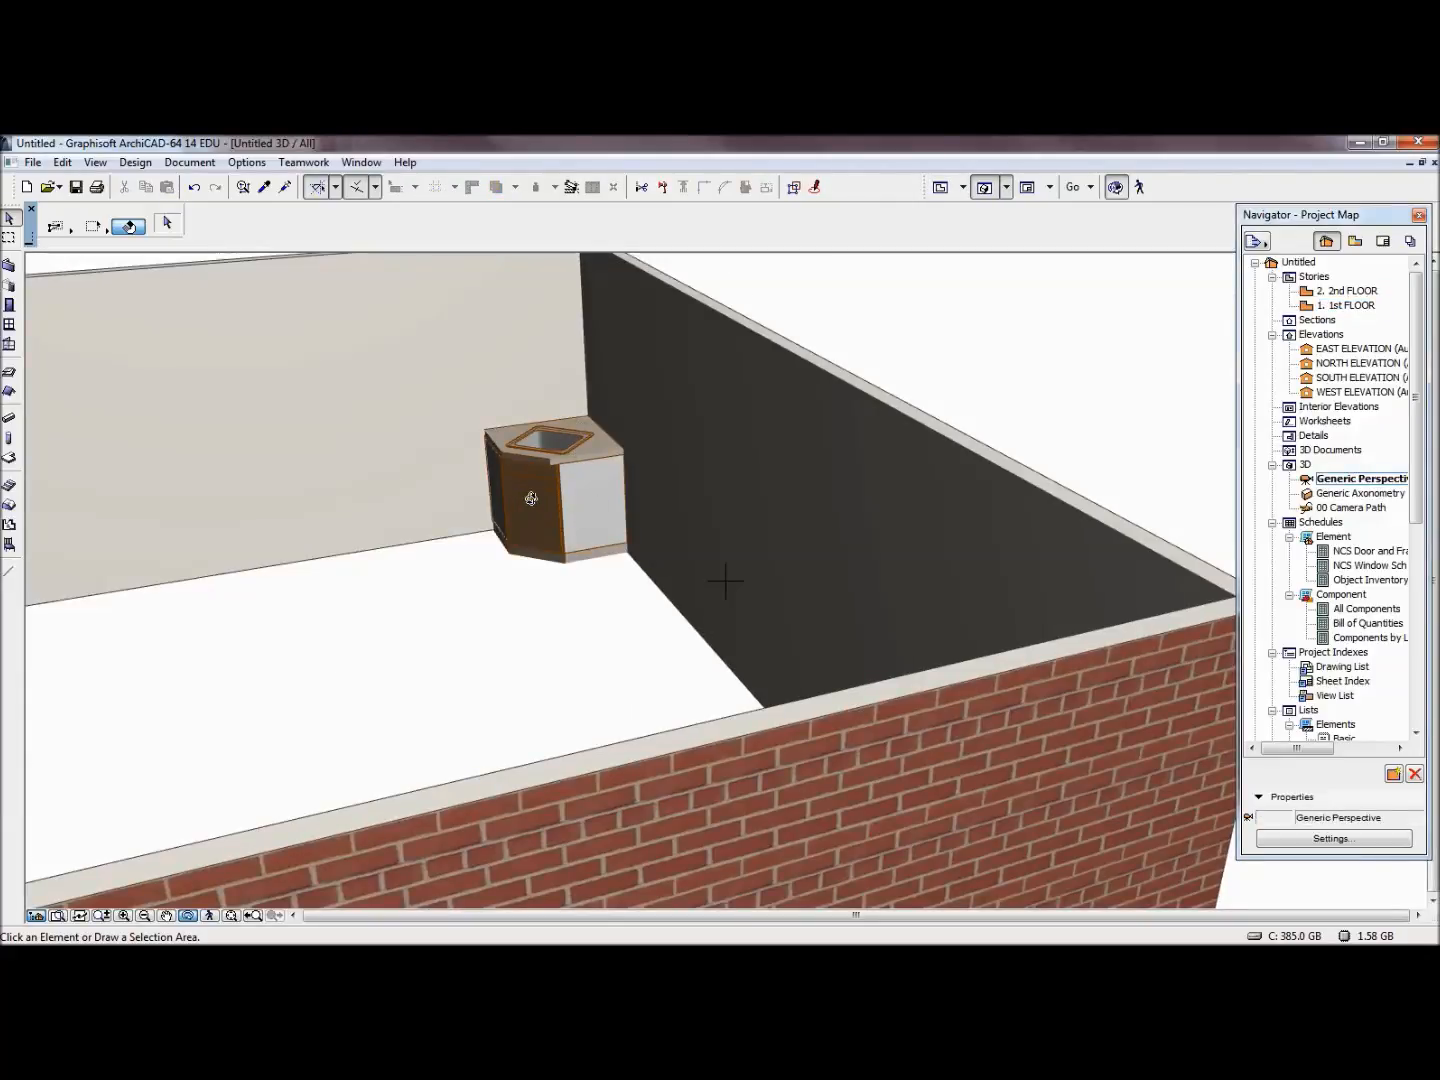
On the floor plan, mirror the sink cabinet about a vertical axis through its upper-left corner, and undo the mirroring
{"action": "key", "text": "F2"}
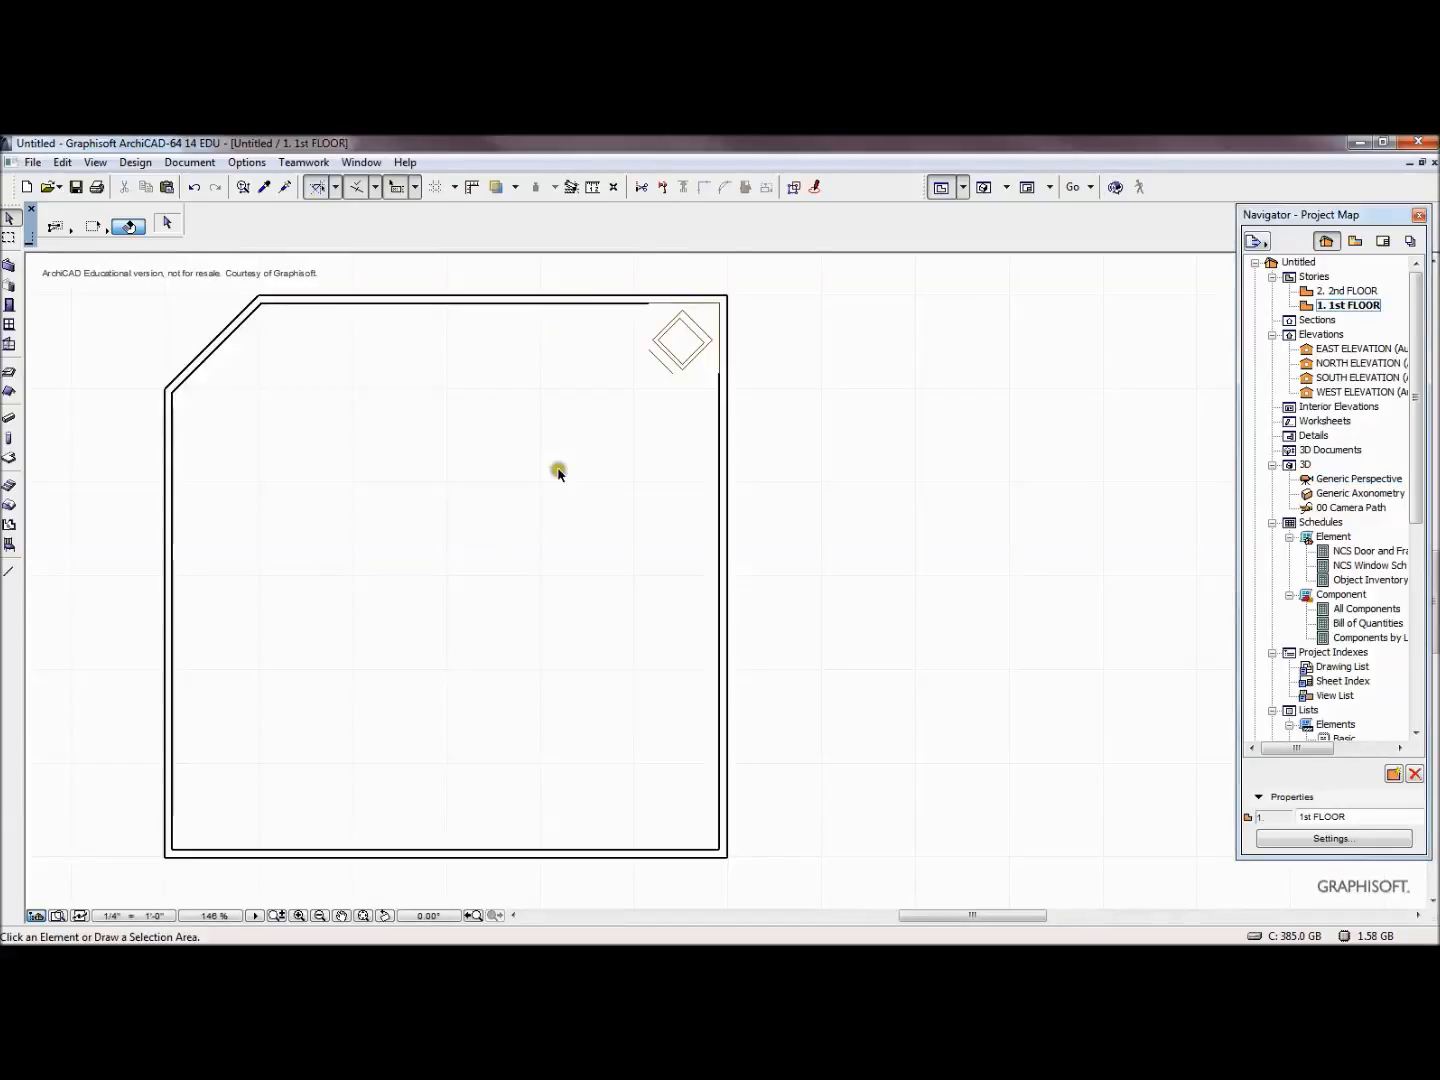
{"action": "left_click", "coordinate": [672, 354]}
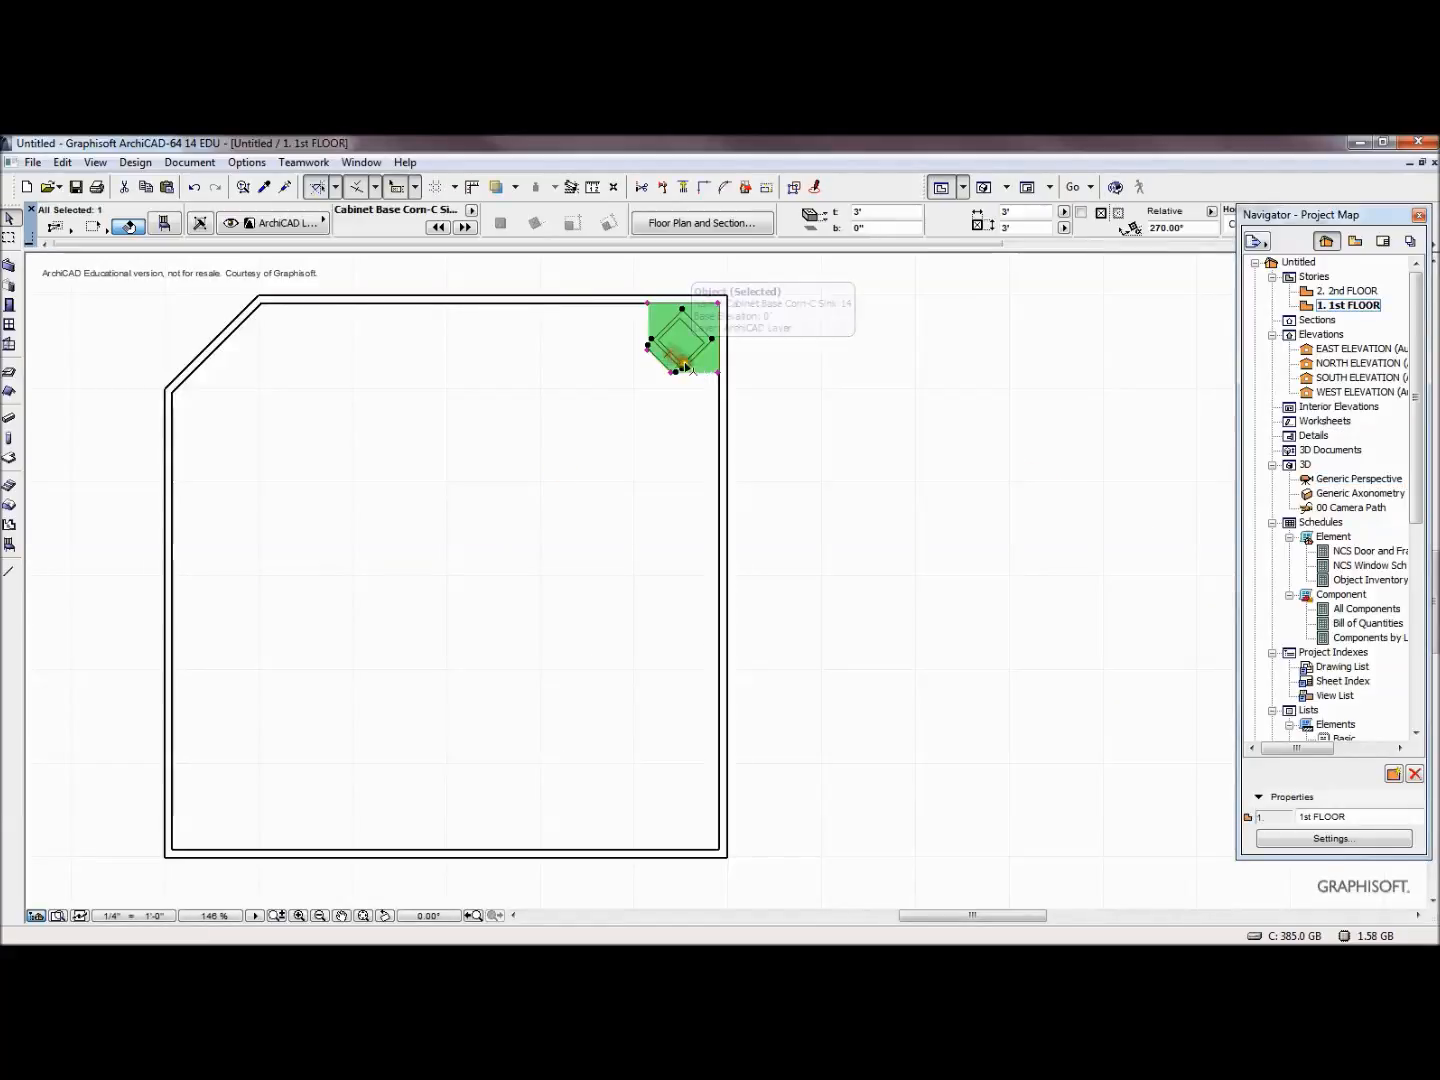
{"action": "left_click", "coordinate": [718, 305]}
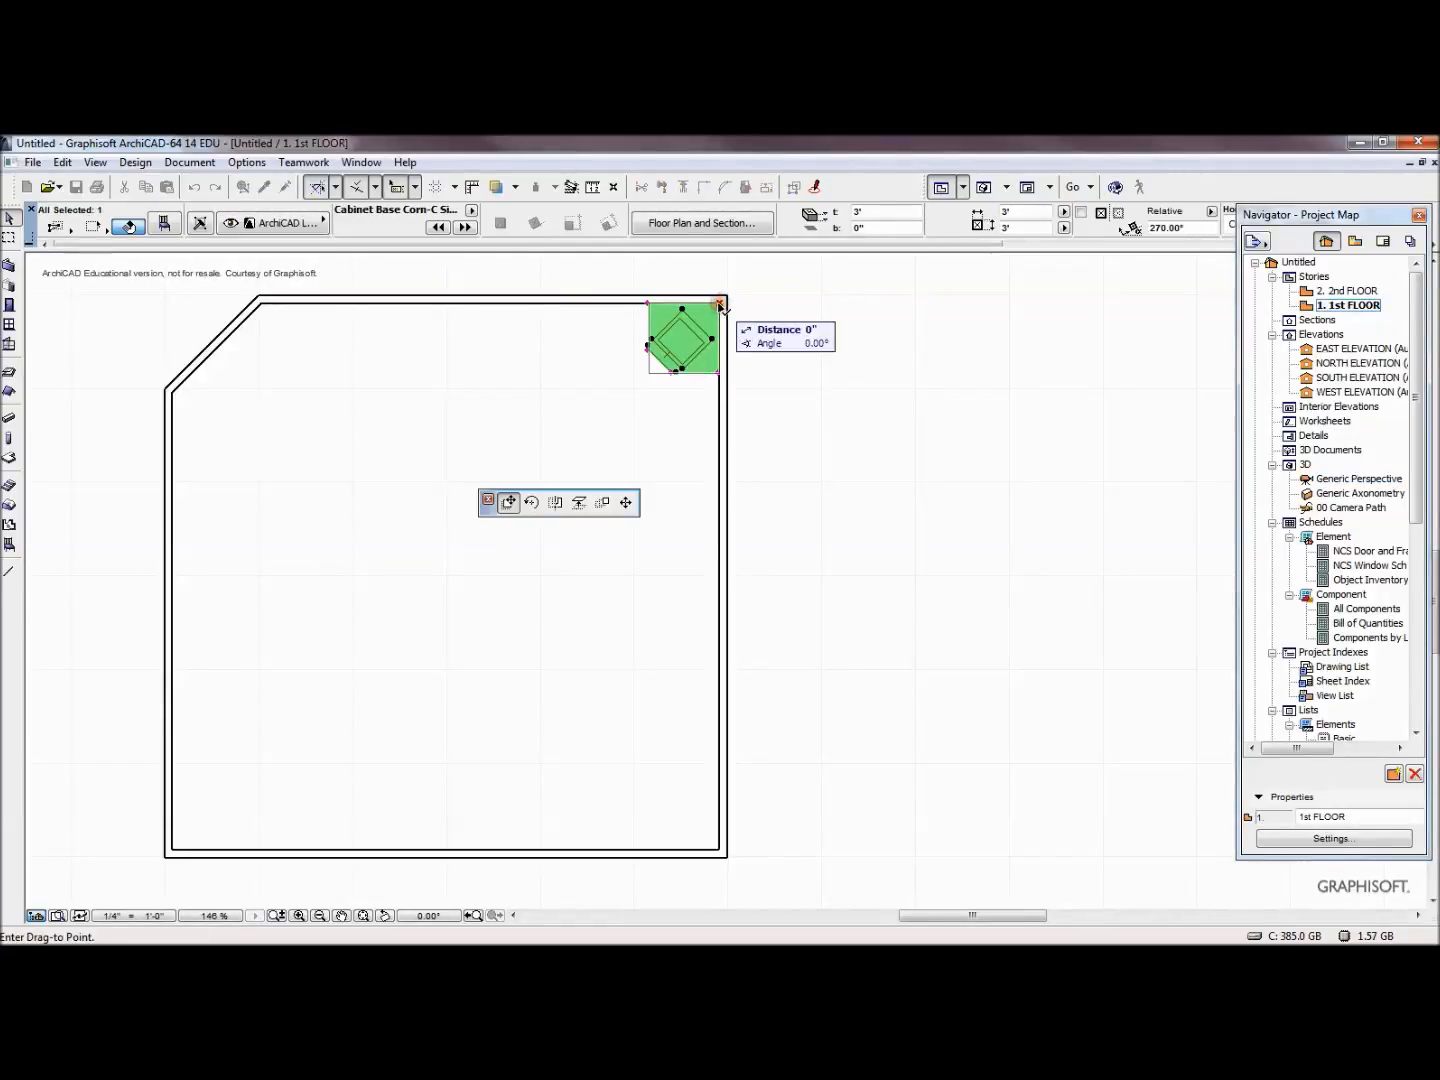
{"action": "left_click", "coordinate": [554, 503]}
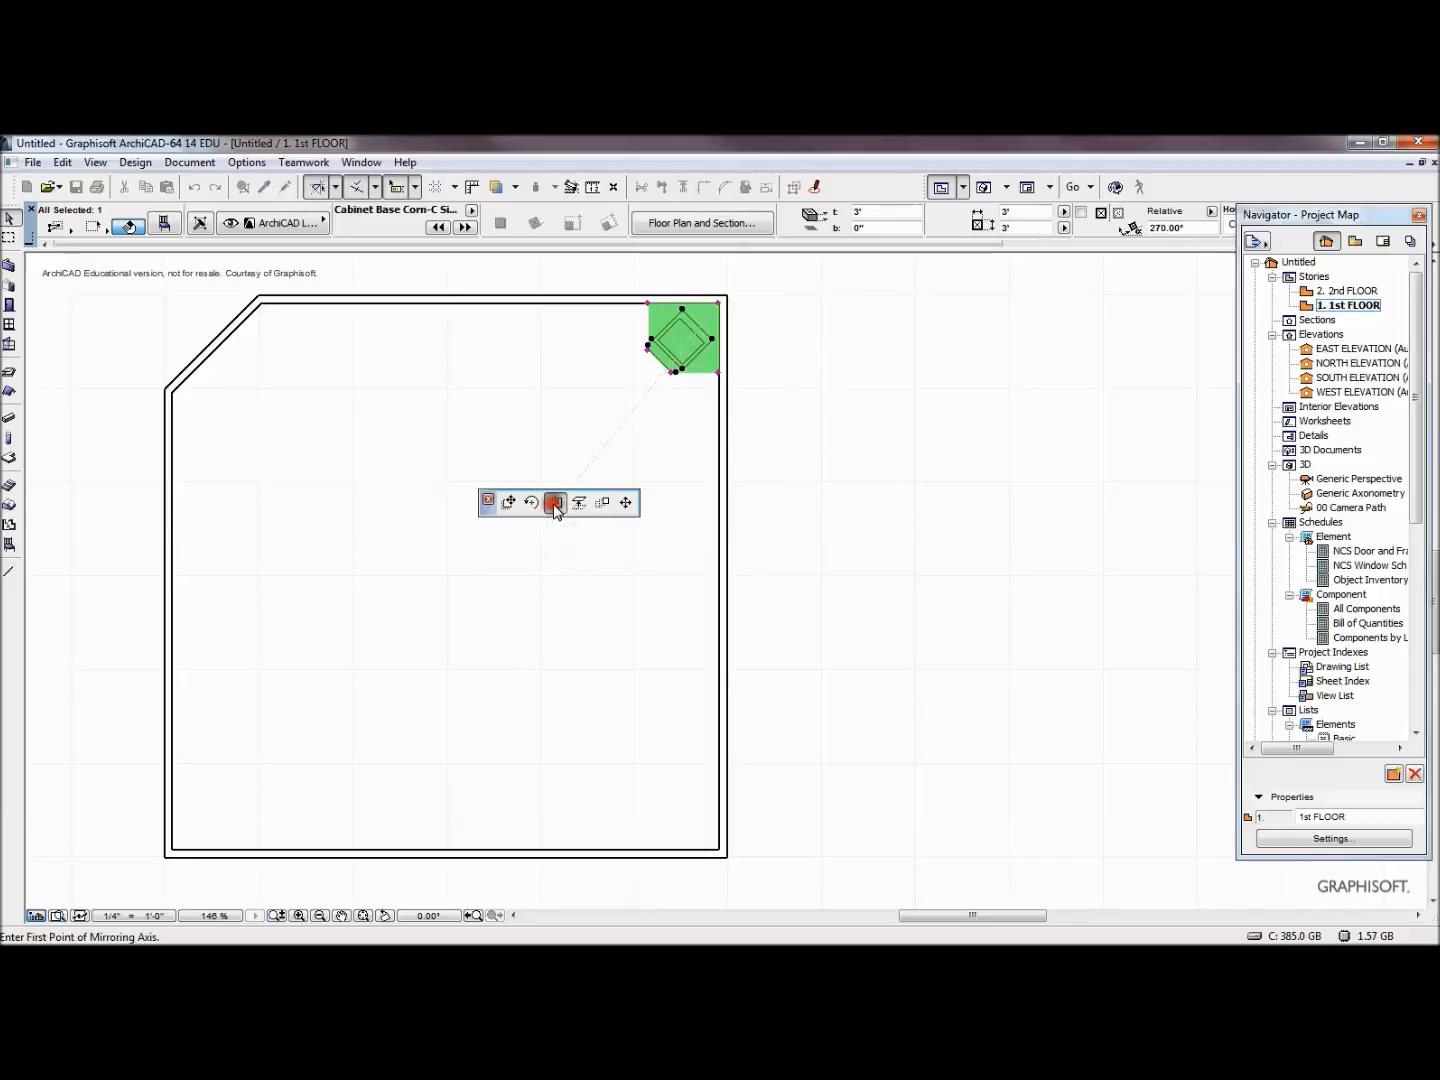
{"action": "left_click", "coordinate": [648, 304]}
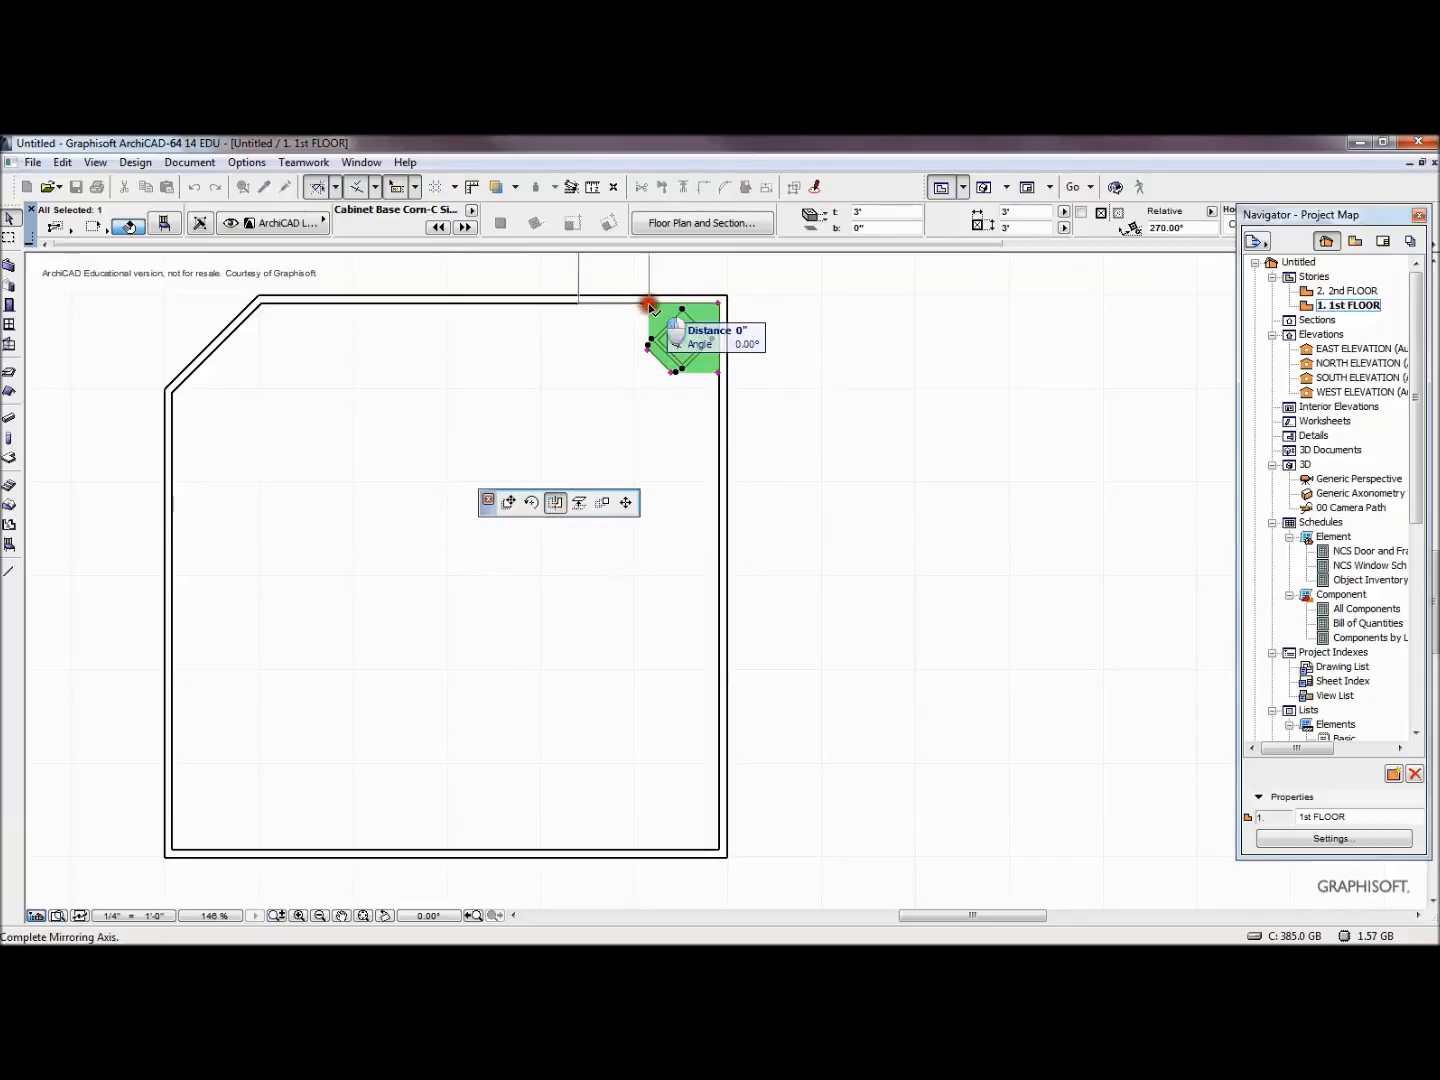
{"action": "left_click", "coordinate": [652, 467]}
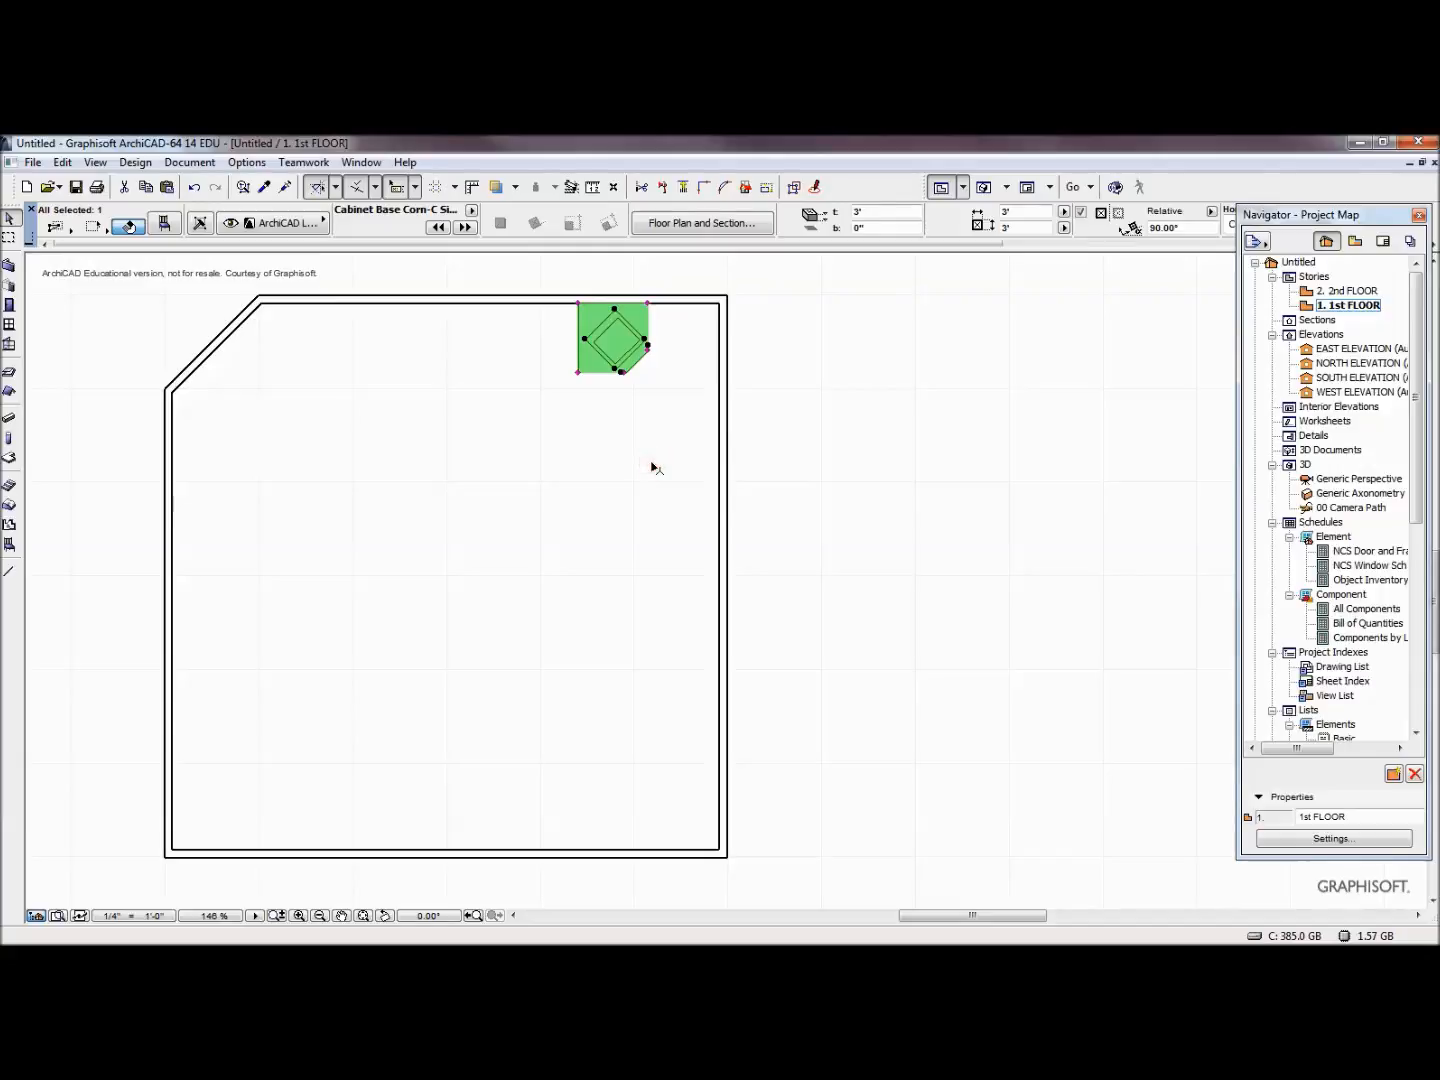
{"action": "left_click", "coordinate": [692, 358]}
{"action": "left_click", "coordinate": [617, 350]}
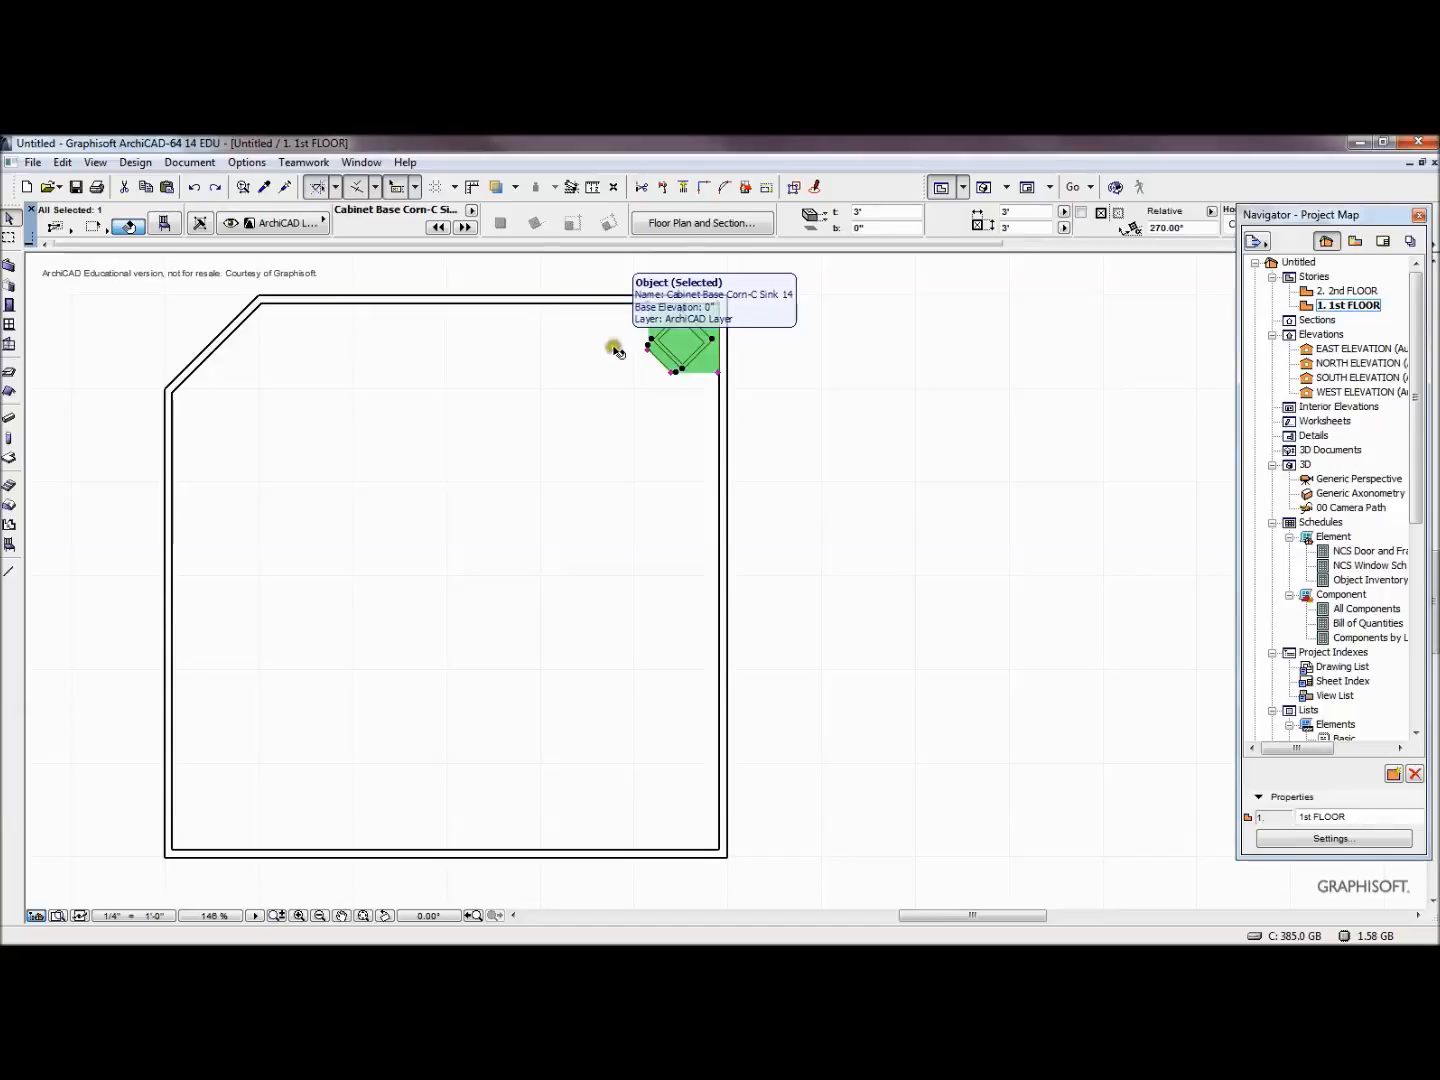
Open the Elevate settings for the sink cabinet, keep the elevation offset at 0", and close them
{"action": "left_click", "coordinate": [647, 350]}
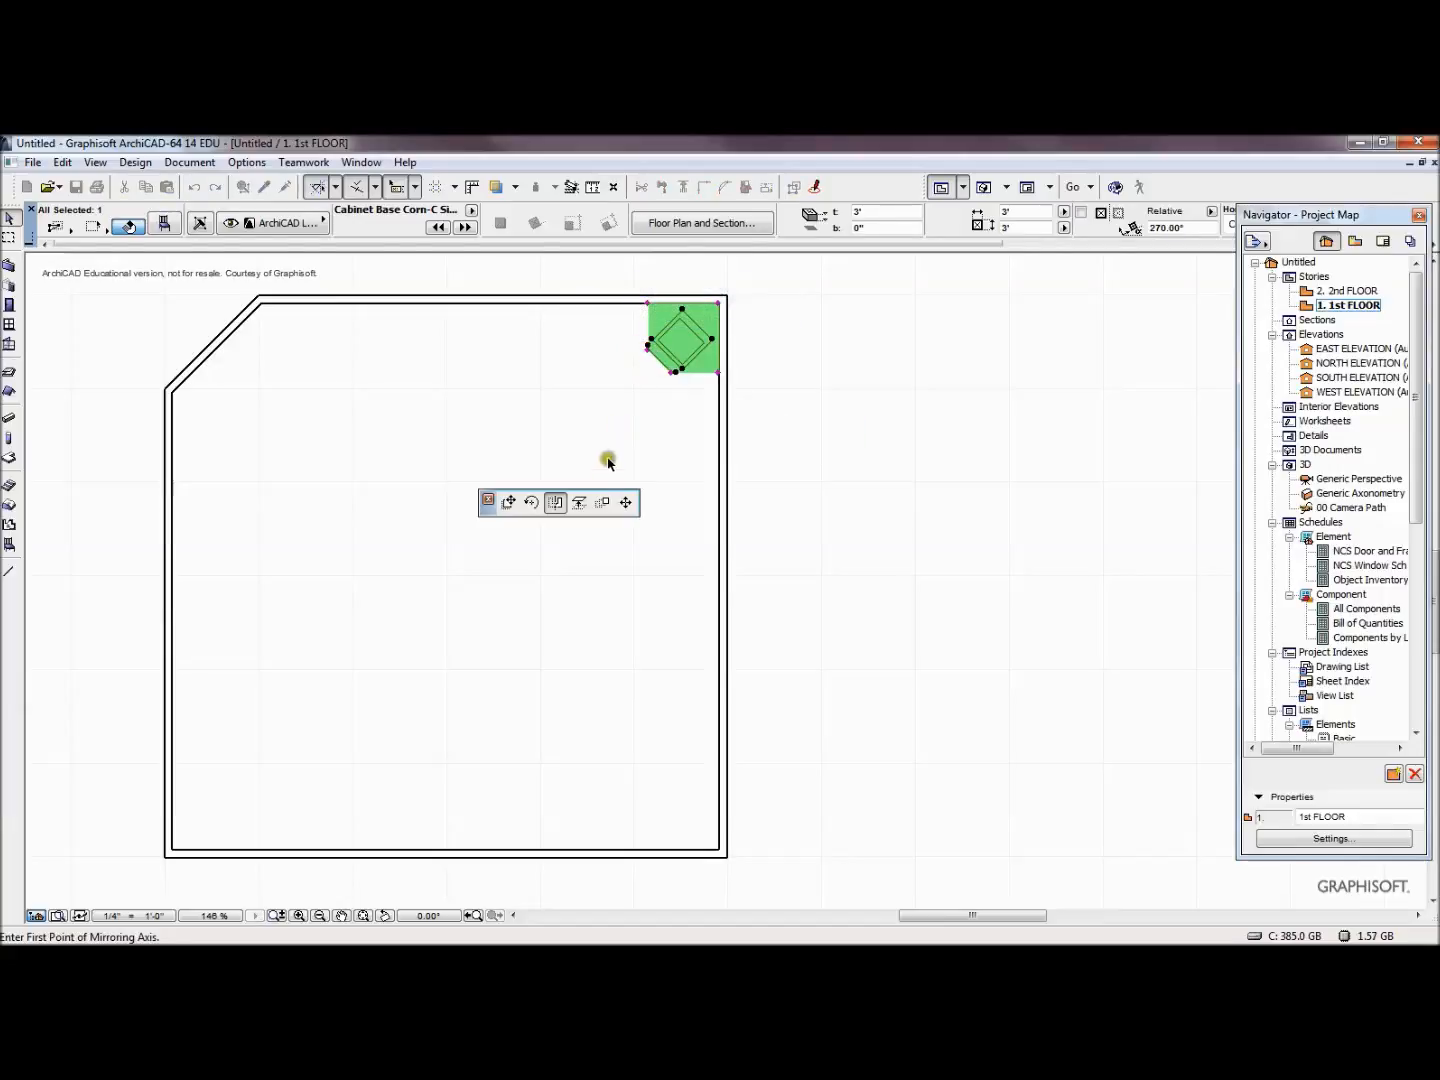
{"action": "left_click", "coordinate": [580, 503]}
{"action": "left_click", "coordinate": [785, 409]}
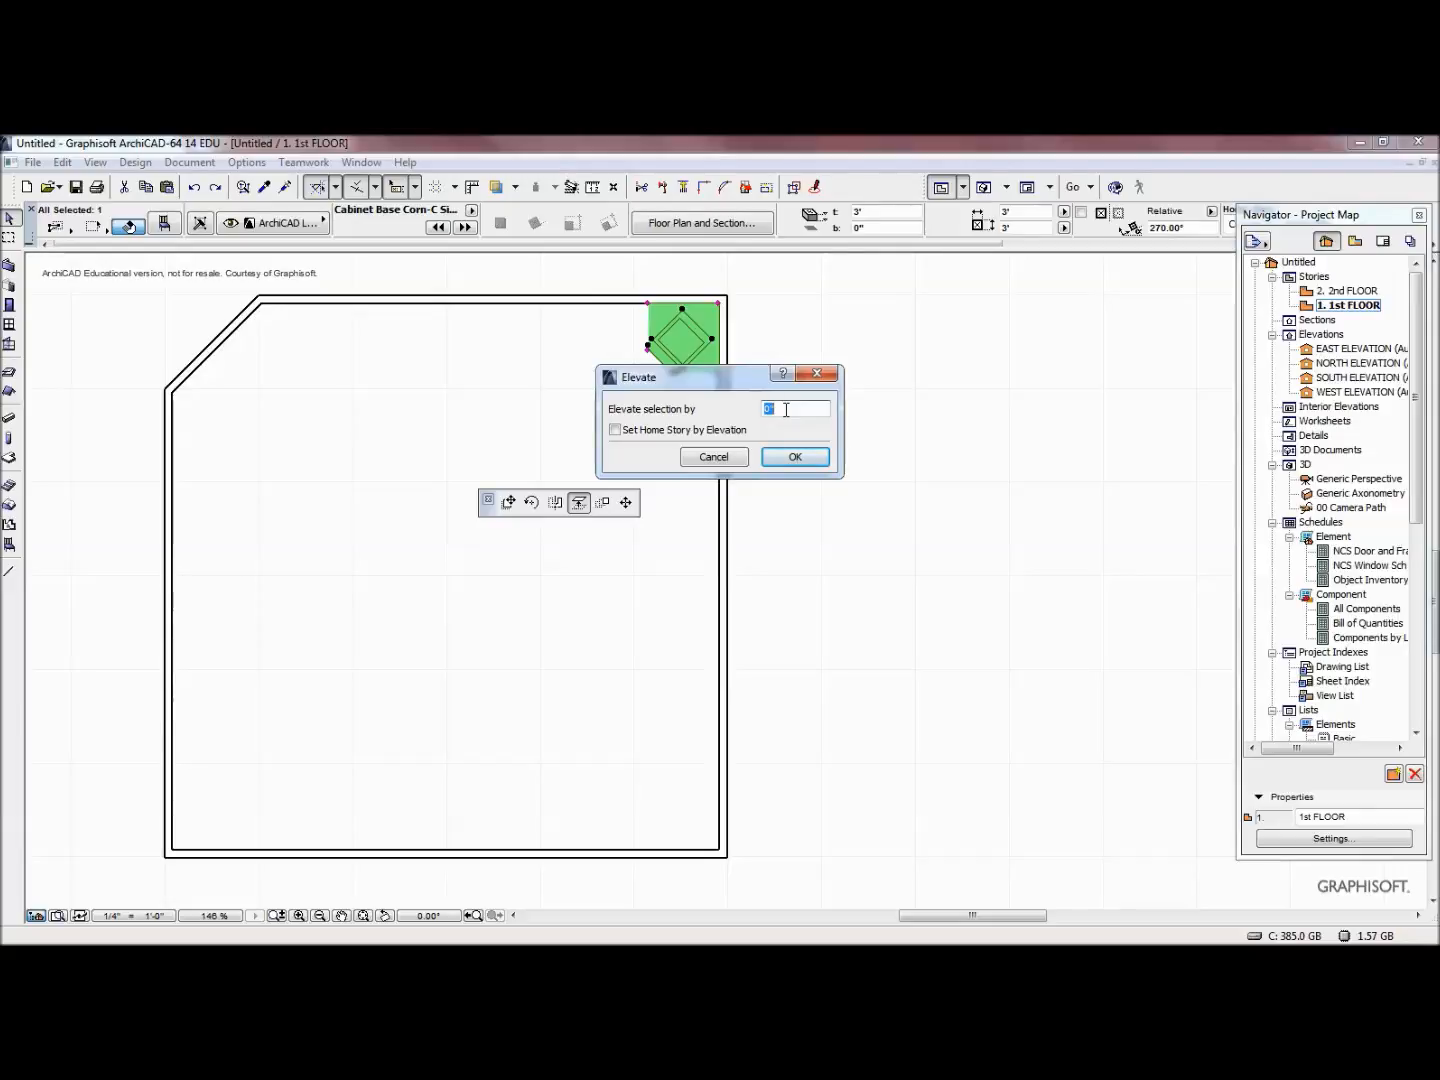
{"action": "left_click", "coordinate": [801, 457]}
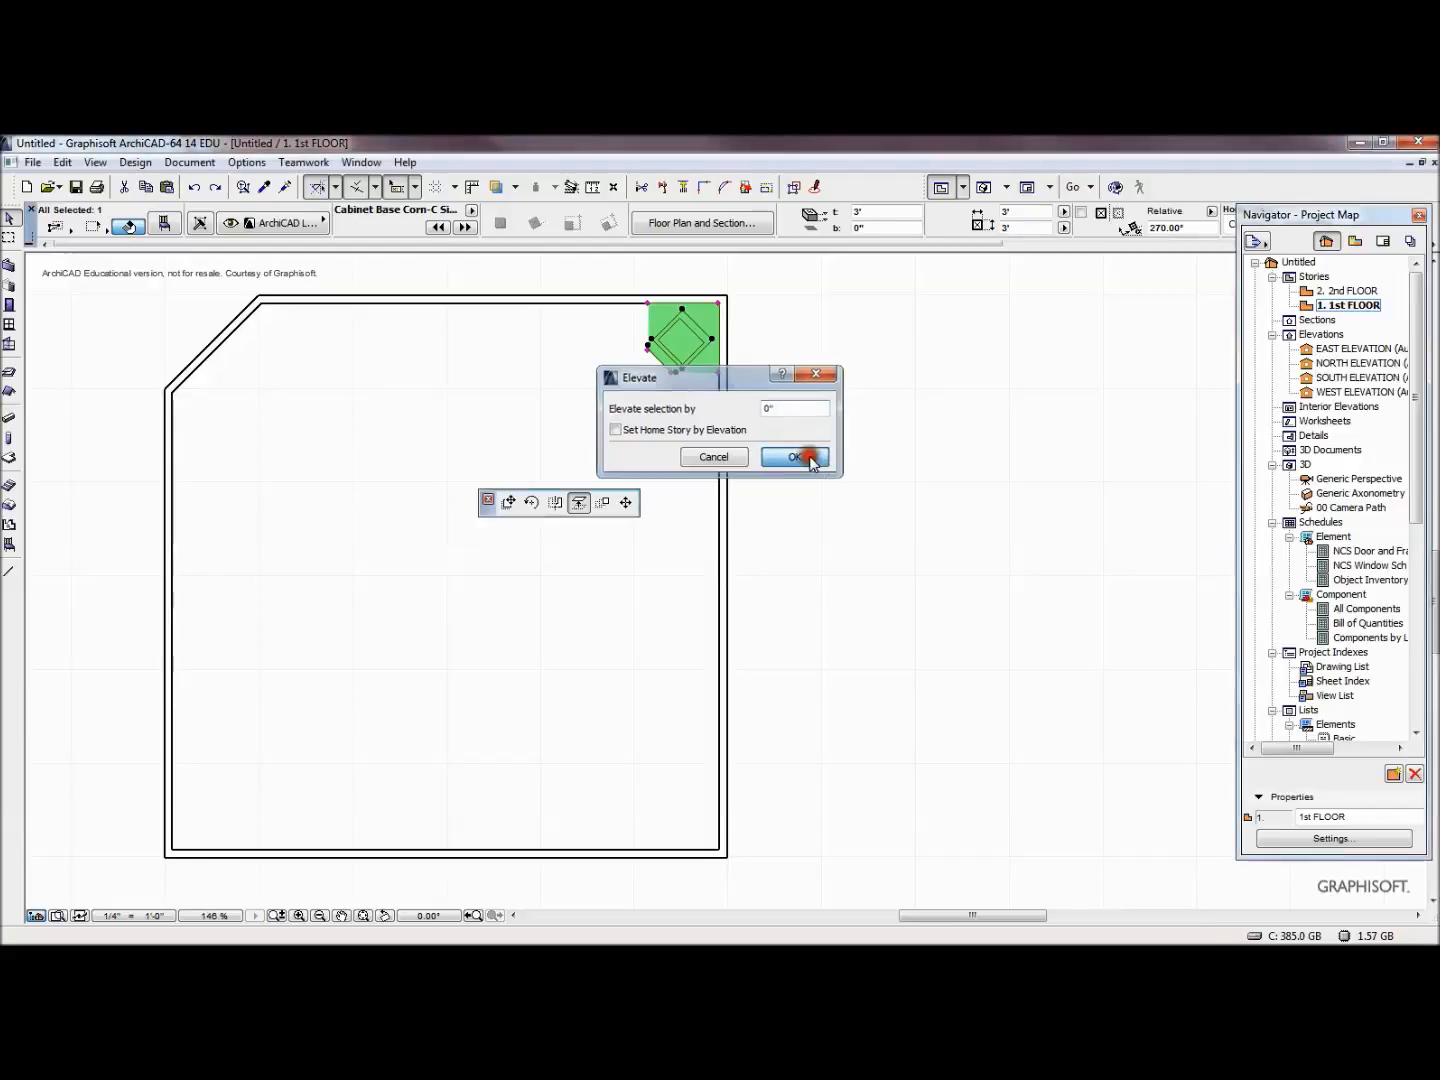
{"action": "left_click", "coordinate": [716, 301]}
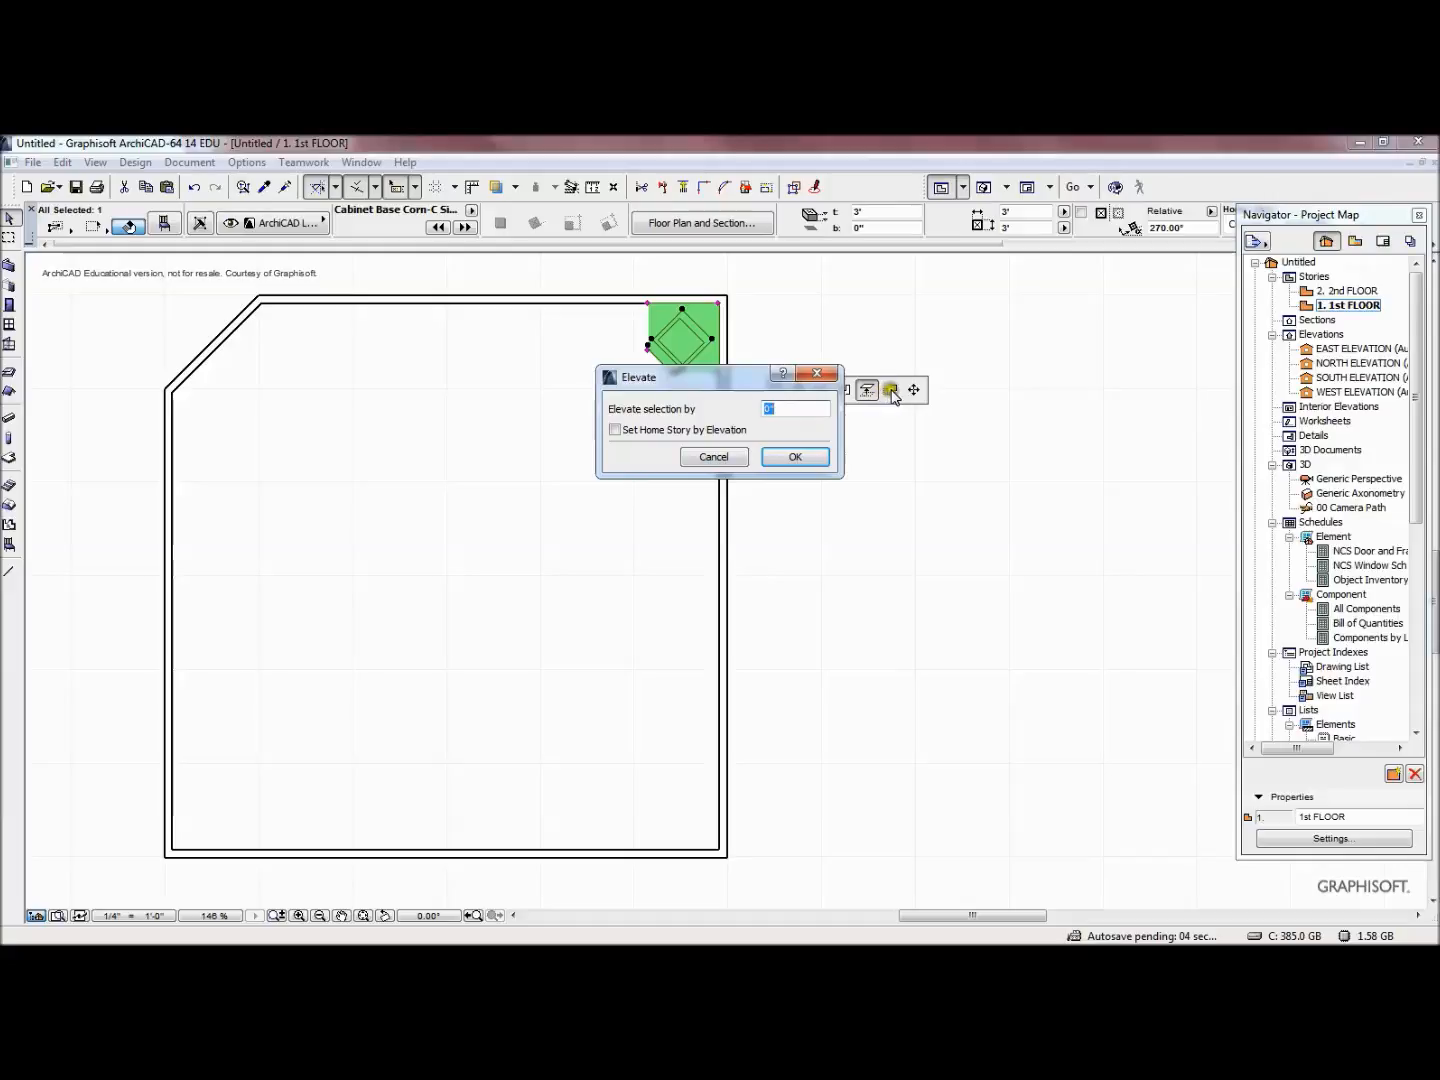
{"action": "left_click", "coordinate": [795, 459]}
{"action": "left_click", "coordinate": [729, 455]}
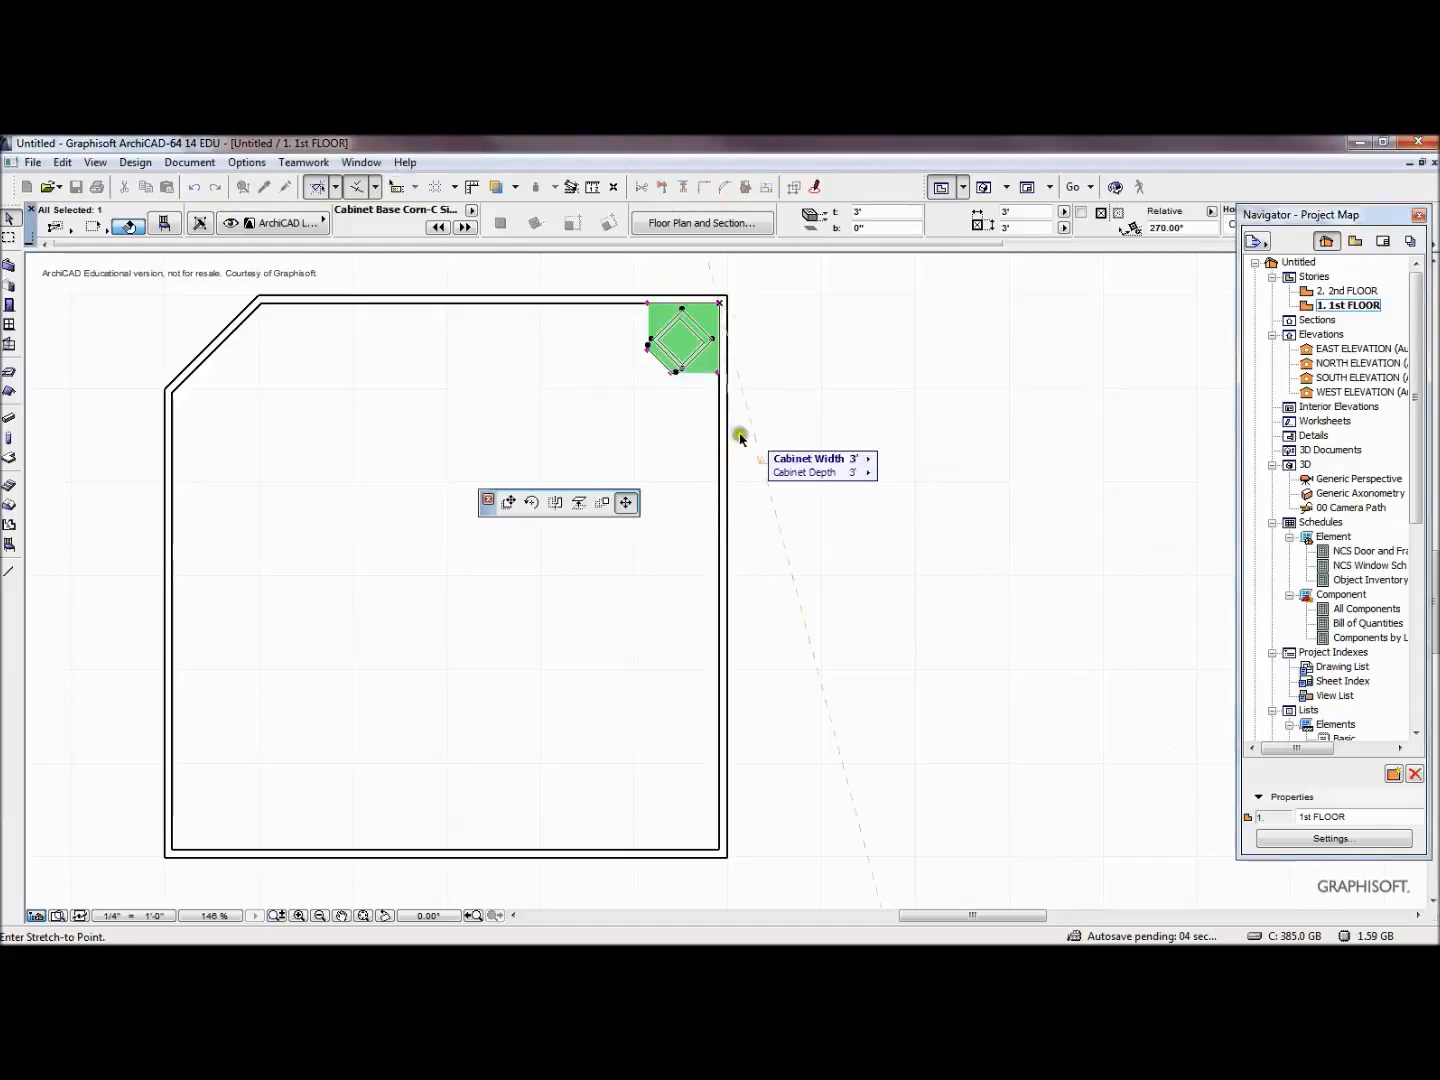
Multiply the sink cabinet with the Drag and Increment options into 2 copies outside the right wall, about 6'-9" apart, and view them in 3D
{"action": "left_click", "coordinate": [605, 502]}
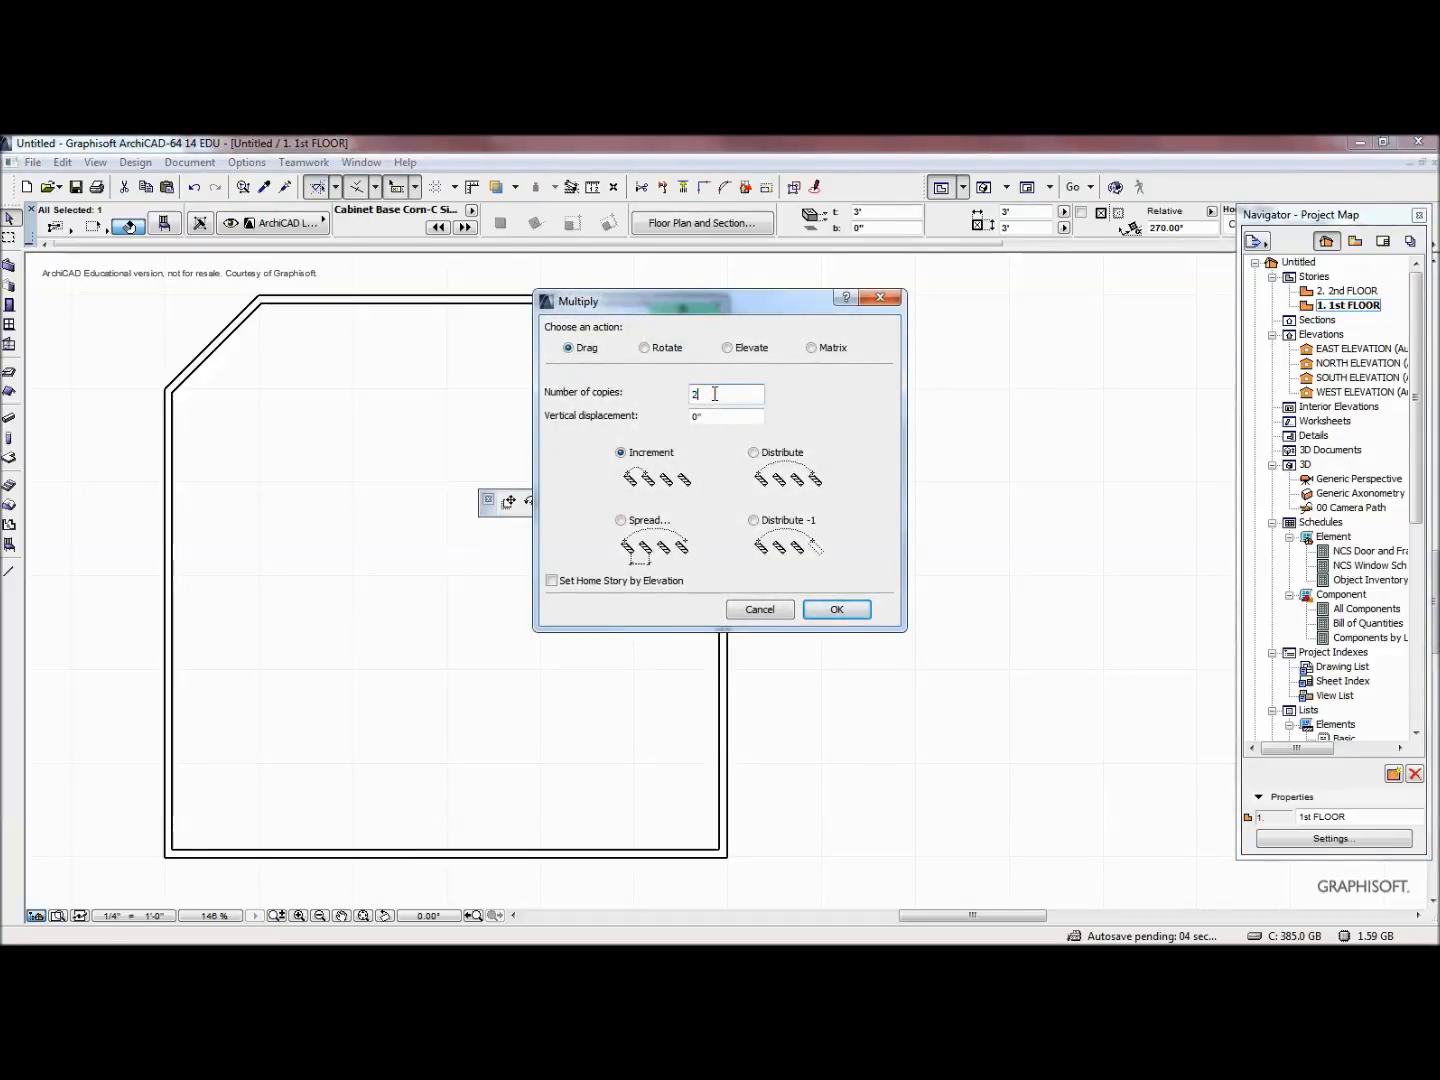
{"action": "left_click", "coordinate": [830, 610]}
{"action": "left_click", "coordinate": [719, 373]}
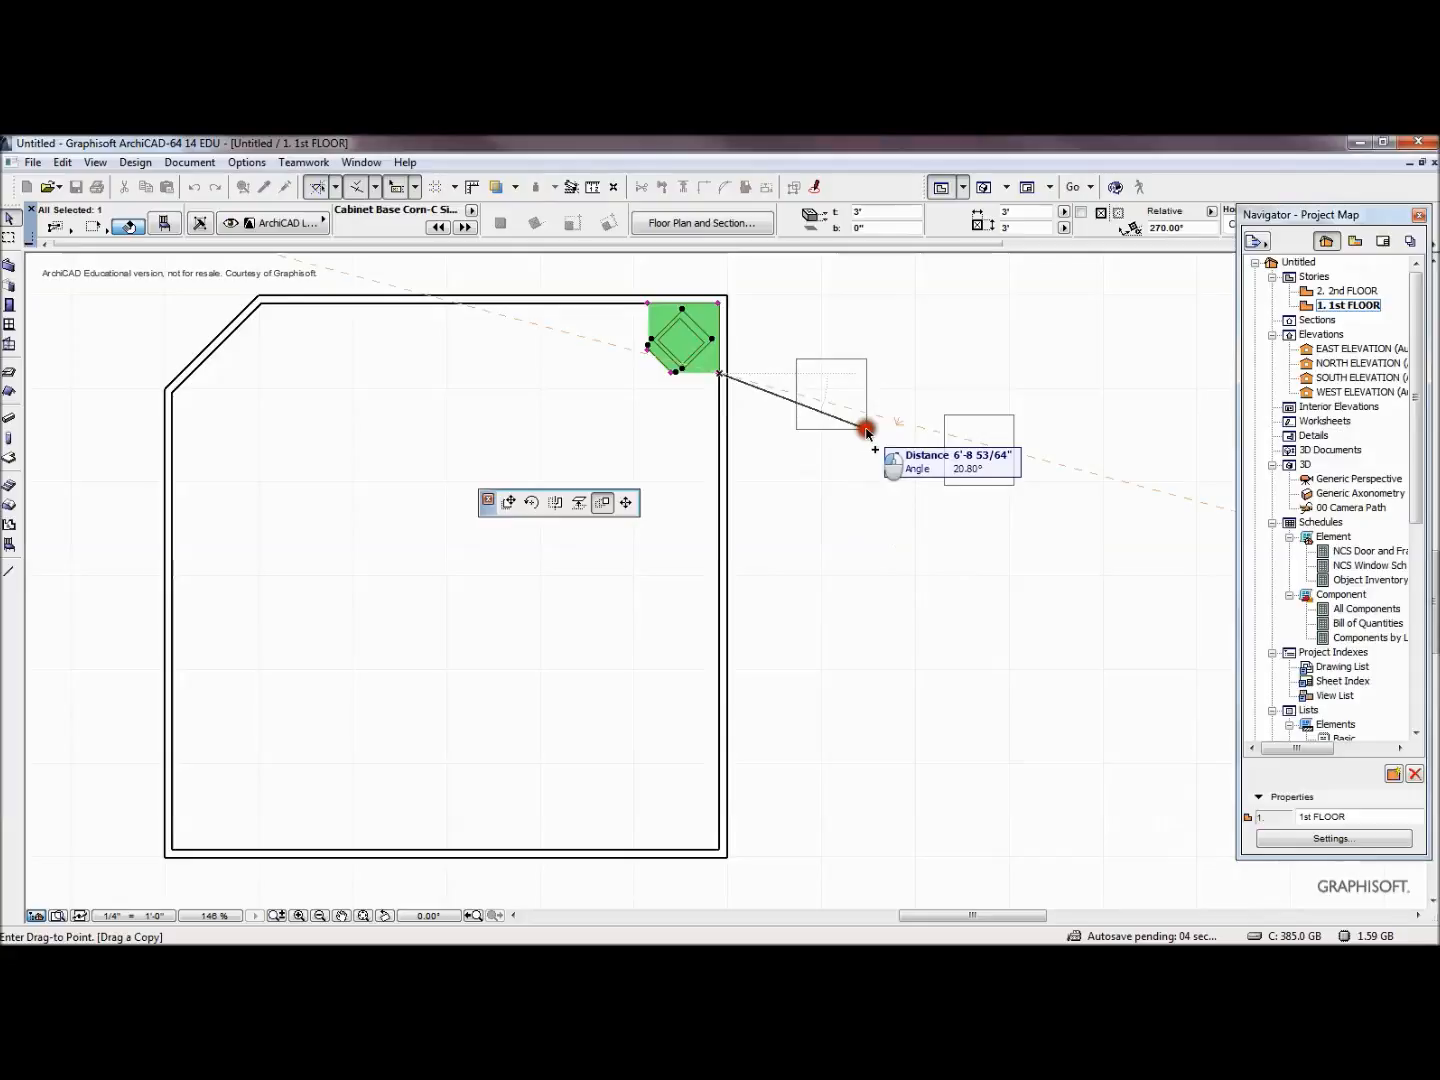
{"action": "left_click", "coordinate": [863, 430]}
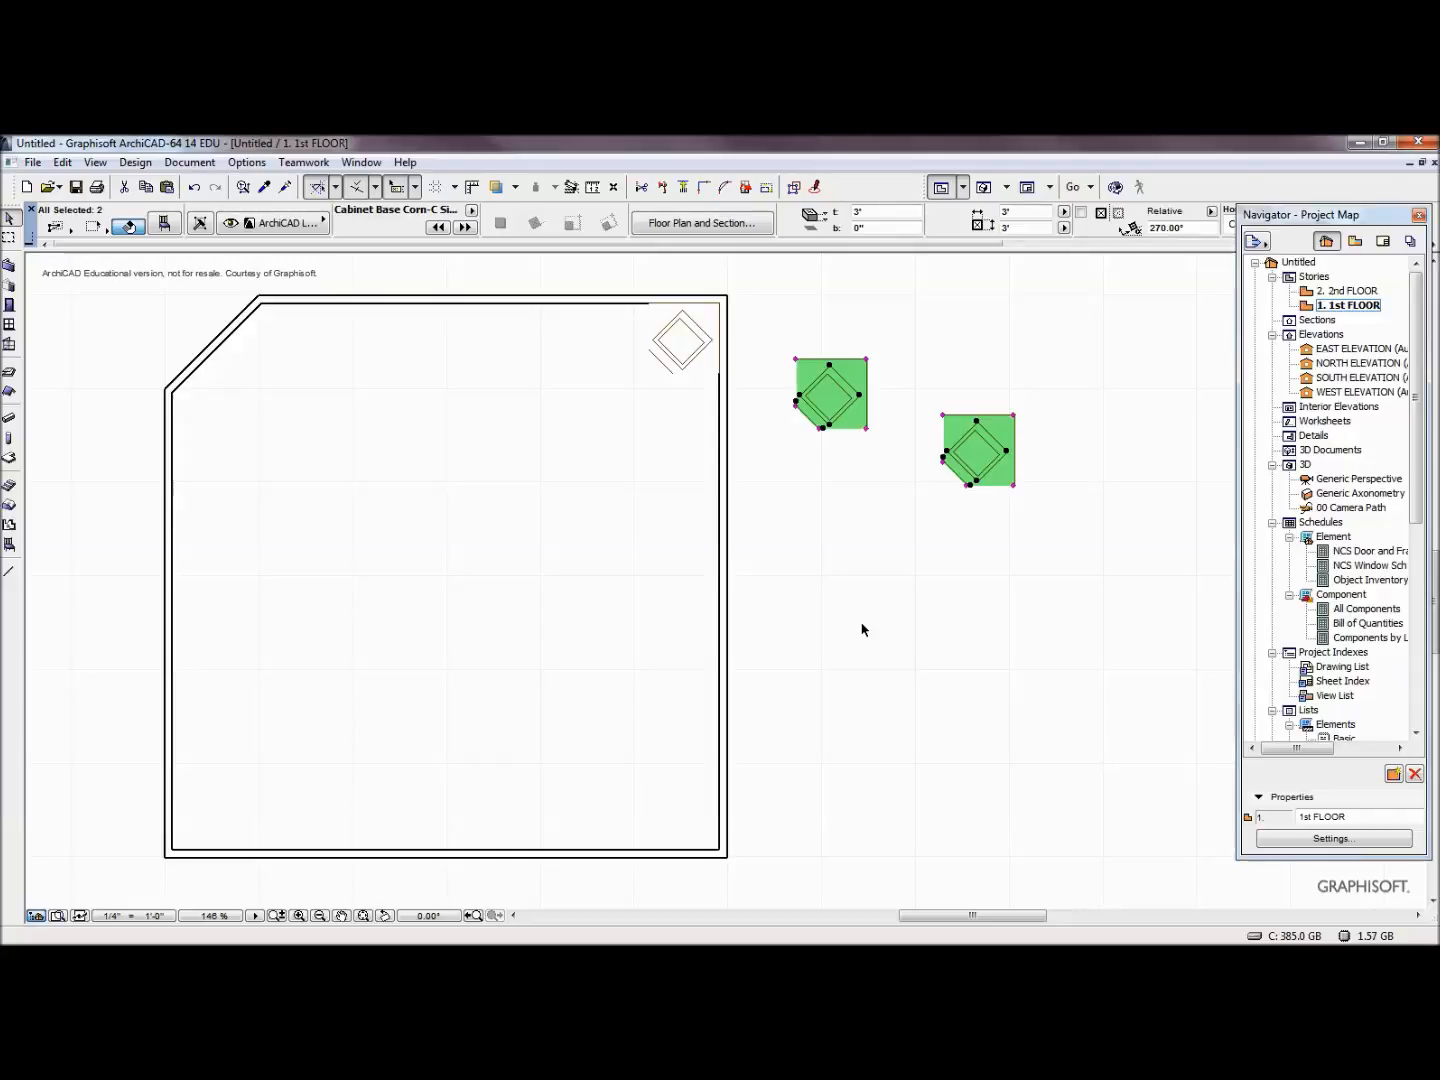
{"action": "key", "text": "Escape"}
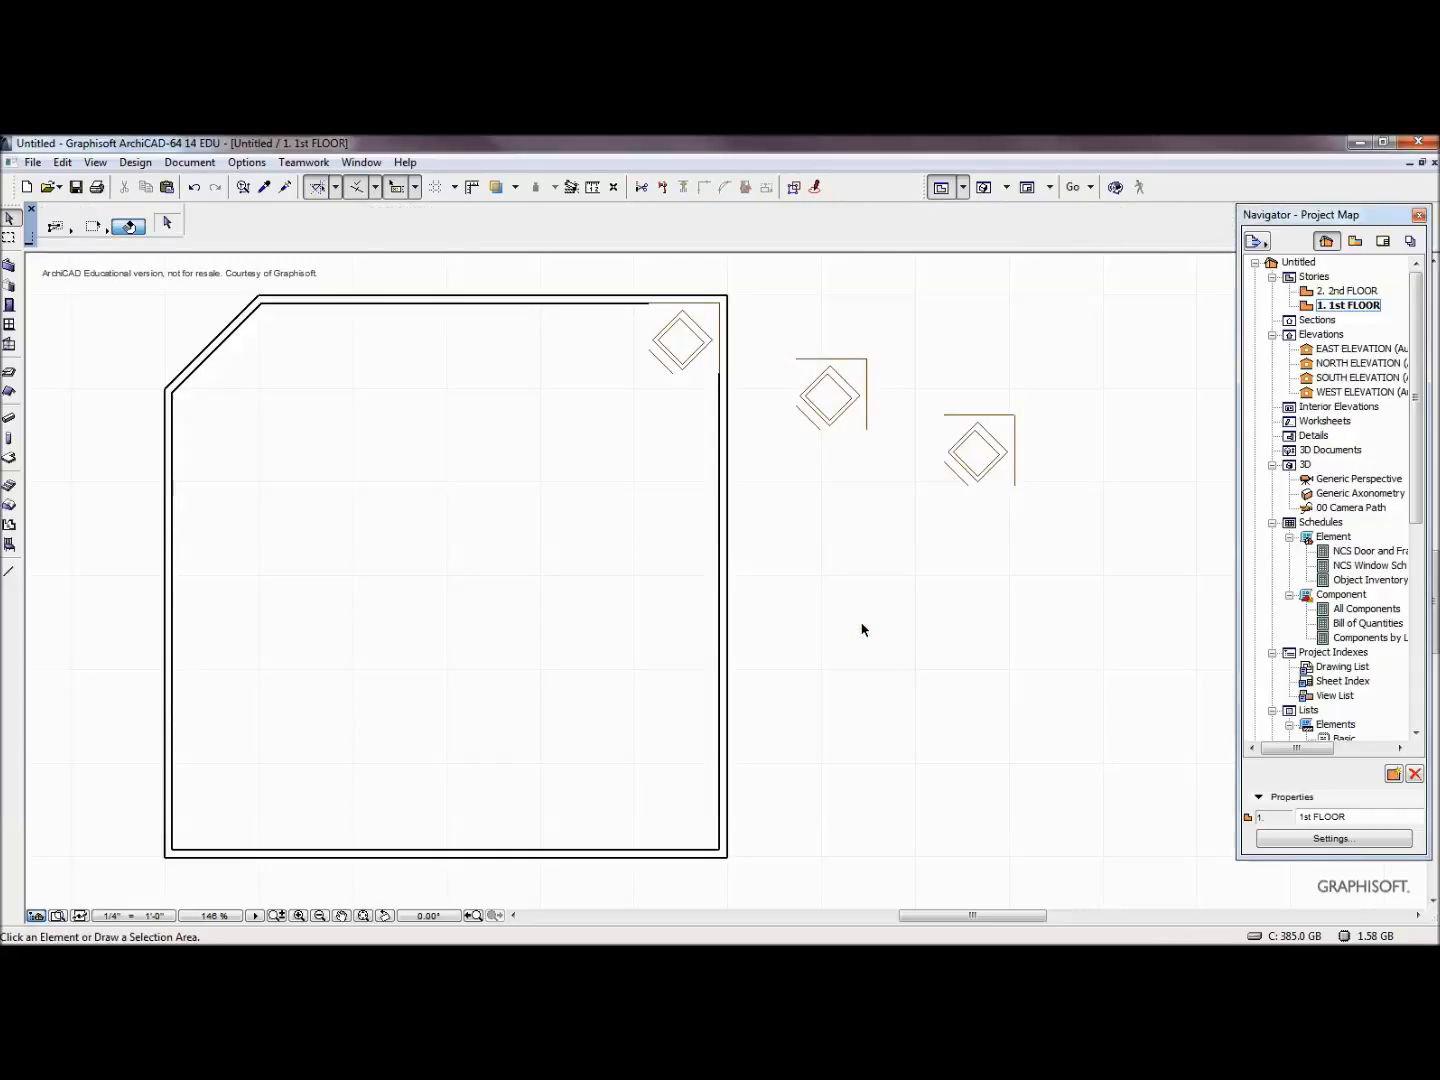
{"action": "key", "text": "F3"}
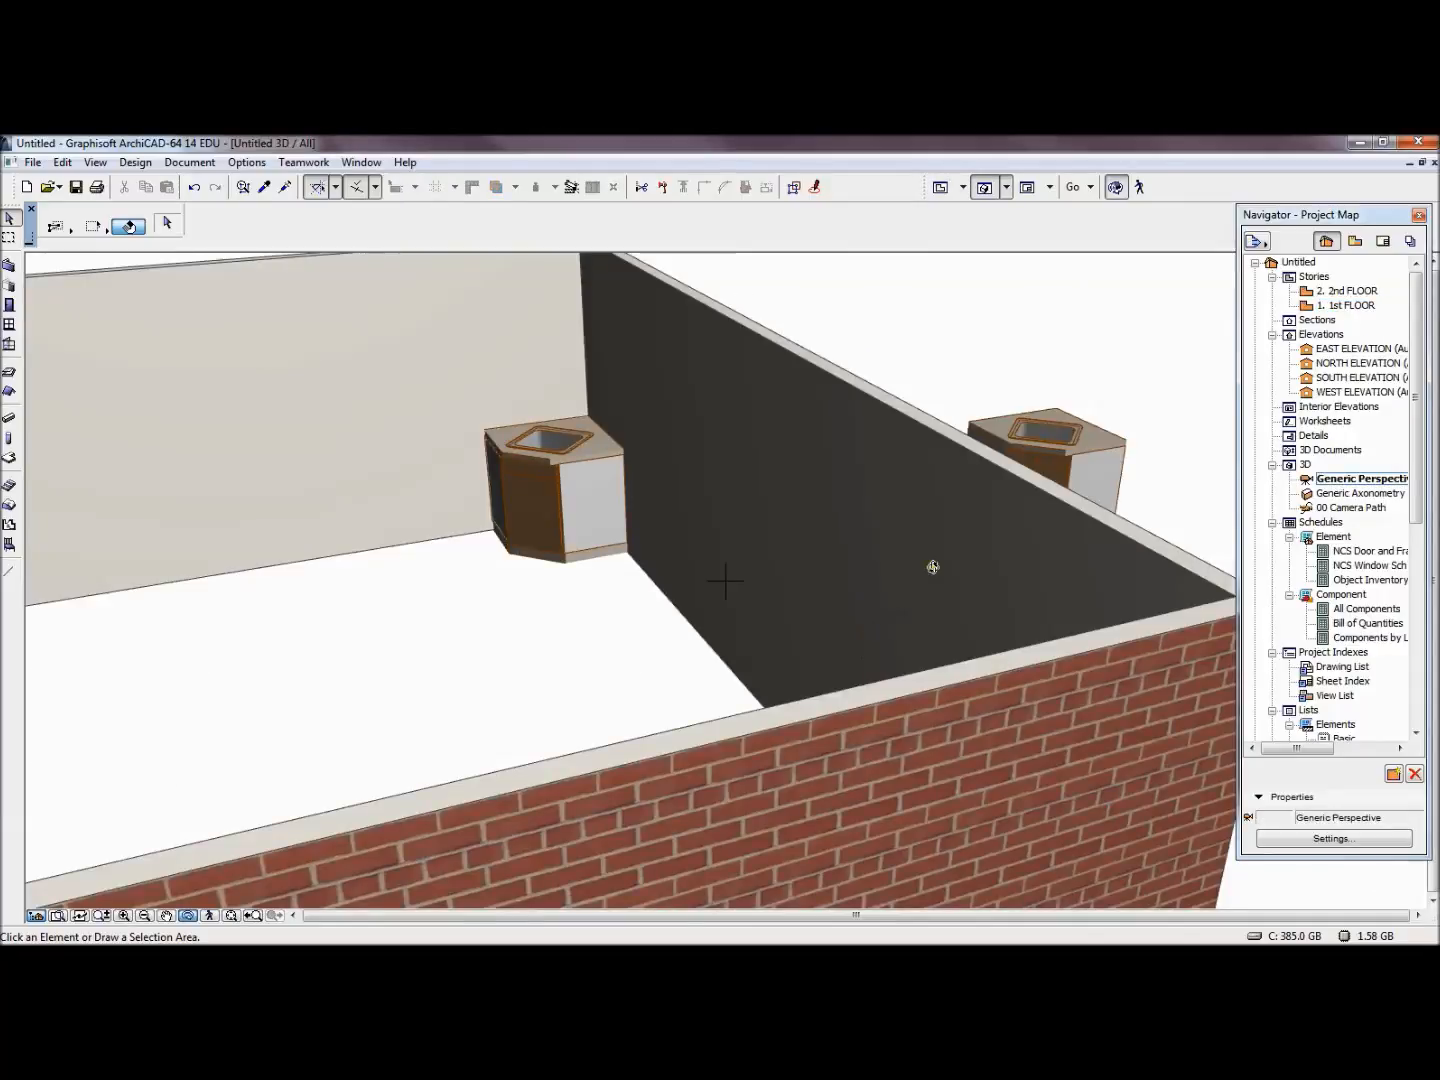
Rotate the middle sink cabinet, just outside the right wall, about its back corner to an angle of 0.00°
{"action": "scroll", "coordinate": [864, 595], "scroll_direction": "down", "scroll_amount": 5}
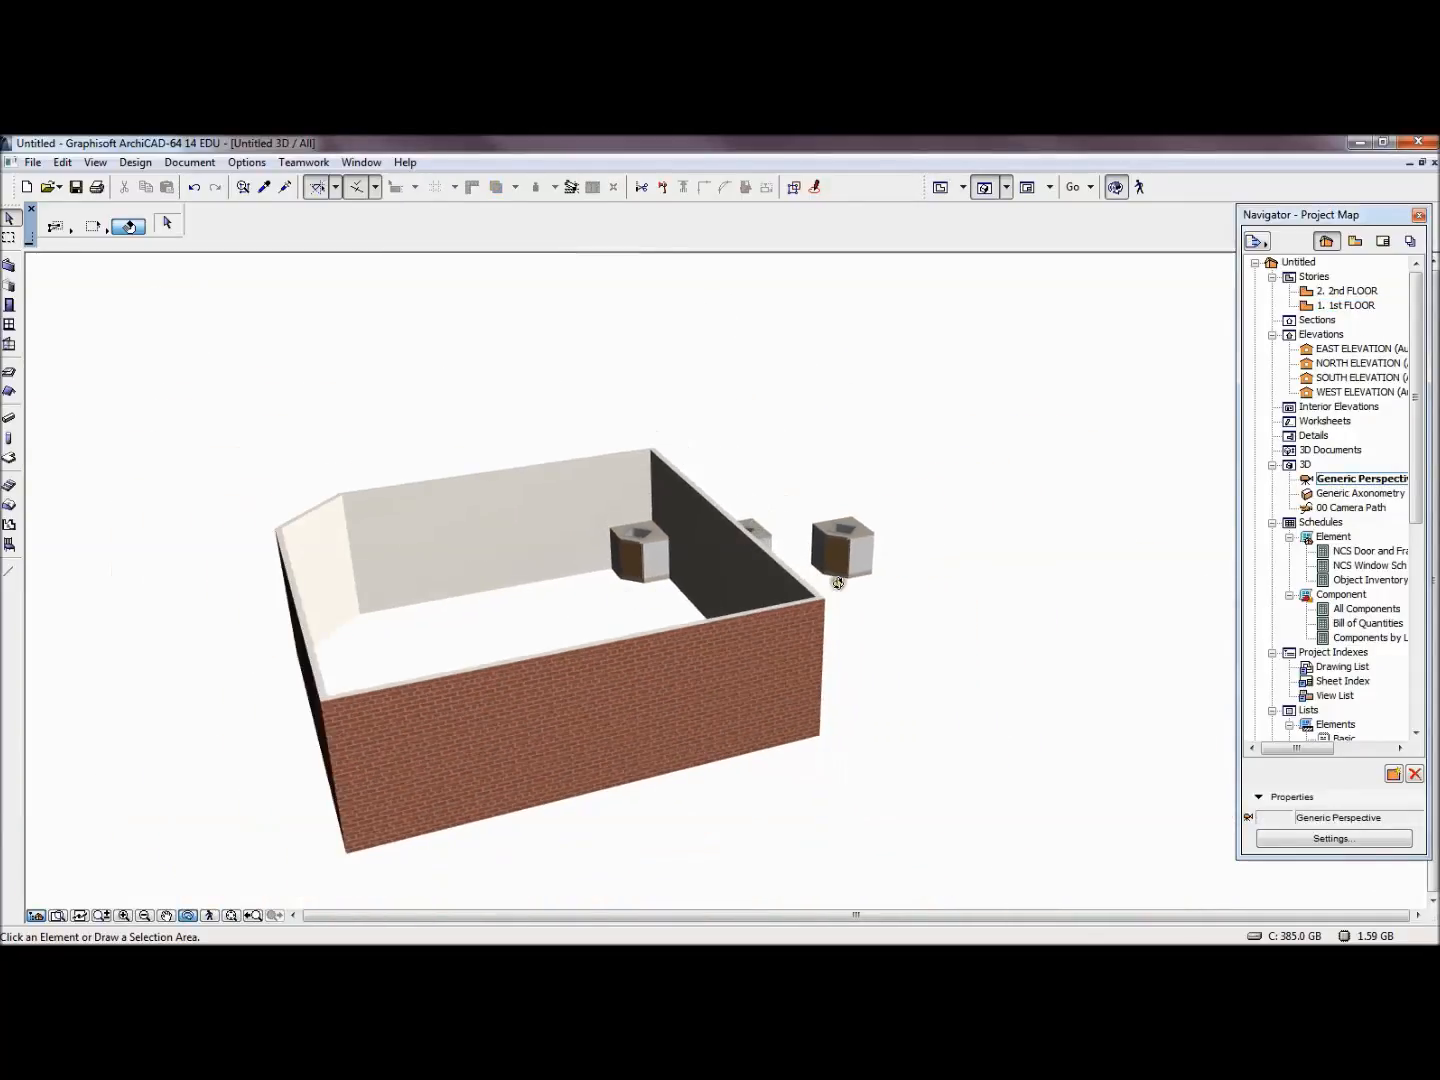
{"action": "left_click_drag", "start_coordinate": [865, 591], "coordinate": [758, 672]}
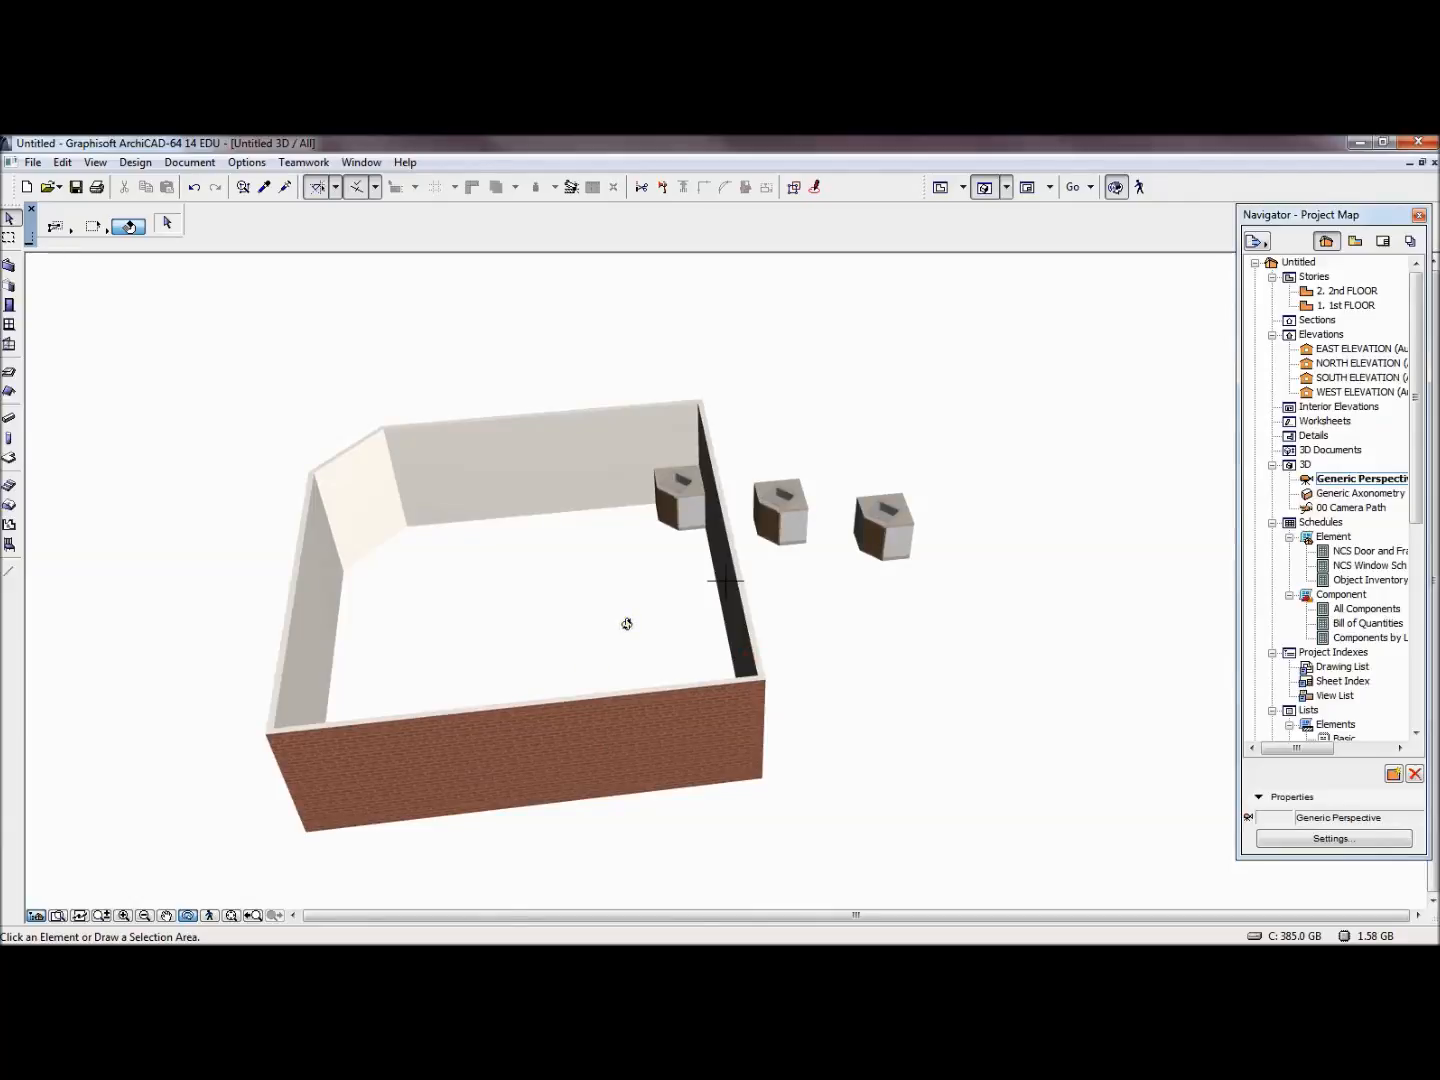
{"action": "key", "text": "Escape"}
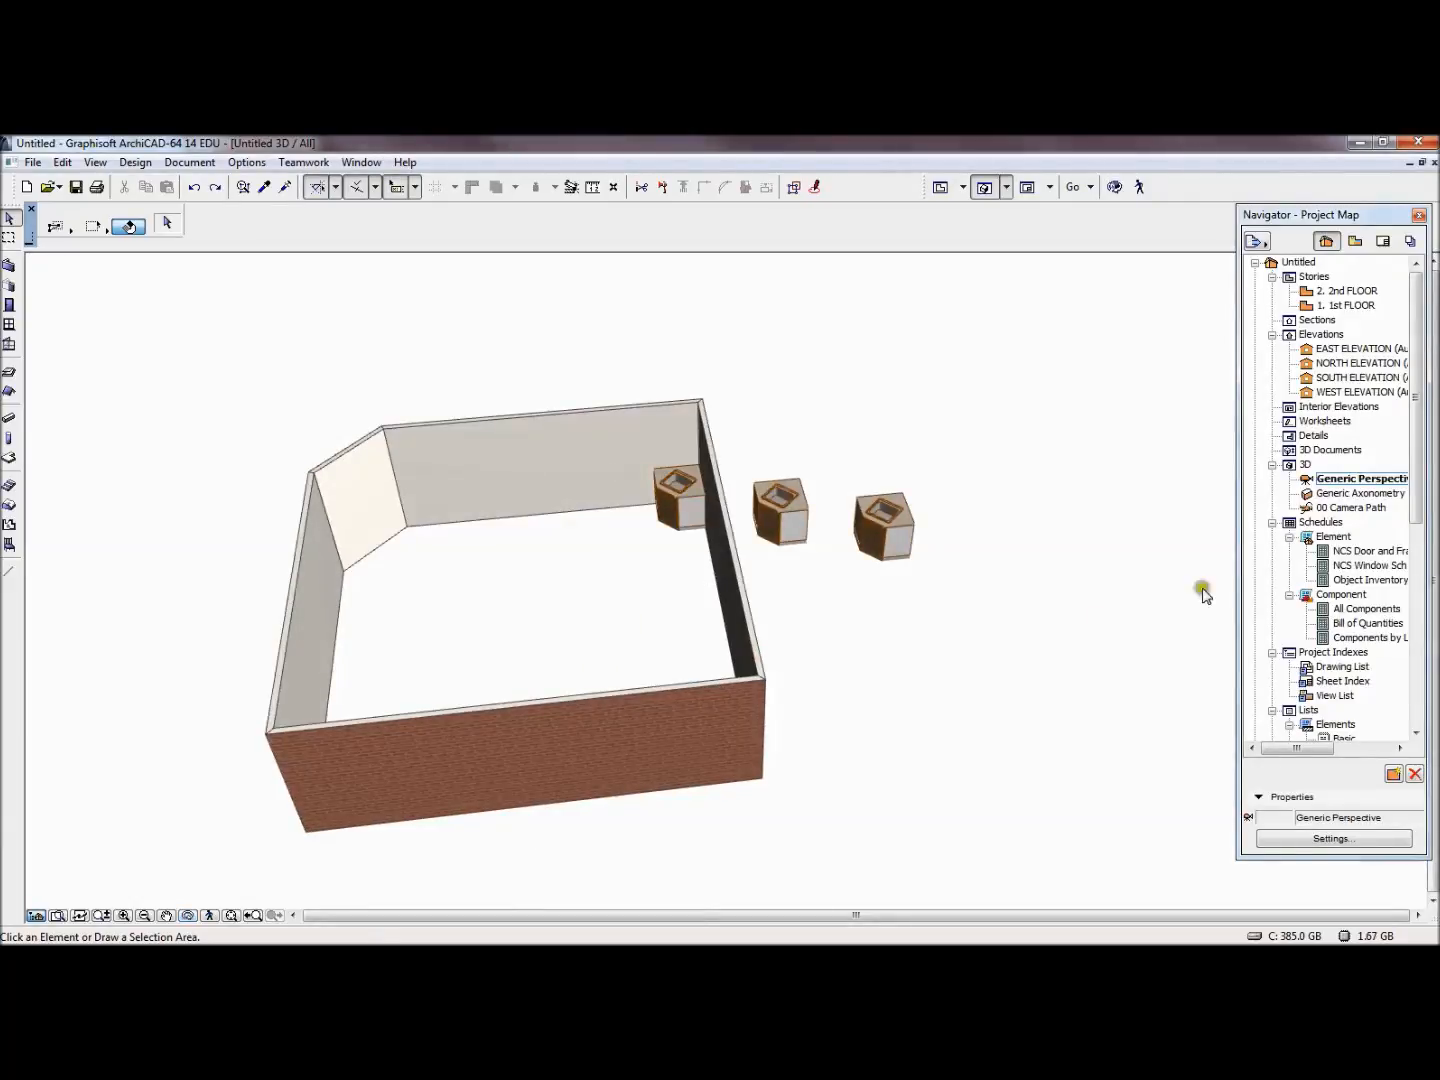
{"action": "left_click", "coordinate": [807, 521]}
{"action": "left_click", "coordinate": [807, 521]}
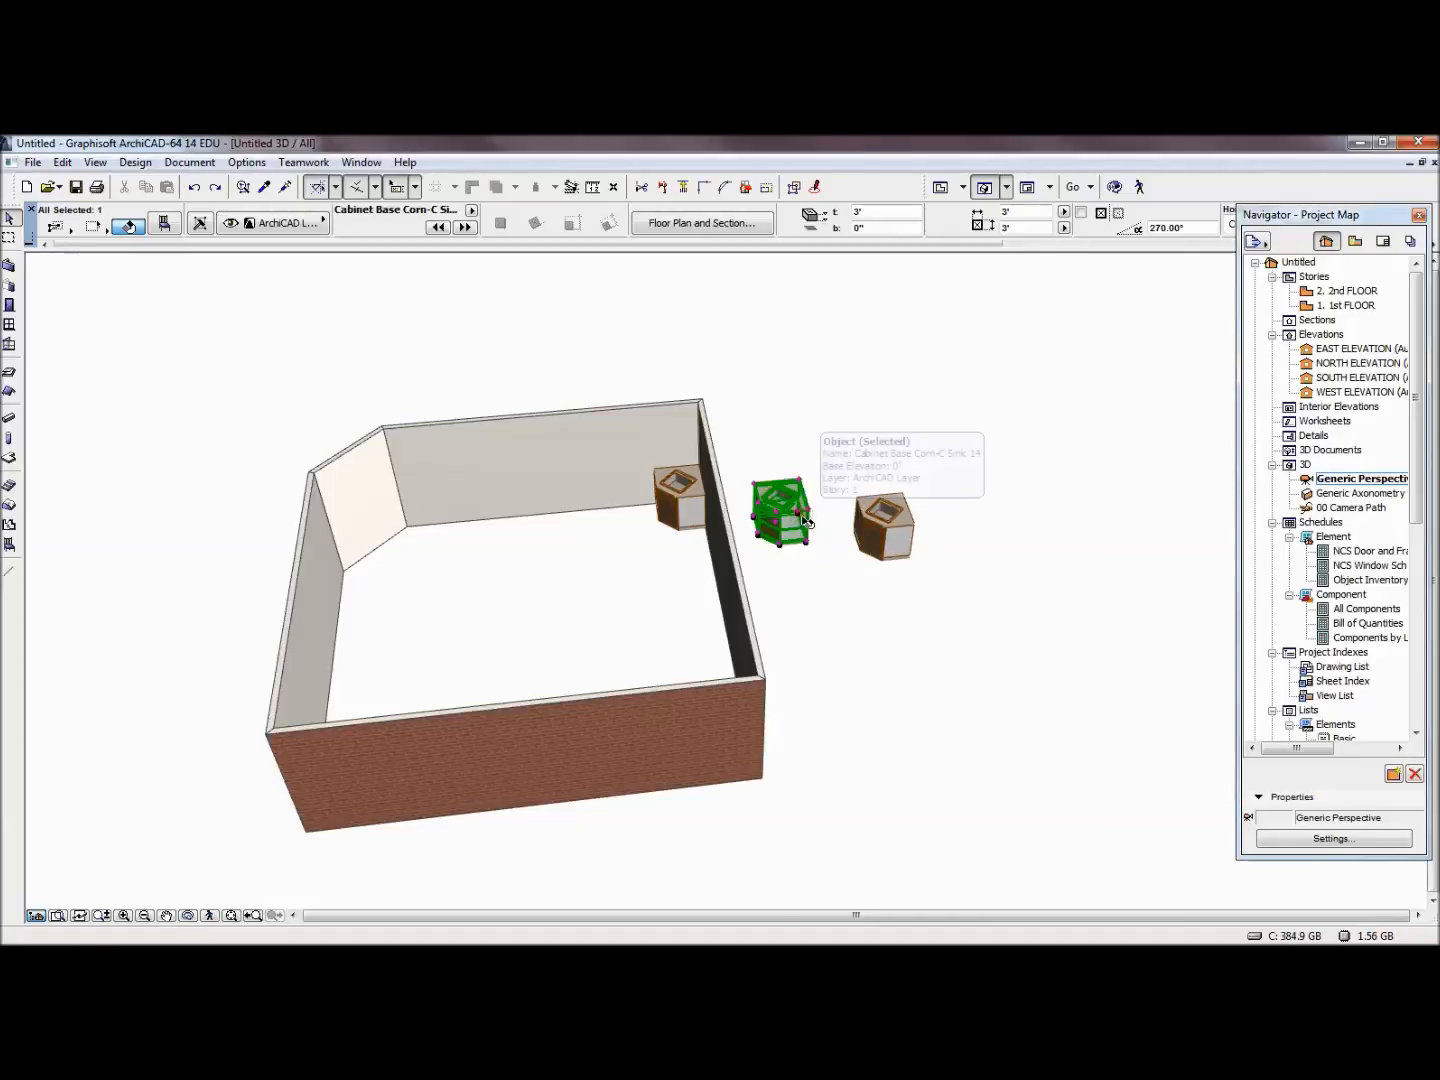
{"action": "left_click", "coordinate": [804, 484]}
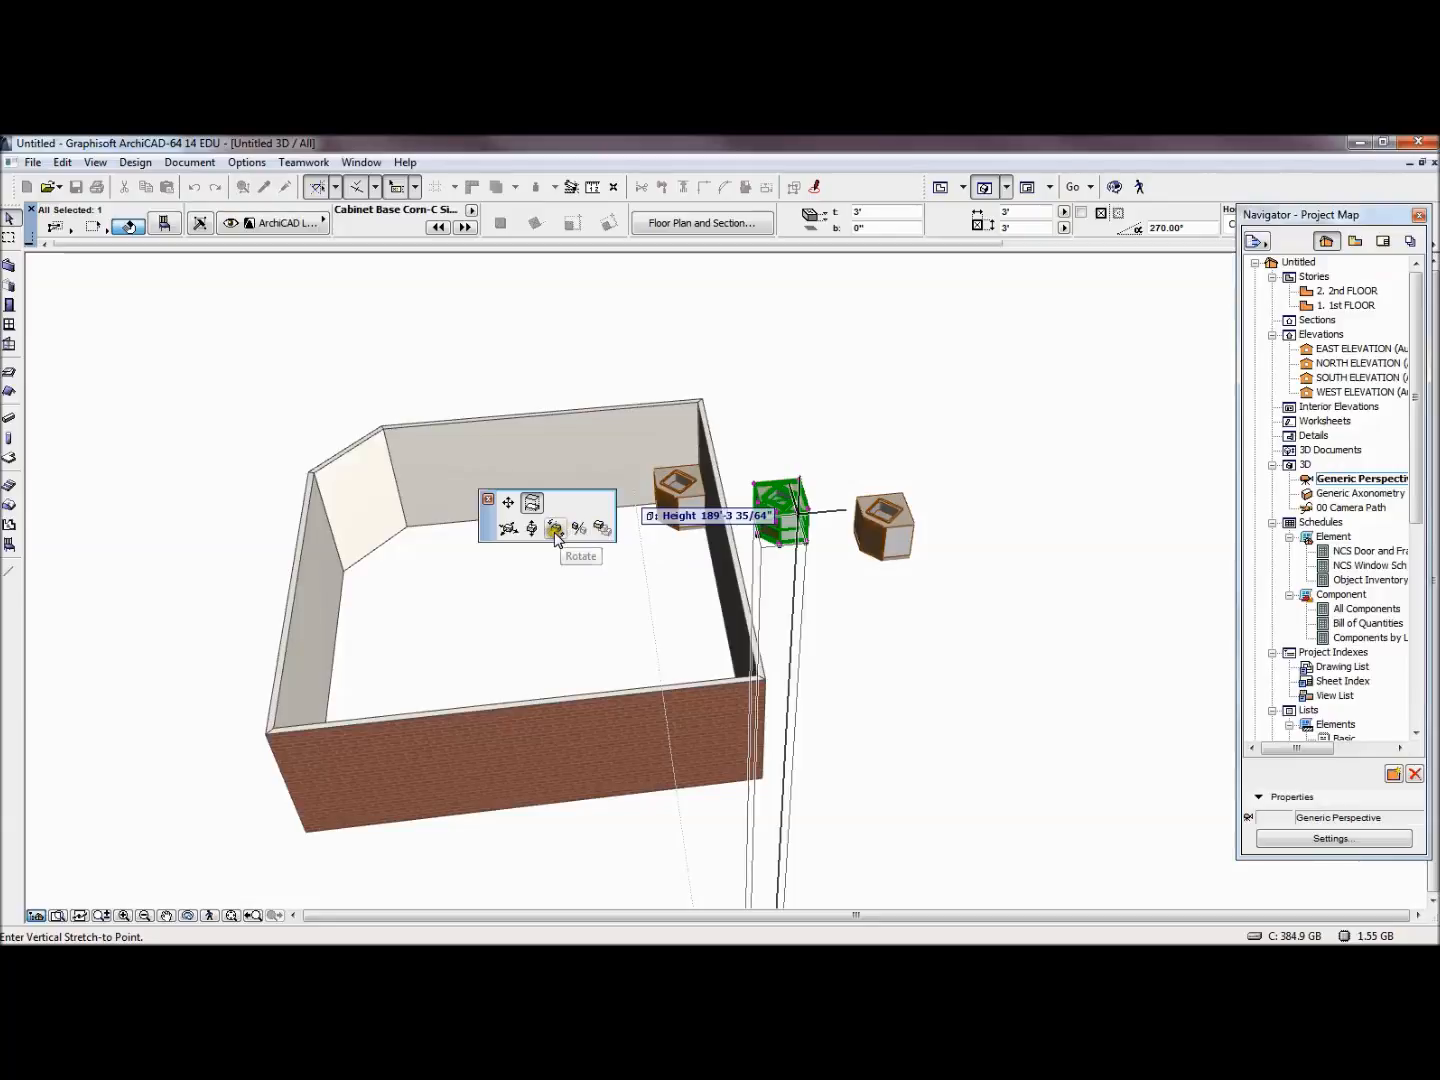
{"action": "left_click", "coordinate": [508, 530]}
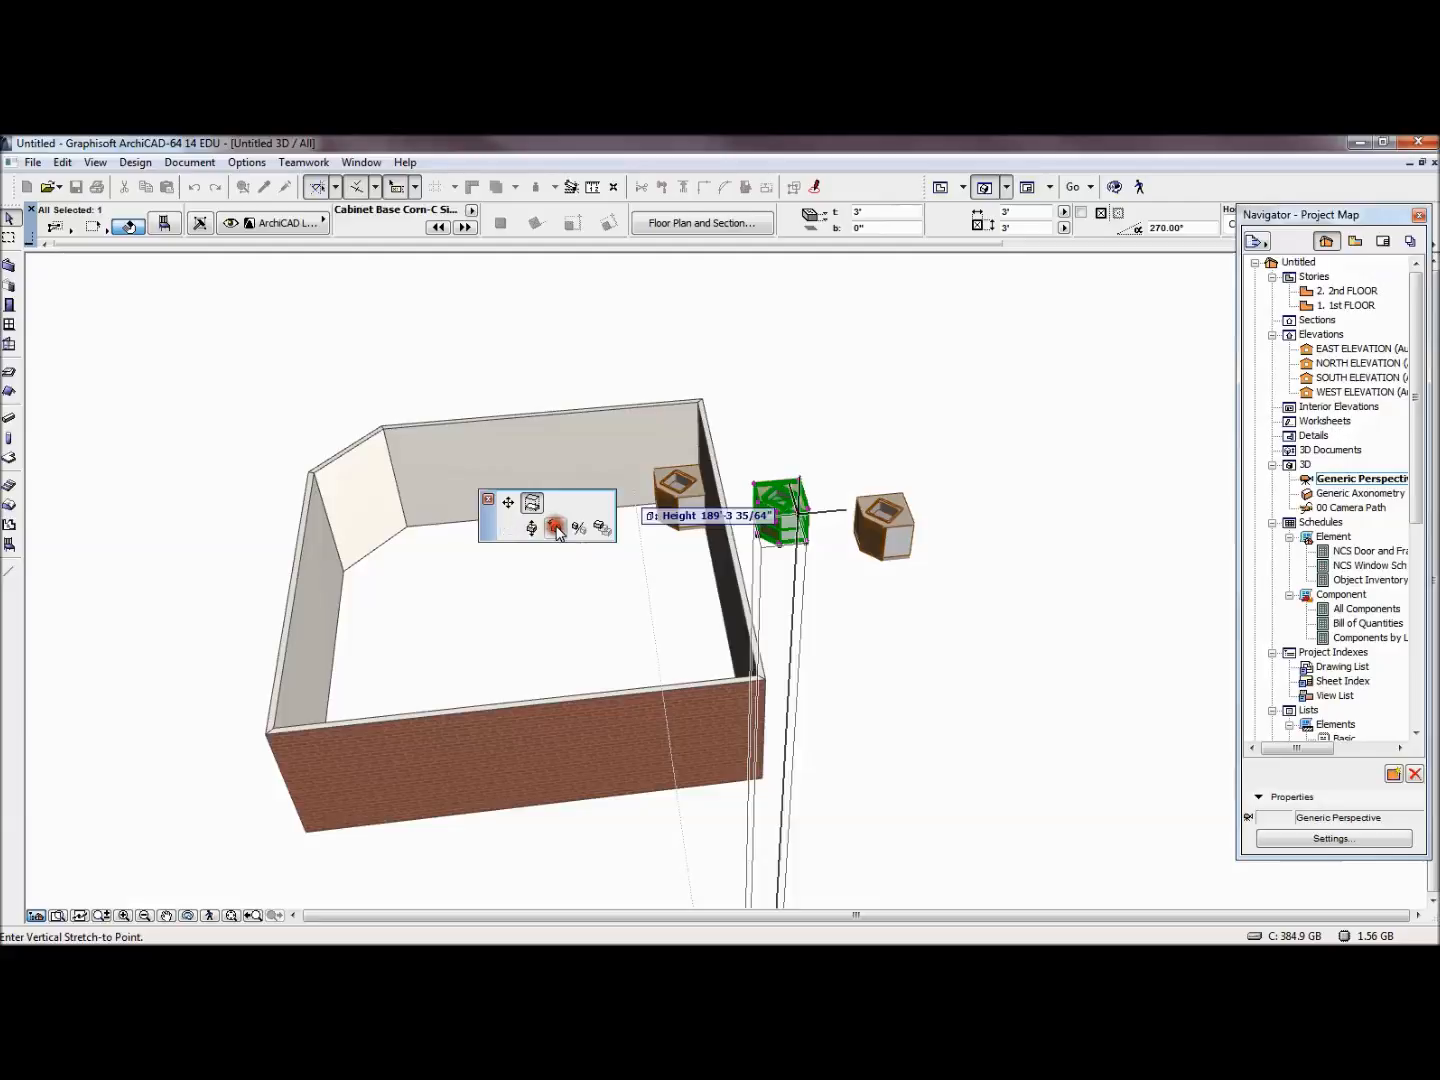
{"action": "left_click", "coordinate": [556, 527]}
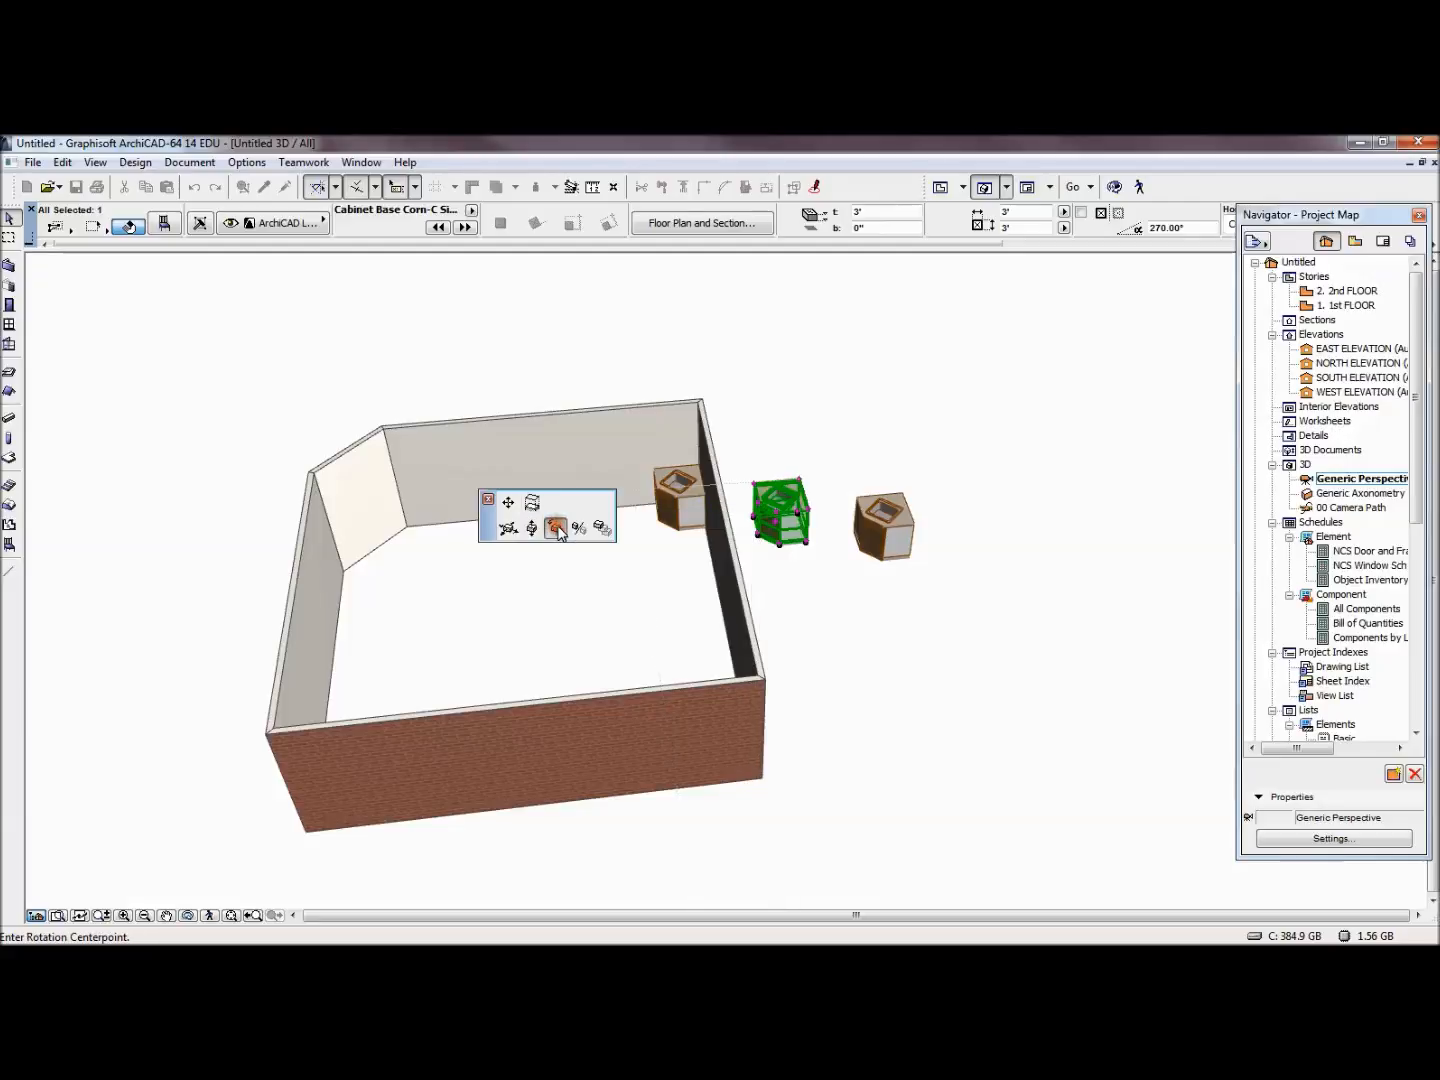
{"action": "left_click", "coordinate": [800, 480]}
{"action": "left_click", "coordinate": [868, 712]}
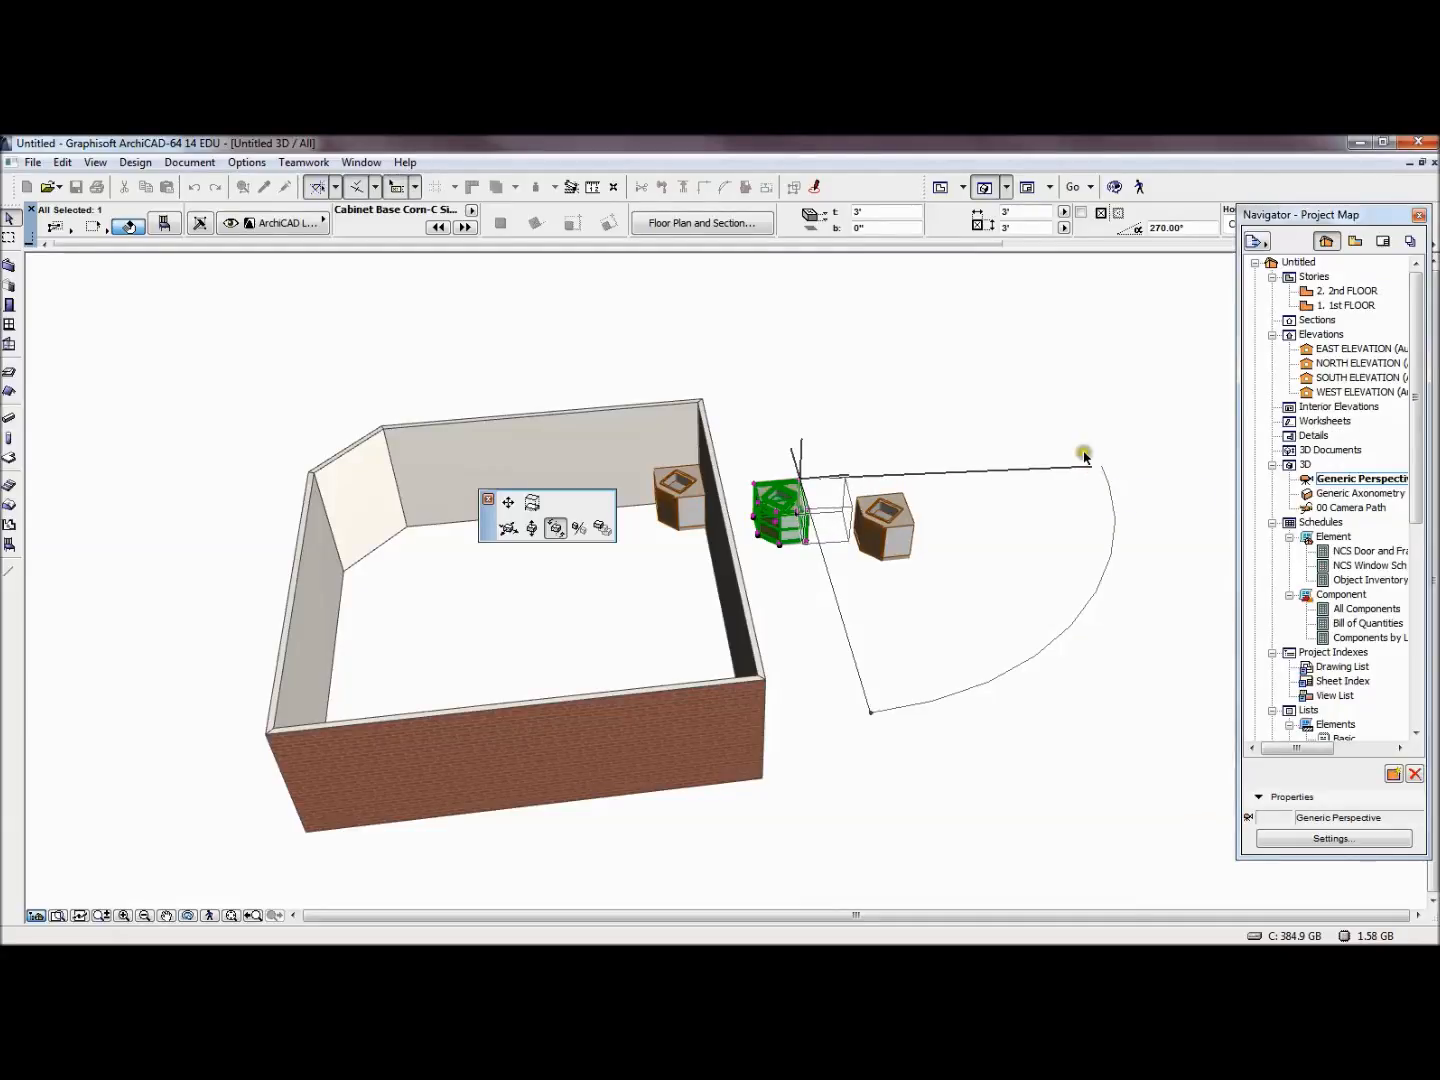
{"action": "left_click", "coordinate": [1085, 456]}
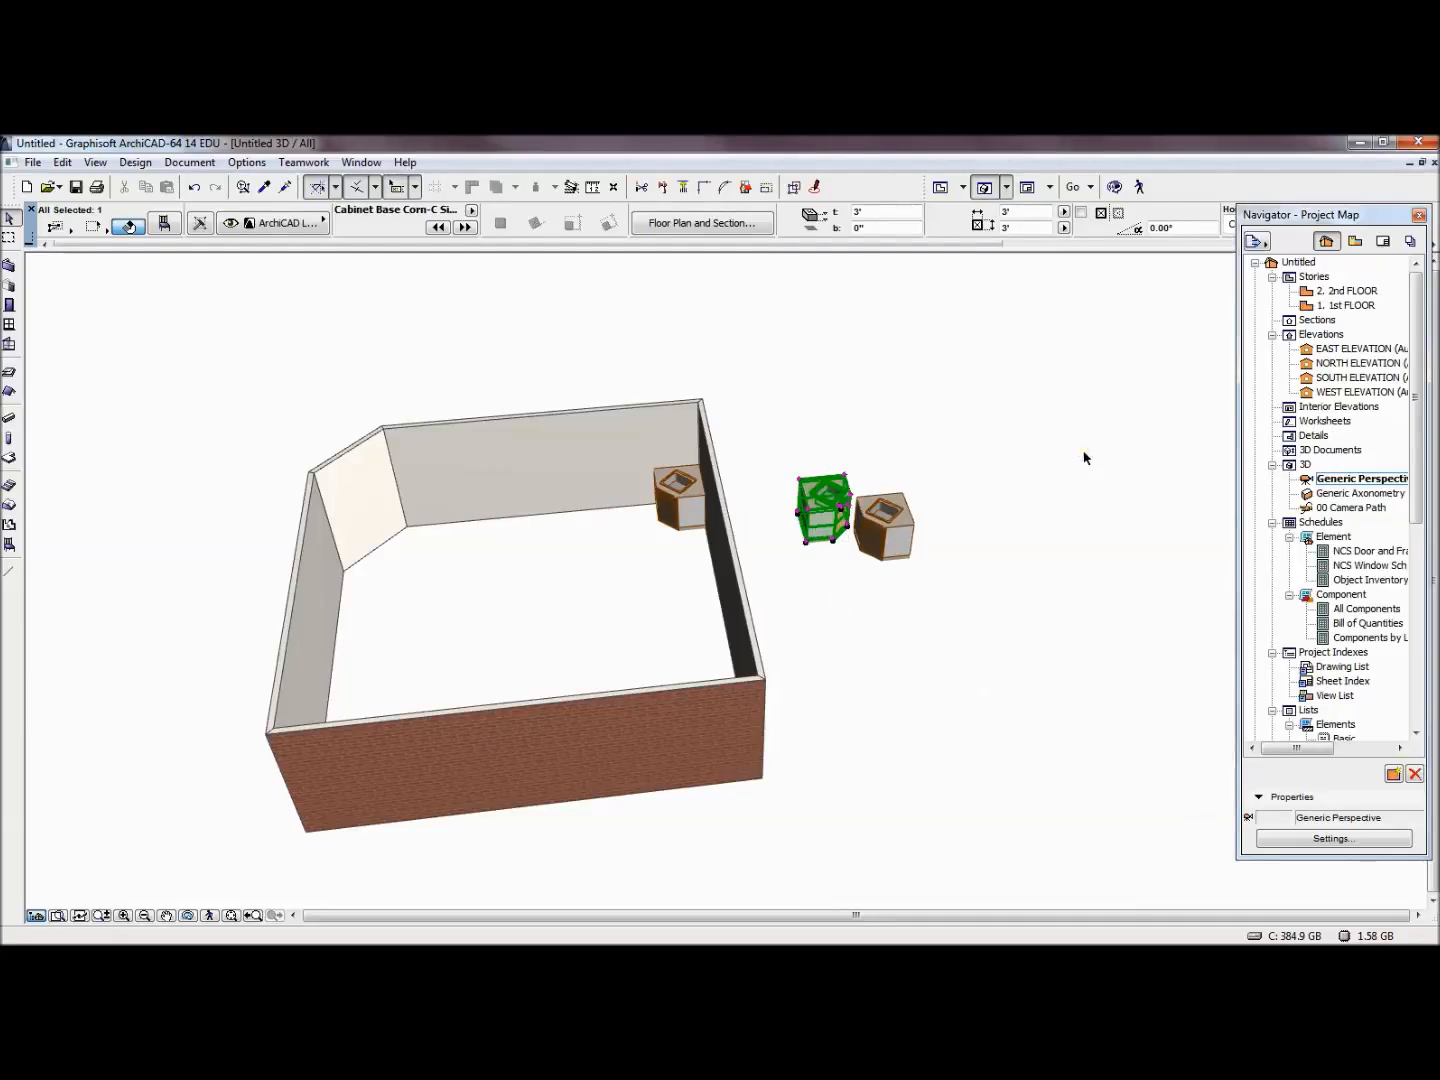
Move the rotated sink cabinet by its back corner into the room's inner corner between the back wall and the angled wall, and deselect it
{"action": "left_click", "coordinate": [801, 482]}
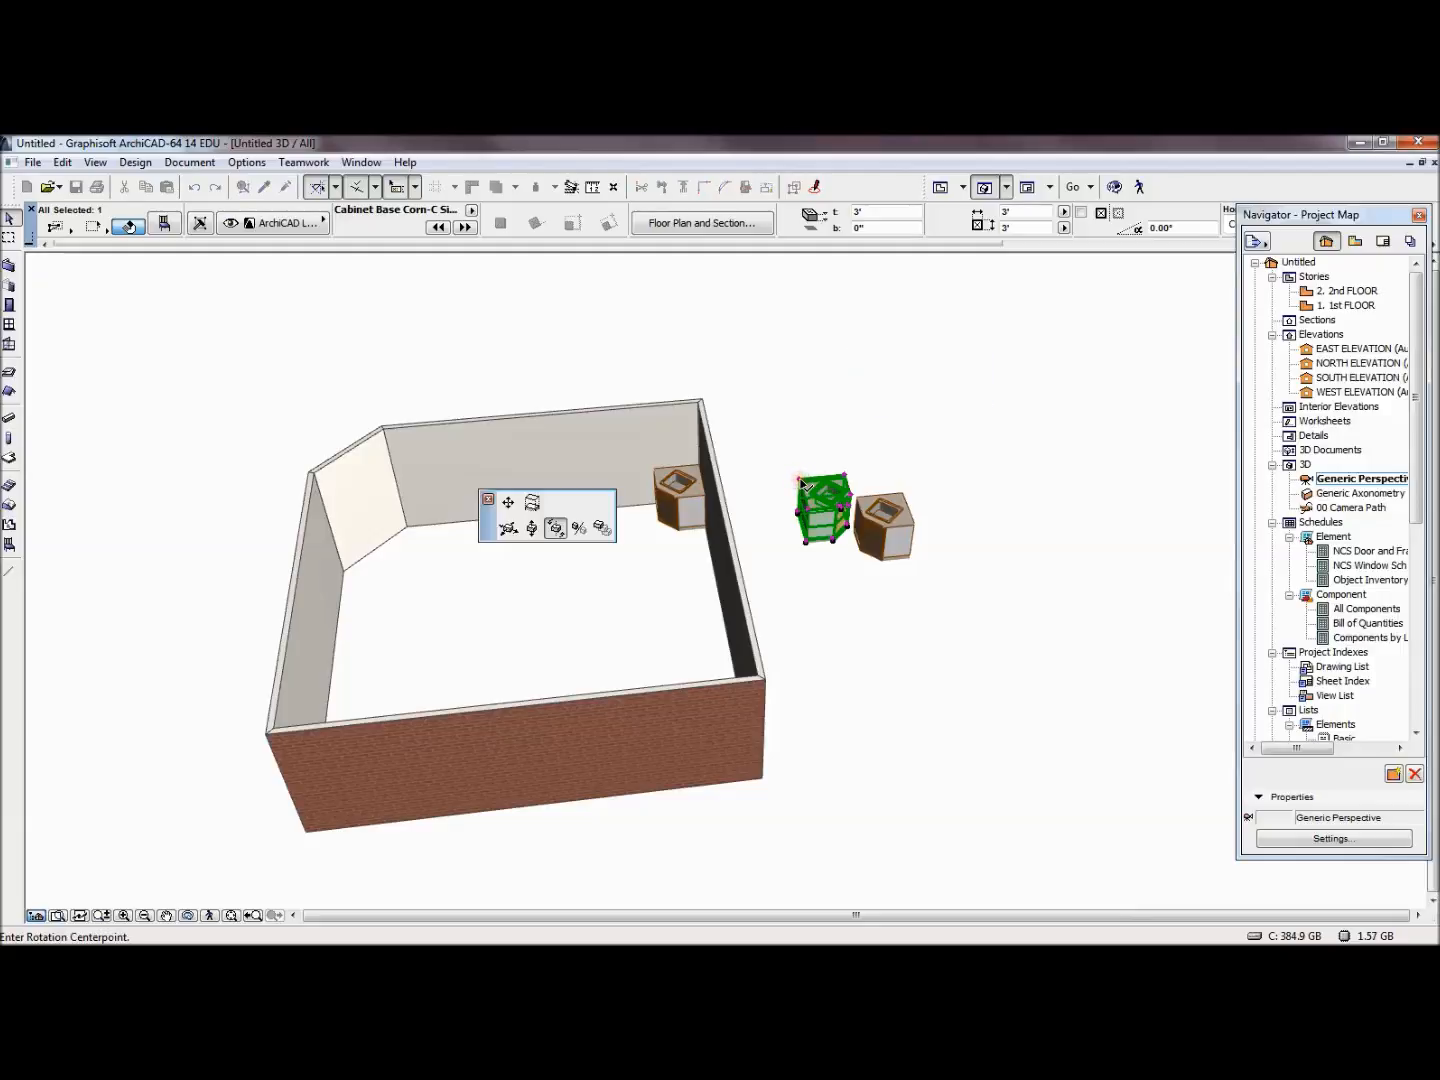
{"action": "left_click", "coordinate": [508, 528]}
{"action": "left_click", "coordinate": [406, 522]}
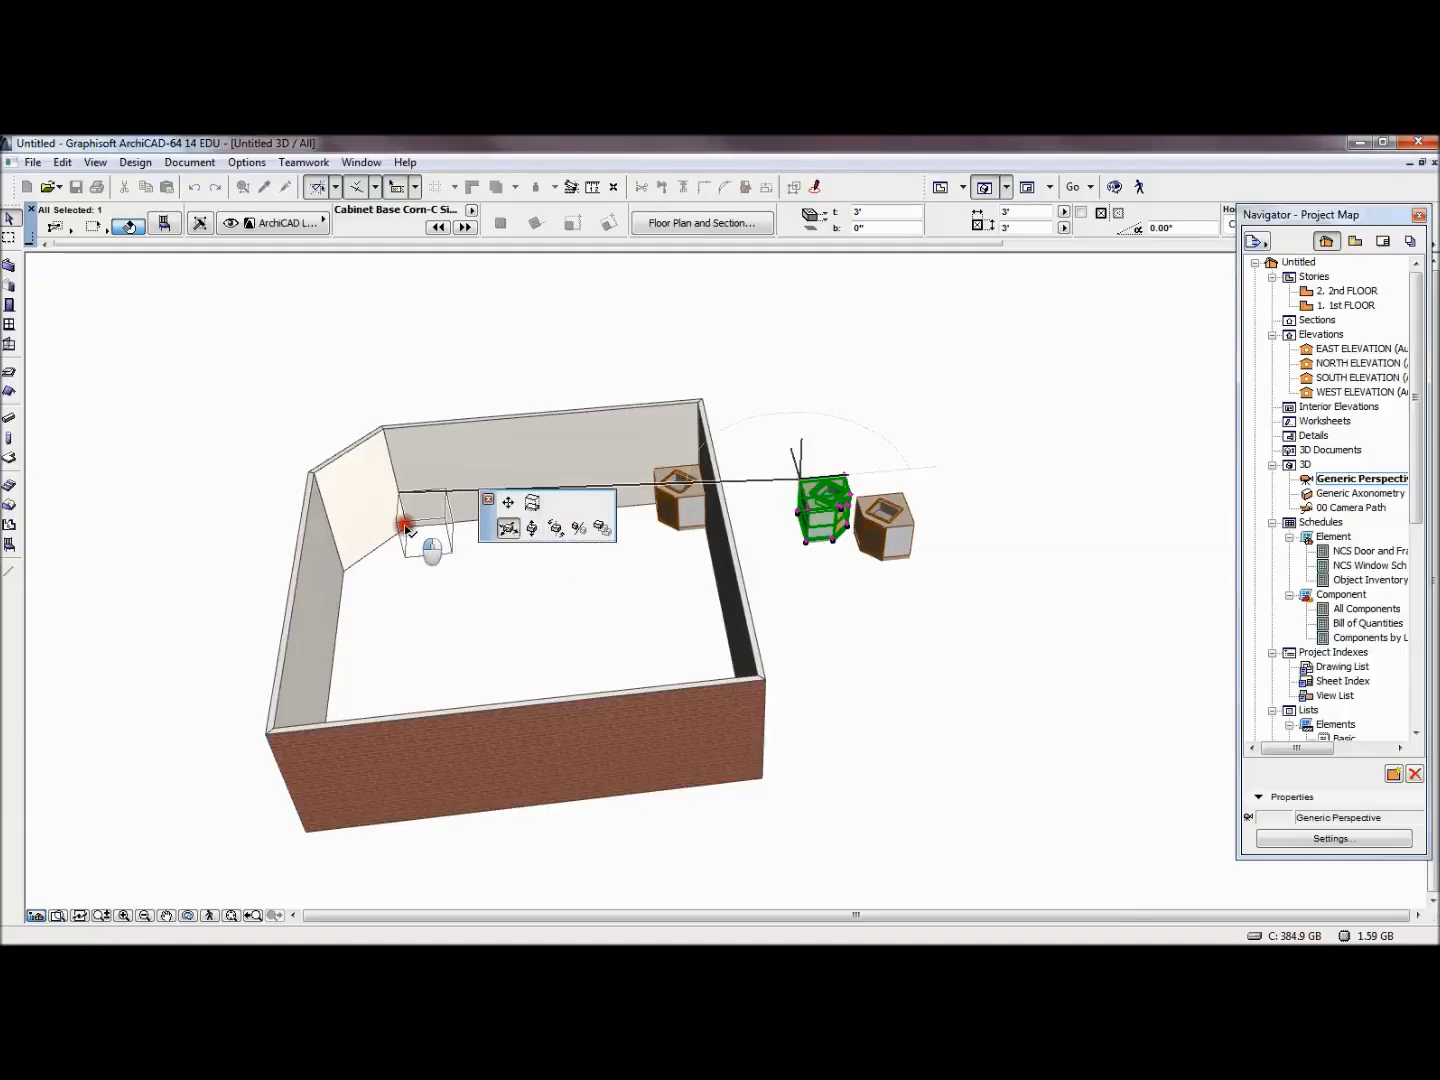
{"action": "left_click", "coordinate": [504, 571]}
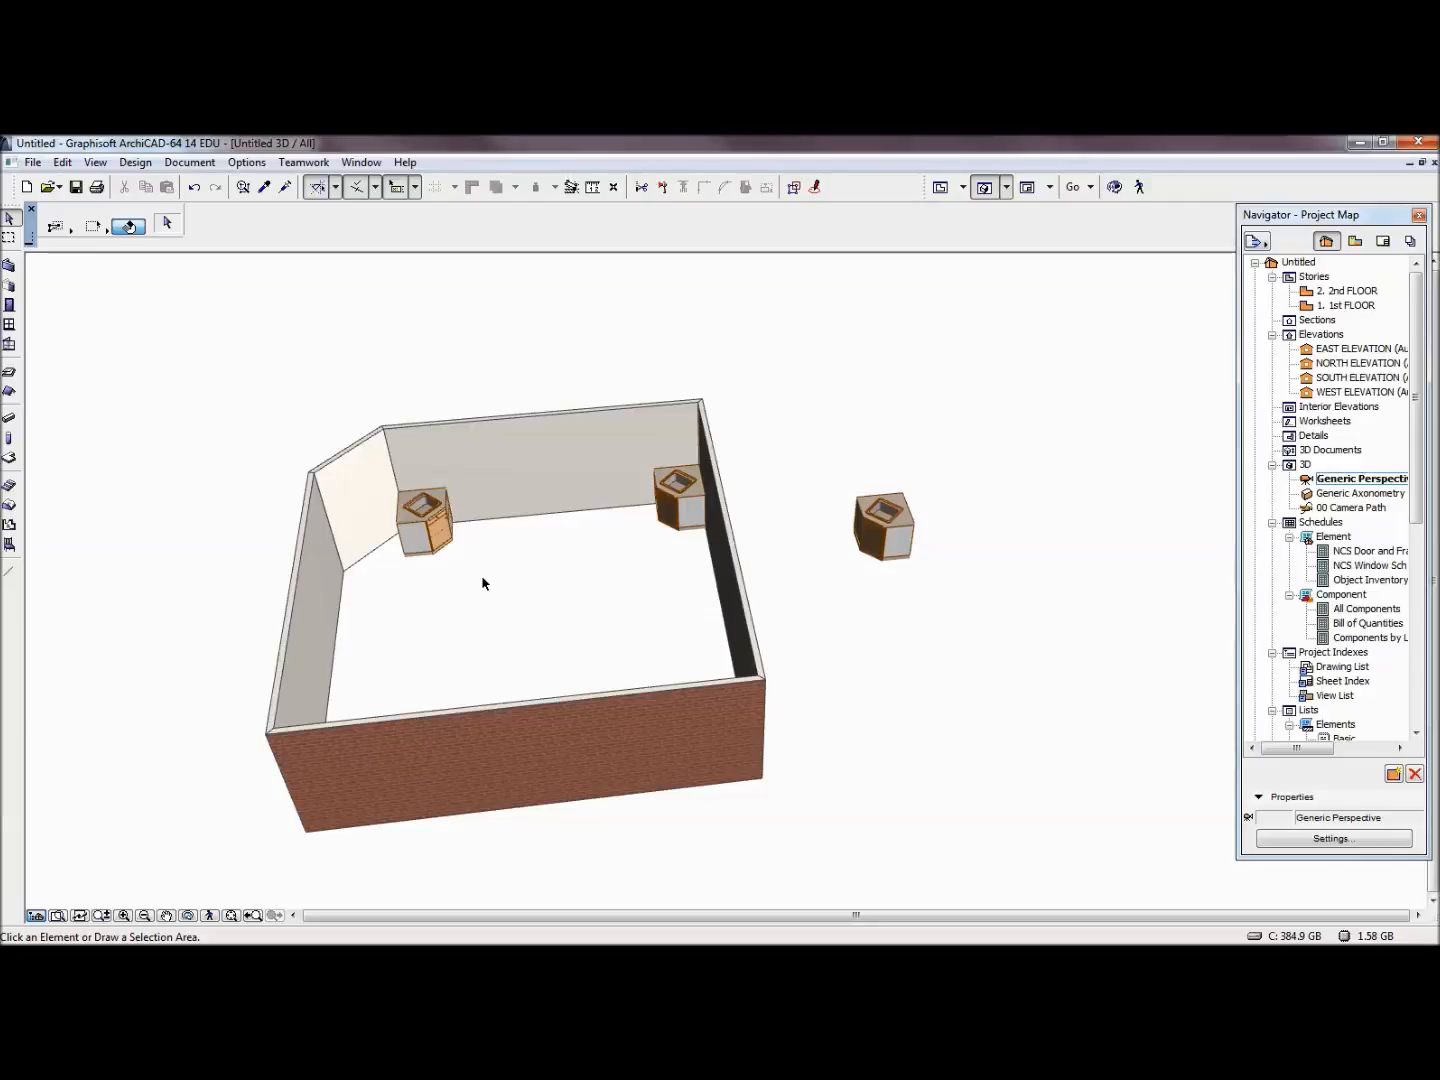
Select the remaining sink cabinet outside the room in 3D and open its Object Selection Settings
{"action": "scroll", "coordinate": [482, 583], "scroll_direction": "up", "scroll_amount": 3}
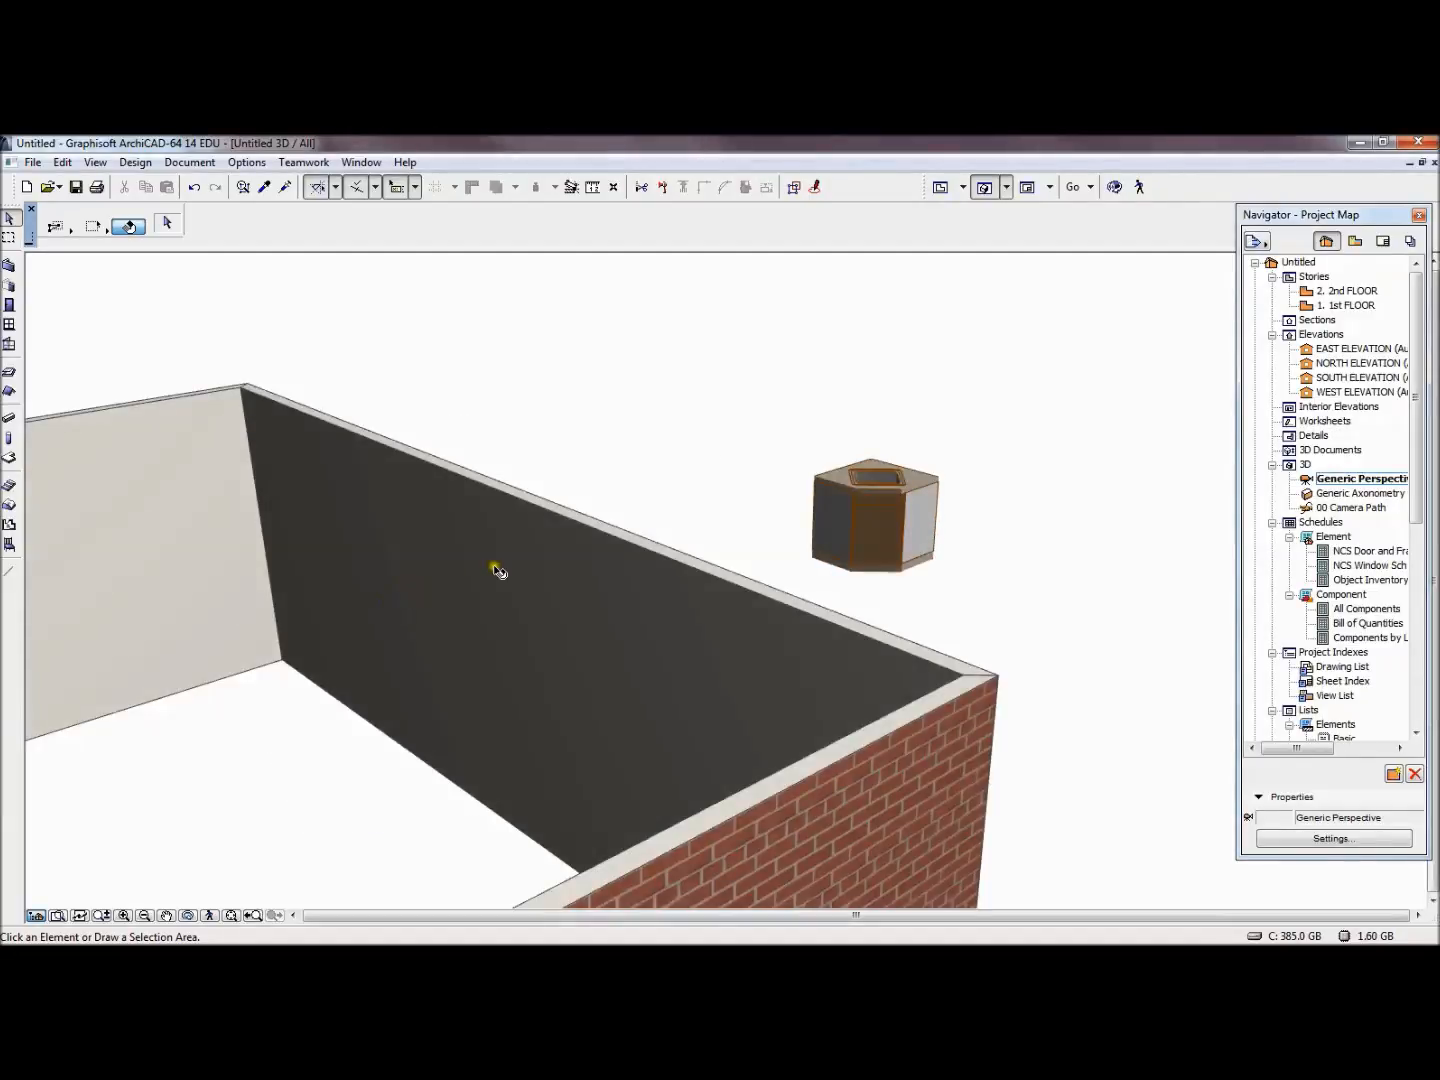
{"action": "scroll", "coordinate": [453, 649], "scroll_direction": "down", "scroll_amount": 3}
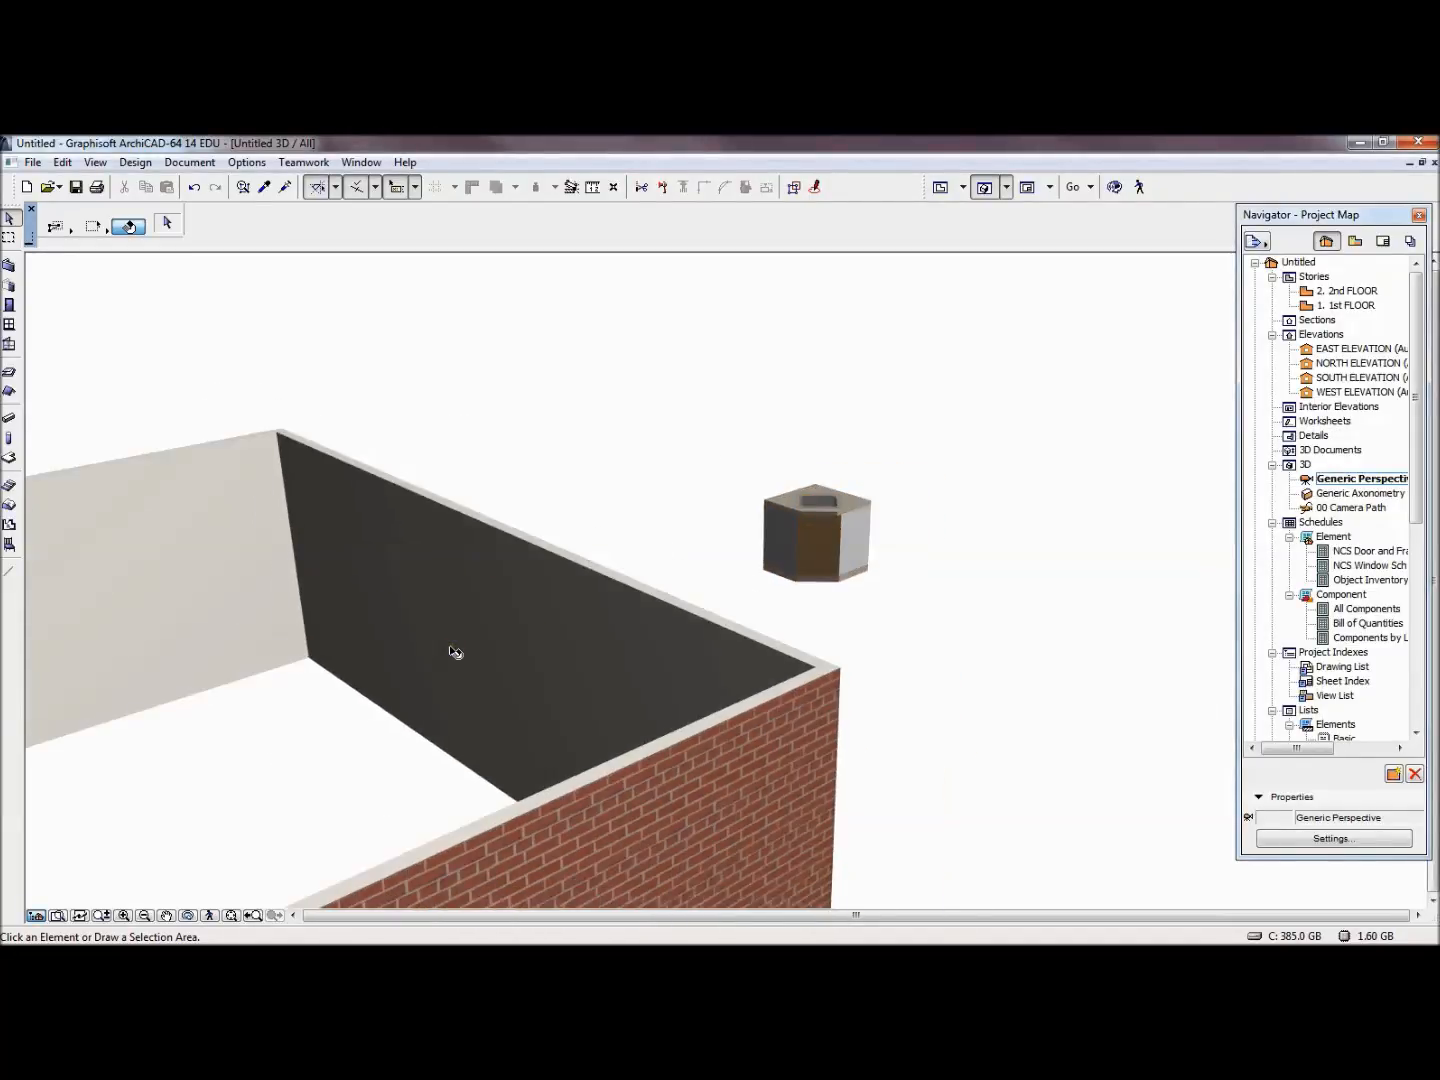
{"action": "scroll", "coordinate": [875, 511], "scroll_direction": "up", "scroll_amount": 5}
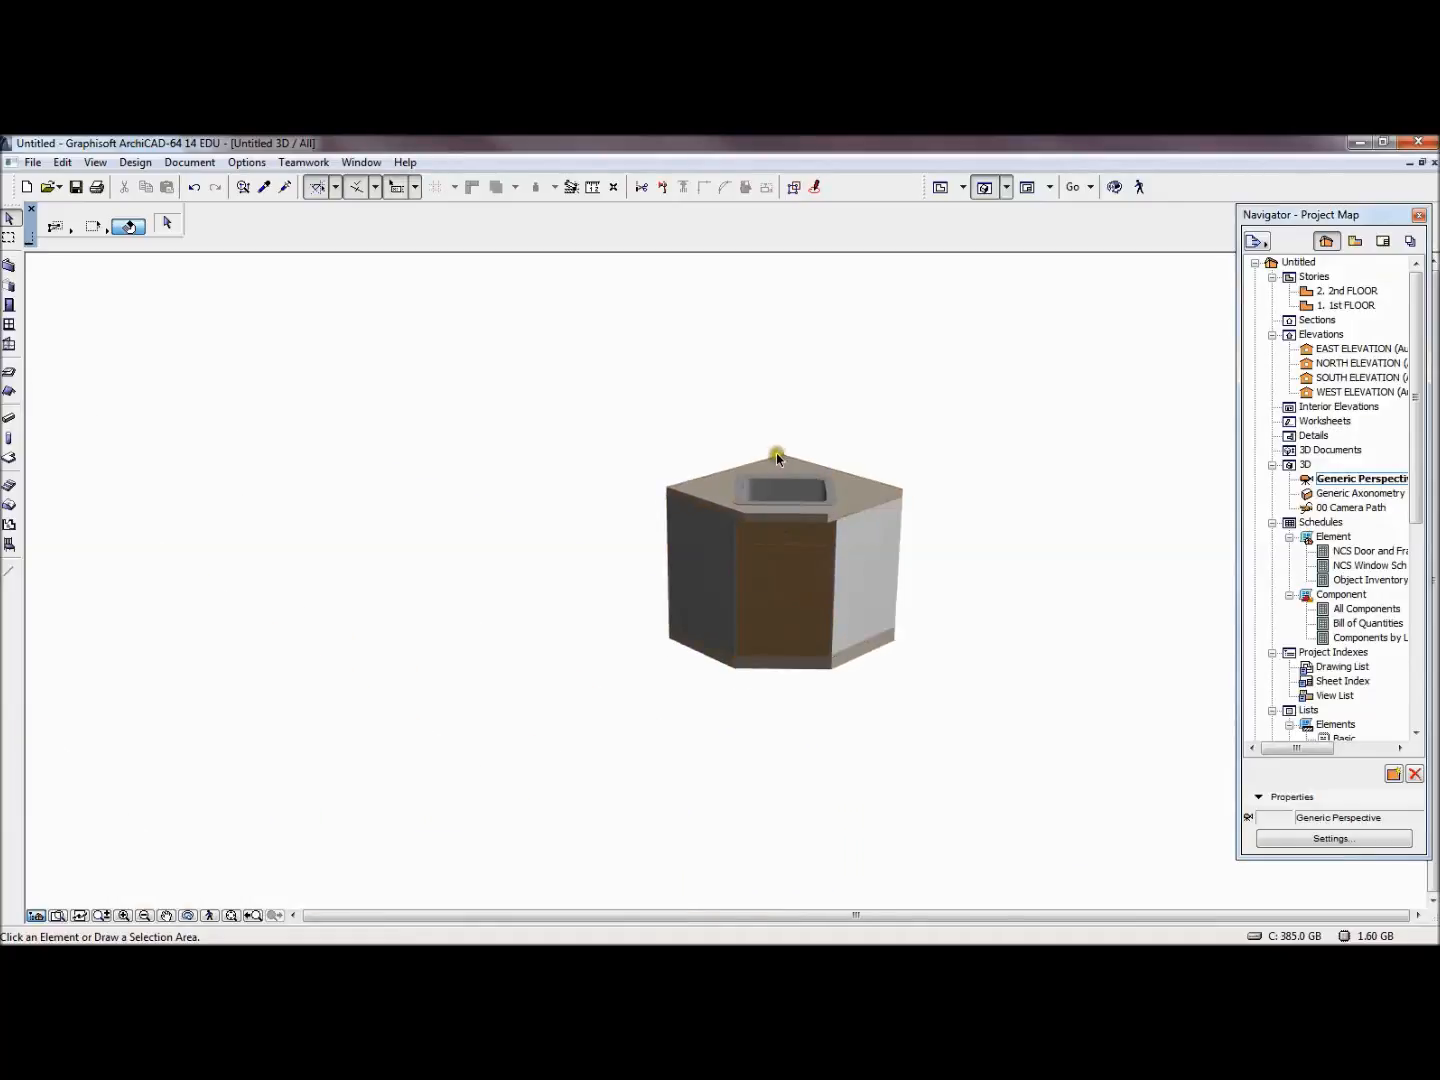
{"action": "scroll", "coordinate": [786, 485], "scroll_direction": "up", "scroll_amount": 3}
{"action": "scroll", "coordinate": [733, 579], "scroll_direction": "down", "scroll_amount": 4}
{"action": "left_click", "coordinate": [686, 563]}
{"action": "scroll", "coordinate": [887, 805], "scroll_direction": "up", "scroll_amount": 2}
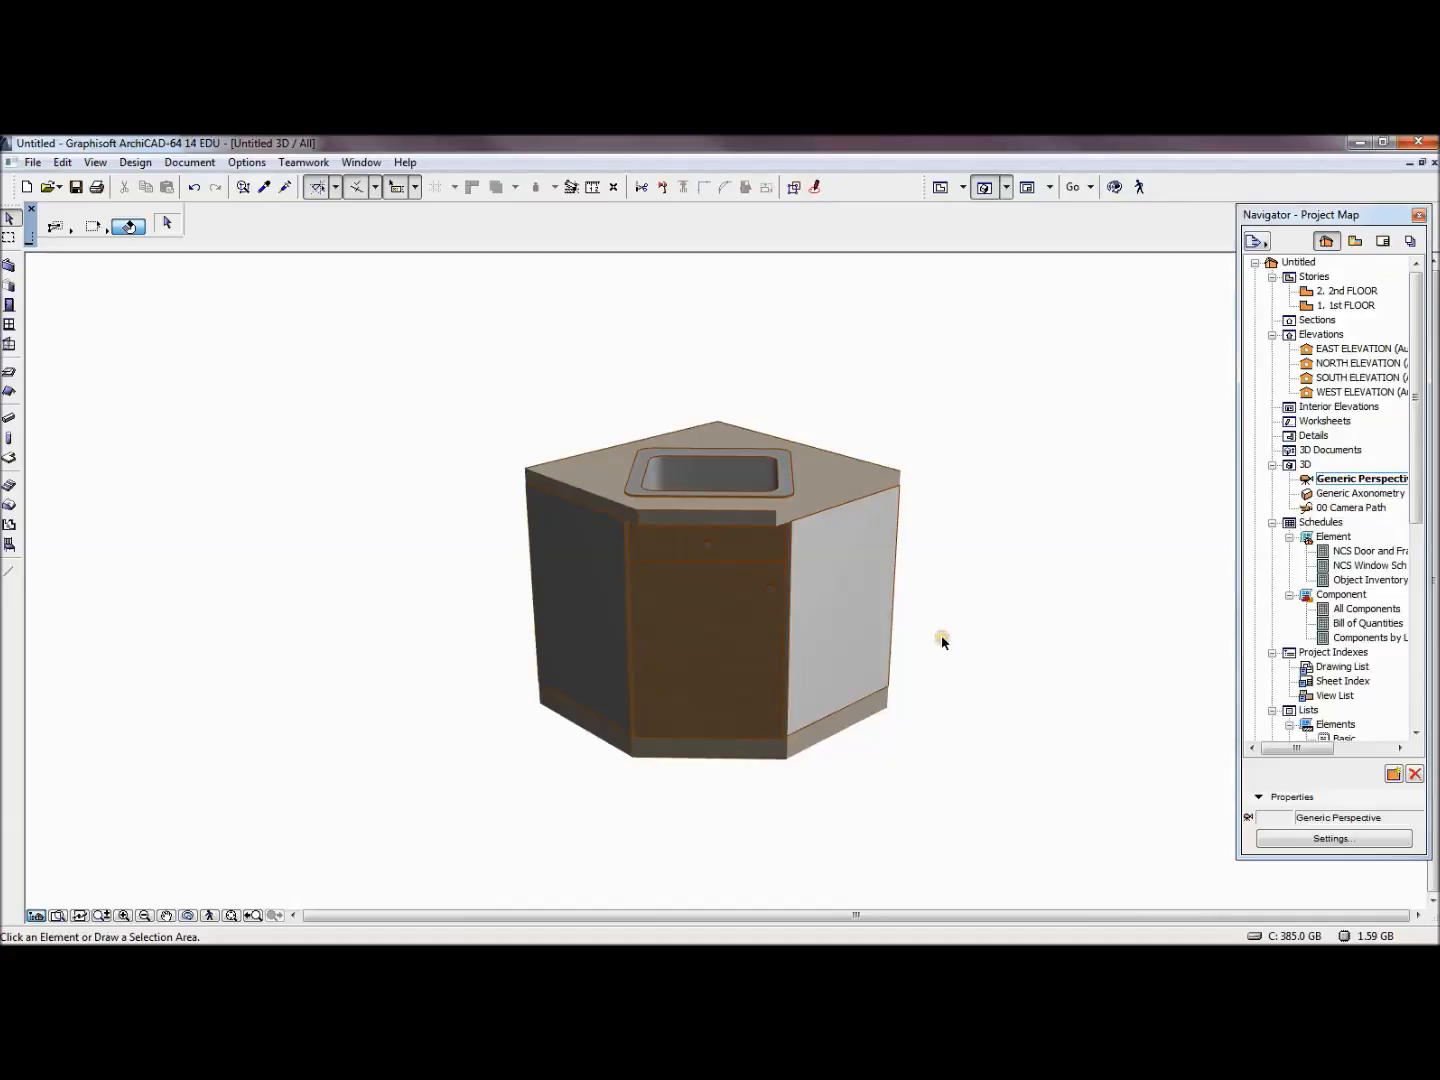
{"action": "left_click", "coordinate": [830, 587]}
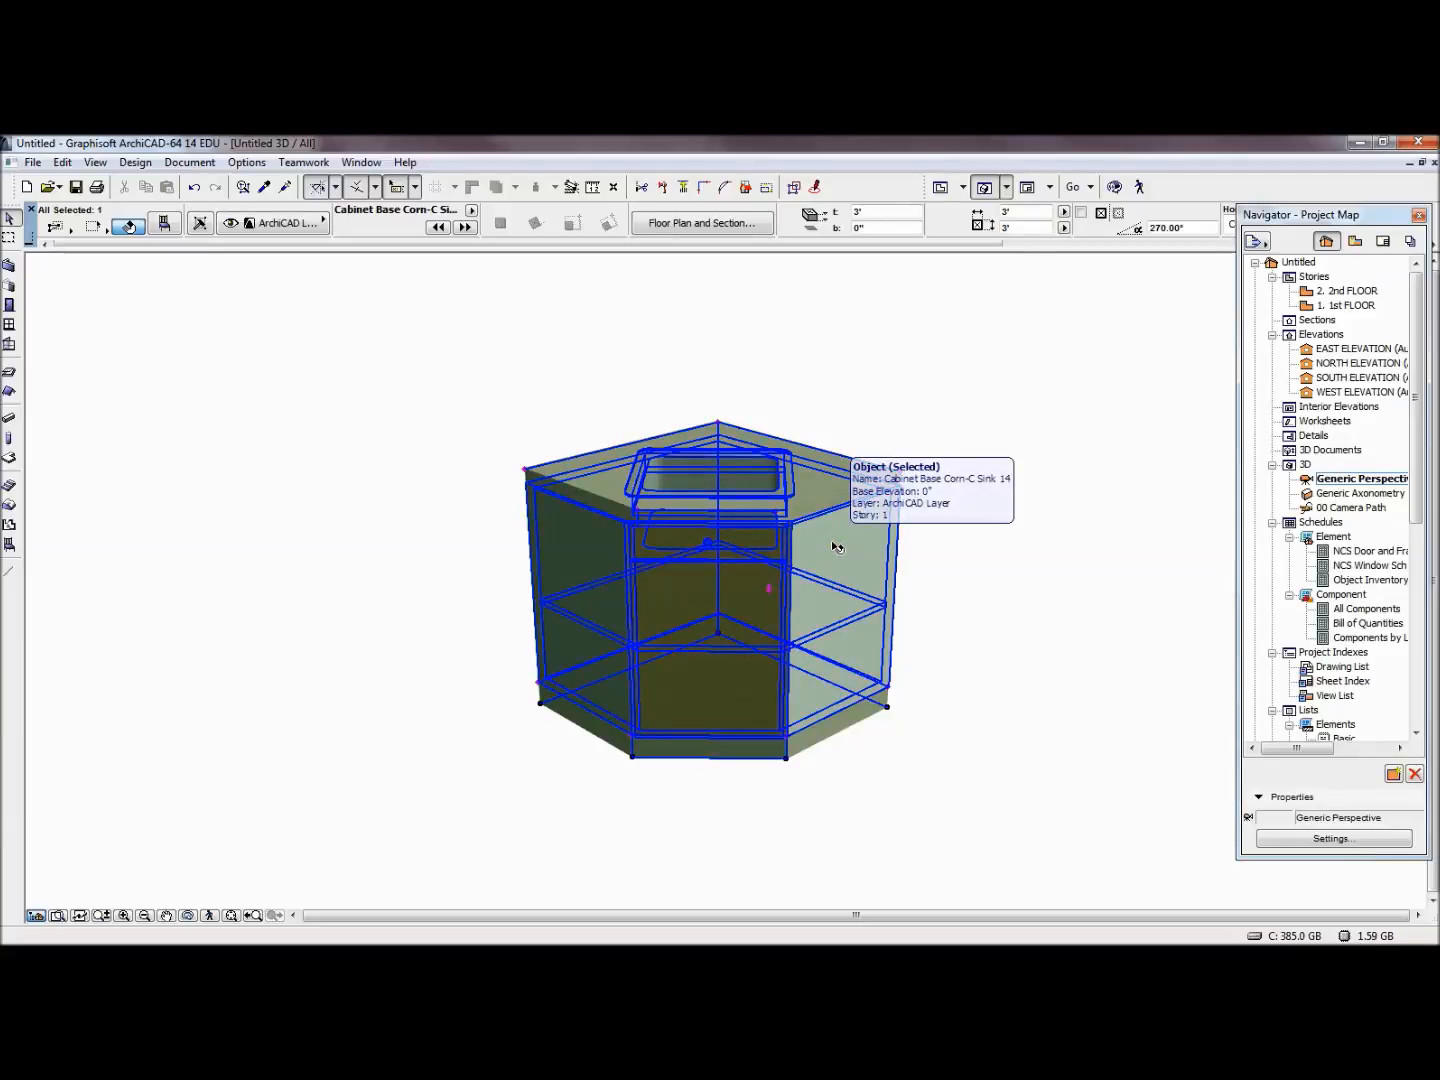
{"action": "right_click", "coordinate": [839, 542]}
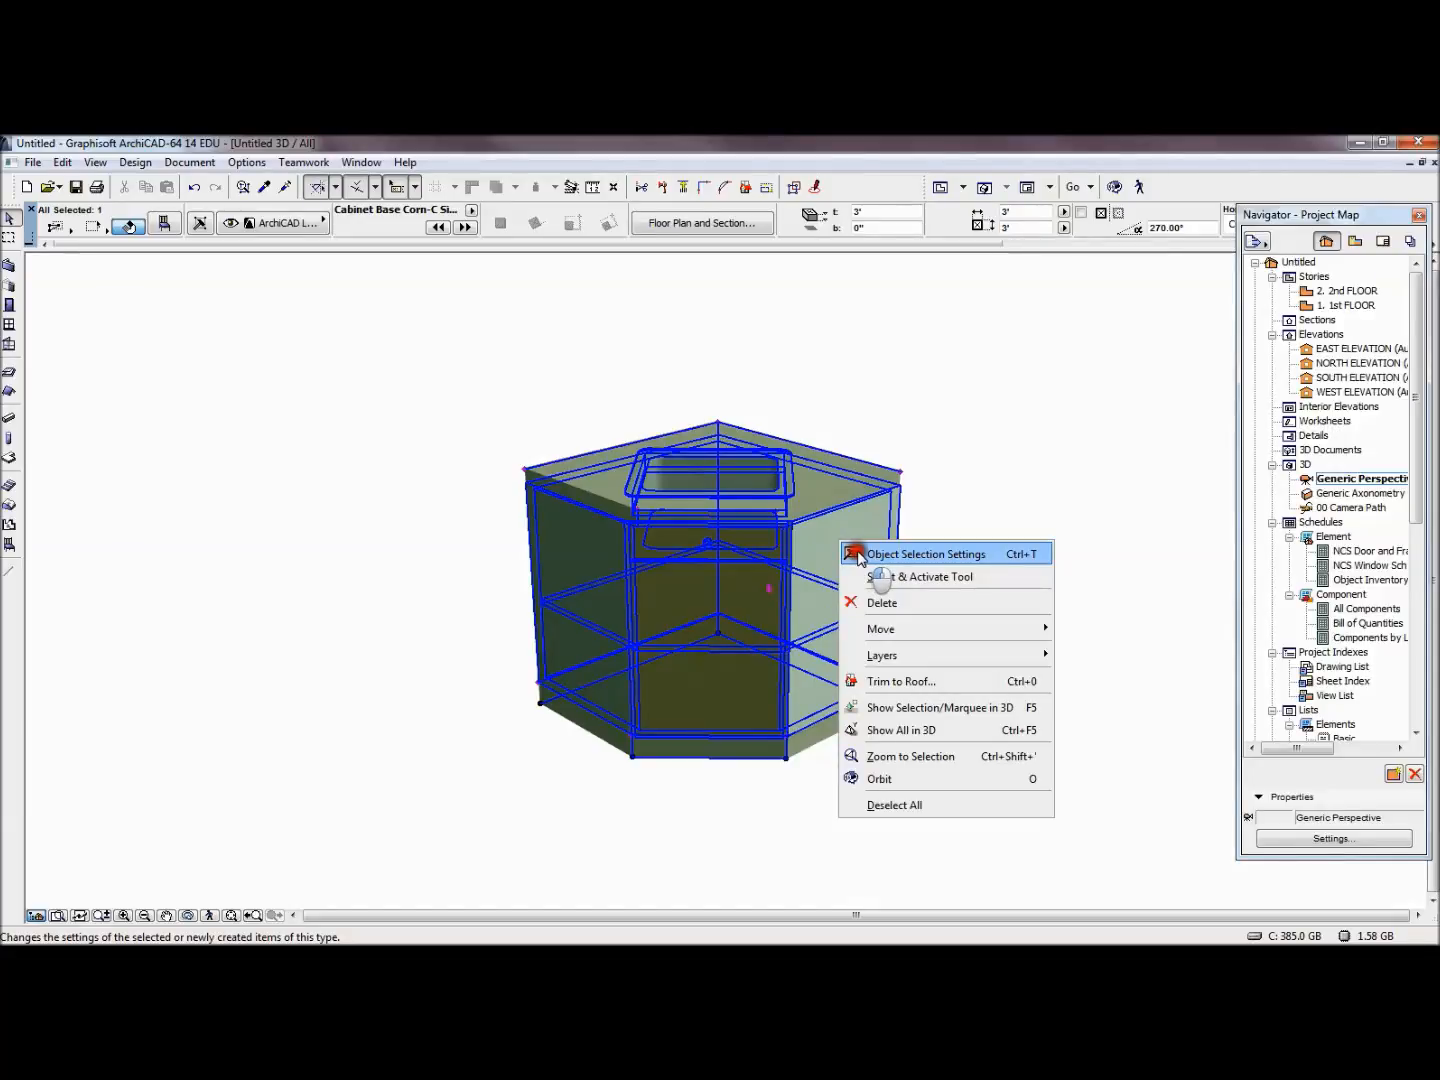
{"action": "left_click", "coordinate": [858, 555]}
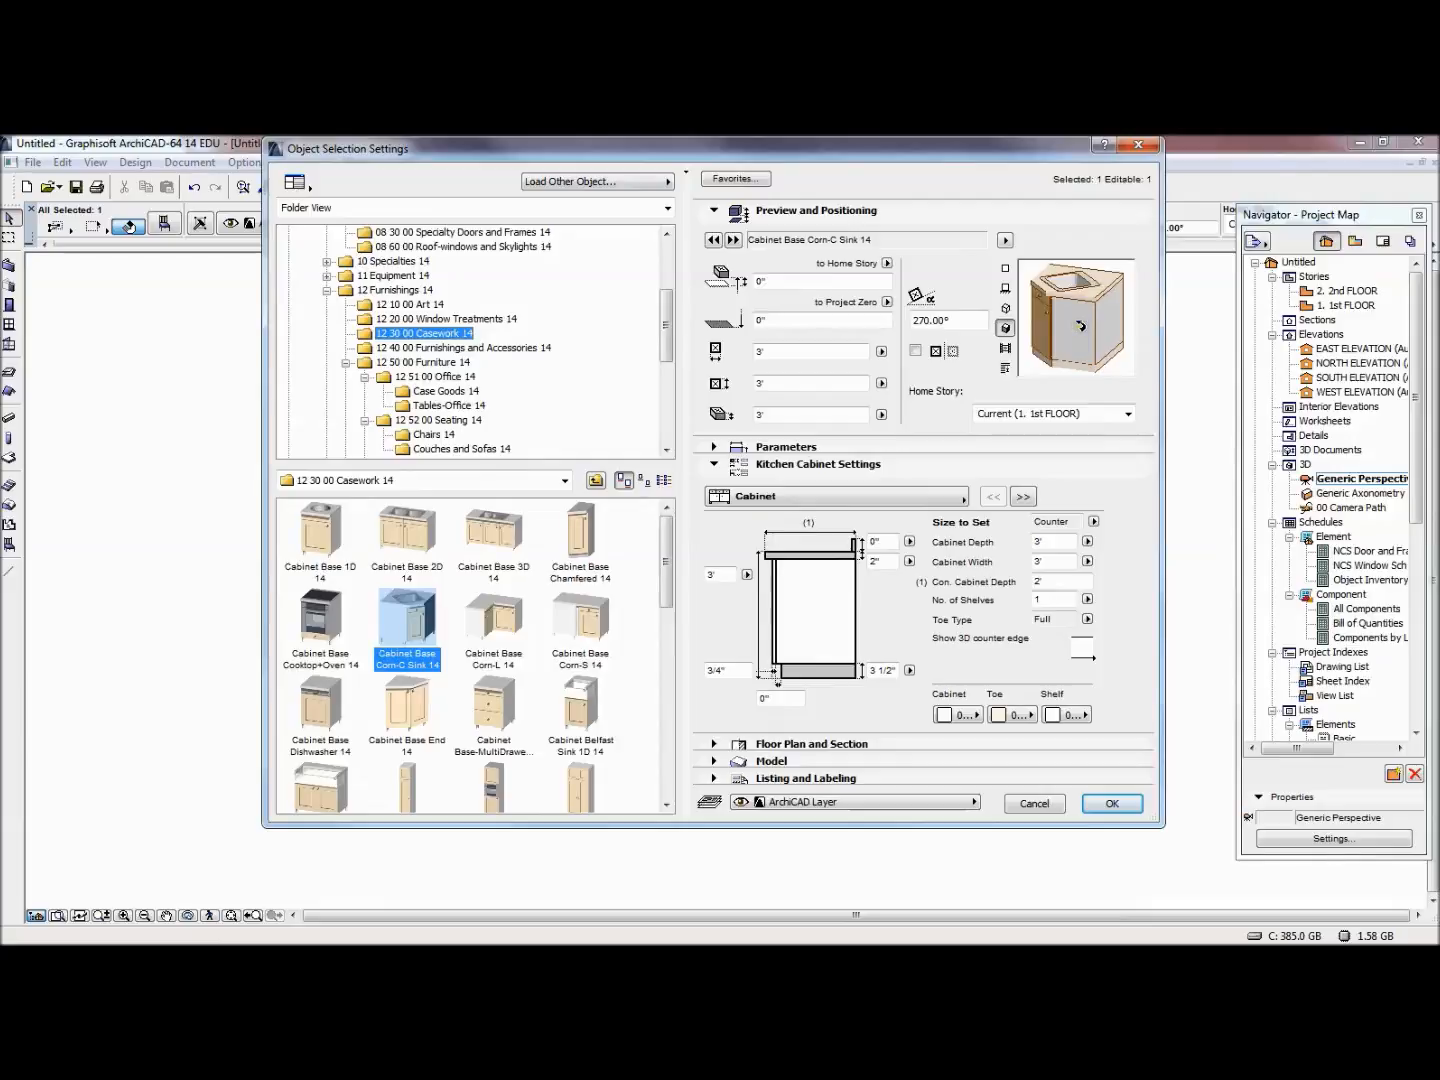
Try 04 | Marble Black as the cabinet material, and replace it with 09 | W Cherry V
{"action": "left_click", "coordinate": [958, 498]}
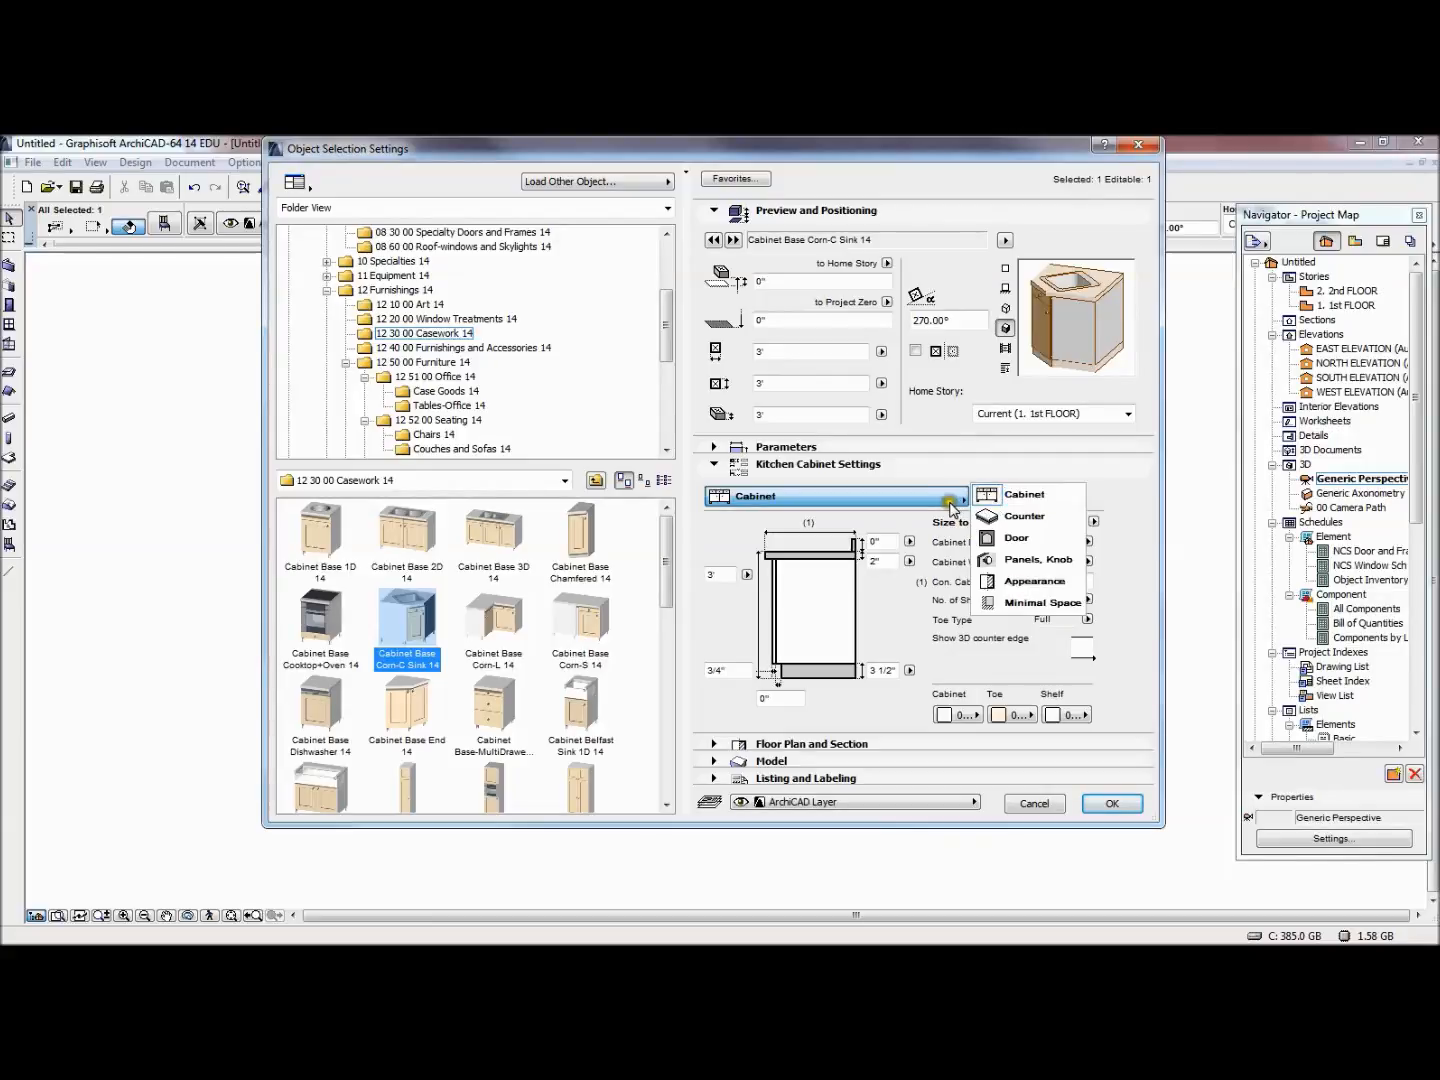
{"action": "left_click", "coordinate": [948, 500]}
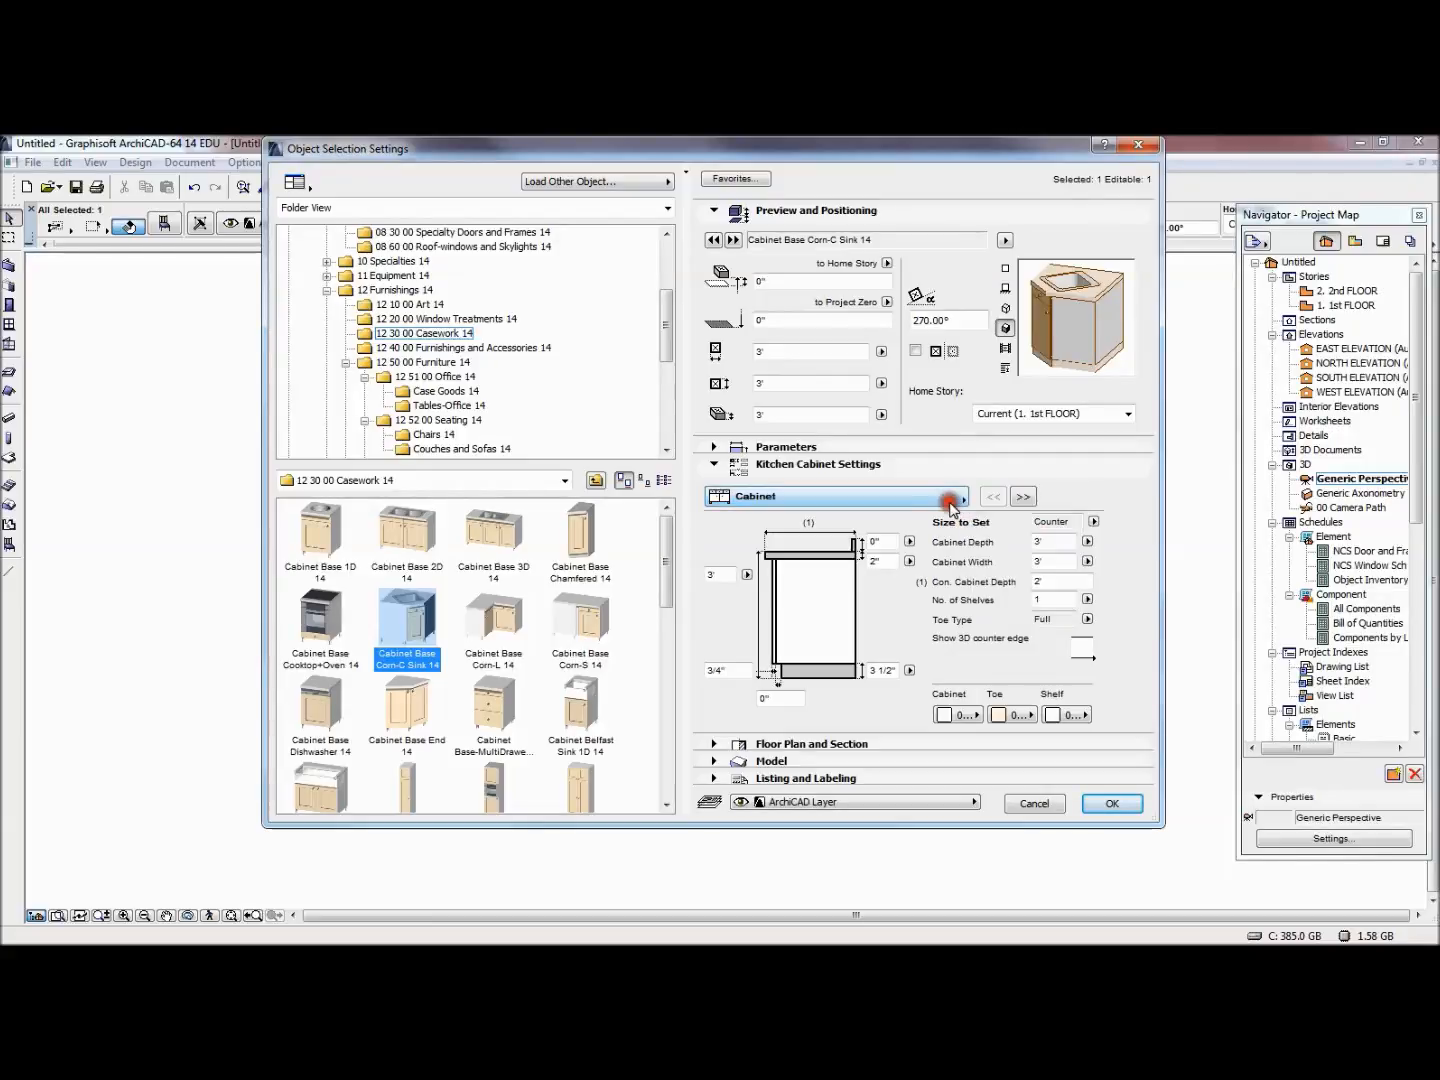
{"action": "left_click", "coordinate": [975, 715]}
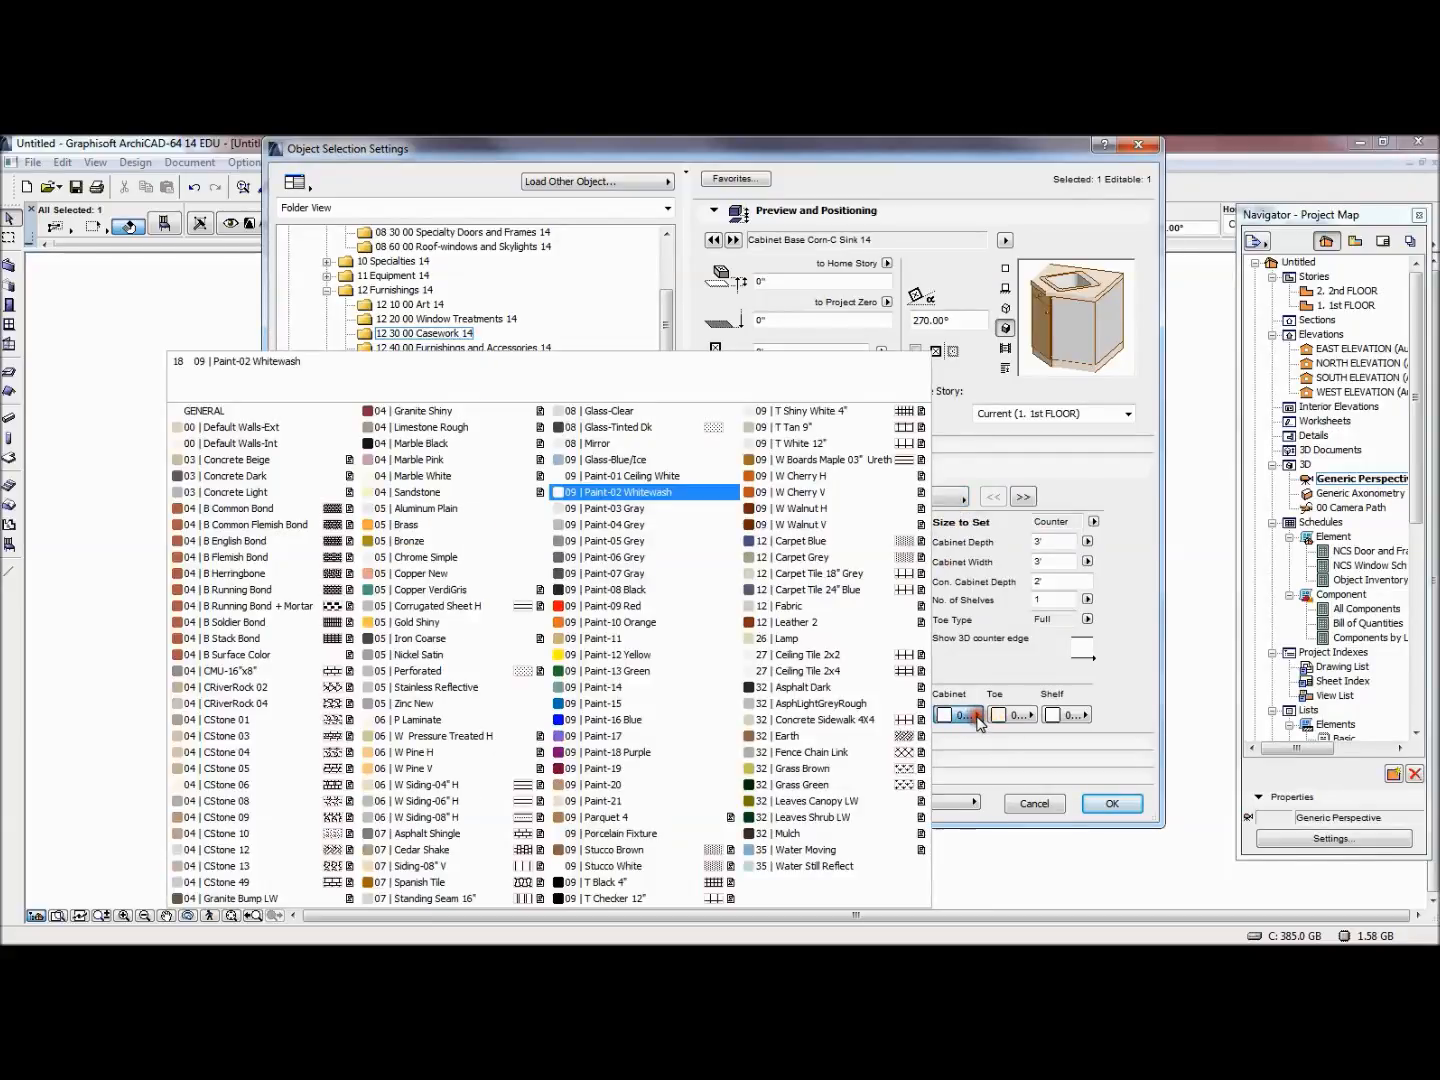
{"action": "left_click", "coordinate": [408, 445]}
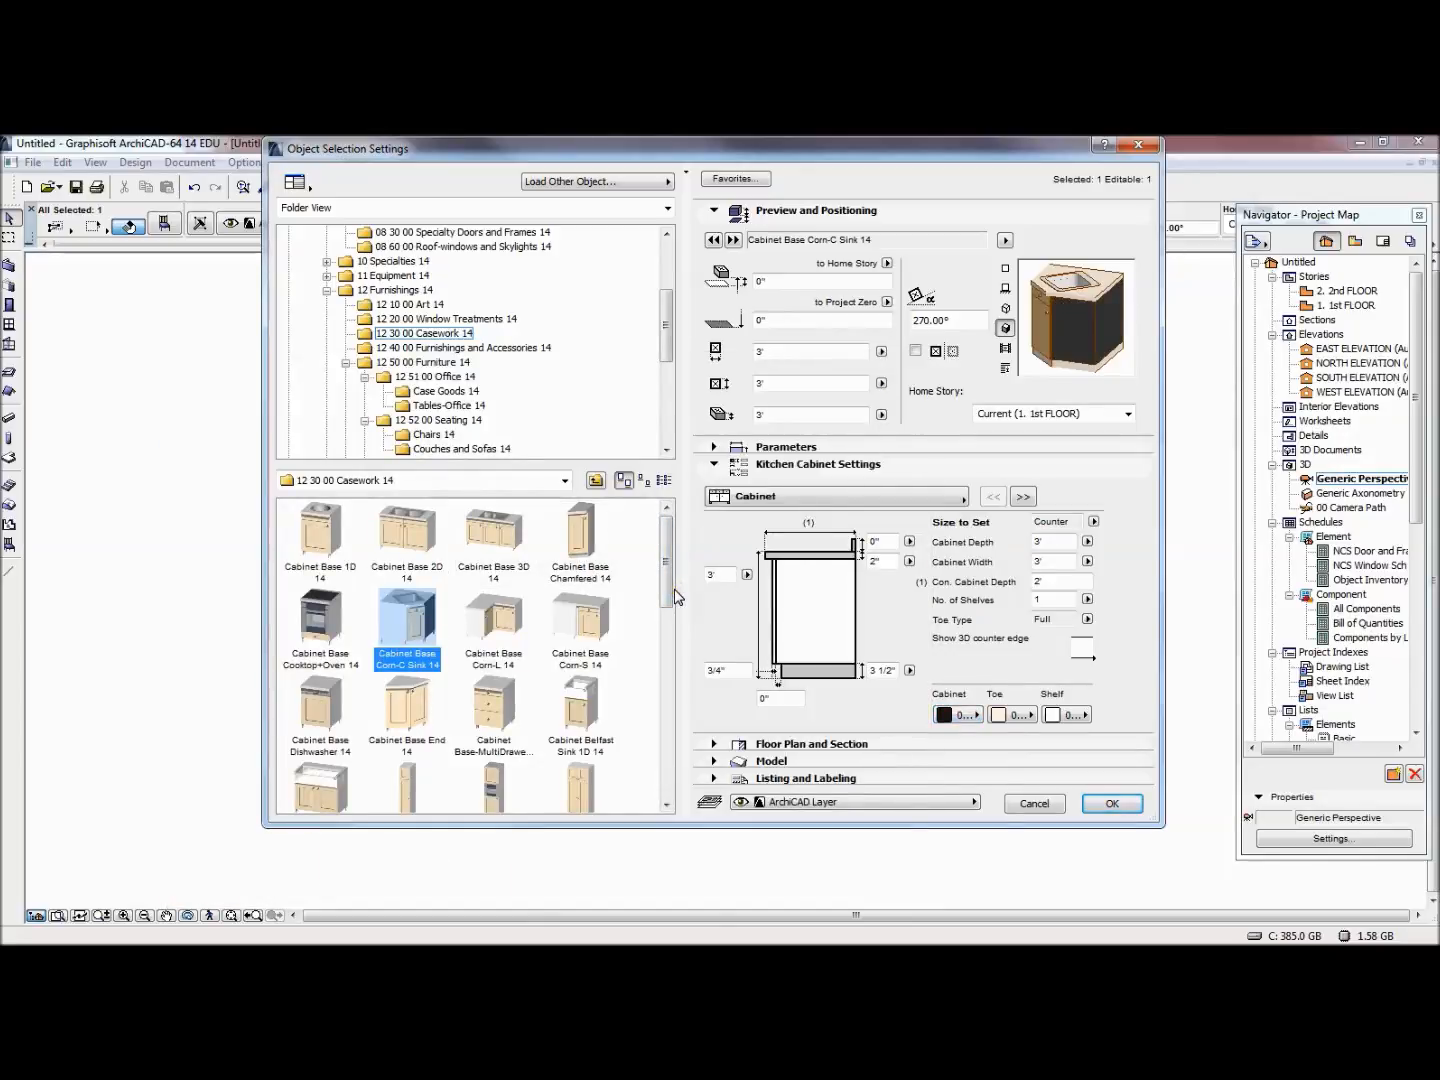
{"action": "left_click", "coordinate": [965, 714]}
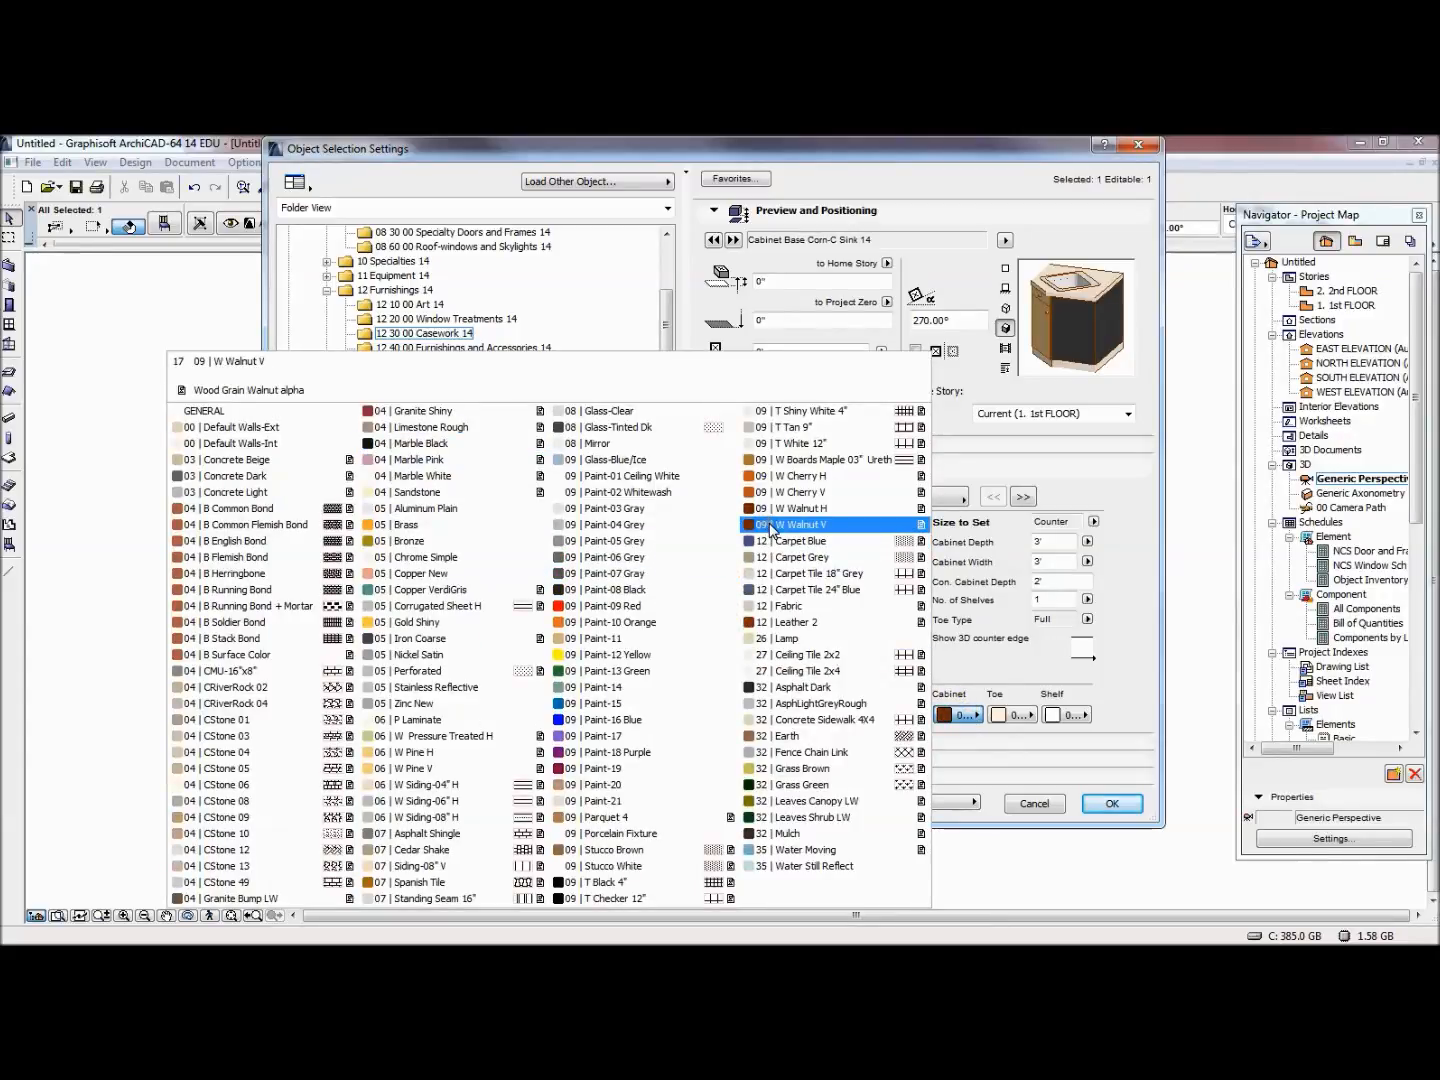
{"action": "left_click", "coordinate": [778, 492]}
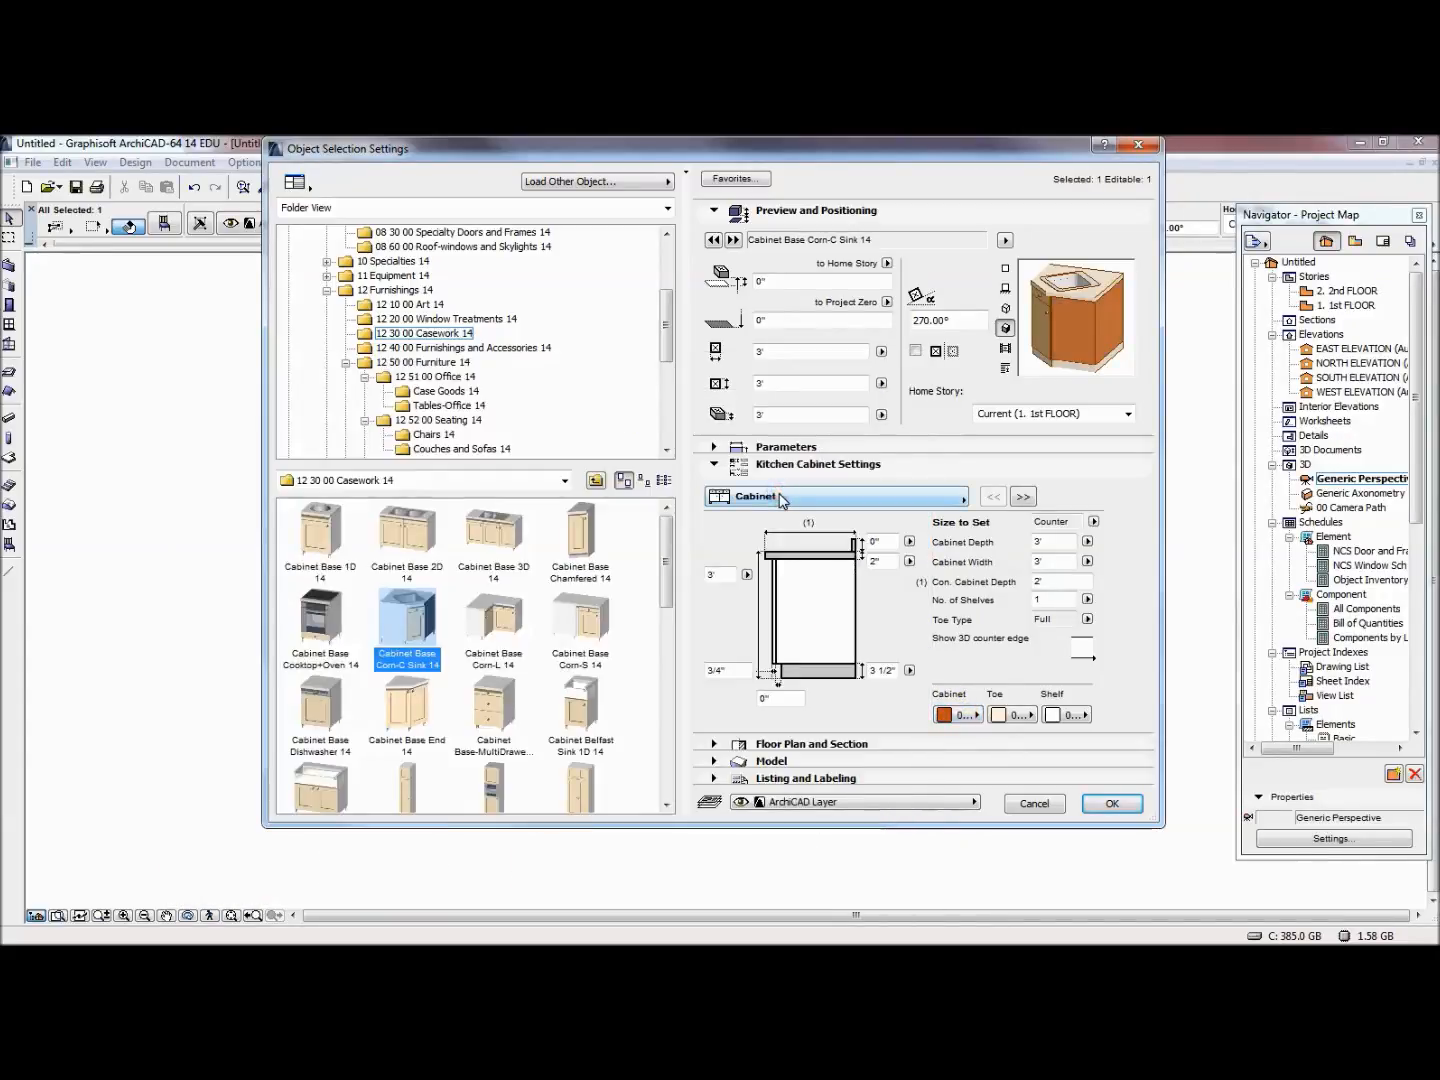
Set the cabinet's toe material to 04 | Marble Black and check it in the preview
{"action": "left_click", "coordinate": [1012, 714]}
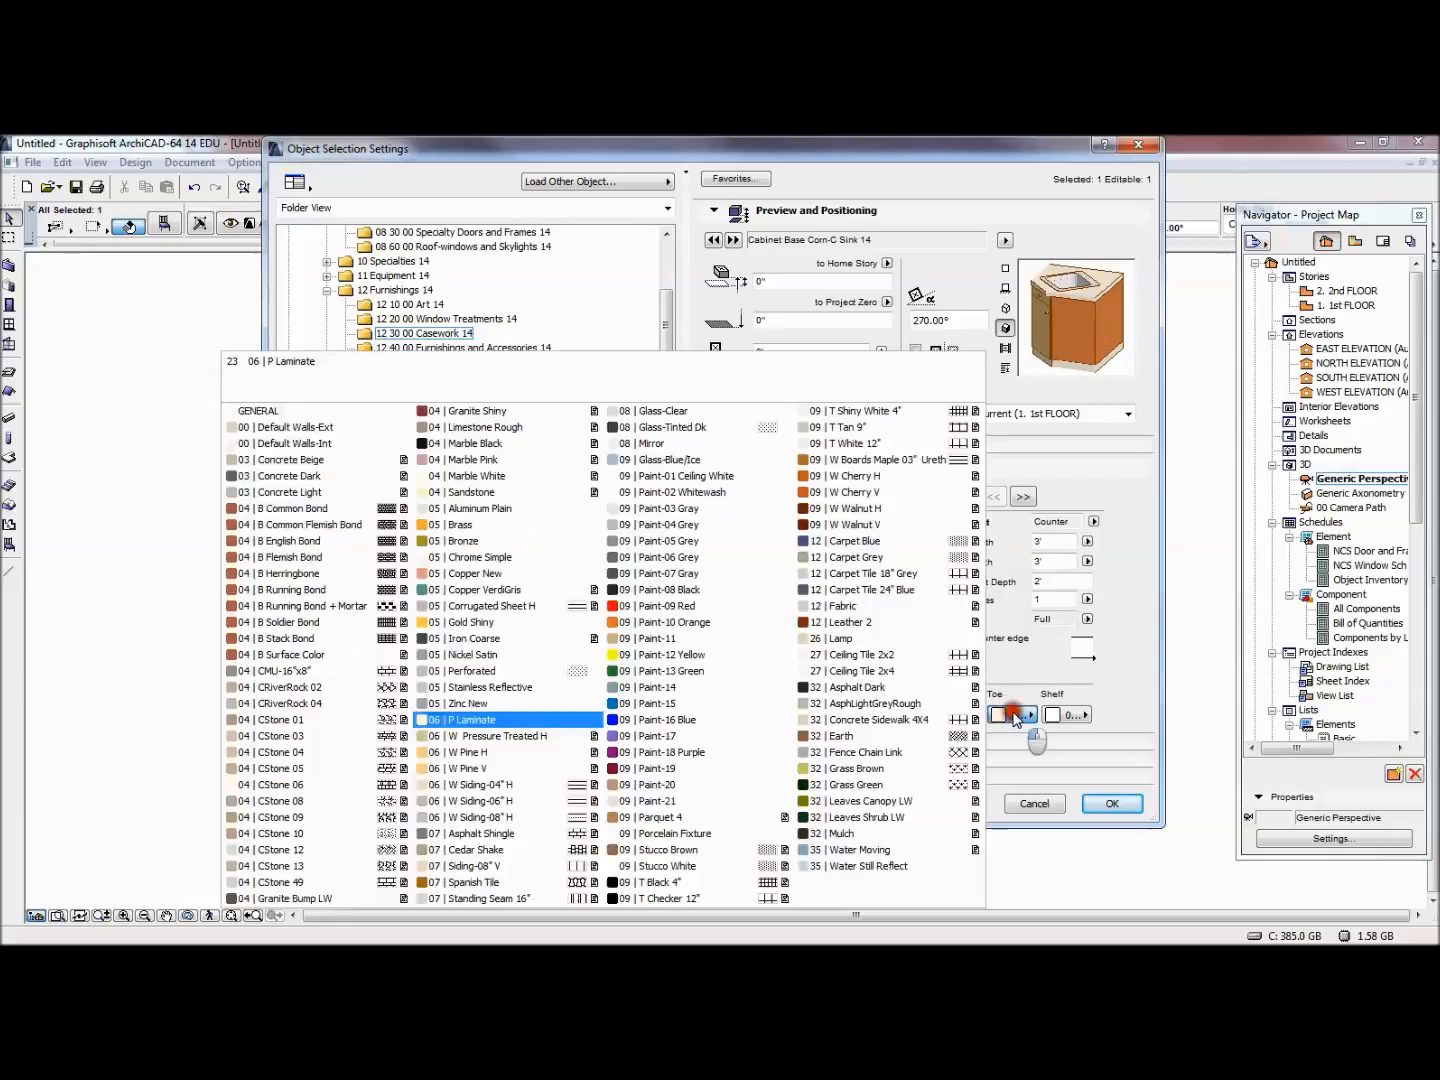
{"action": "left_click", "coordinate": [532, 446]}
{"action": "left_click_drag", "start_coordinate": [1031, 368], "coordinate": [1078, 368]}
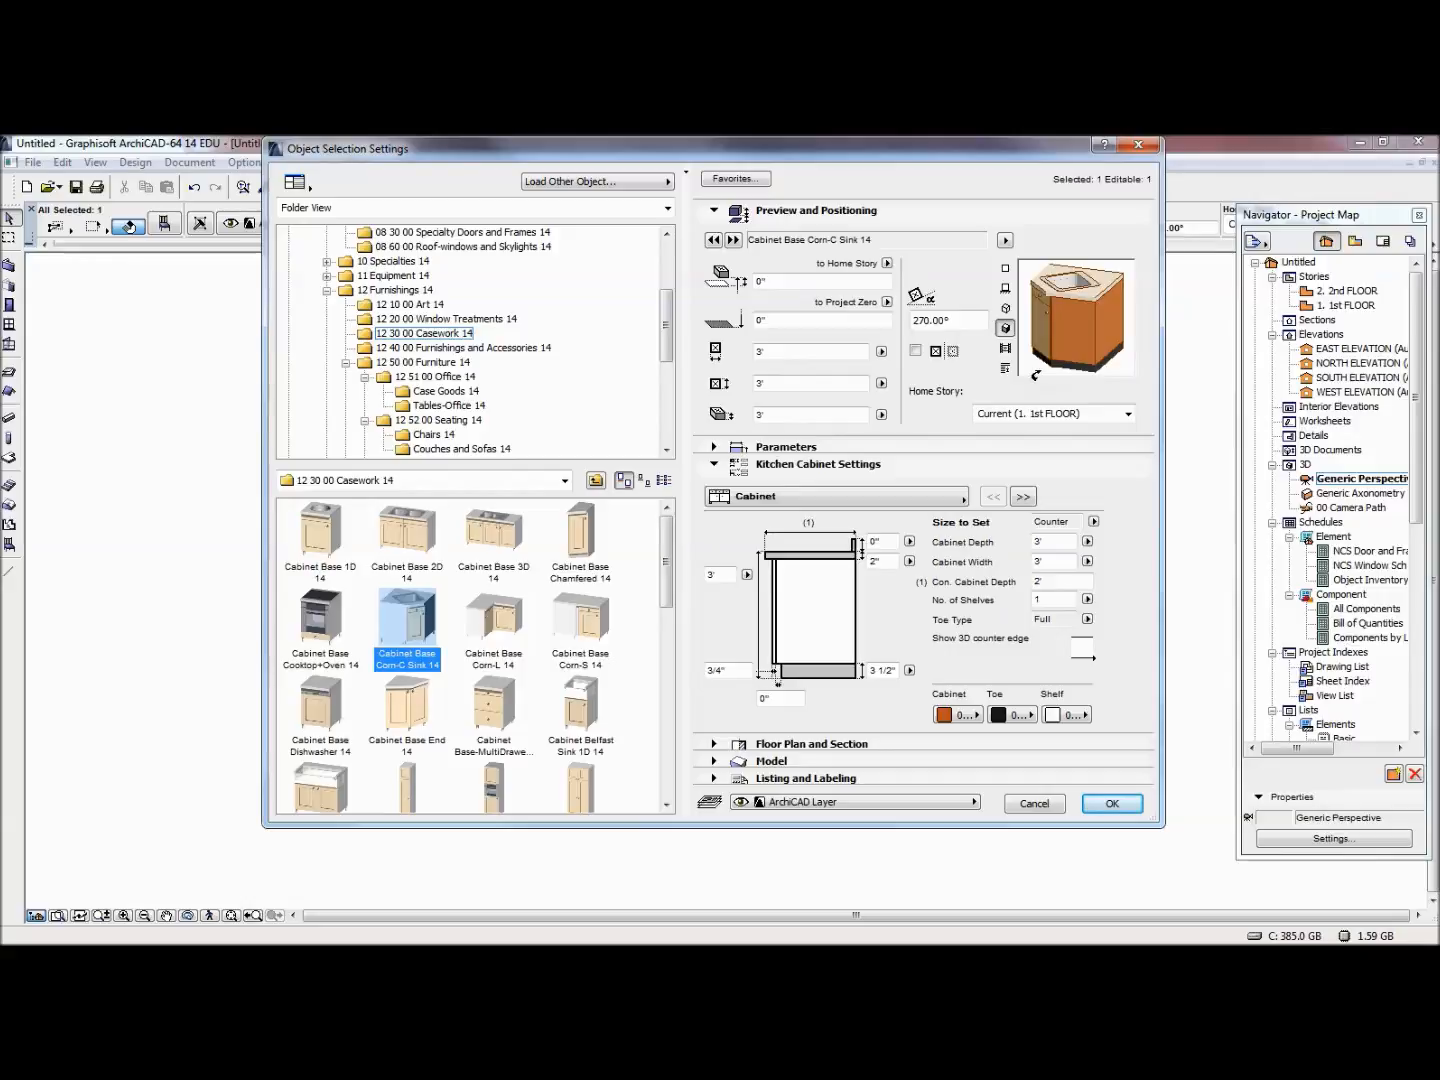
In the Counter settings, try sink Style 1, and set the sink style to None
{"action": "left_click", "coordinate": [960, 496]}
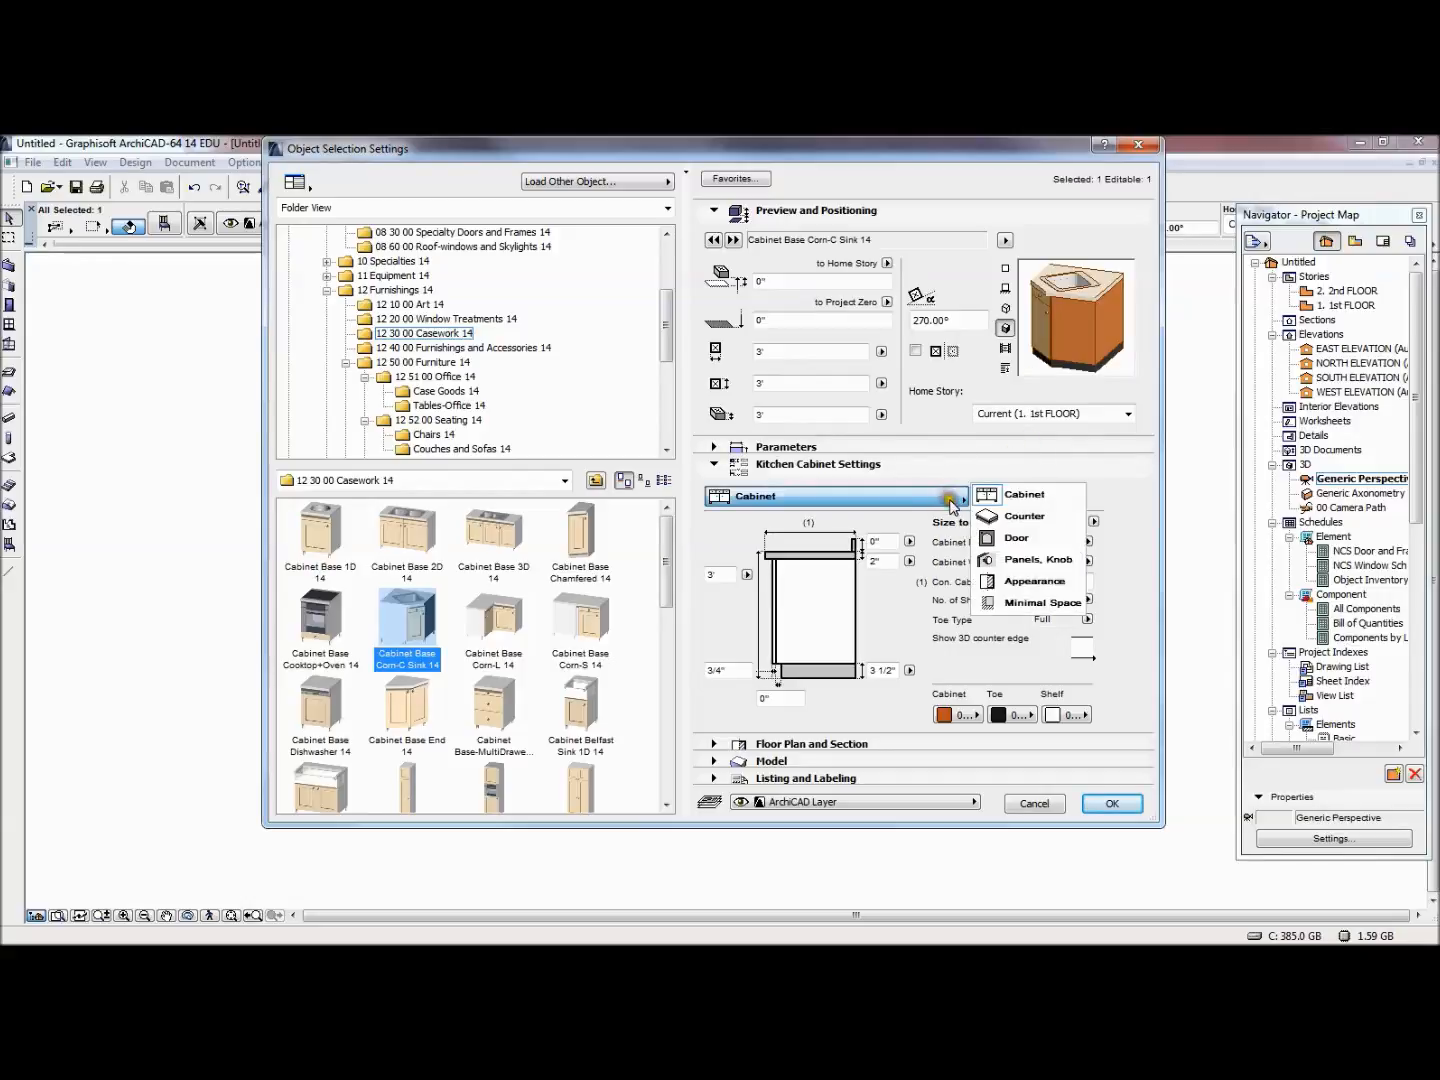
{"action": "left_click", "coordinate": [1020, 516]}
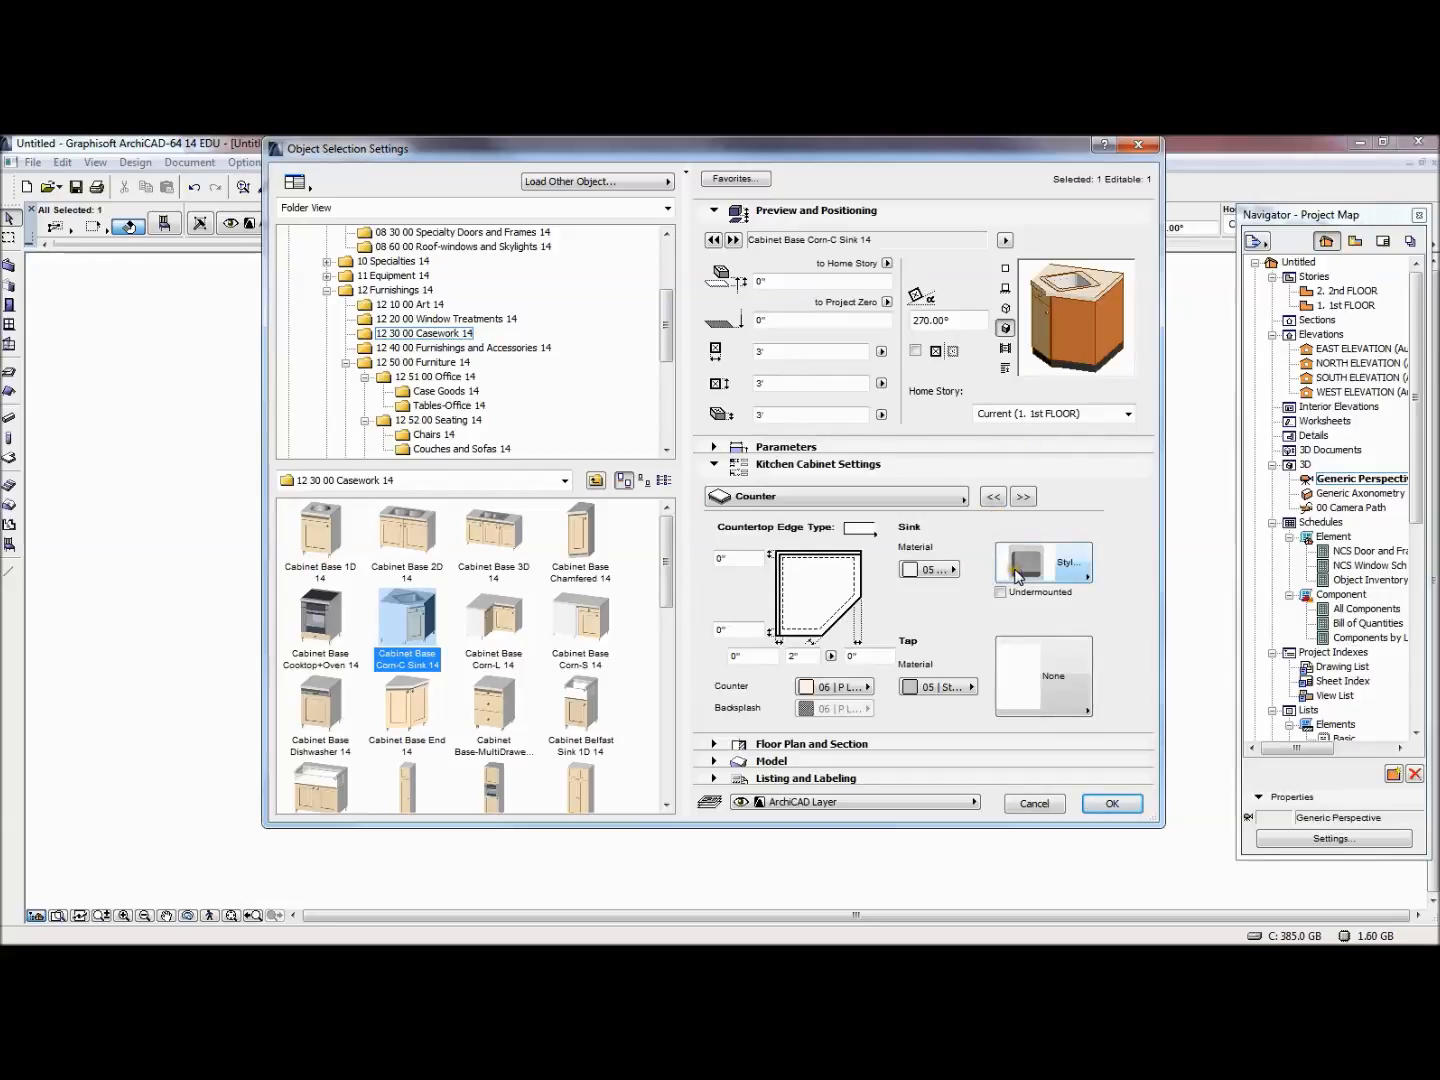
{"action": "left_click", "coordinate": [1017, 573]}
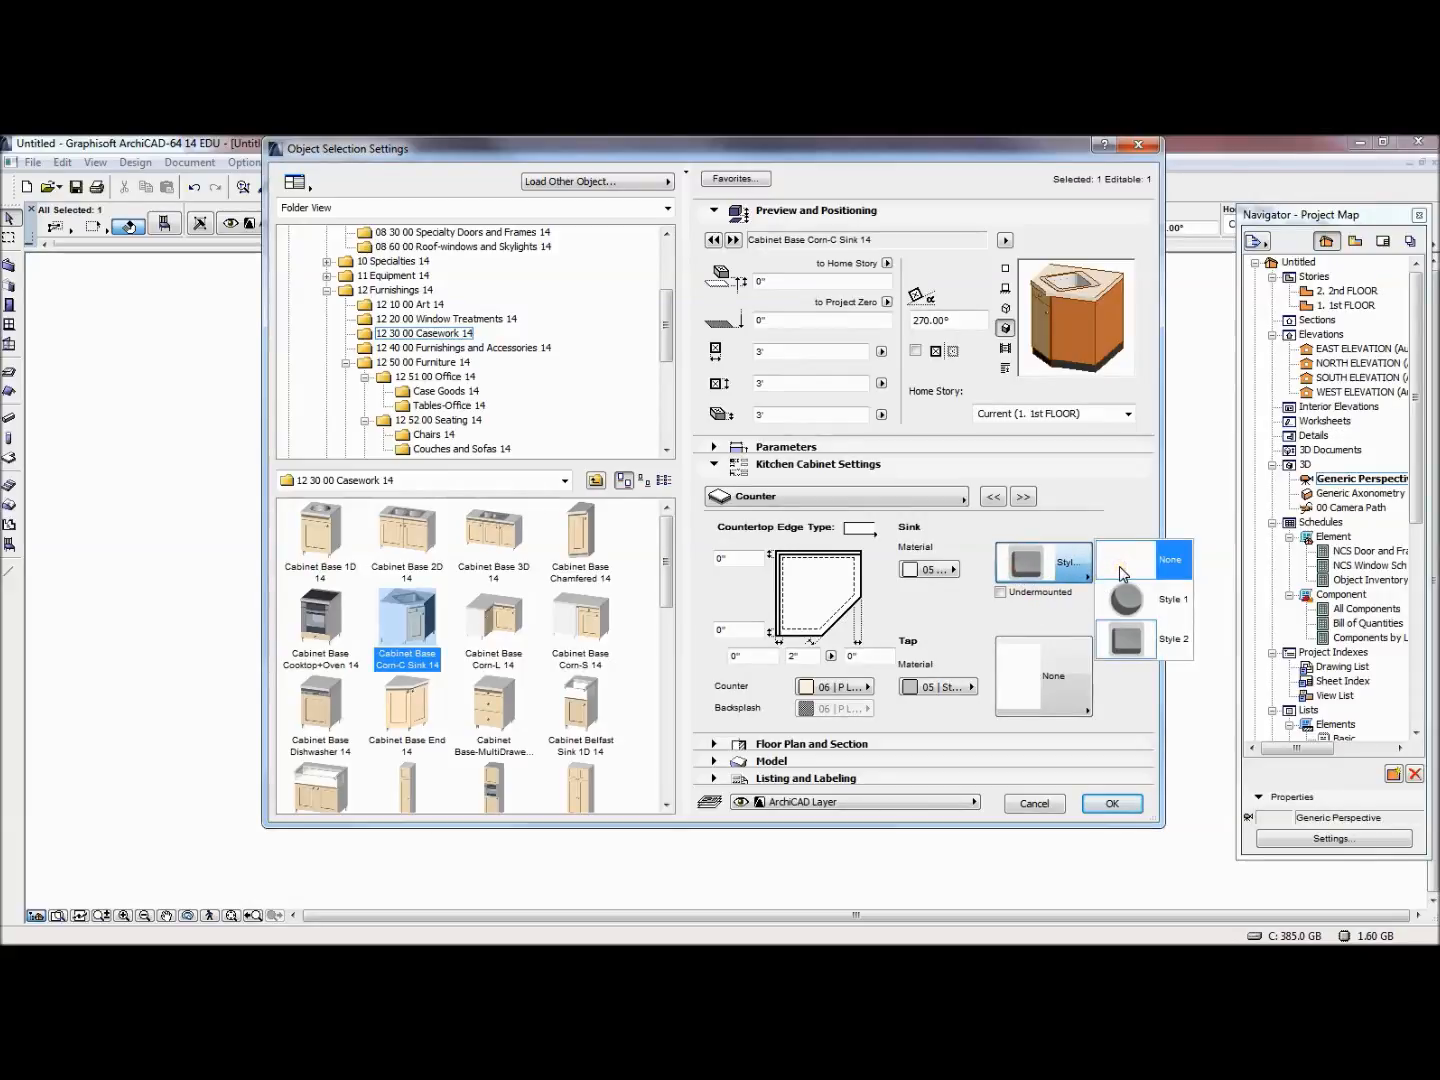
{"action": "left_click", "coordinate": [1130, 600]}
{"action": "left_click", "coordinate": [1060, 568]}
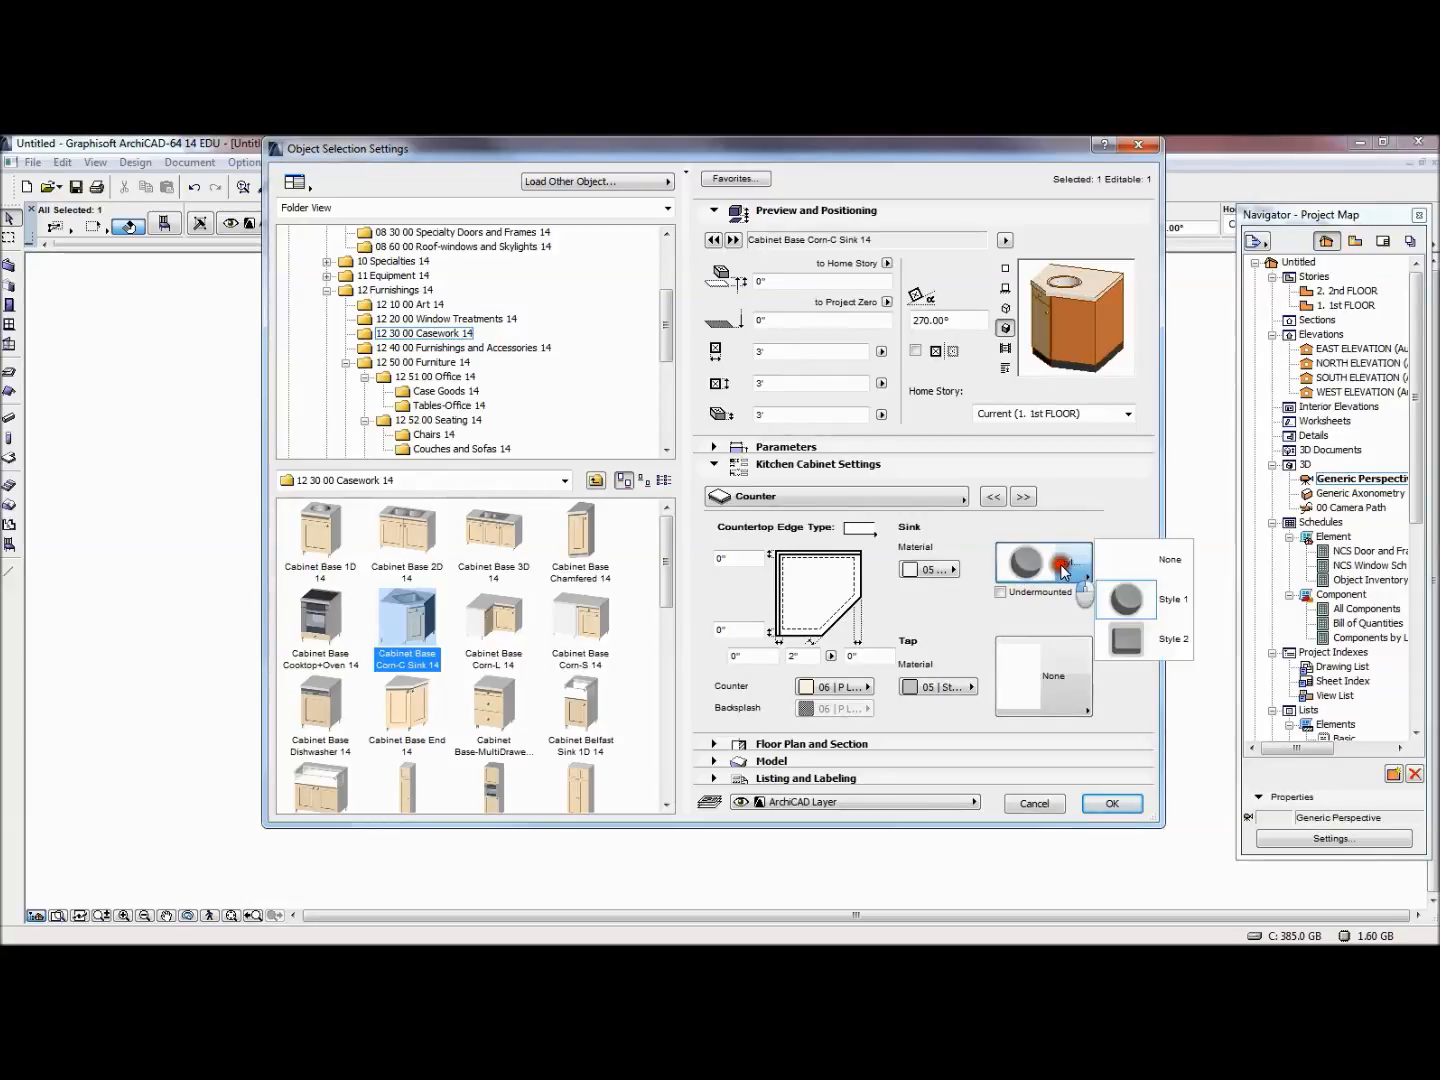
{"action": "left_click", "coordinate": [1125, 570]}
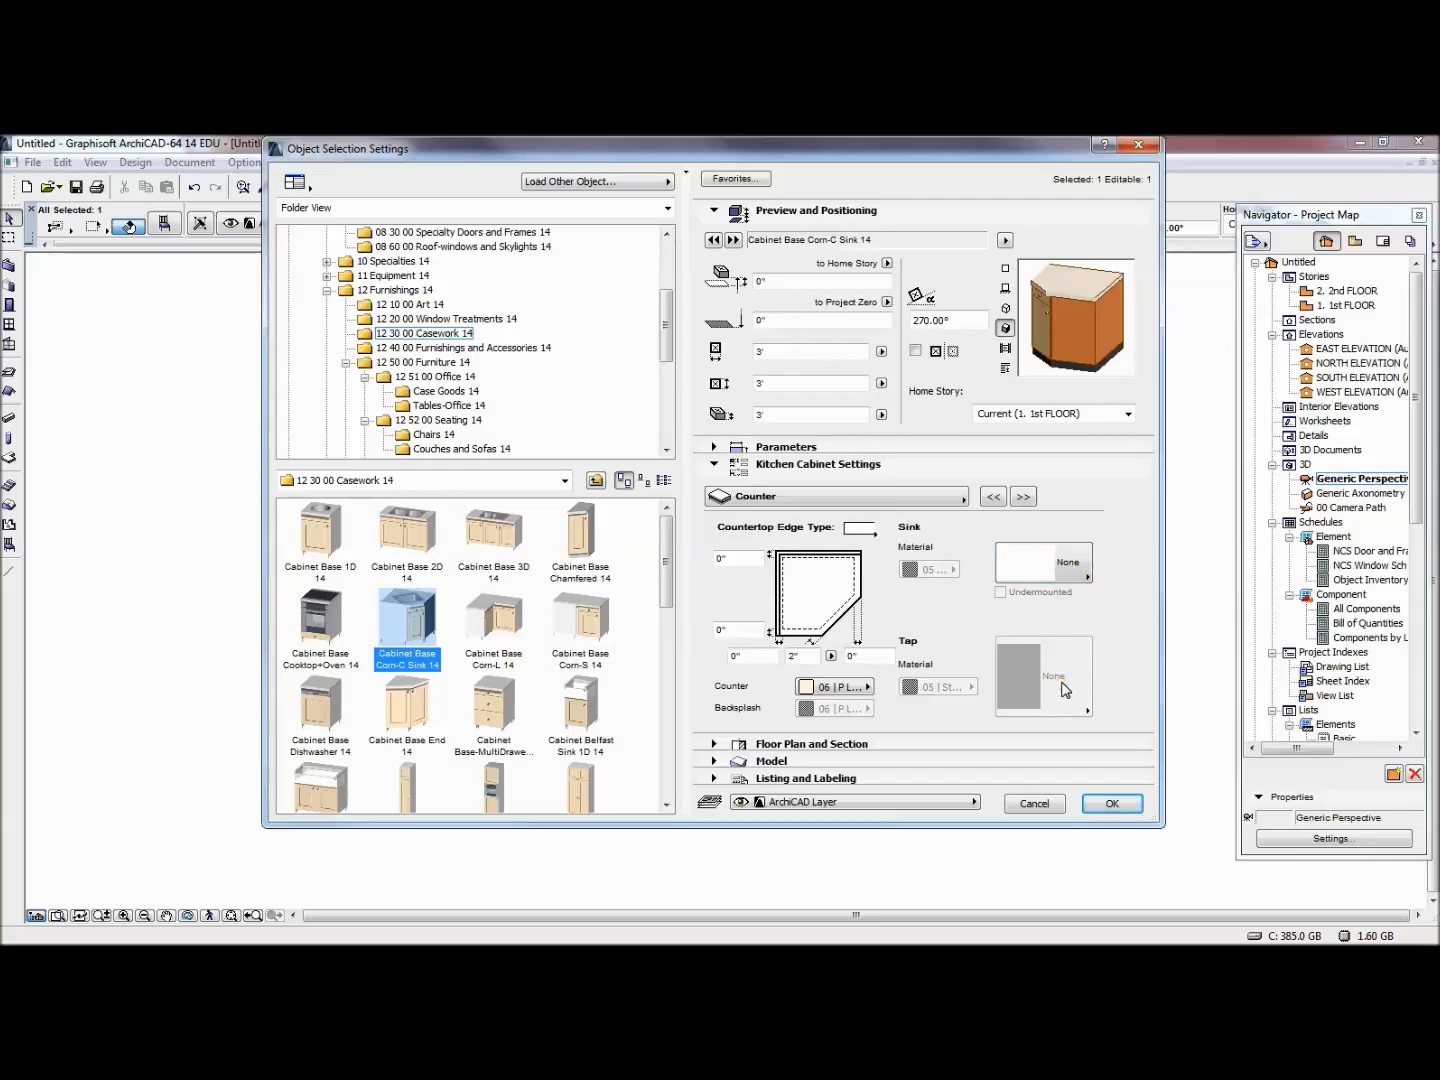
Set the counter material to 04 | Marble Black and the cabinet's door style to Style 9
{"action": "left_click", "coordinate": [867, 688]}
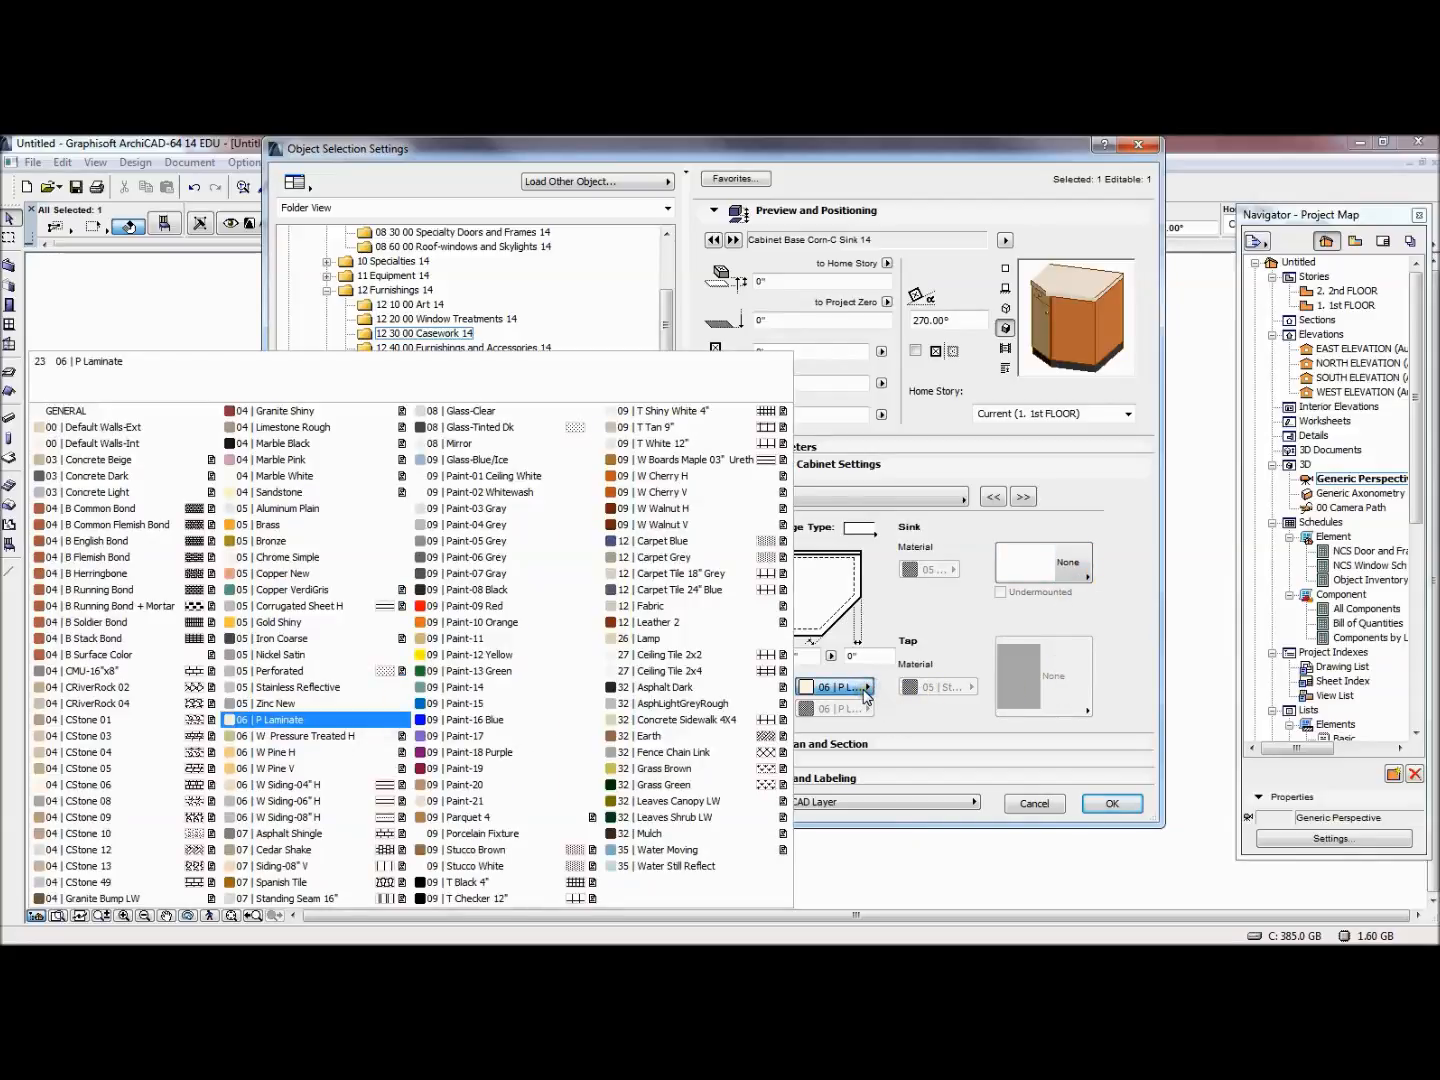
{"action": "left_click", "coordinate": [281, 444]}
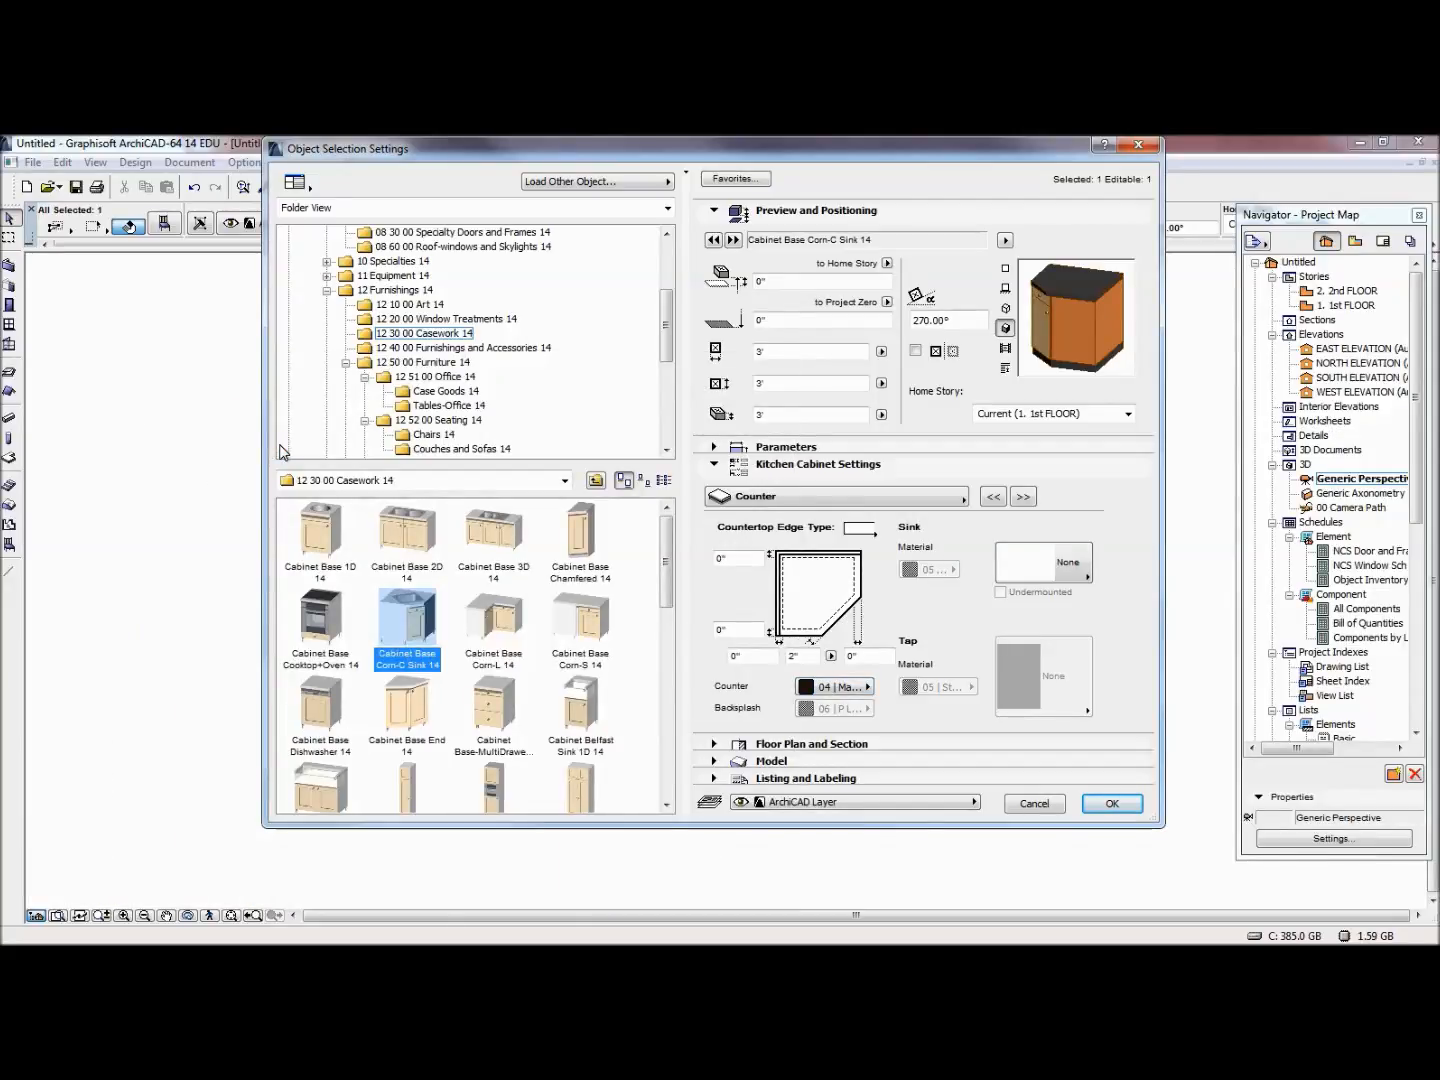
{"action": "left_click", "coordinate": [800, 500]}
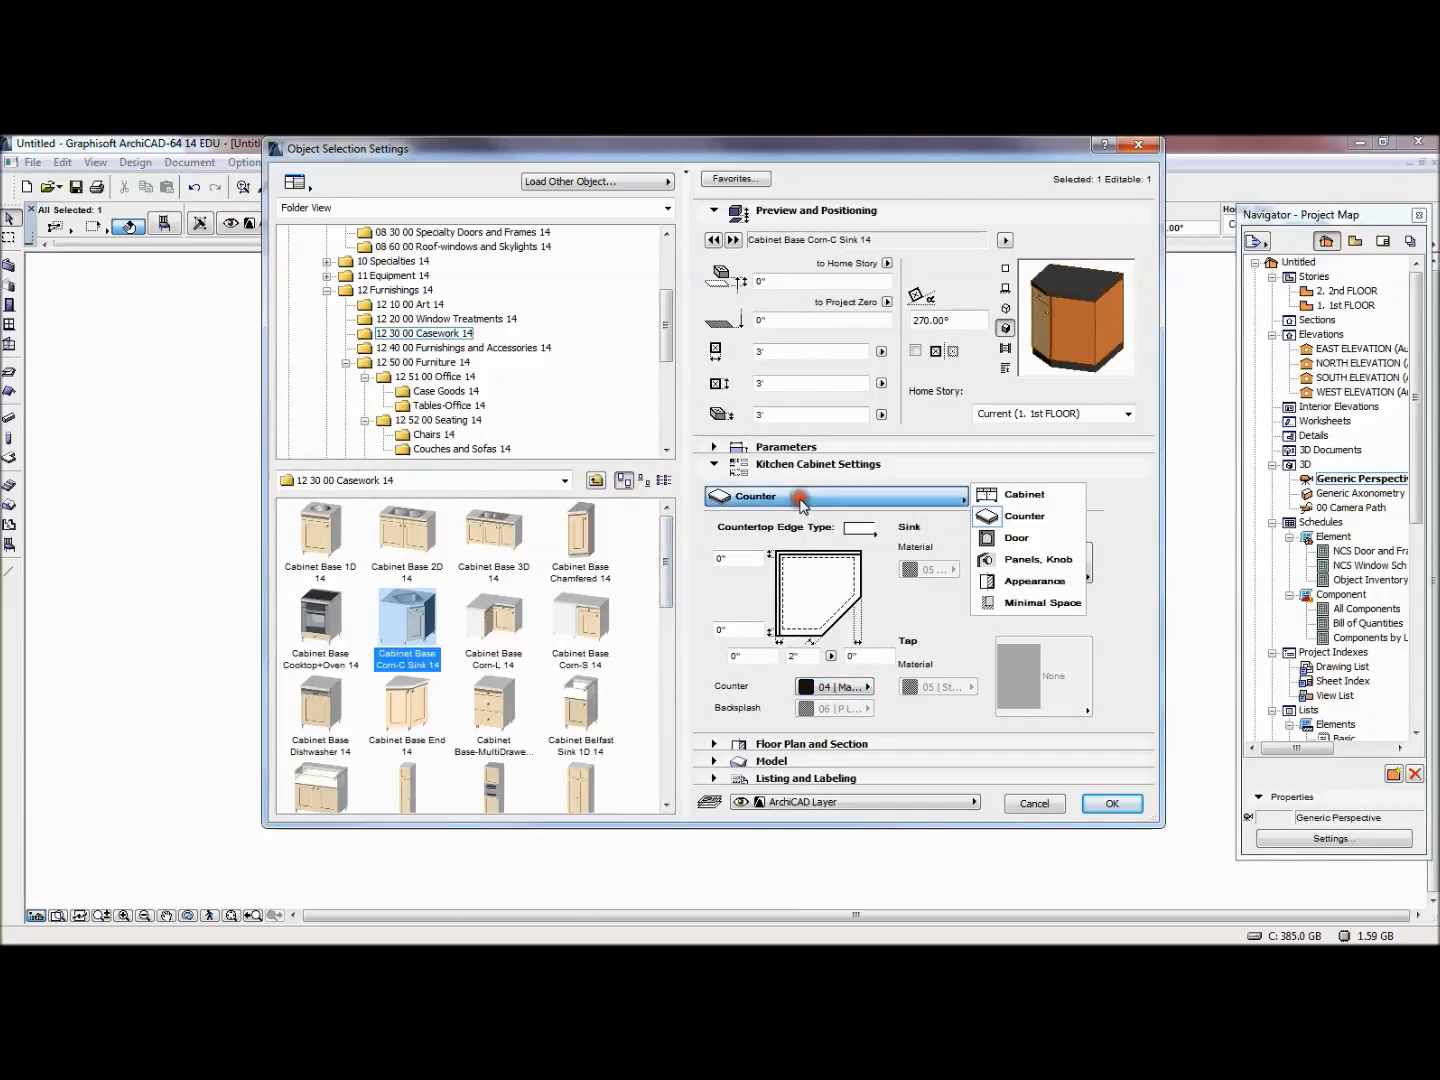
{"action": "left_click", "coordinate": [1005, 538]}
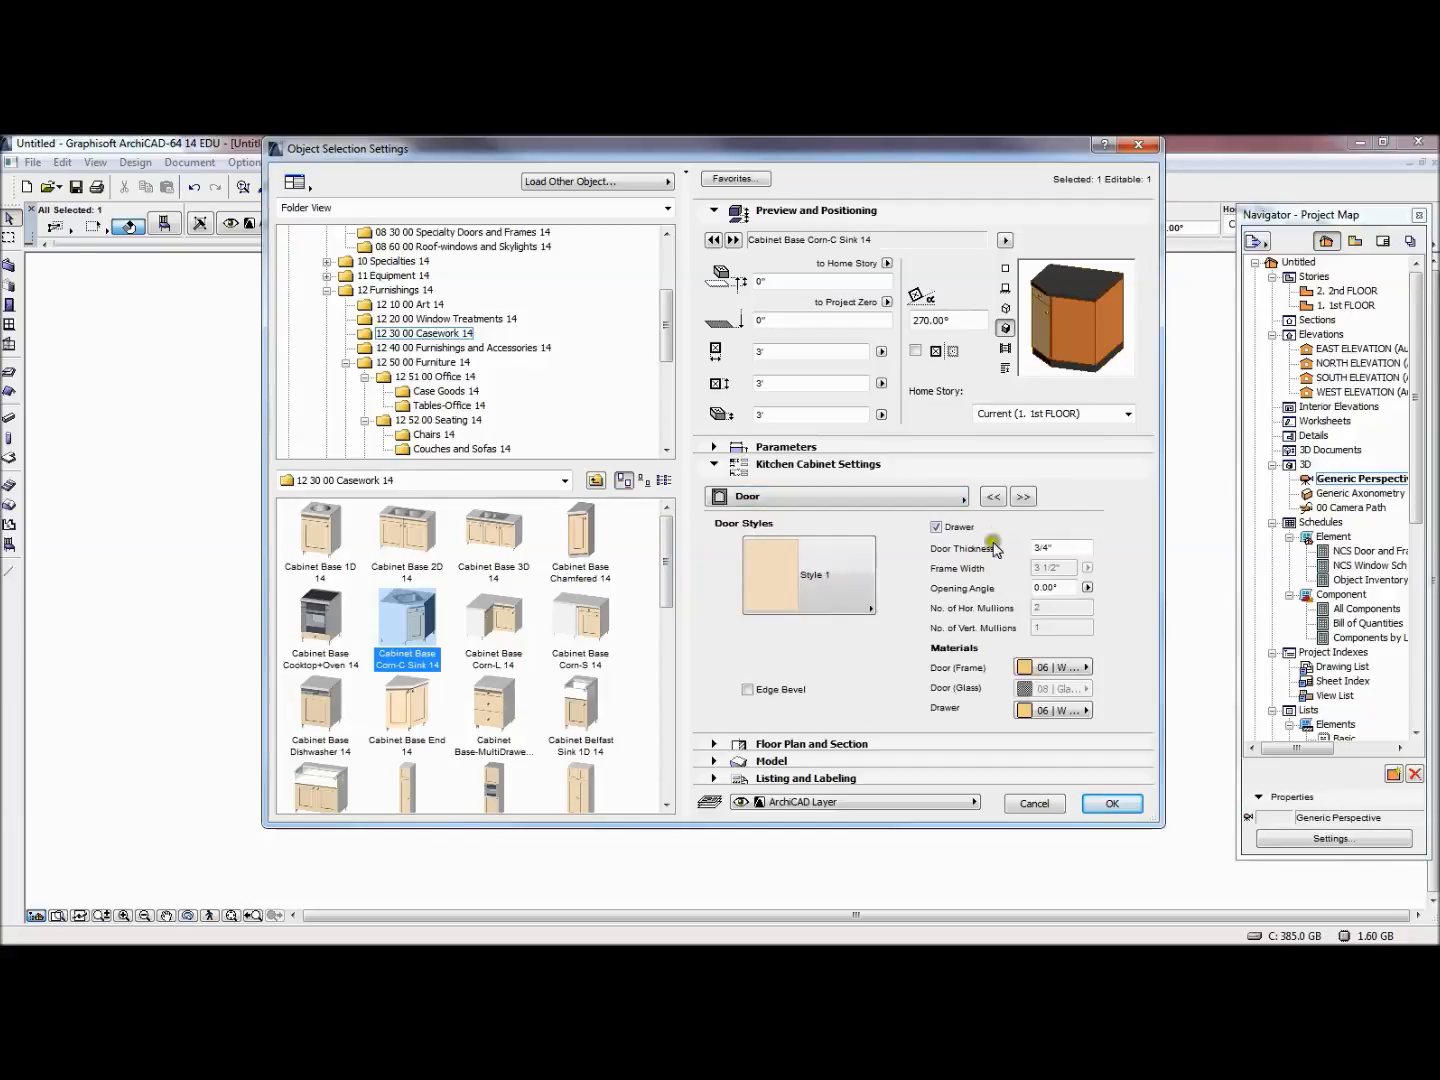
{"action": "left_click", "coordinate": [864, 605]}
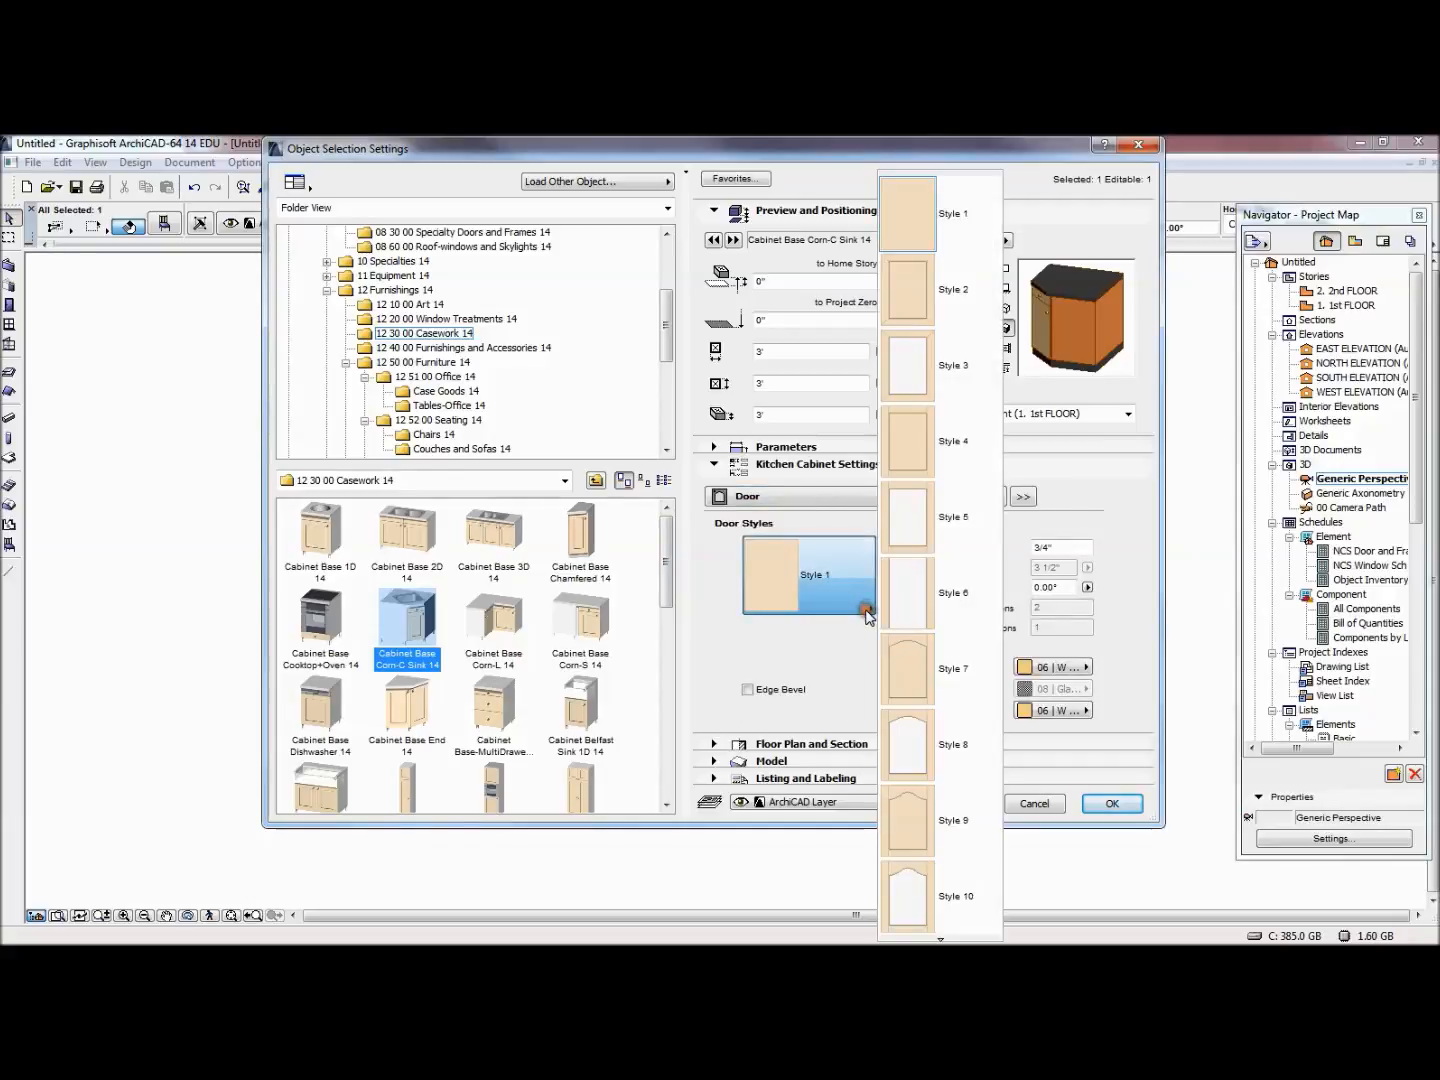
{"action": "left_click", "coordinate": [912, 818]}
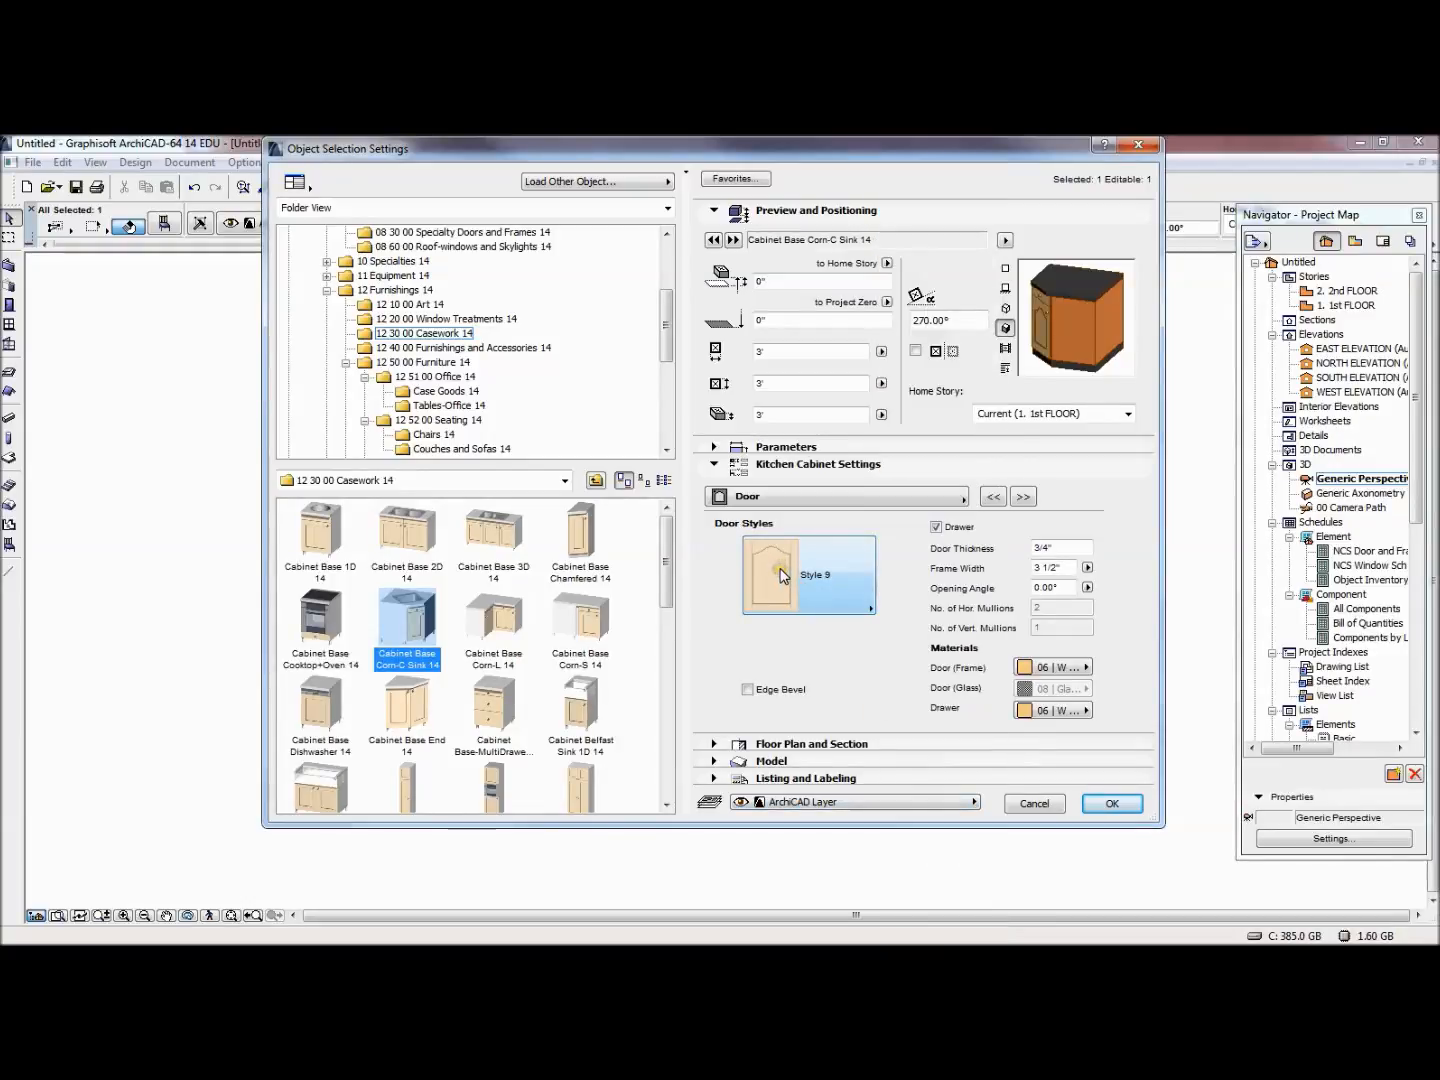
Set the door frame material to cherry wood and the drawer material to 09 | W Cherry V, and check the preview
{"action": "left_click", "coordinate": [1084, 667]}
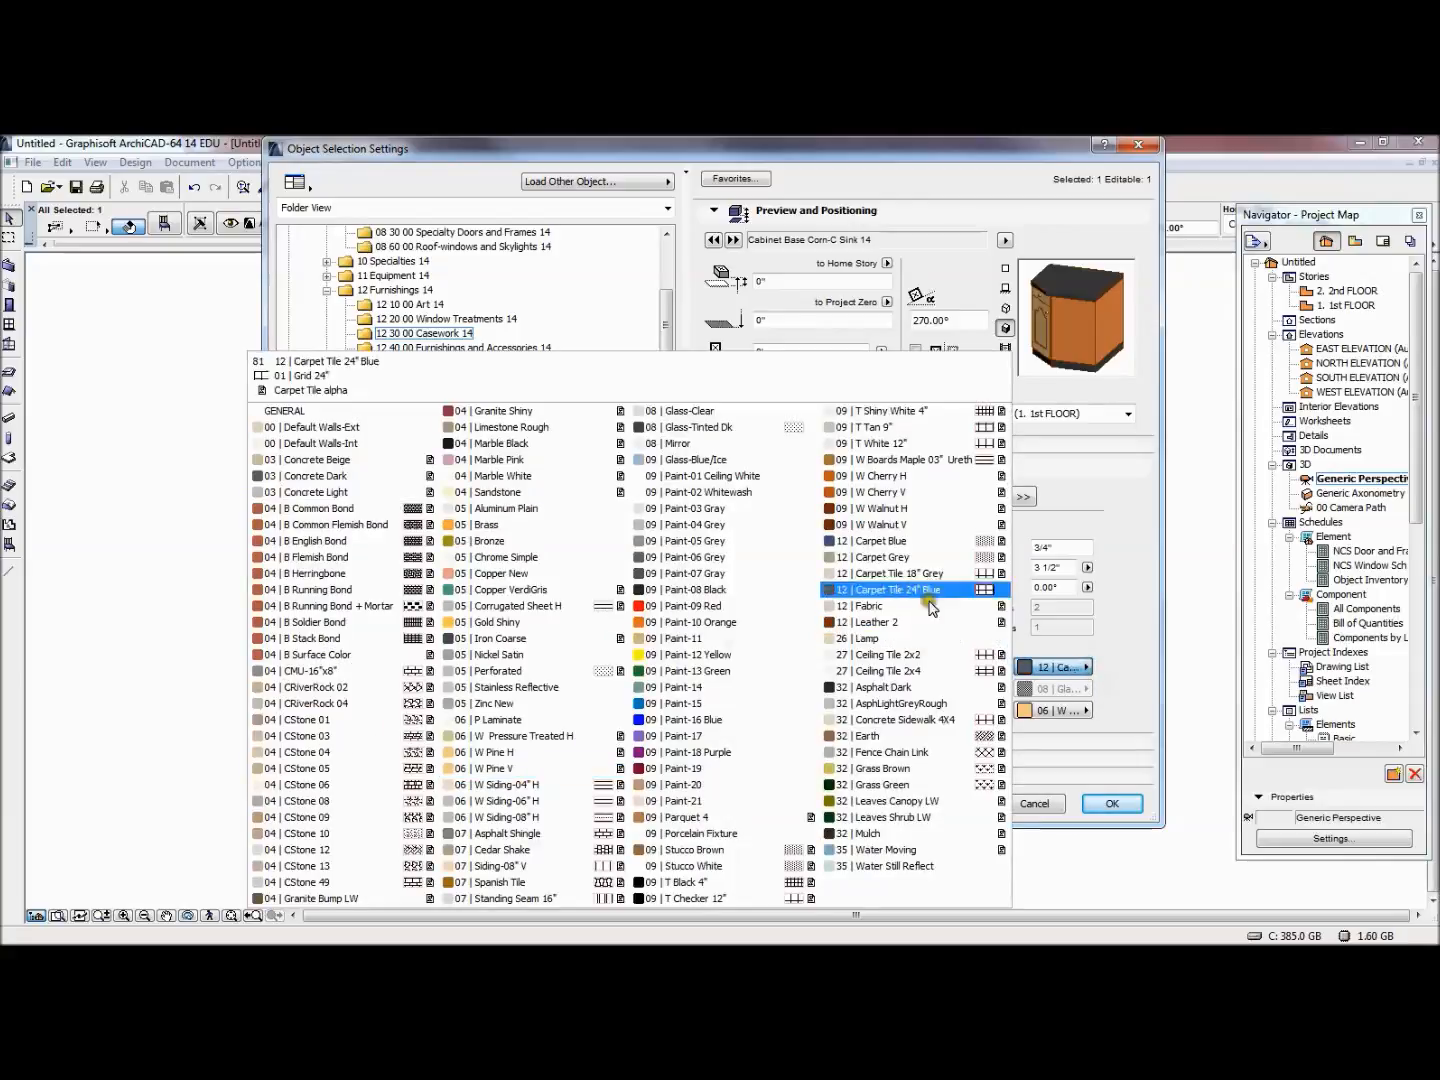
{"action": "left_click", "coordinate": [895, 510]}
{"action": "left_click", "coordinate": [1035, 711]}
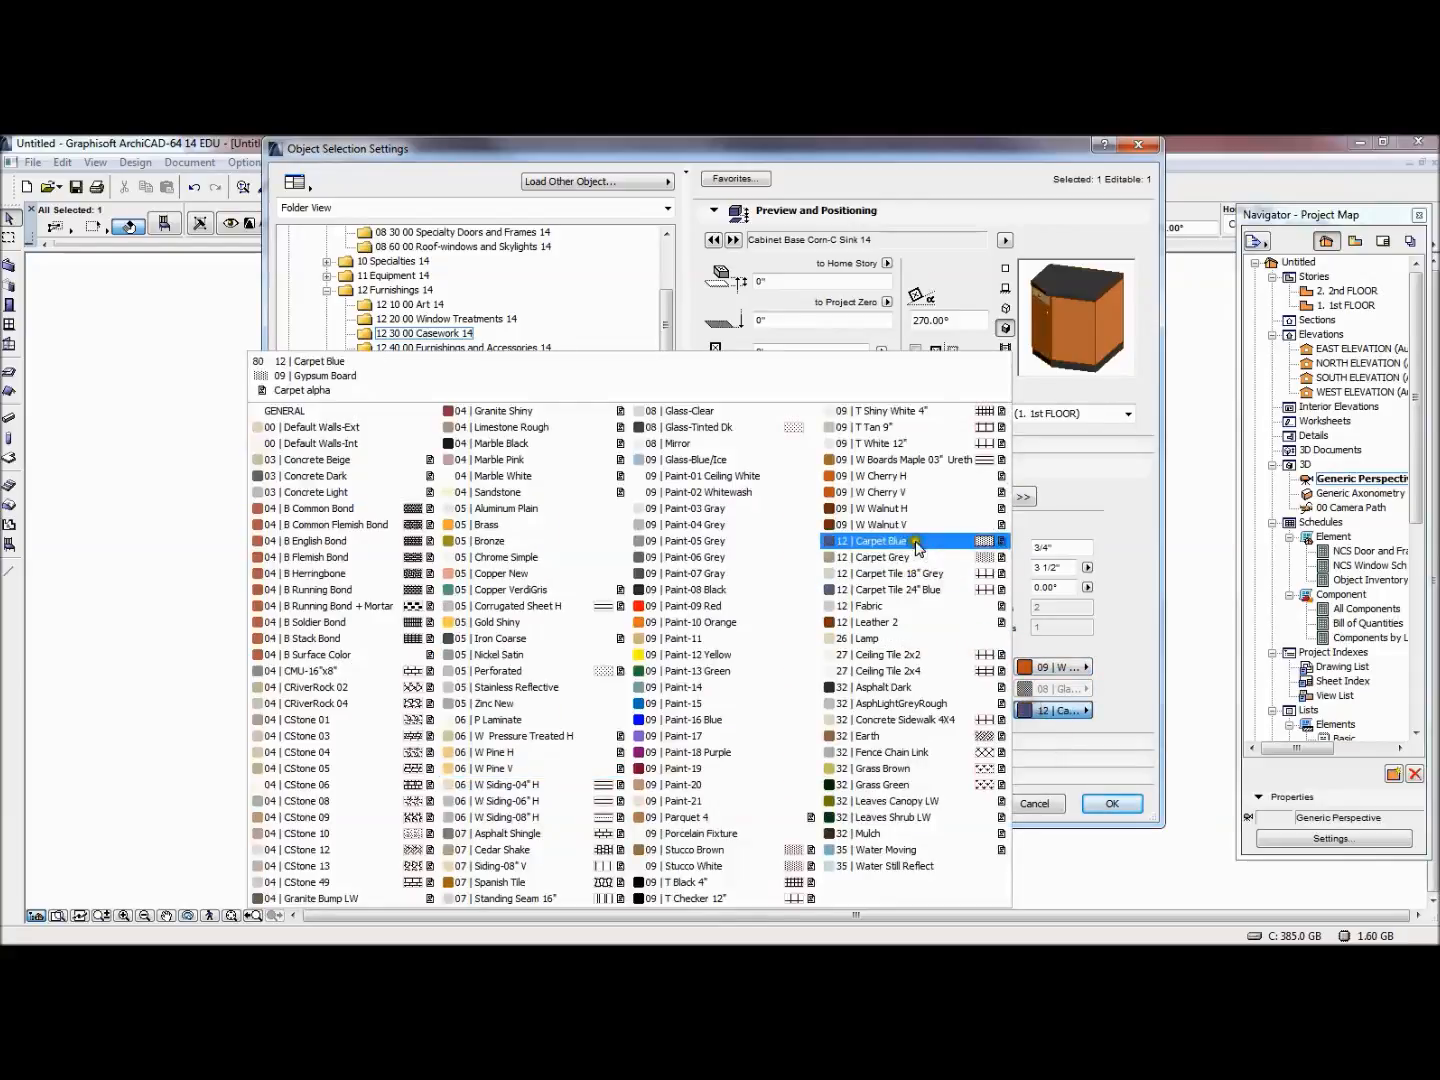
{"action": "left_click", "coordinate": [893, 492]}
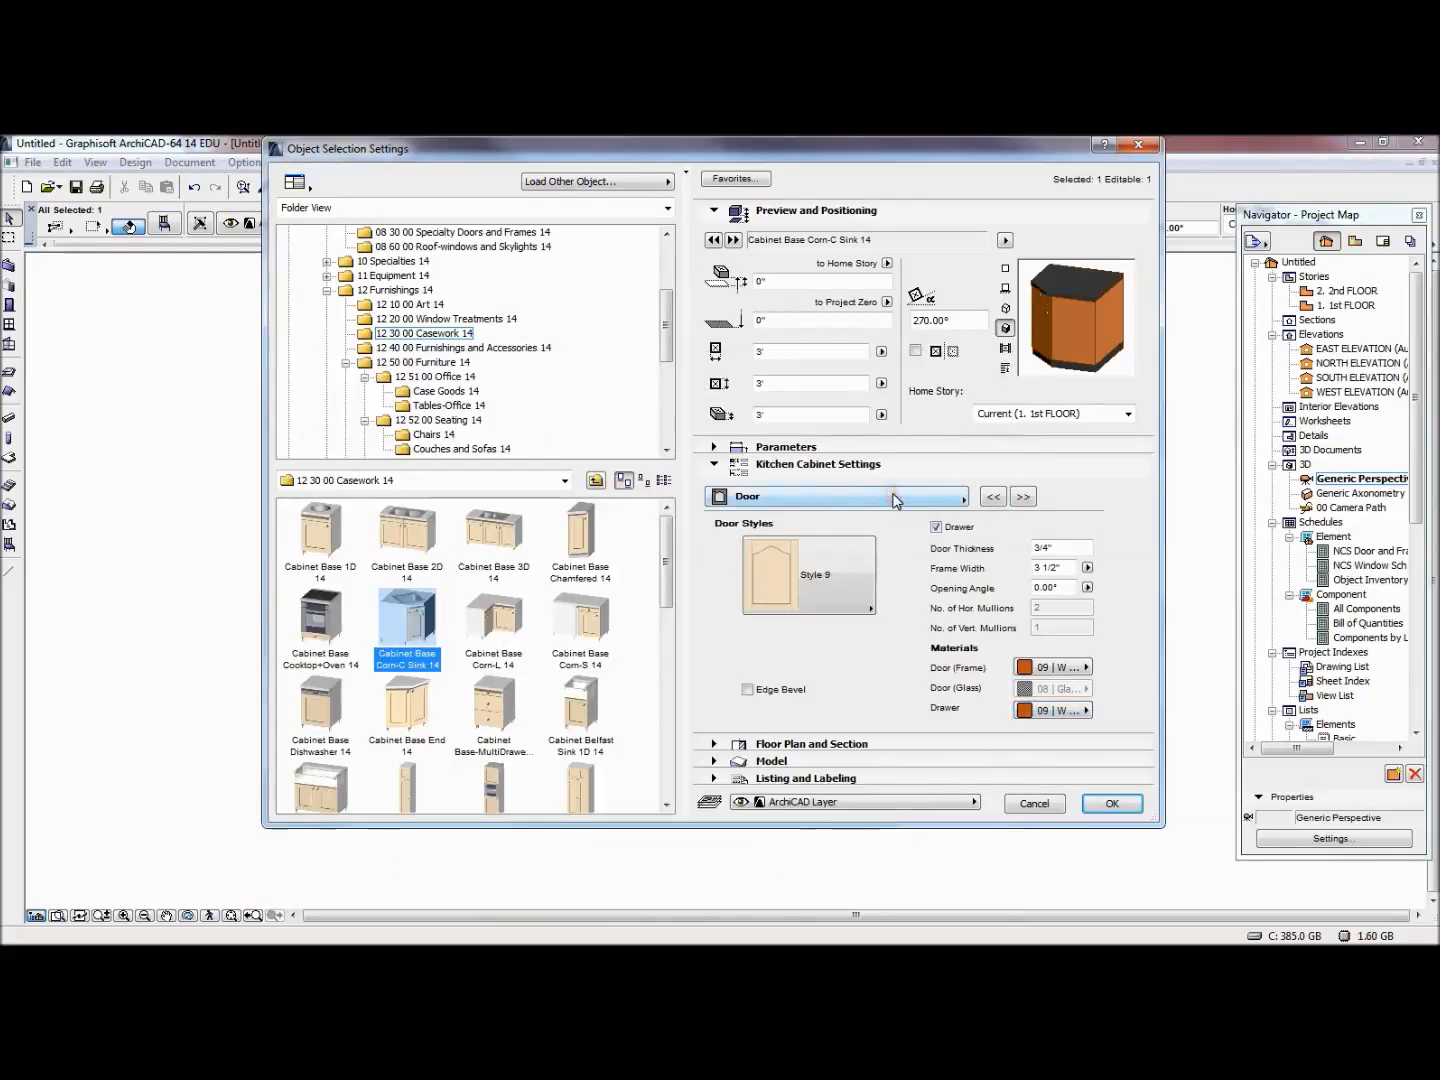
{"action": "left_click_drag", "start_coordinate": [1025, 333], "coordinate": [1072, 323]}
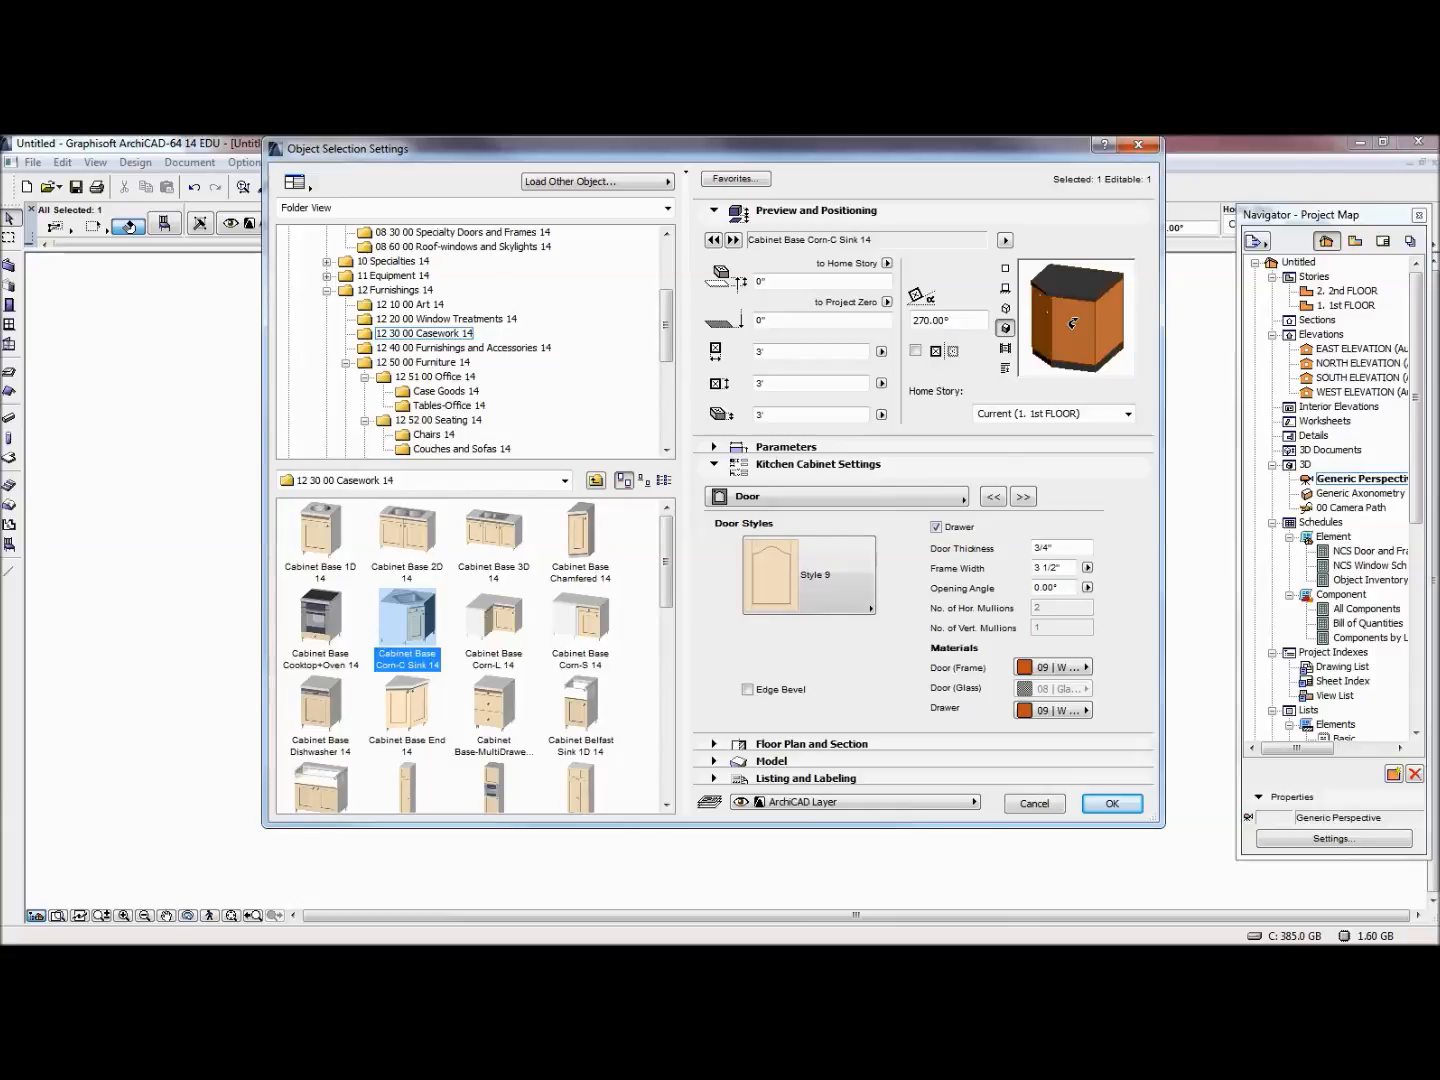
In the Panels, Knob settings, choose knob Style 3, look through its material options, and apply the cabinet settings
{"action": "left_click", "coordinate": [834, 500]}
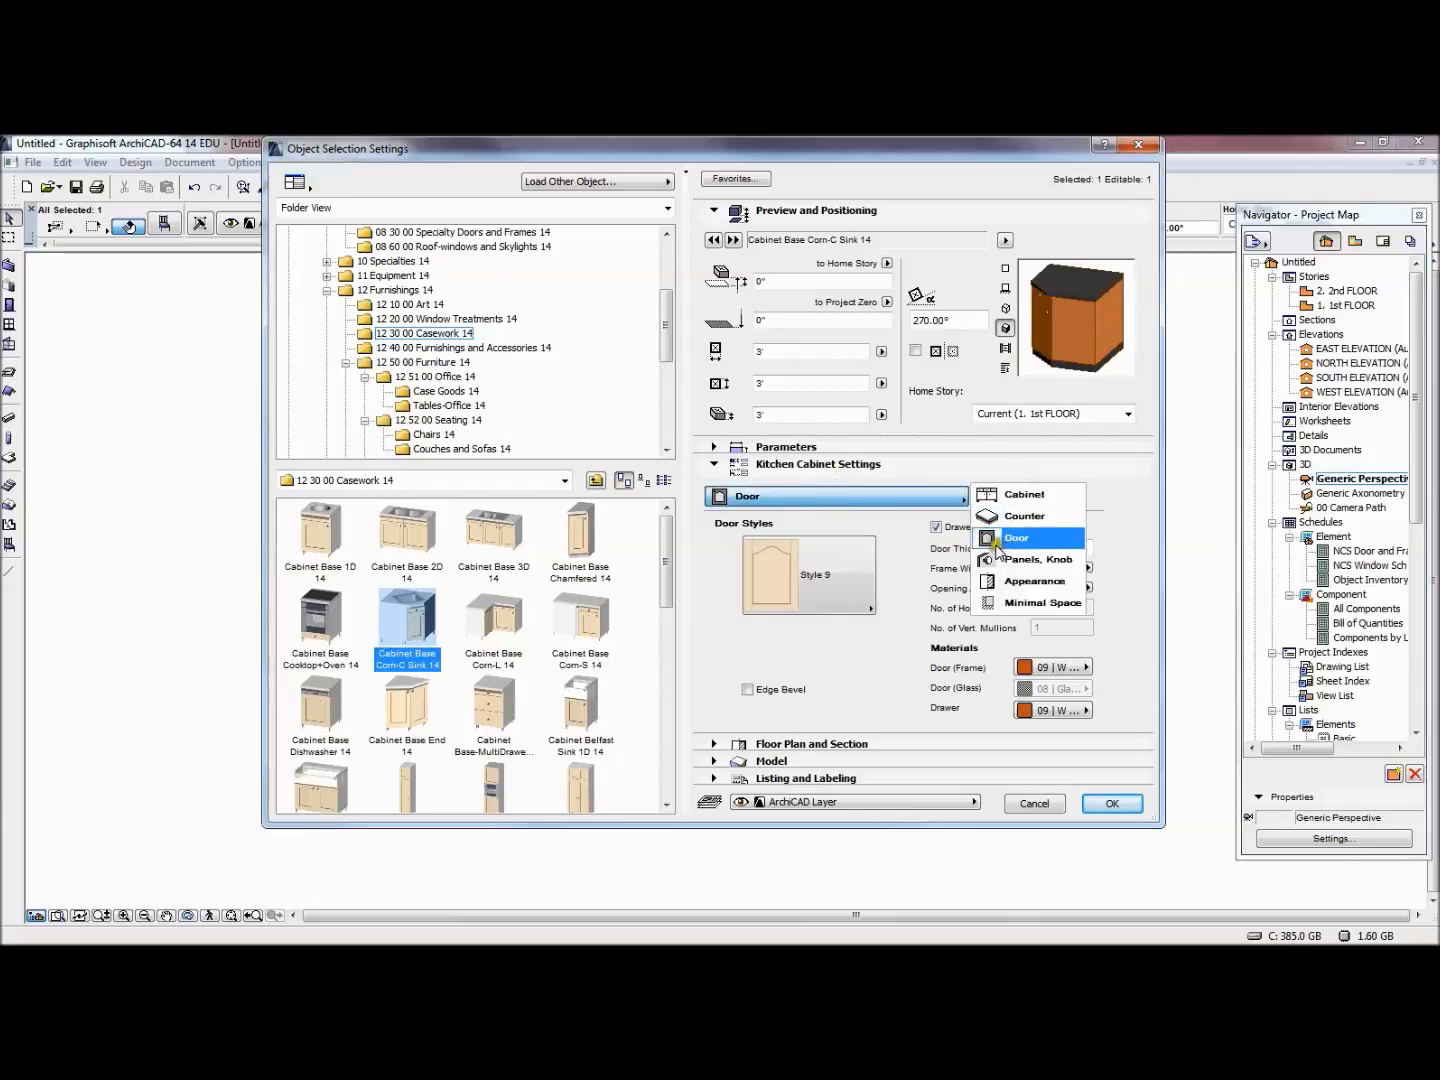
{"action": "left_click", "coordinate": [1032, 559]}
{"action": "left_click", "coordinate": [1010, 568]}
{"action": "left_click", "coordinate": [1093, 516]}
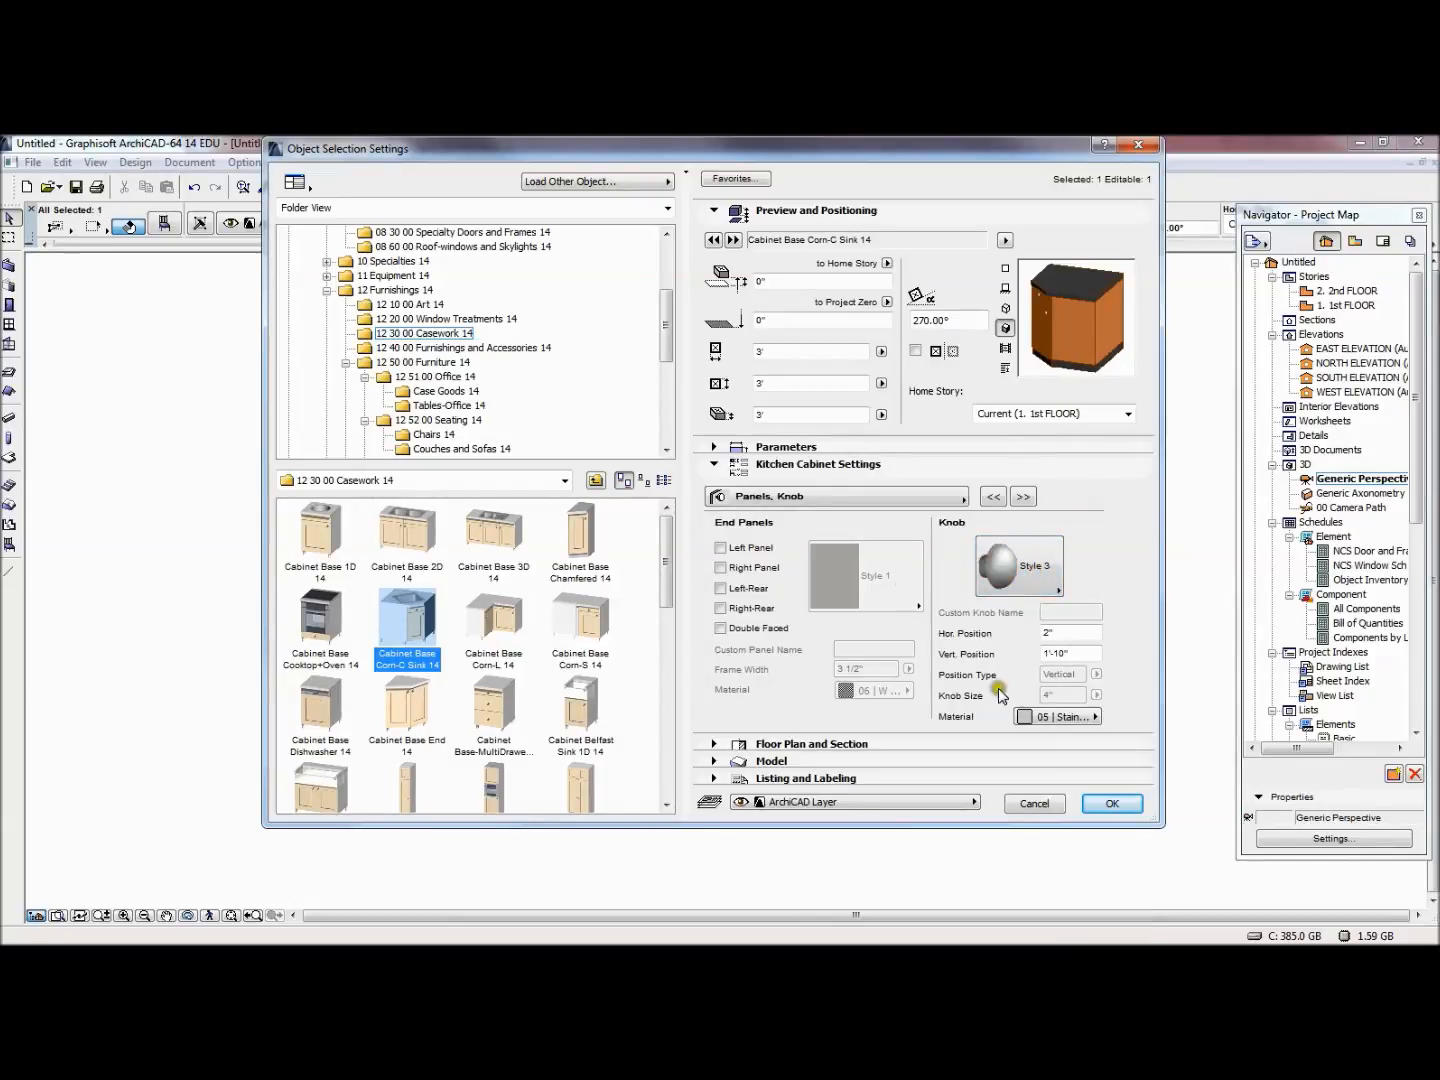
{"action": "left_click", "coordinate": [1041, 717]}
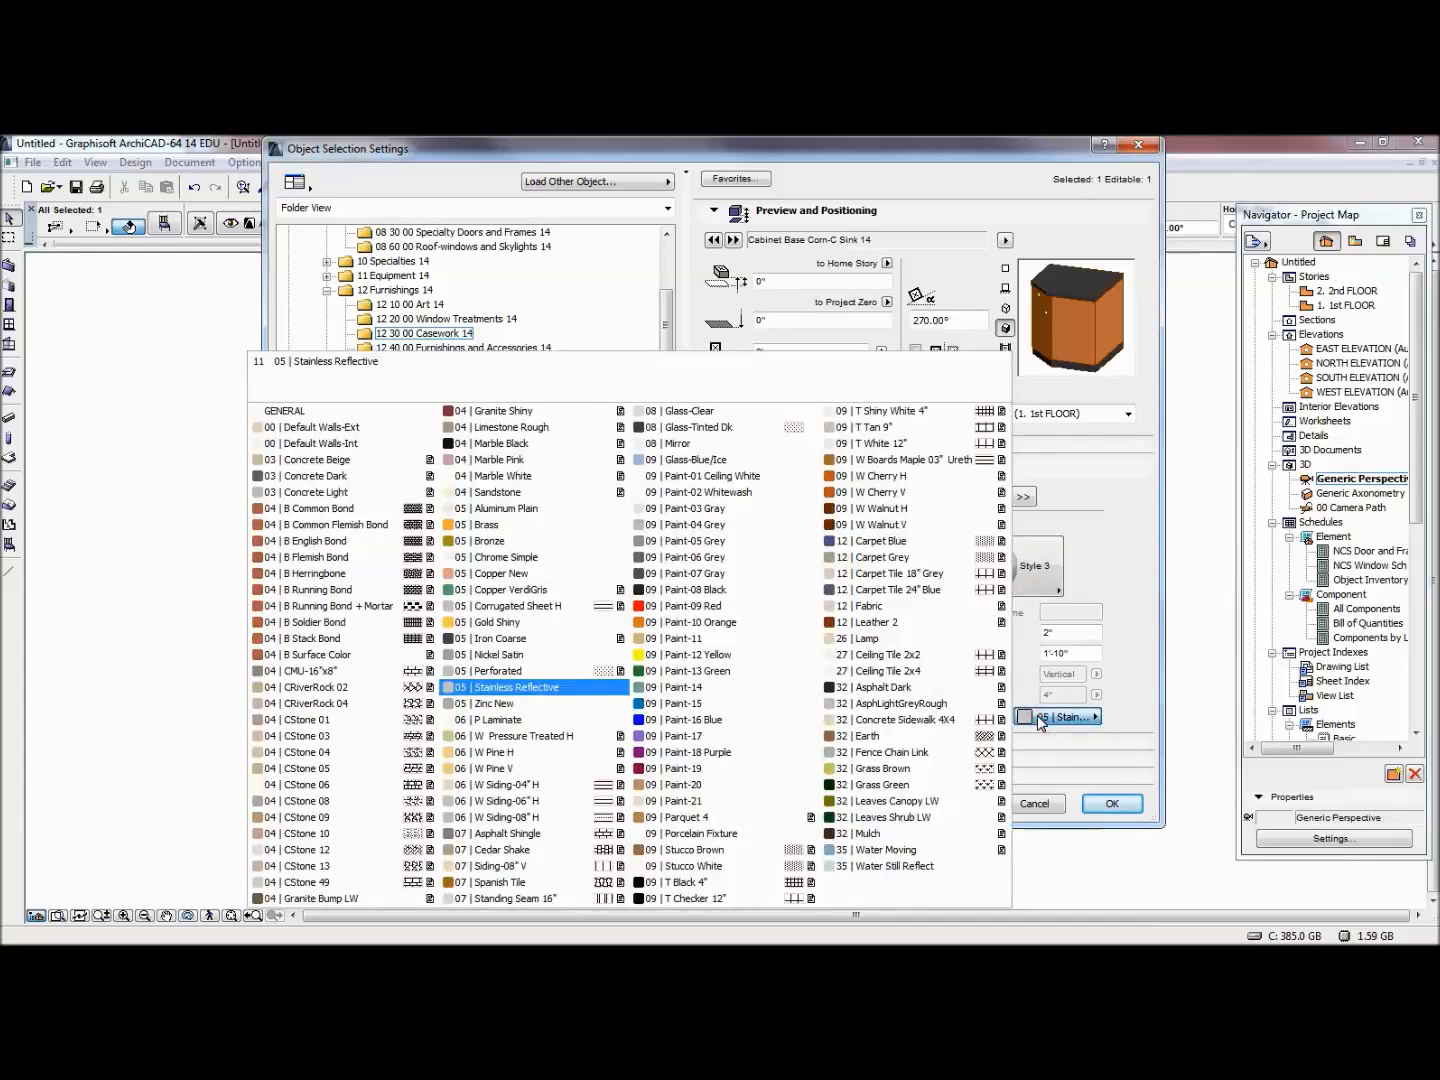
{"action": "left_click", "coordinate": [1068, 562]}
{"action": "left_click", "coordinate": [913, 500]}
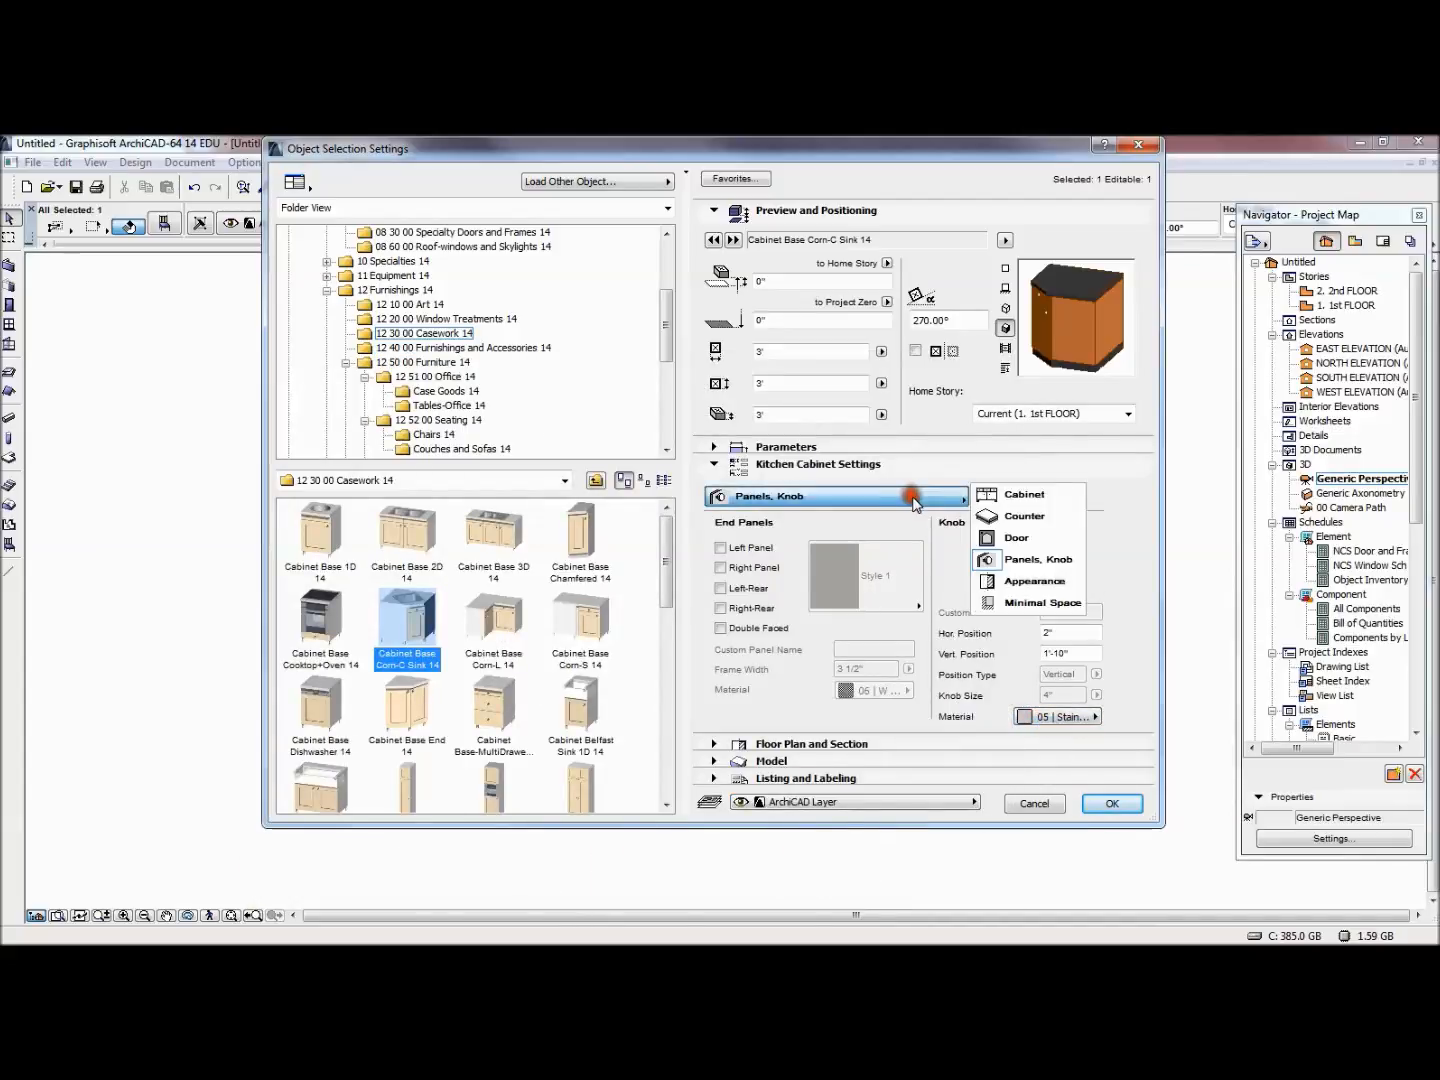
{"action": "left_click", "coordinate": [1100, 808]}
{"action": "left_click", "coordinate": [1099, 808]}
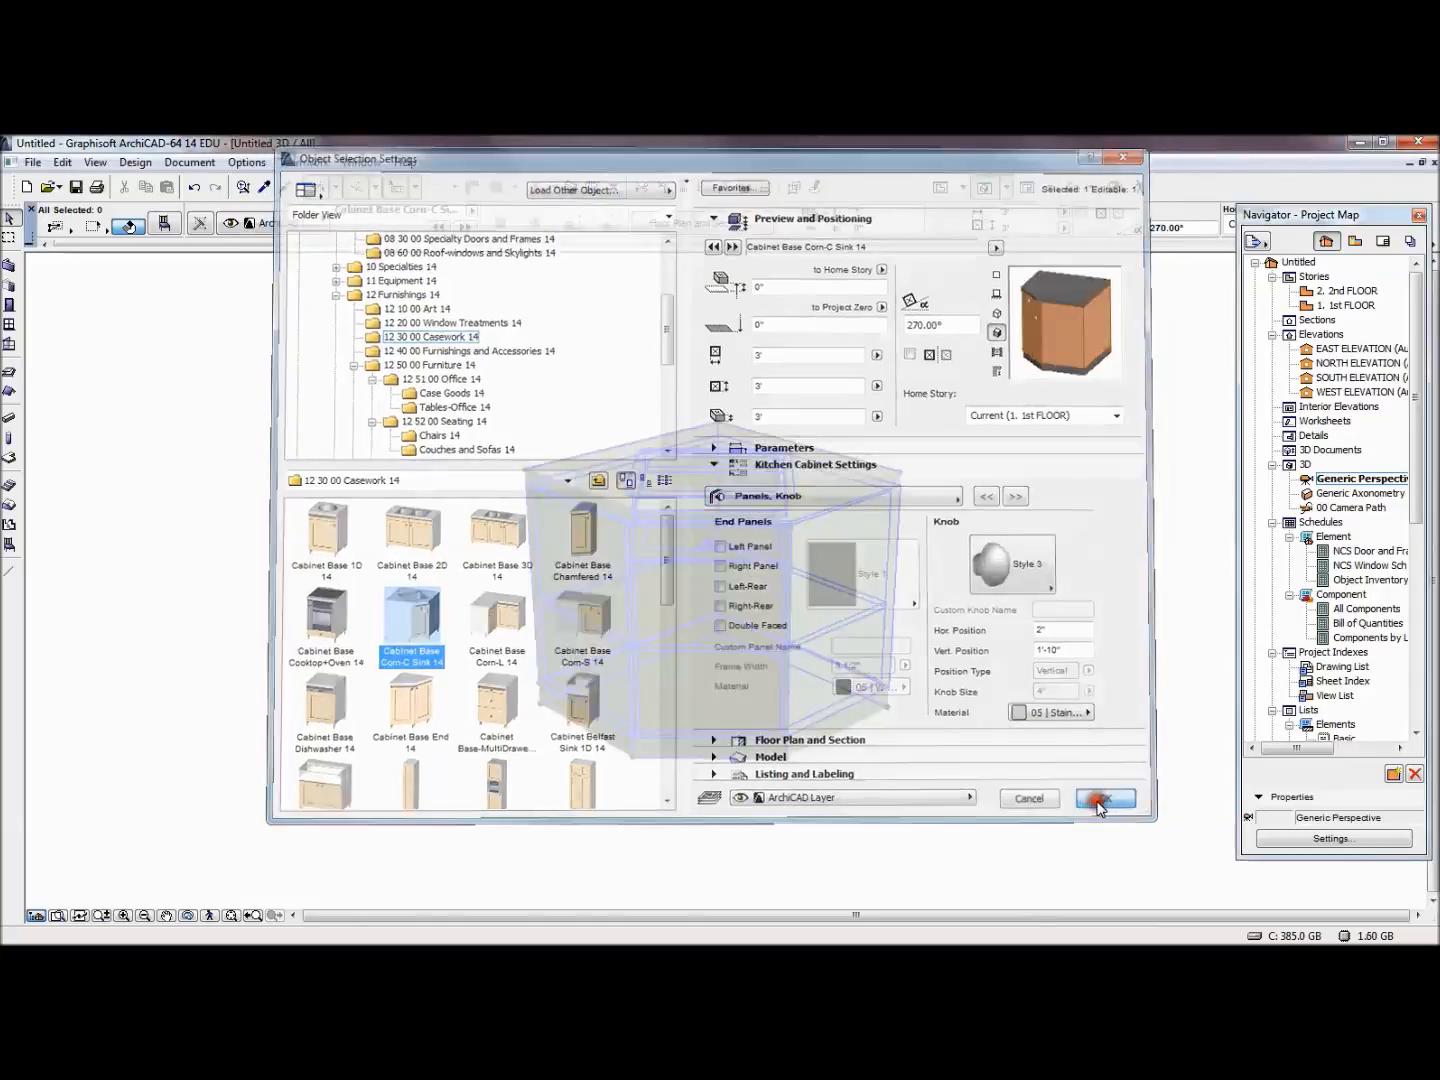
View the customized cabinet alongside the room in 3D, and select the dark-faced room wall nearest the cabinet
{"action": "left_click", "coordinate": [993, 640]}
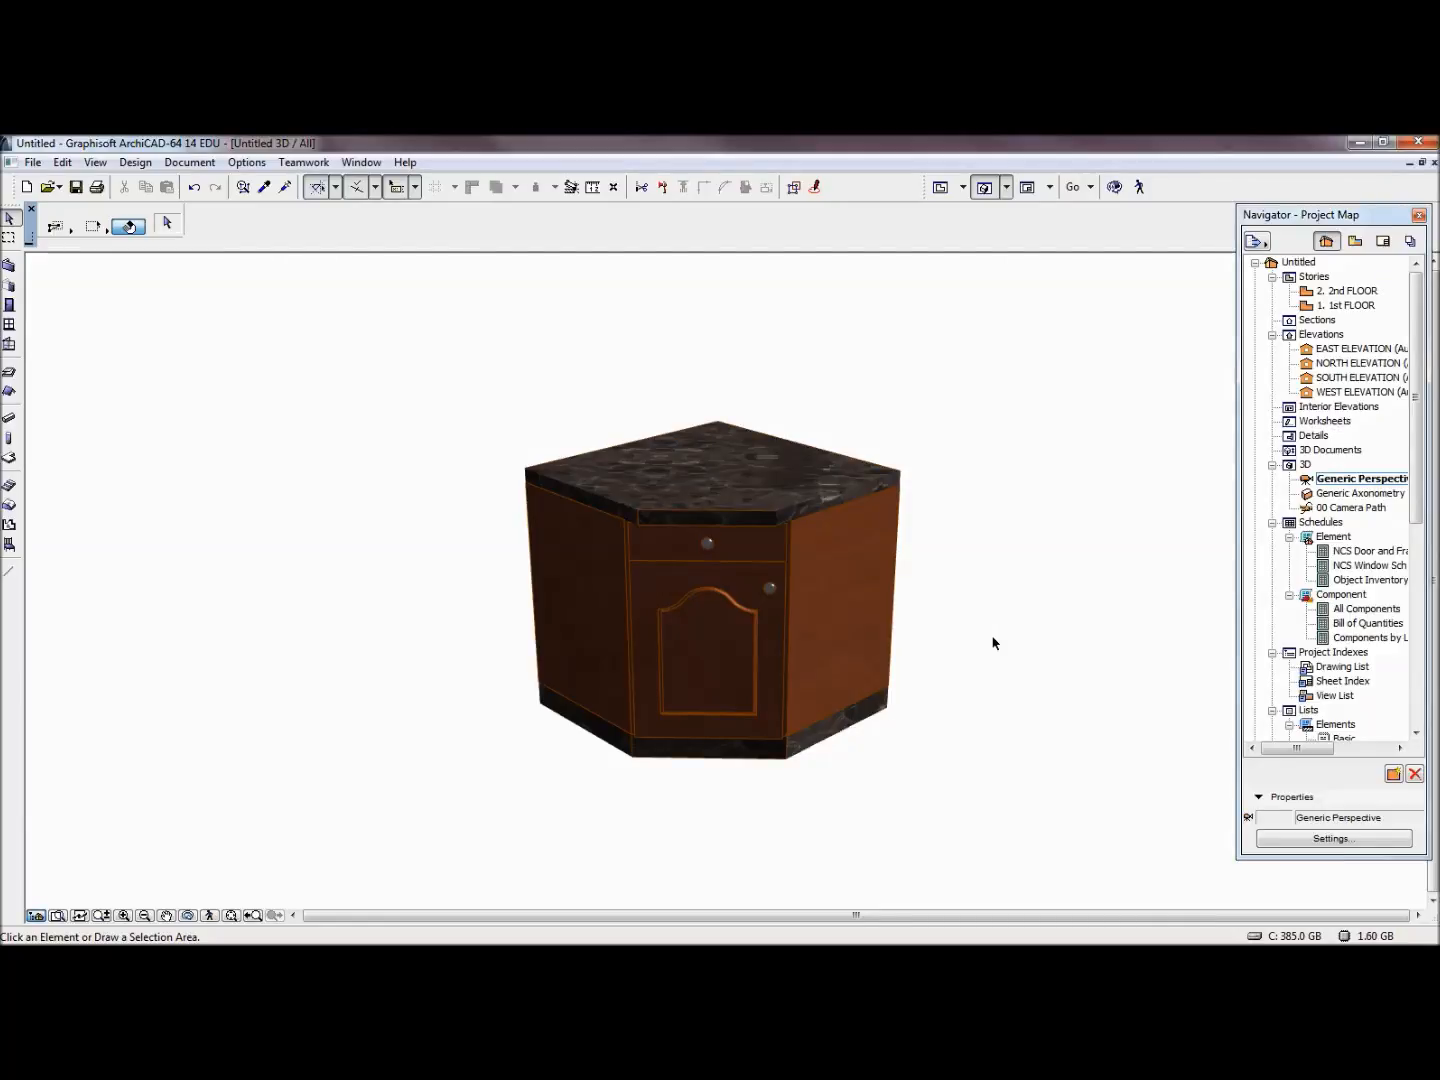
{"action": "left_click", "coordinate": [976, 622]}
{"action": "scroll", "coordinate": [976, 622], "scroll_direction": "down", "scroll_amount": 3}
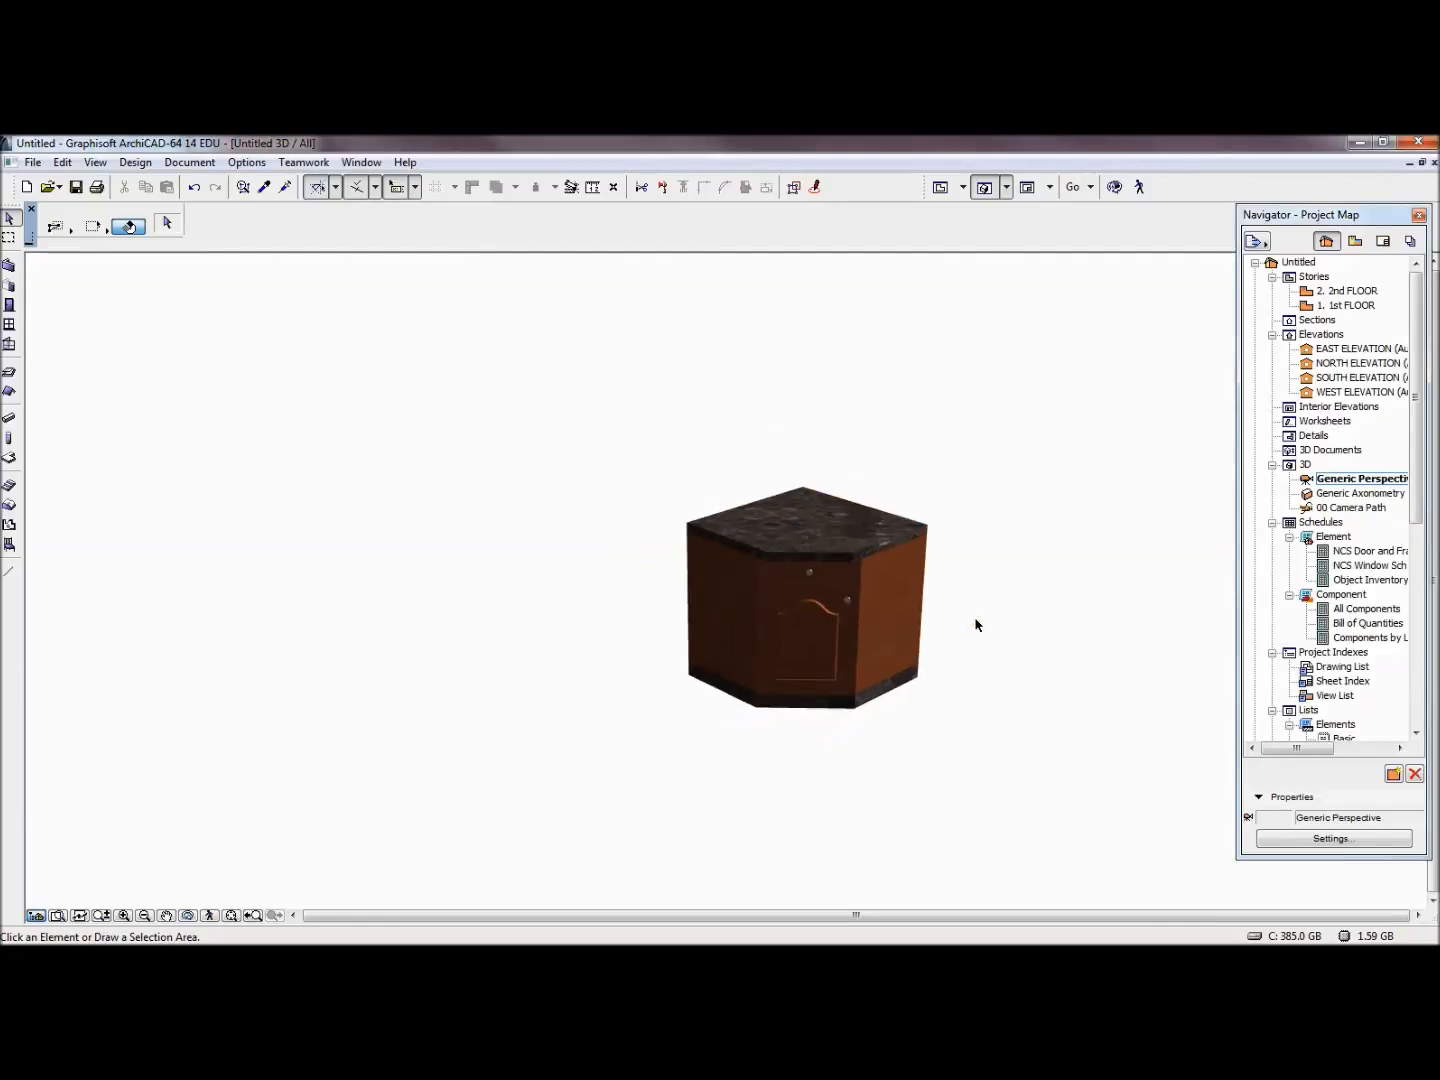
{"action": "scroll", "coordinate": [543, 596], "scroll_direction": "down", "scroll_amount": 3}
{"action": "scroll", "coordinate": [571, 593], "scroll_direction": "down", "scroll_amount": 5}
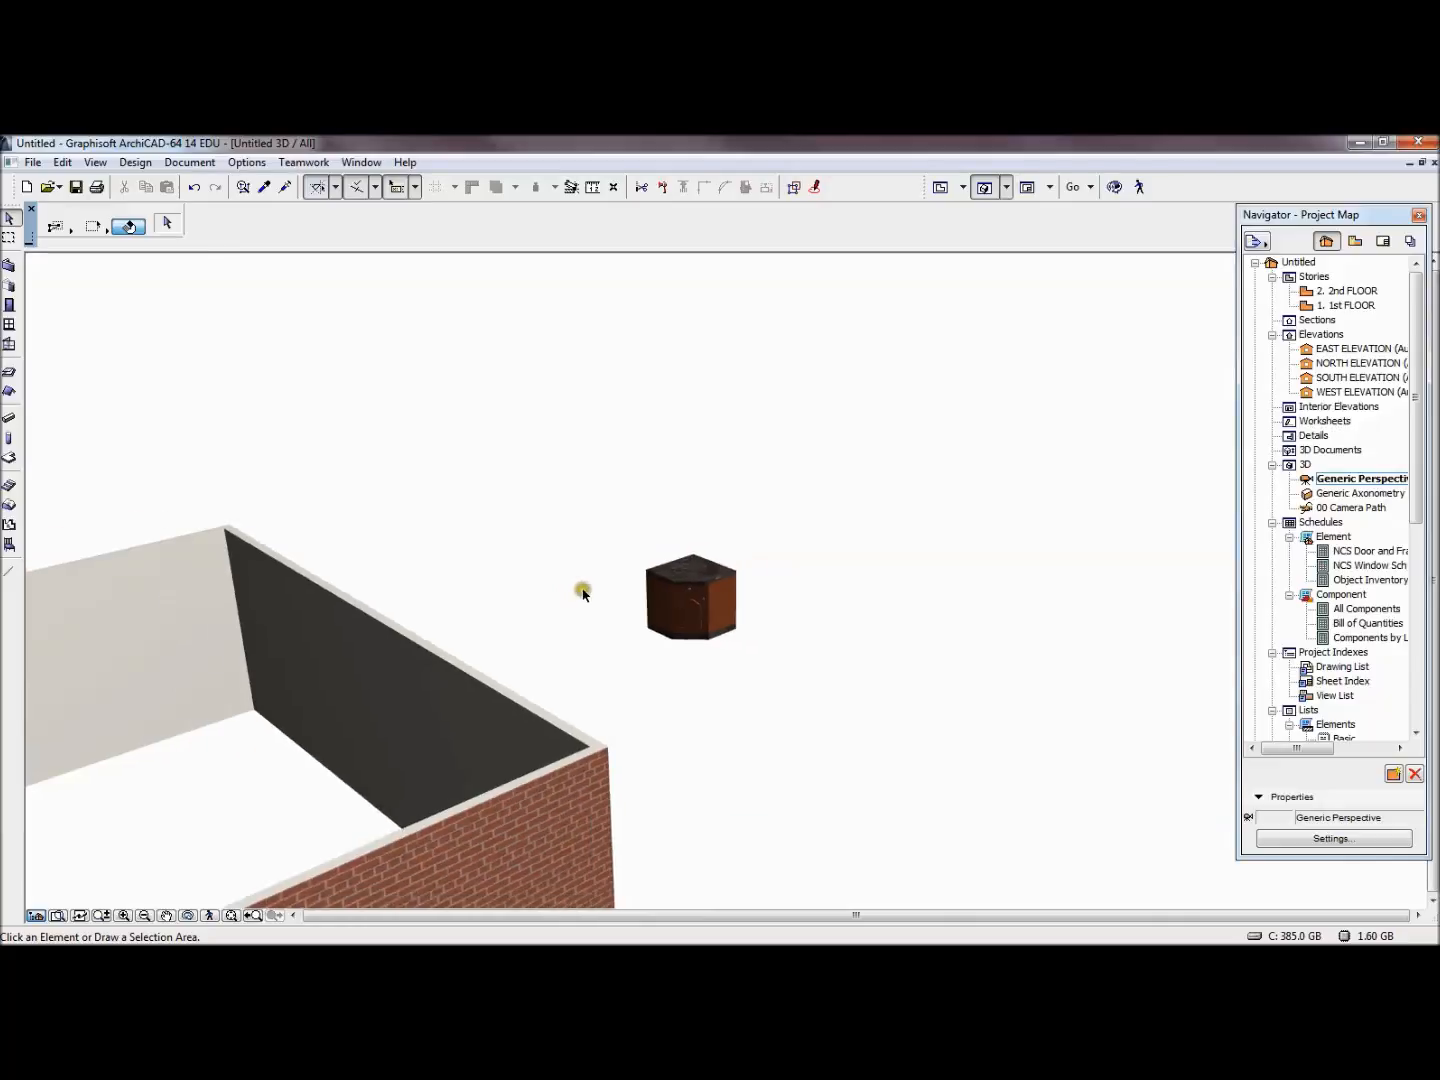
{"action": "left_click", "coordinate": [490, 658]}
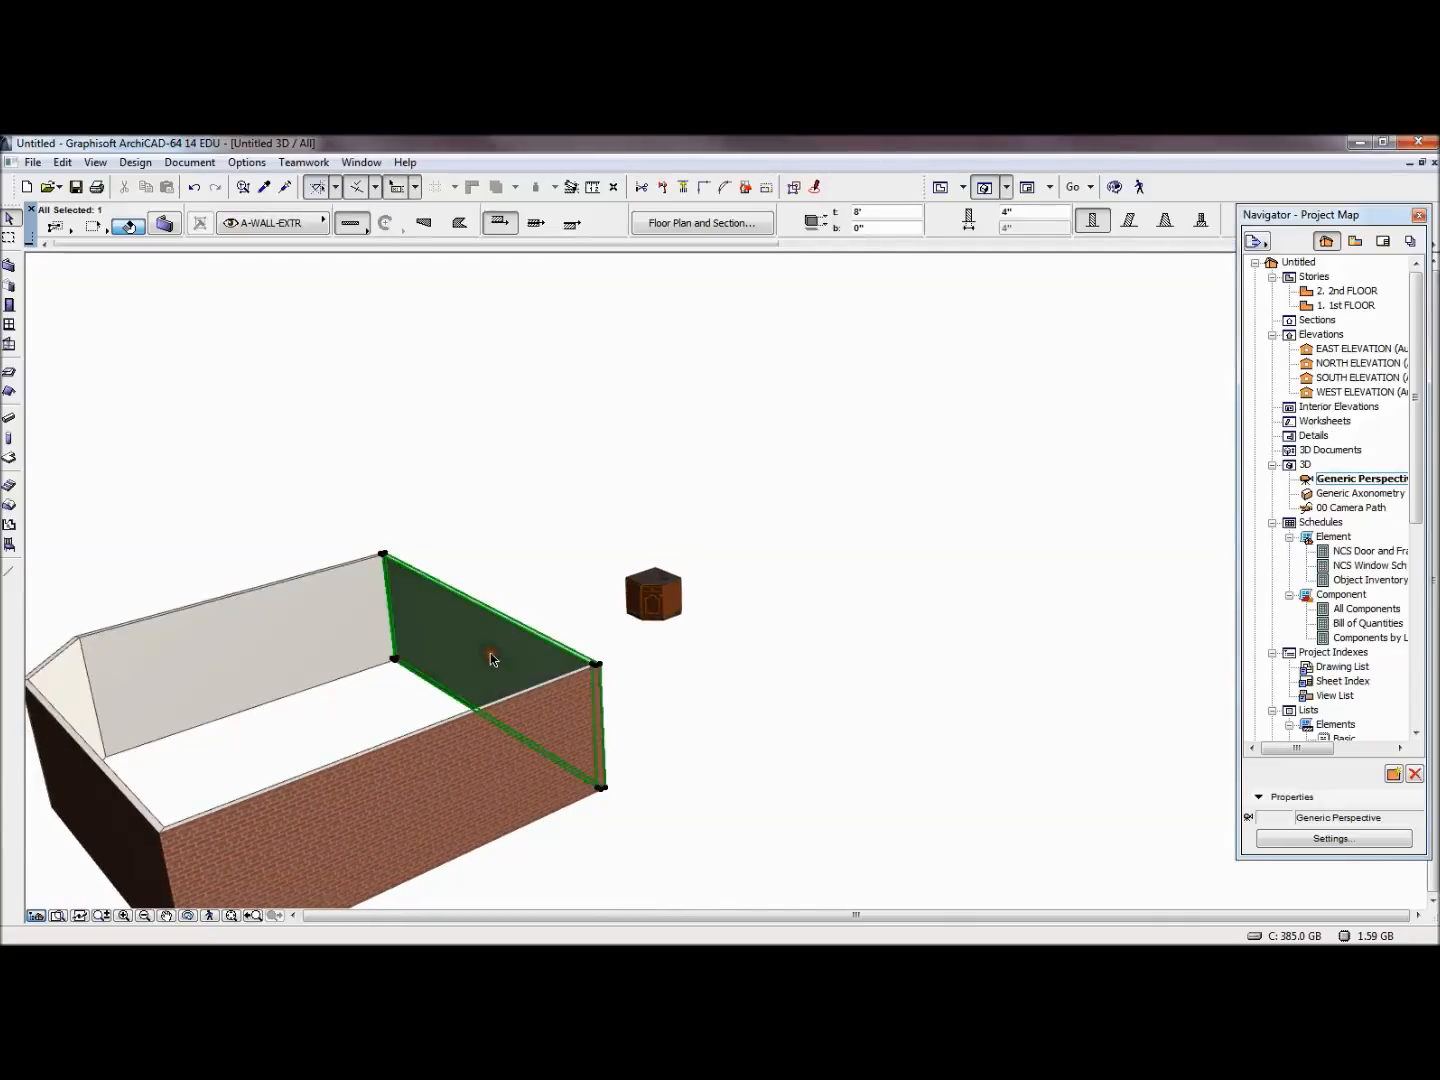